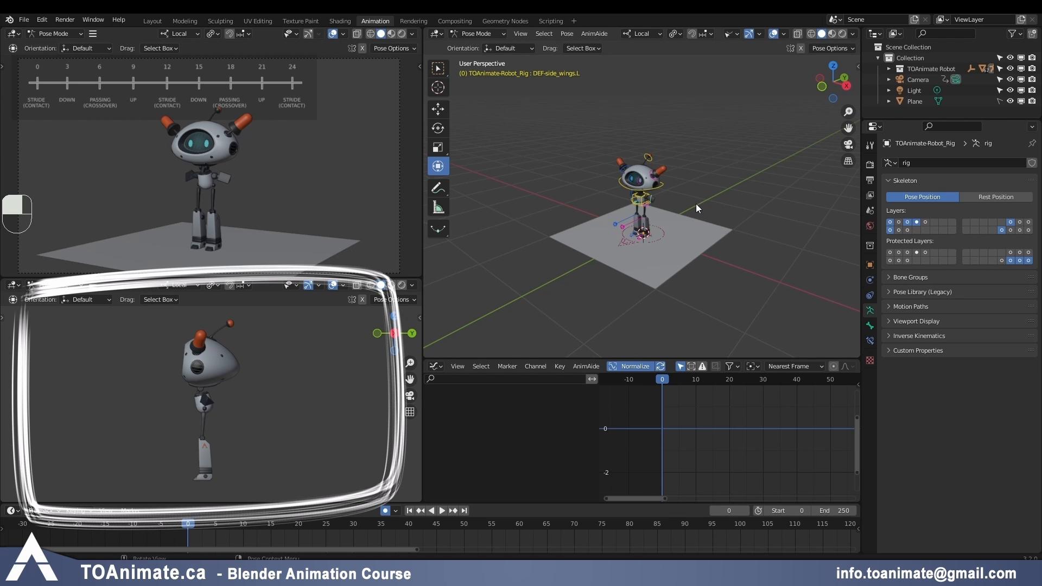
Step: Show the robot from the front and keyframe all of its rig controls at frame 0
mouse_move(686, 246)
middle_down()
mouse_move(705, 243)
mouse_move(703, 222)
mouse_move(745, 228)
middle_up()
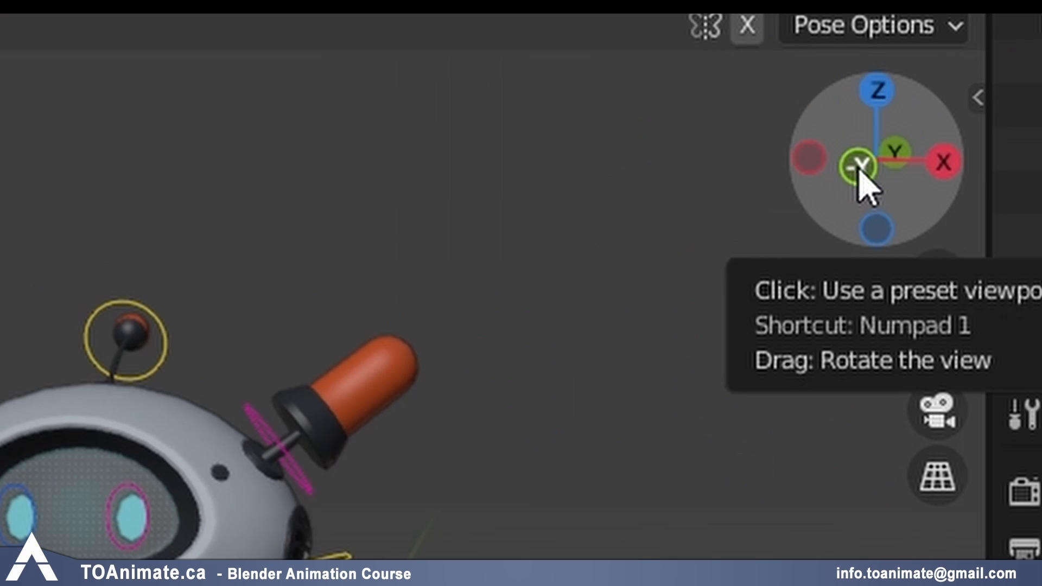
click(860, 165)
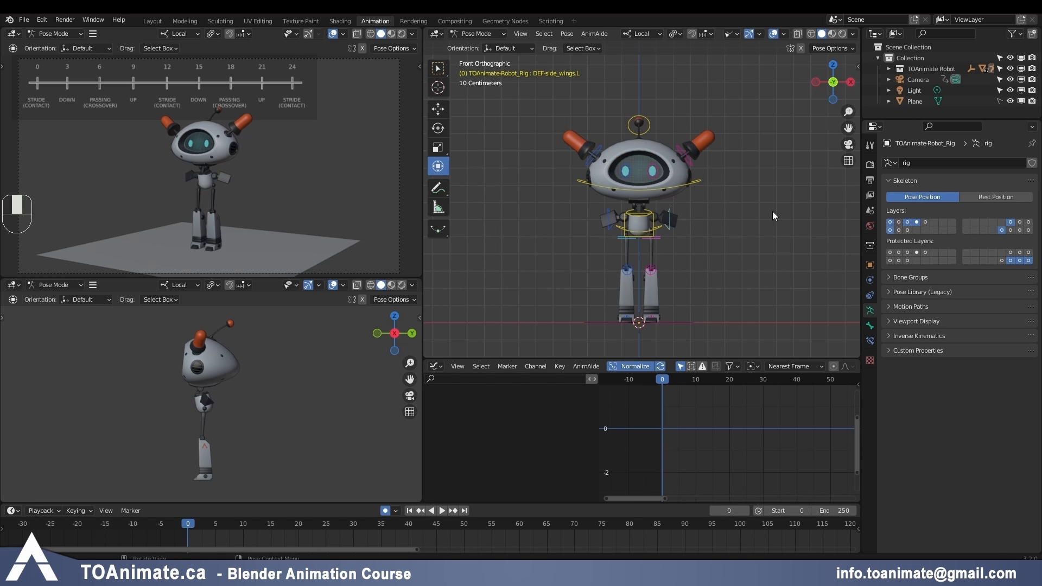
key(a)
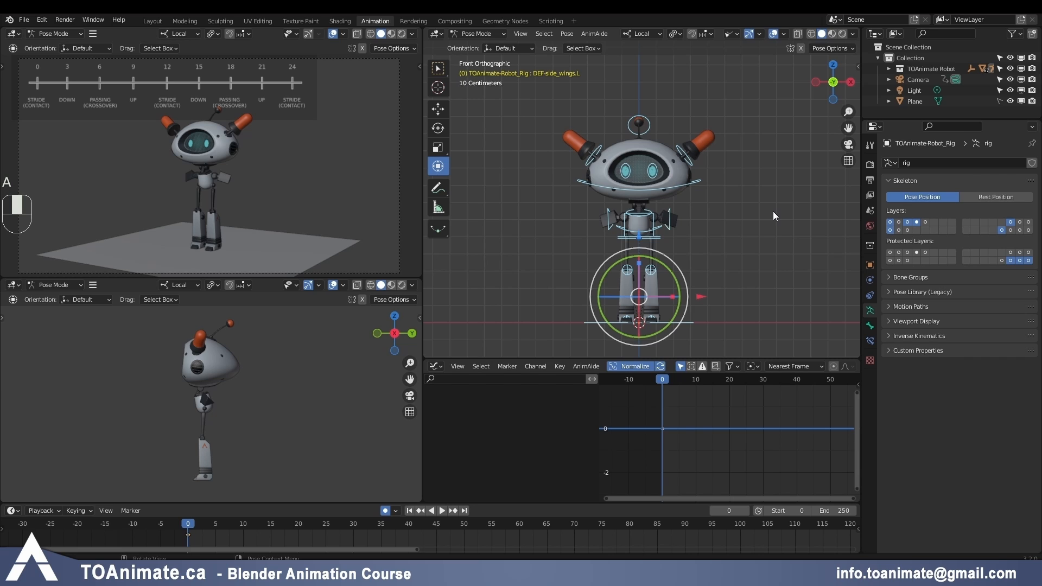
key(i)
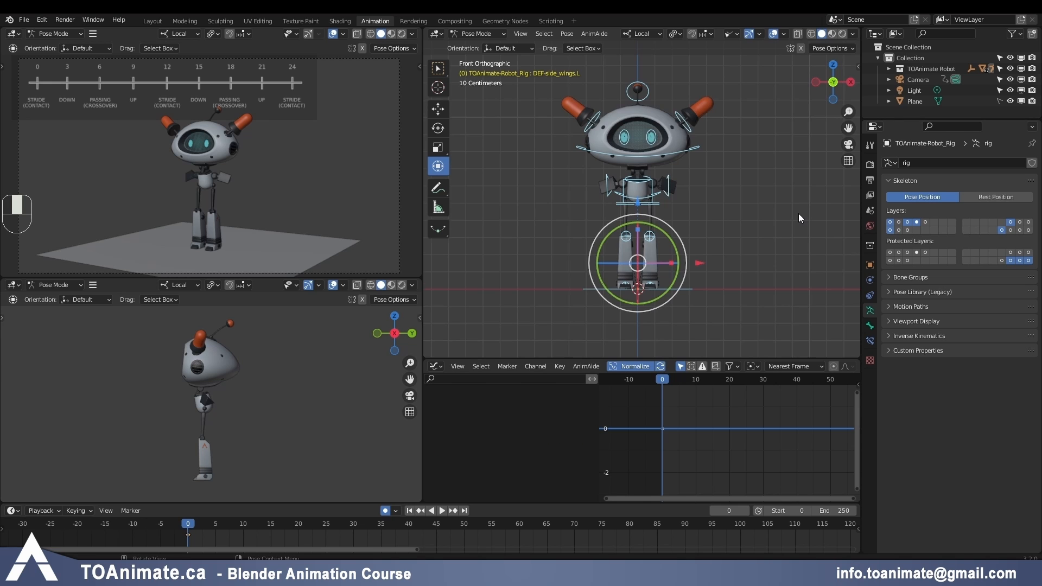
Step: Move the left foot IK control forward along its local Y axis to about -0.234 m for the stride pose
middle_drag(800, 213, 680, 214)
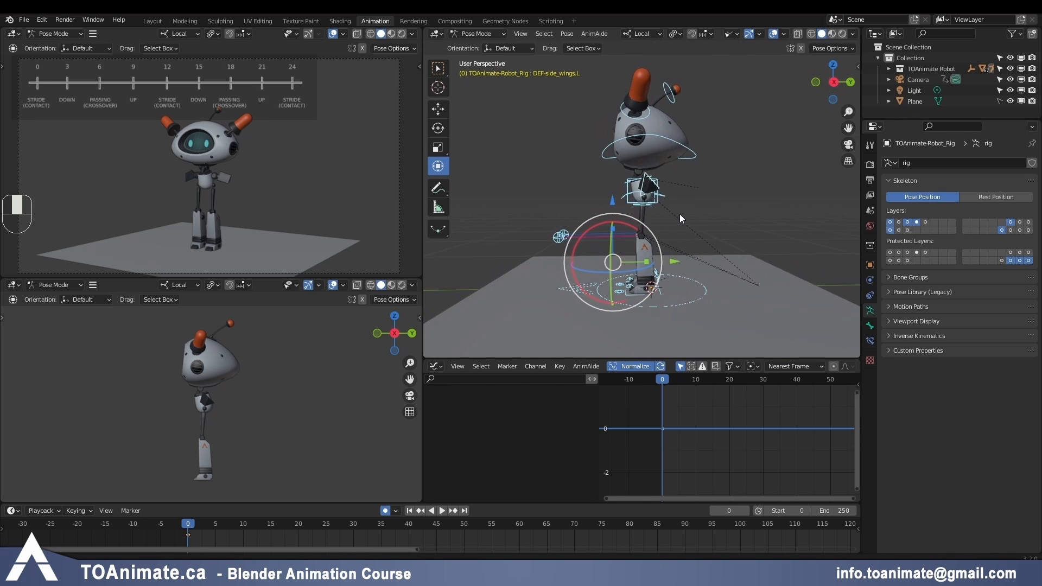
click(630, 294)
drag(698, 282, 617, 281)
click(617, 280)
scroll(660, 283, up, 2)
shift+middle_drag(649, 296, 643, 272)
drag(604, 255, 625, 266)
right_click(624, 266)
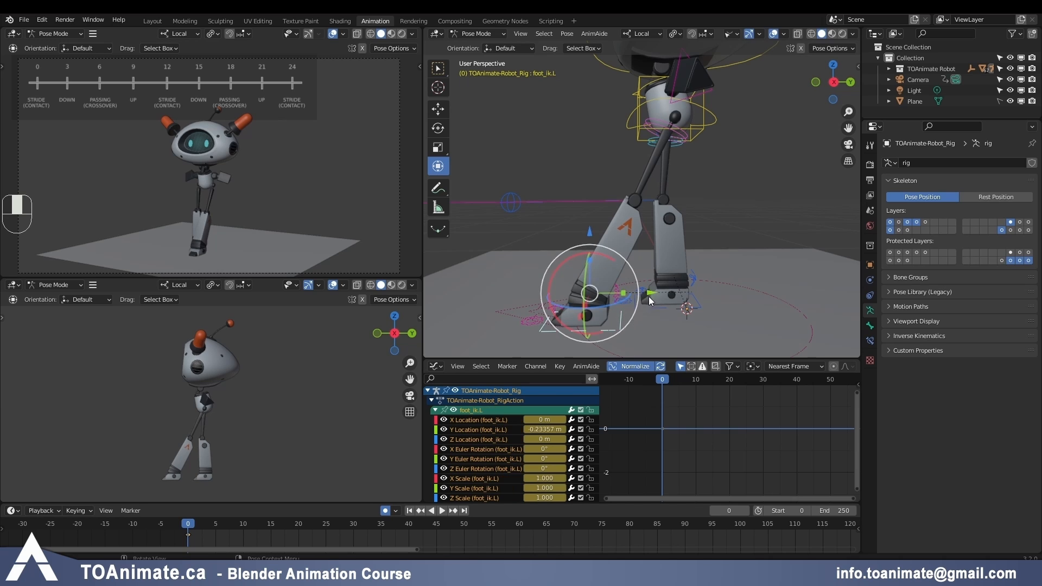
click(647, 298)
key(g)
key(y)
right_click(640, 289)
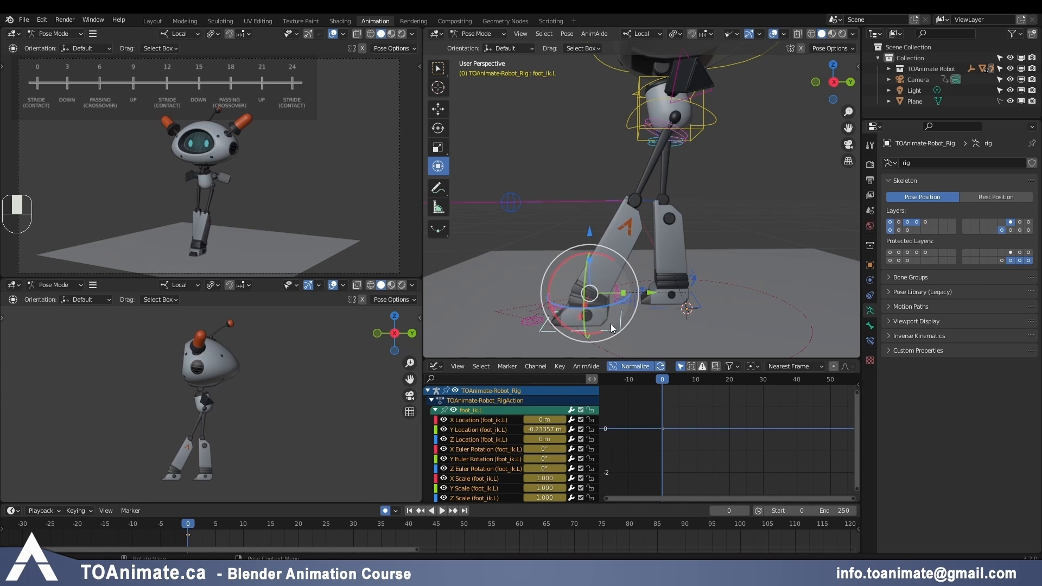
Step: Rotate the left heel control about -29° around its local X axis to raise the toes of the front foot
click(602, 254)
key(r)
key(x)
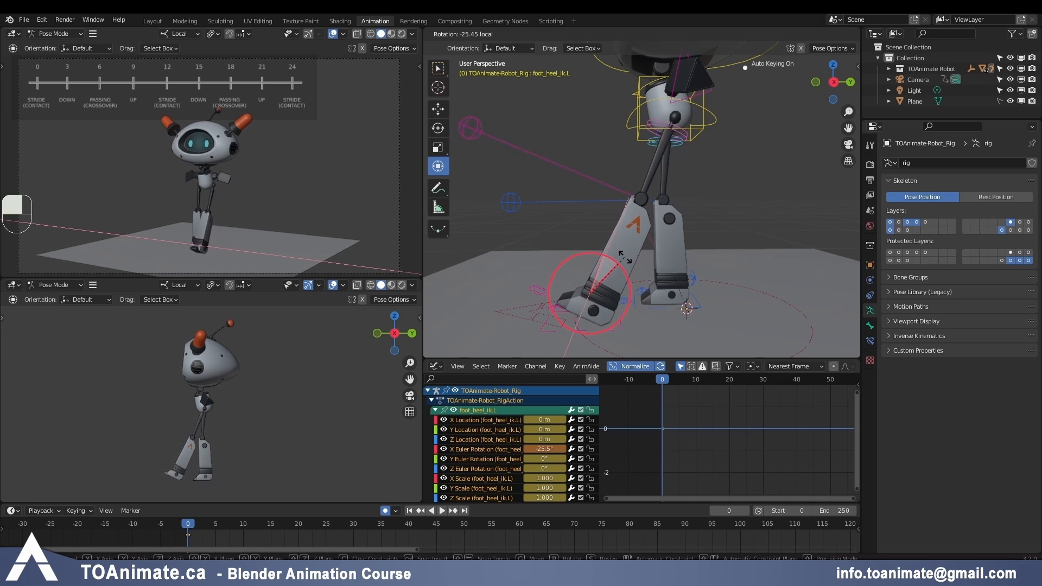
click(628, 258)
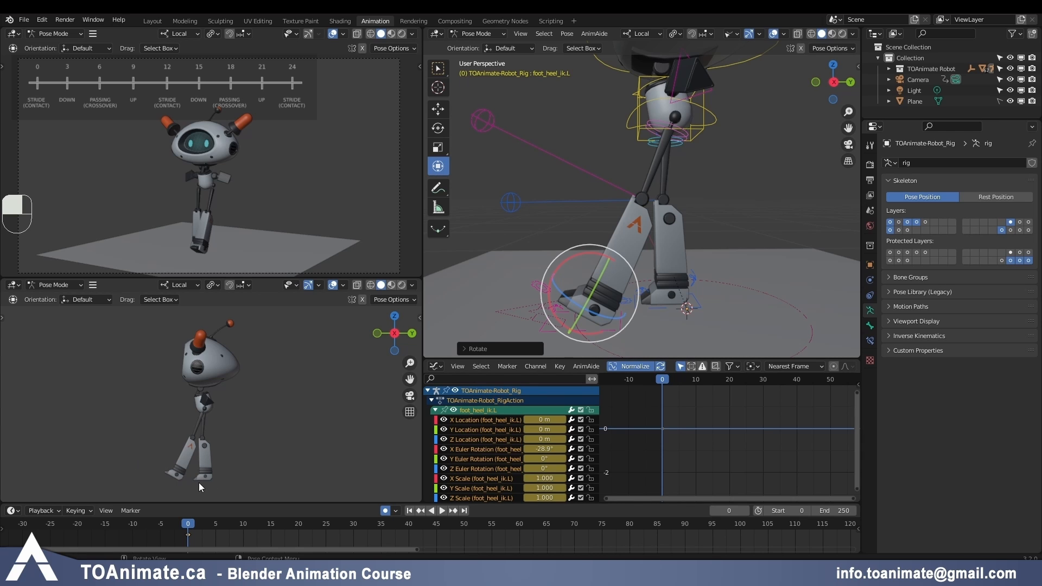
Step: Lower the torso control about 0.013 m along its local Z axis
scroll(612, 159, down, 3)
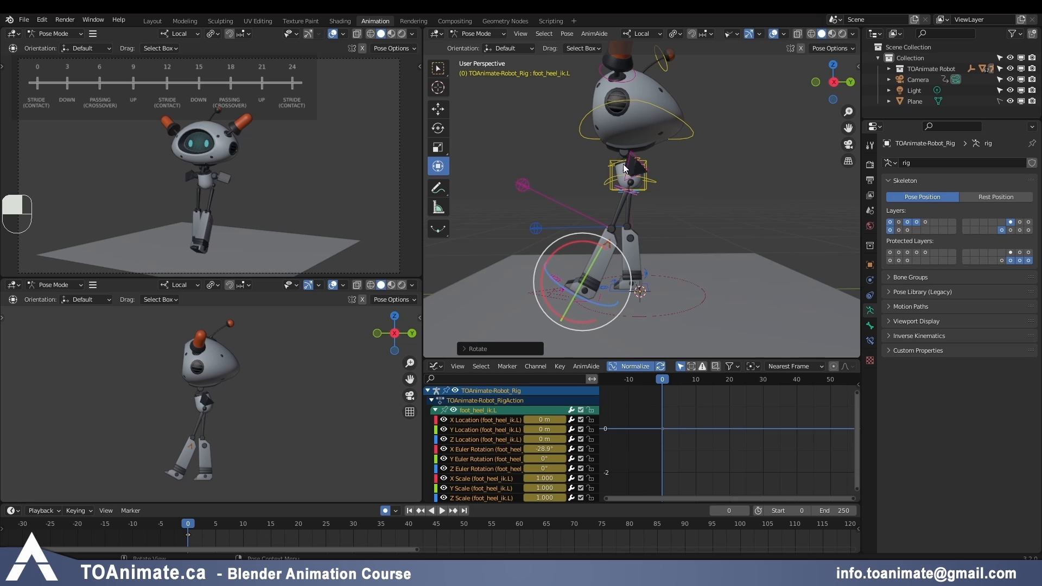
click(624, 169)
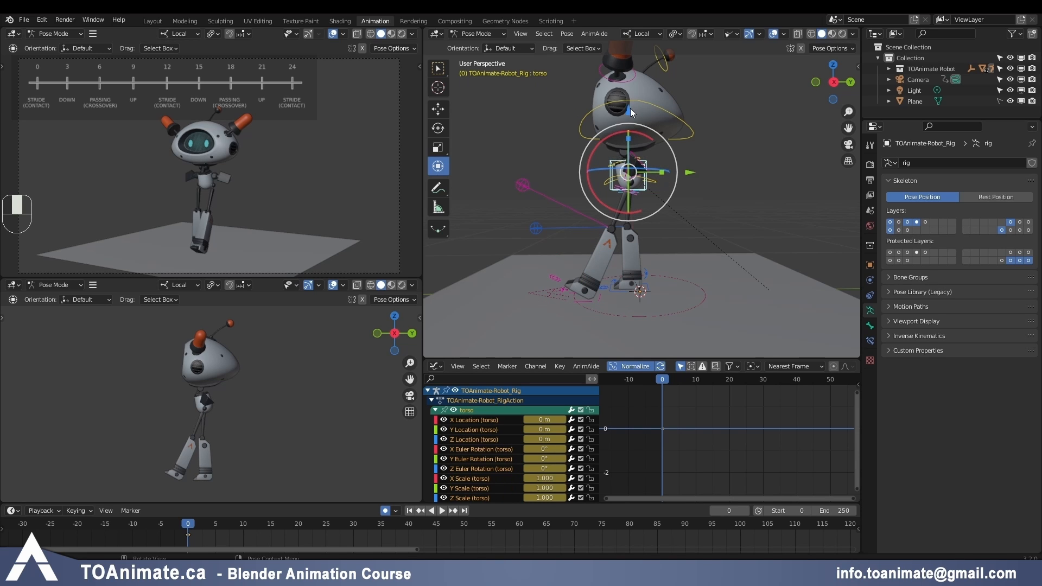
key(g)
key(z)
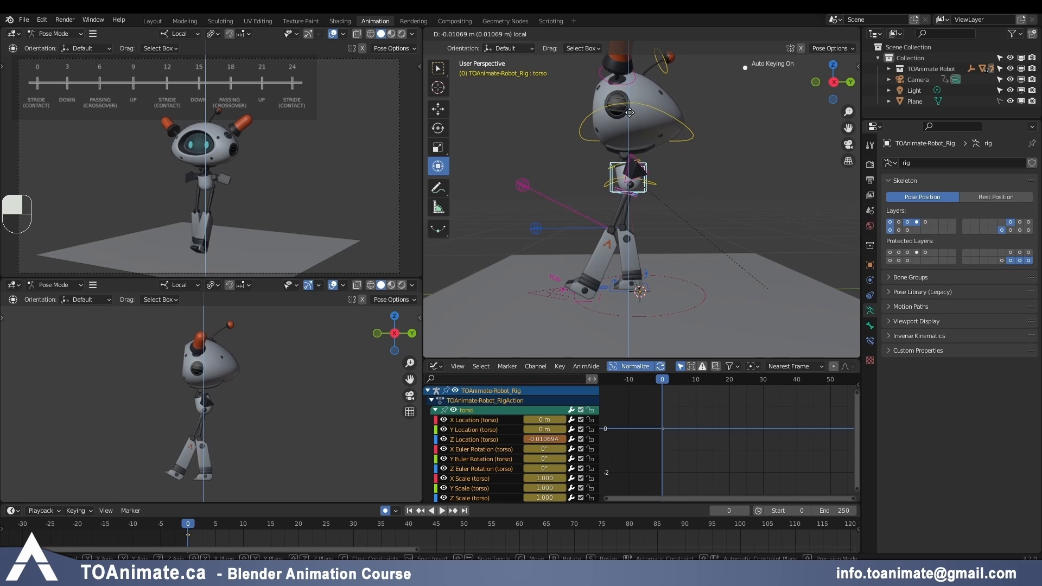
click(629, 112)
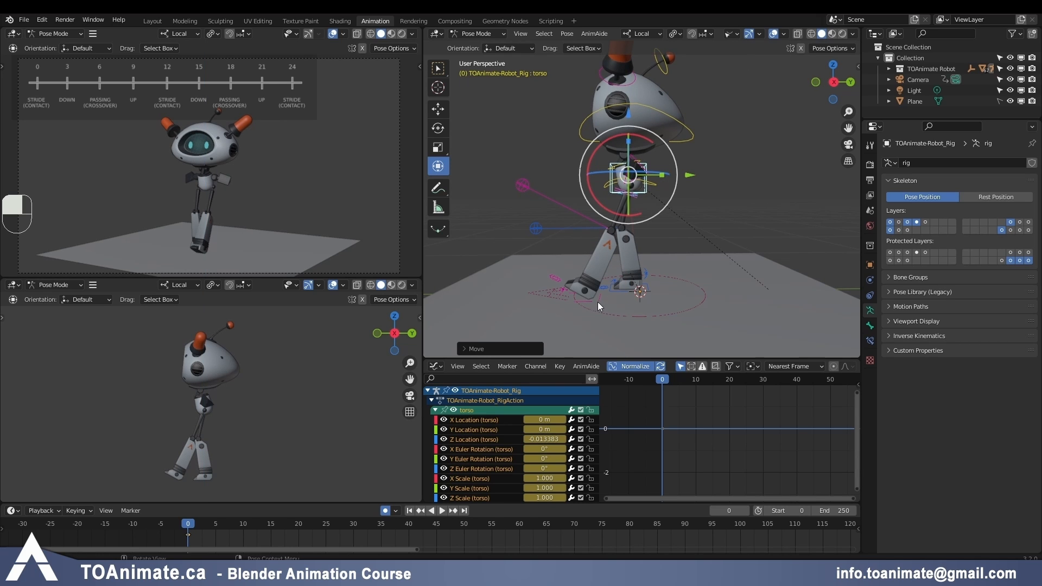
Step: Move the right foot IK control backward along its local Y axis by about 0.179 m
click(610, 293)
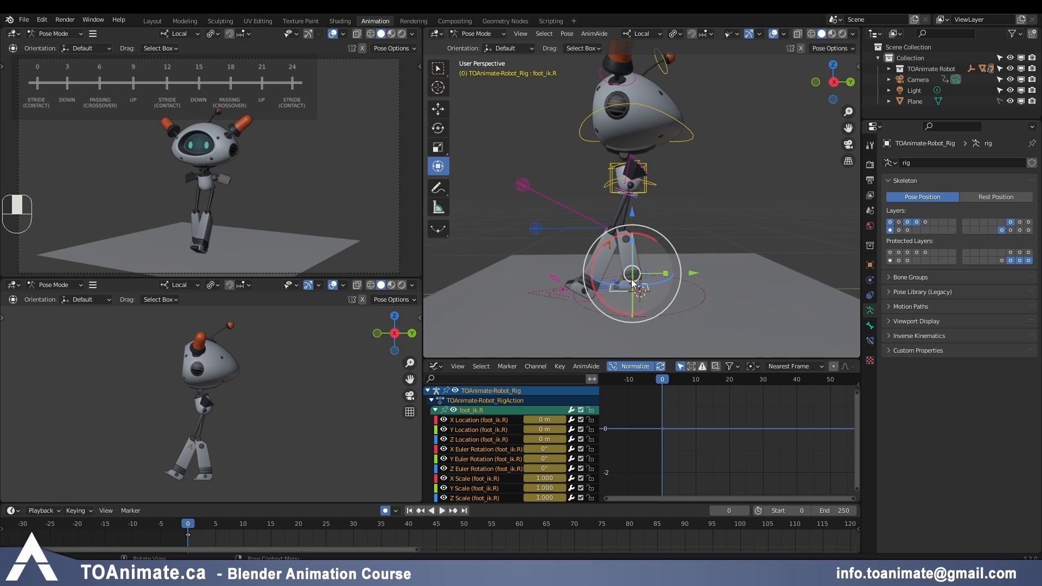
key(g)
key(y)
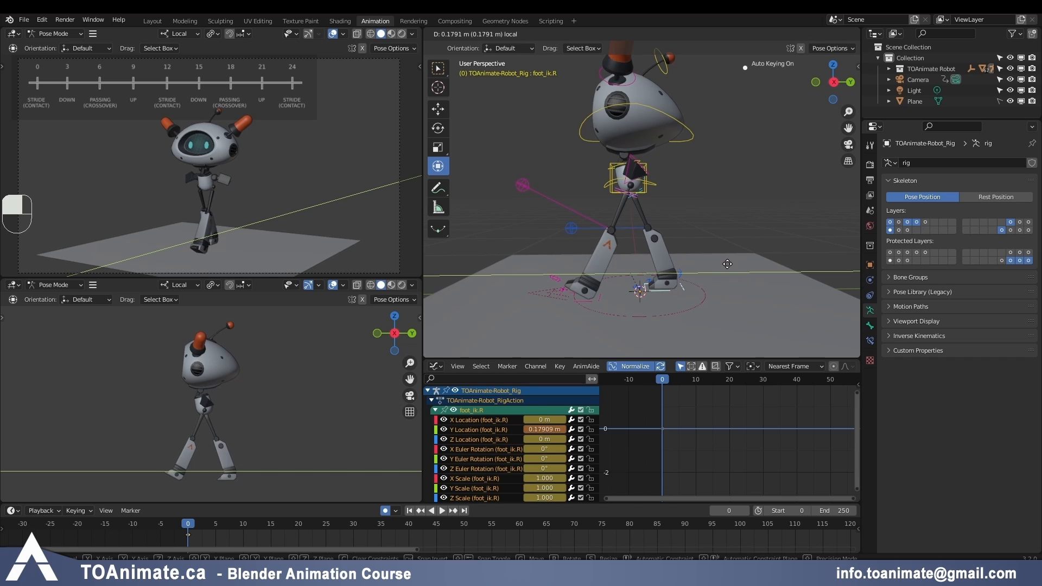
click(727, 264)
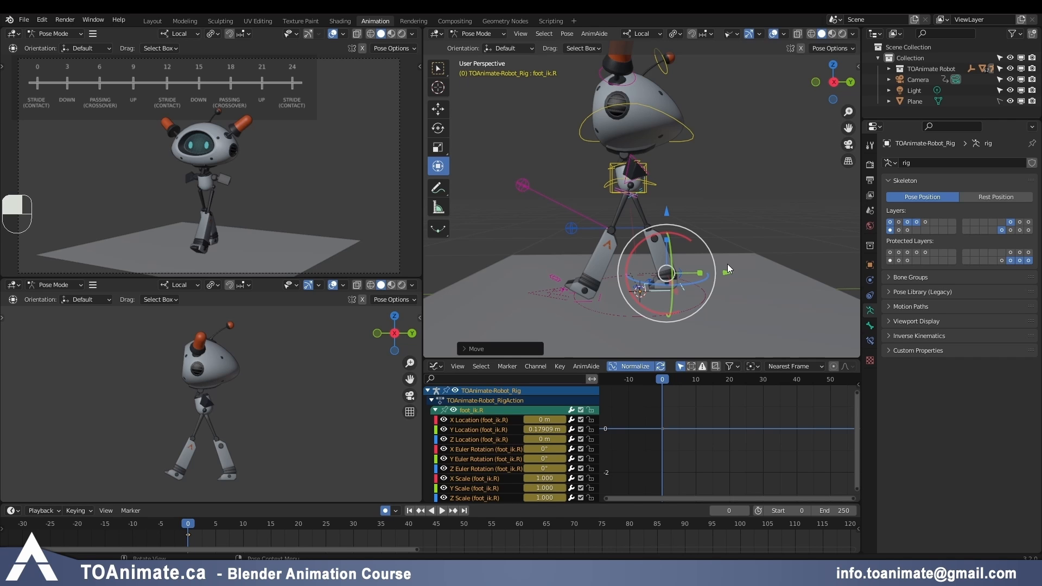
Step: Set the right foot IK control's Y location to 0.233573 m by copying the left foot's Y value with its sign reversed
click(598, 299)
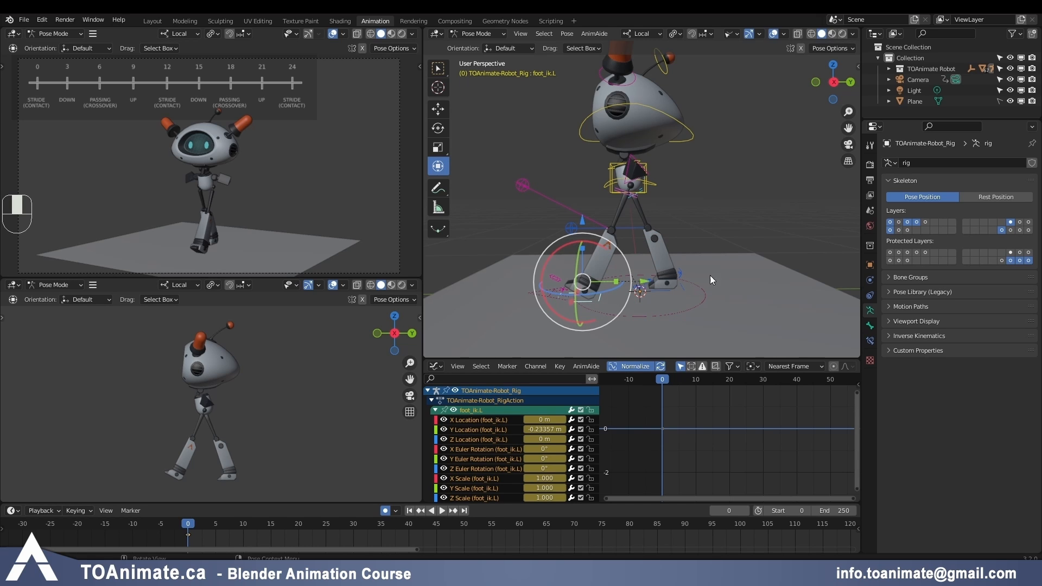
key(n)
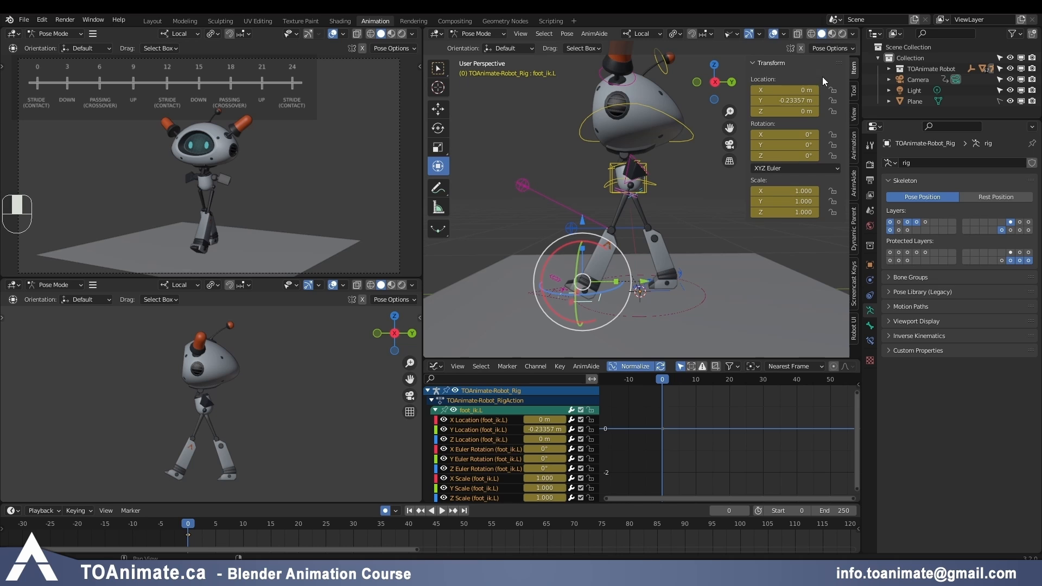
mouse_move(643, 282)
mouse_down()
mouse_move(658, 278)
mouse_move(644, 271)
mouse_up()
right_click(645, 271)
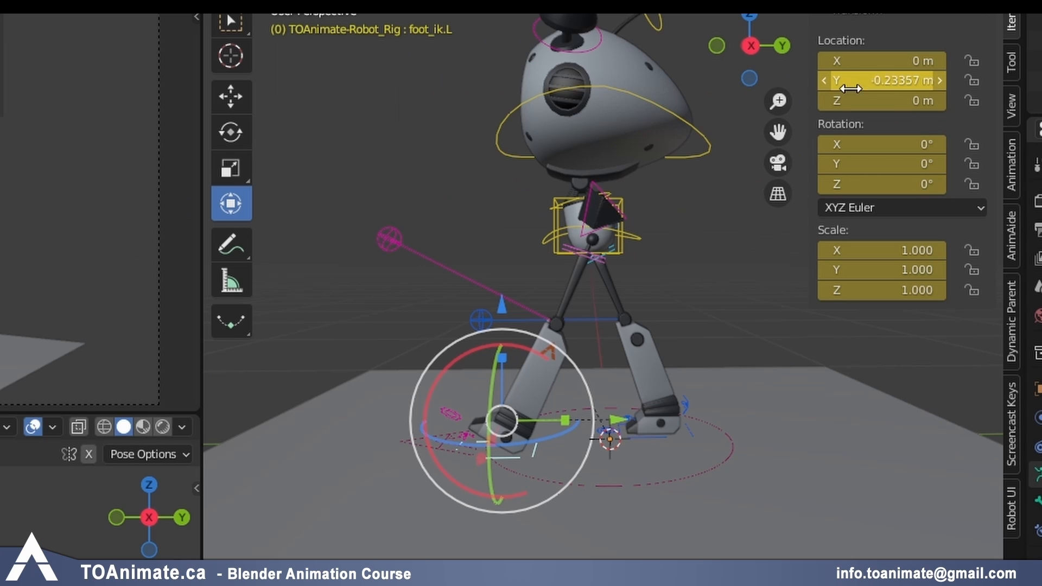
click(787, 99)
key(ctrl+c)
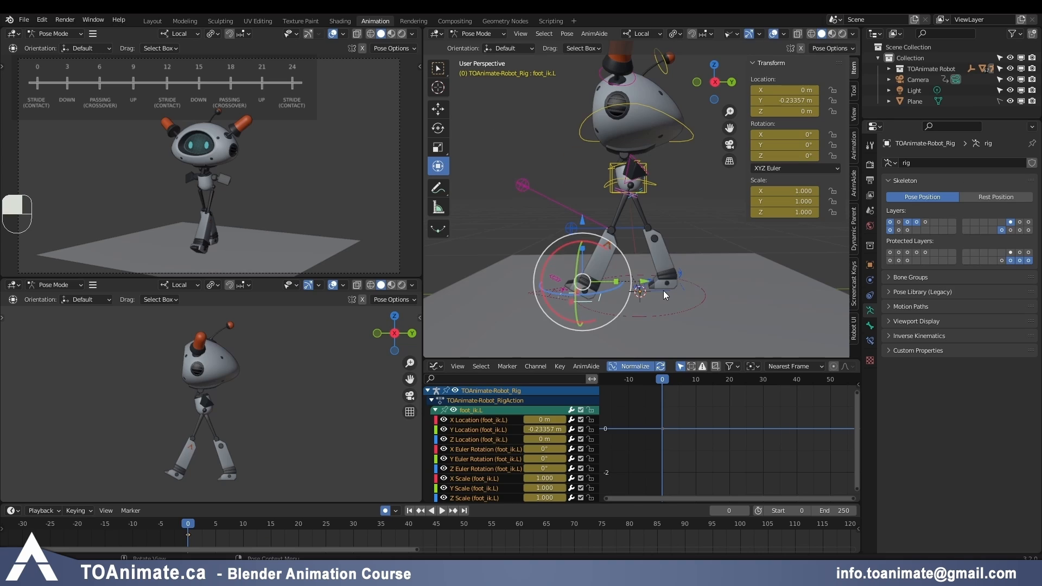
click(654, 440)
click(785, 101)
key(ctrl+v)
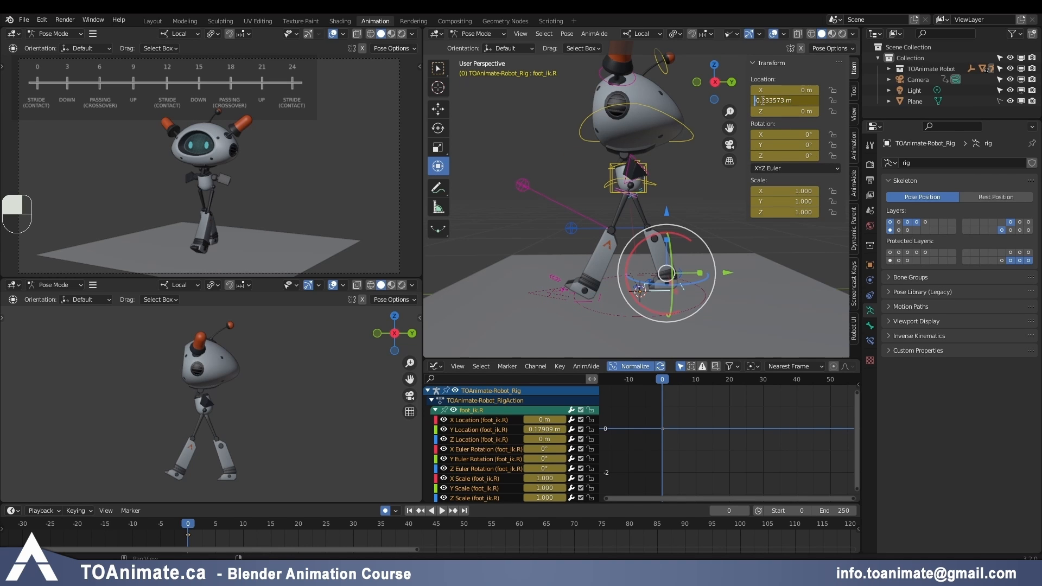
key(BackSpace)
key(Return)
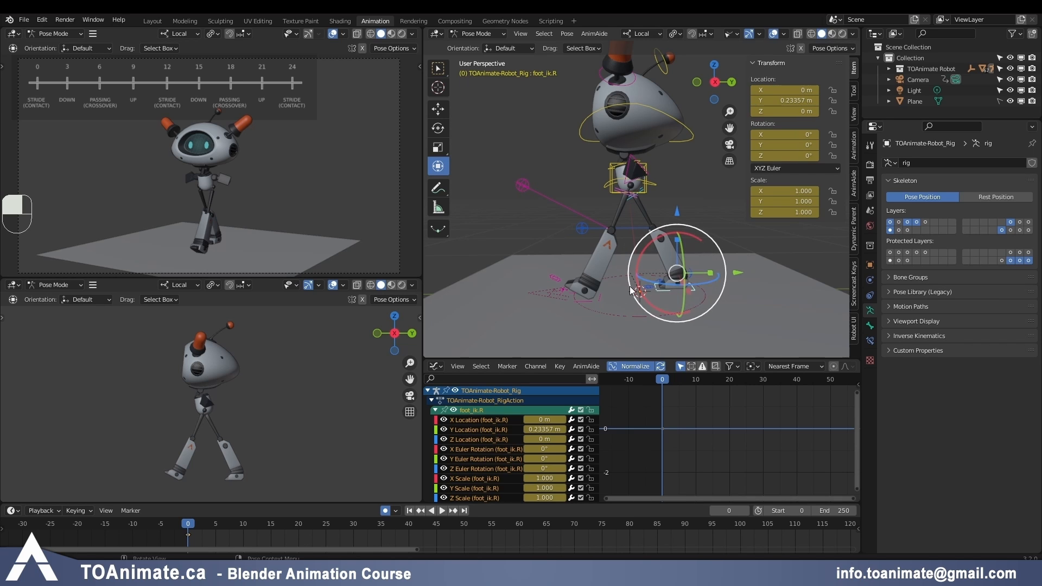
Step: Rotate the right foot's heel control around its local X axis to lift the heel of the back foot
click(715, 82)
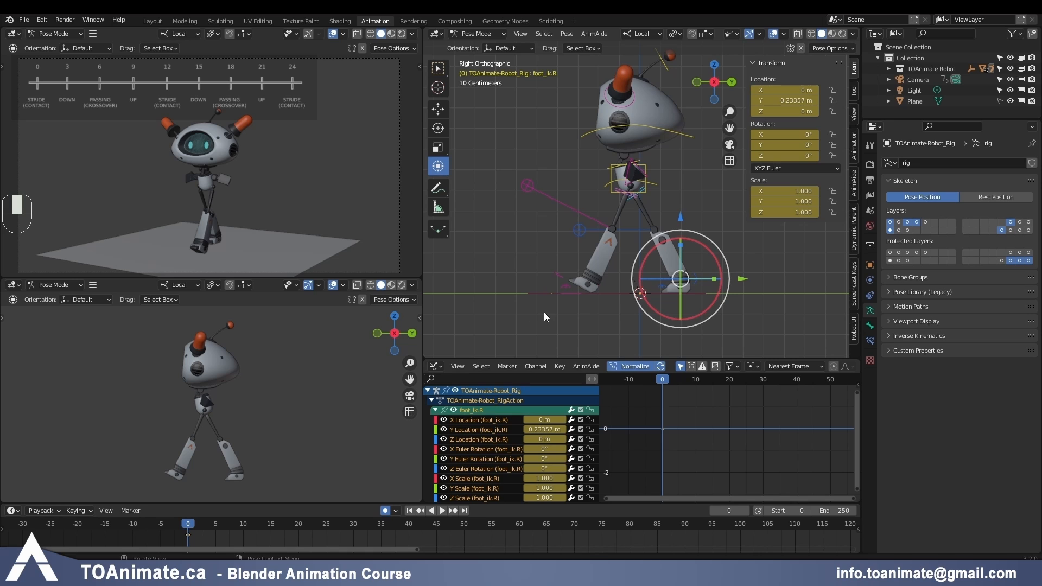
middle_drag(544, 311, 673, 109)
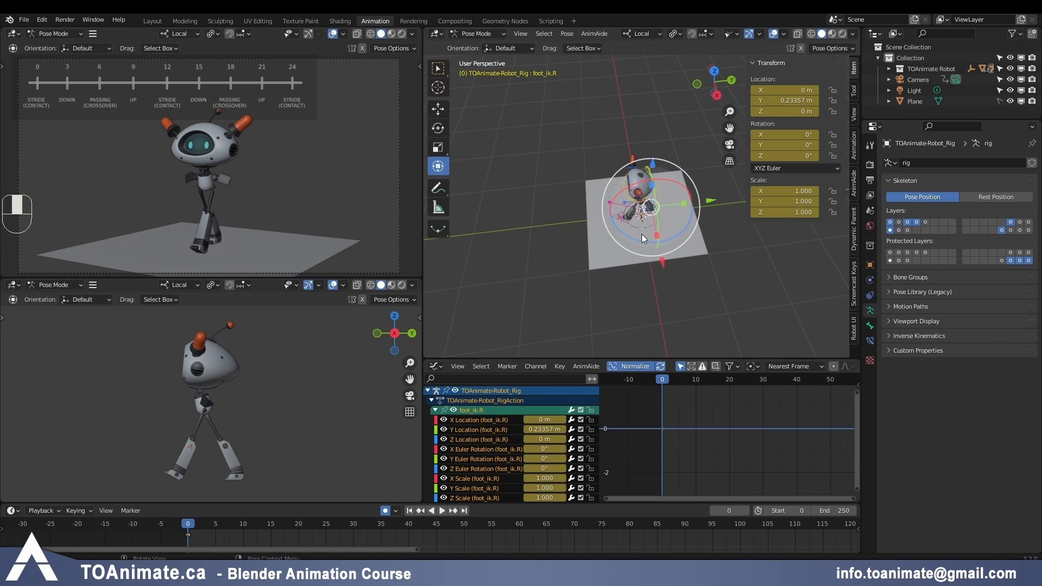
scroll(675, 243, up, 8)
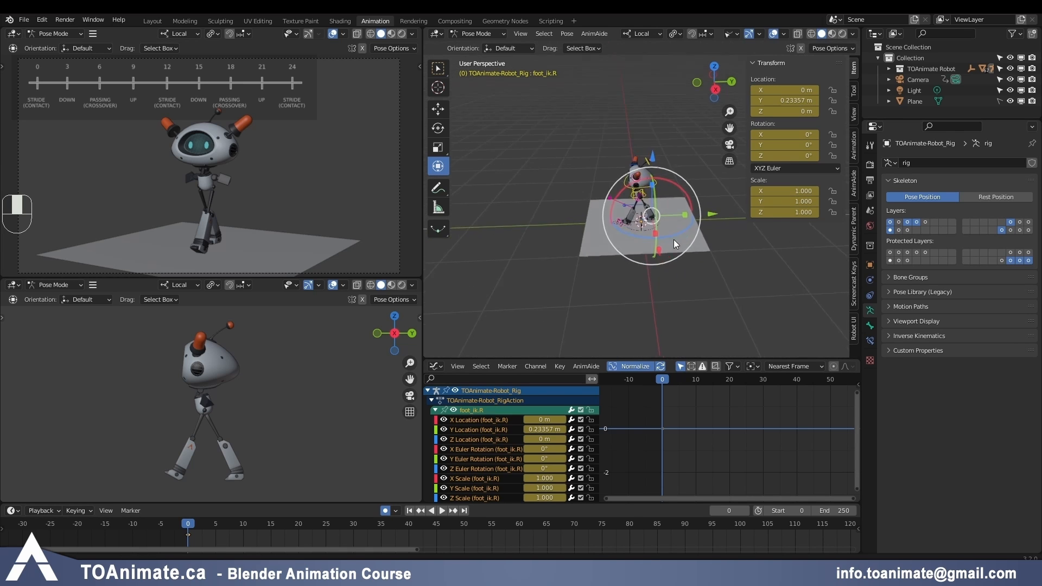
click(698, 276)
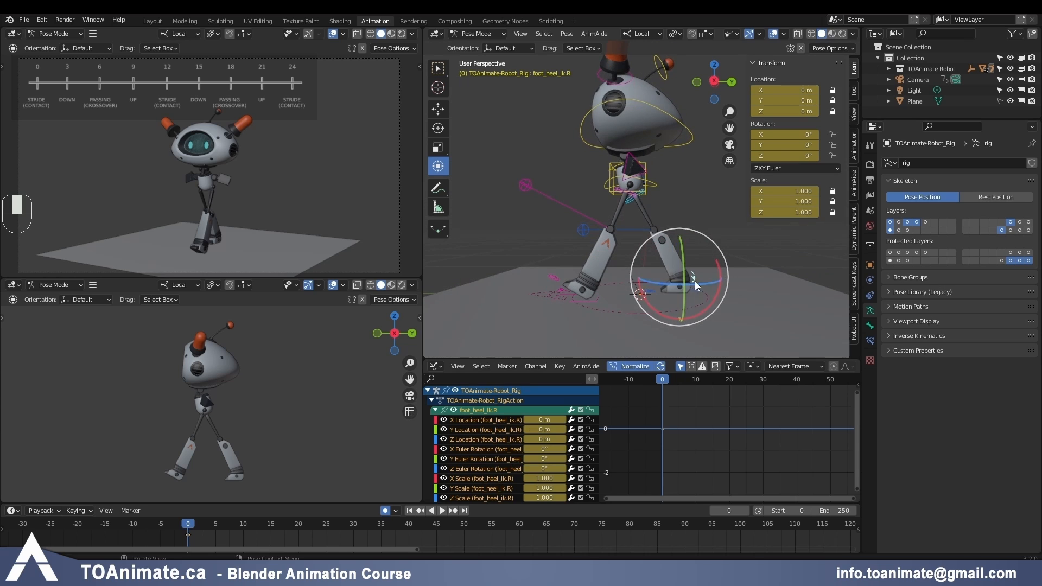
key(r)
key(x)
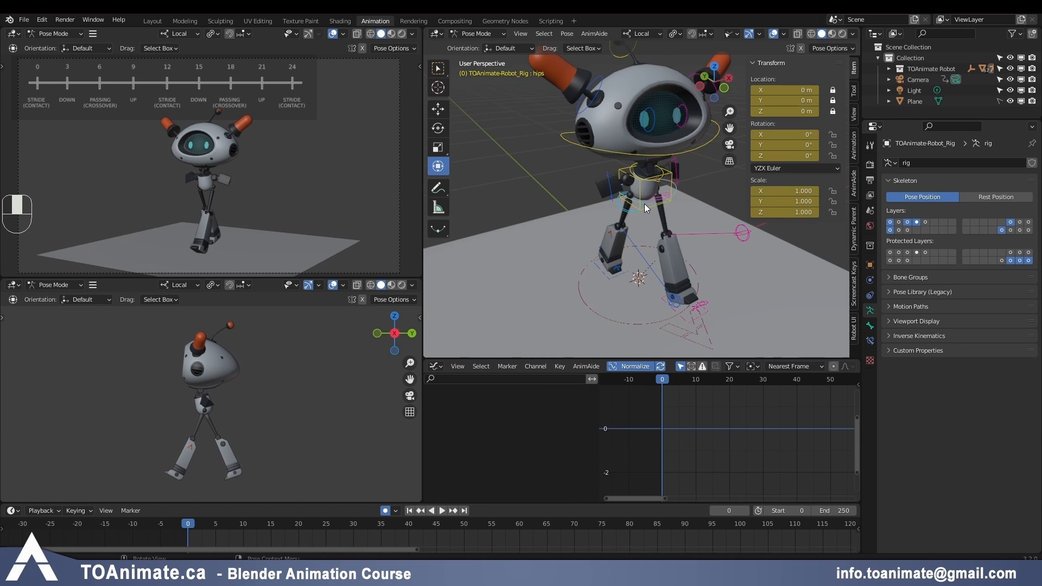
Step: Rotate the hips control about 7° around its local Y axis to turn the hips with the stride
click(644, 204)
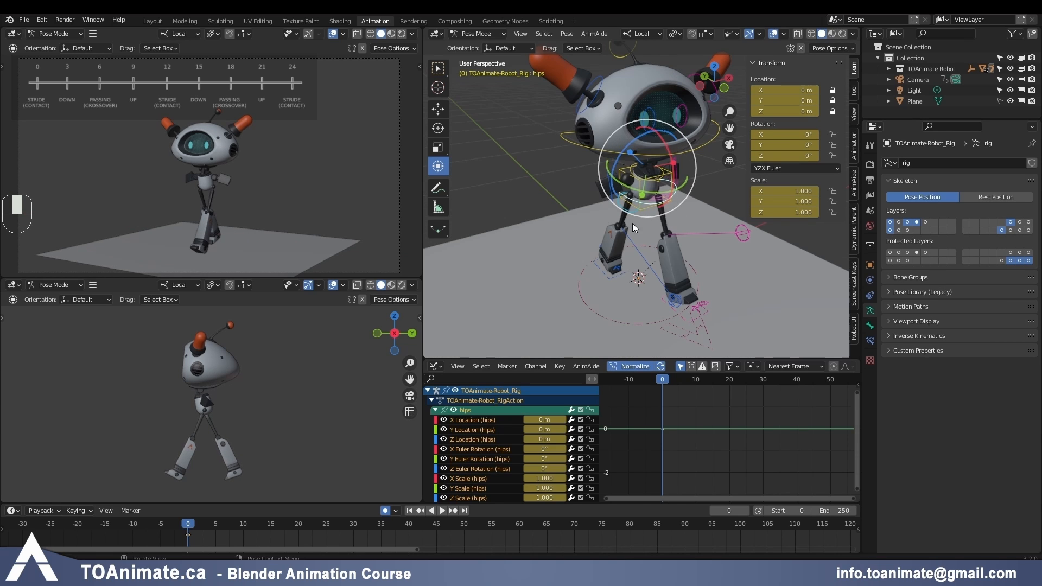
mouse_move(644, 193)
mouse_down()
mouse_move(658, 194)
mouse_move(632, 192)
mouse_move(644, 194)
mouse_up()
right_click(644, 194)
middle_drag(674, 241, 713, 220)
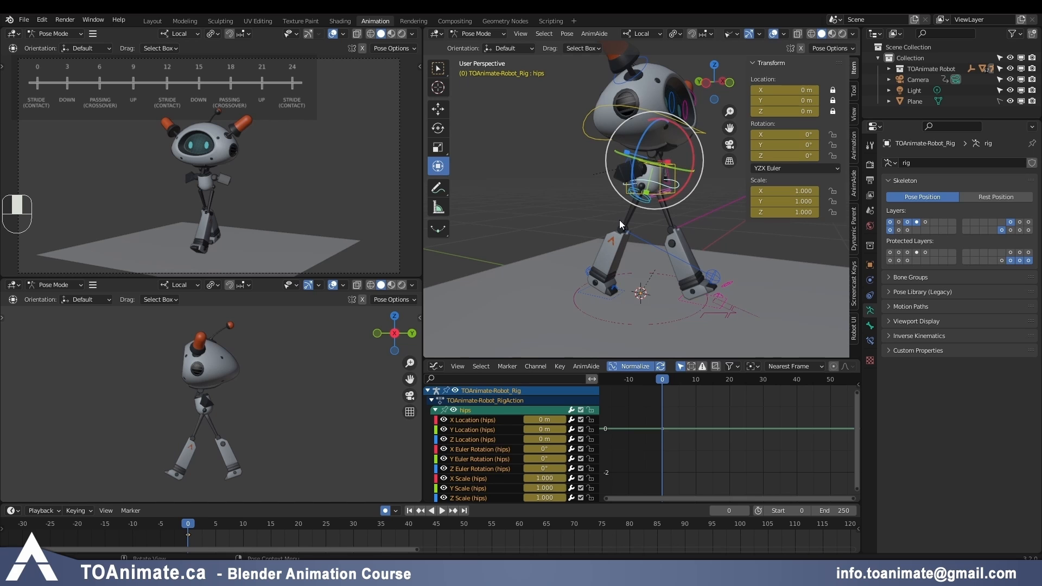
middle_drag(637, 212, 687, 224)
drag(666, 196, 657, 202)
right_click(671, 199)
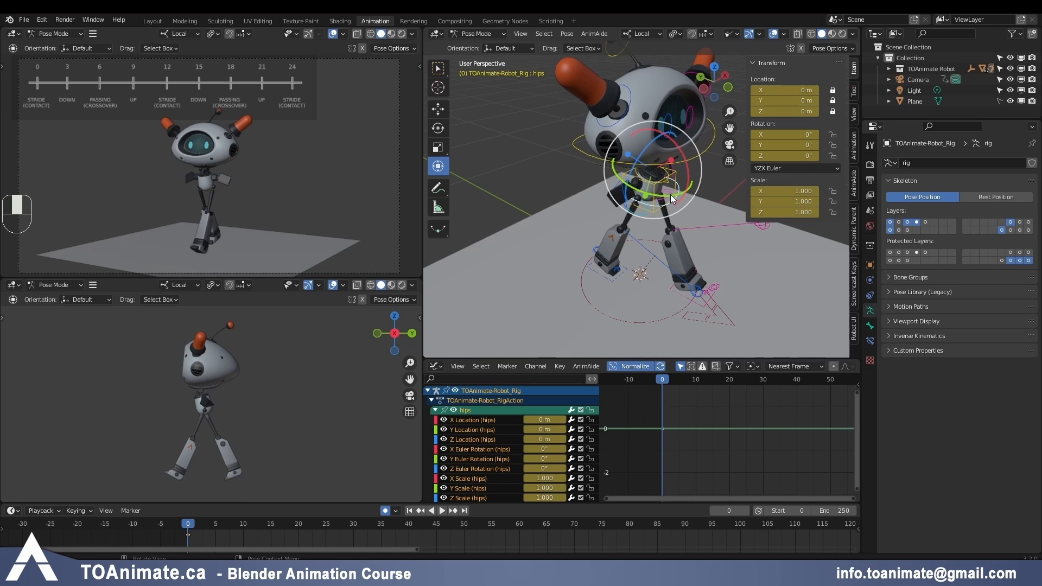
drag(665, 197, 663, 196)
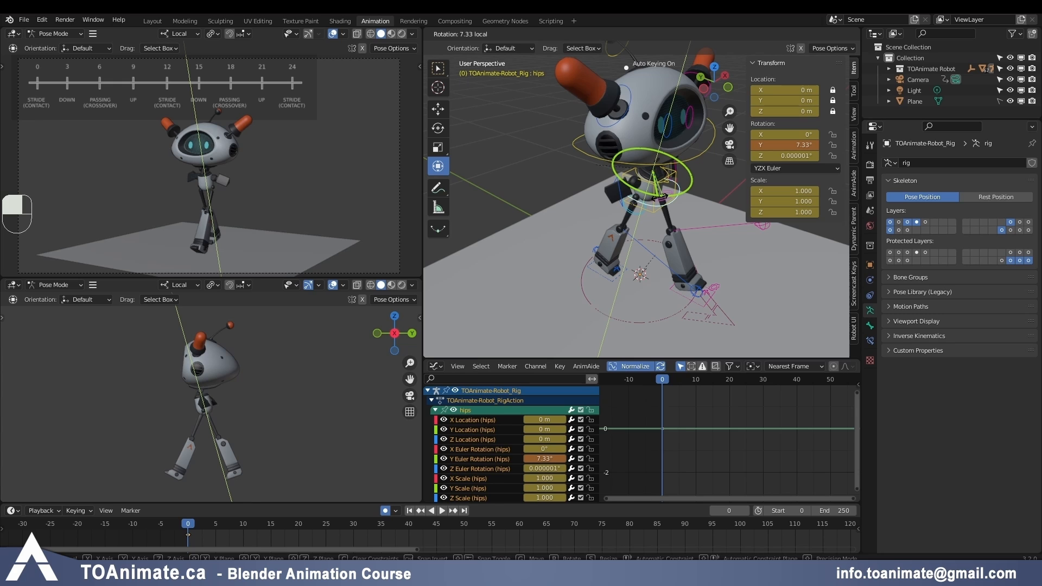
Step: Lower the torso control further along its local Z axis to about -0.021 m
middle_drag(701, 248, 755, 218)
click(673, 167)
mouse_move(657, 118)
mouse_down()
mouse_move(656, 108)
mouse_move(655, 117)
mouse_up()
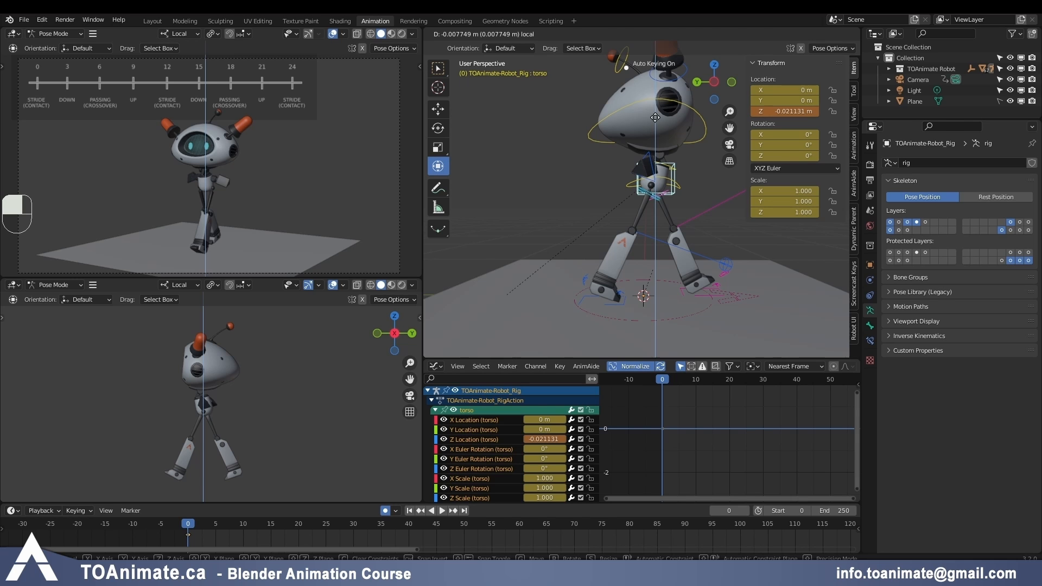
drag(655, 117, 655, 118)
middle_drag(771, 269, 741, 266)
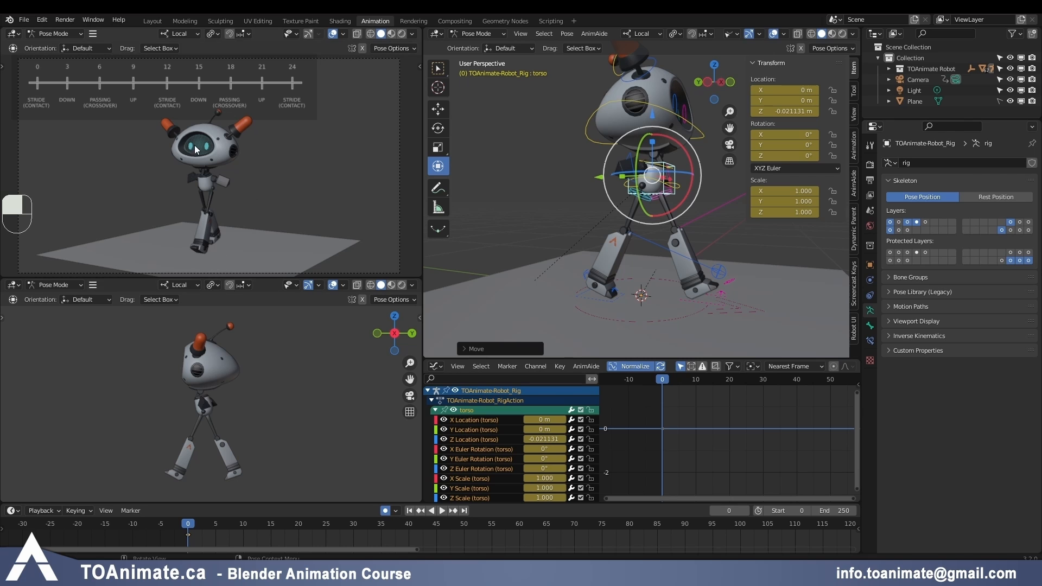
Step: Select all rig controls, duplicate their frame 0 keyframes to frame 24, and move the playhead to frame 24
middle_drag(715, 272, 559, 283)
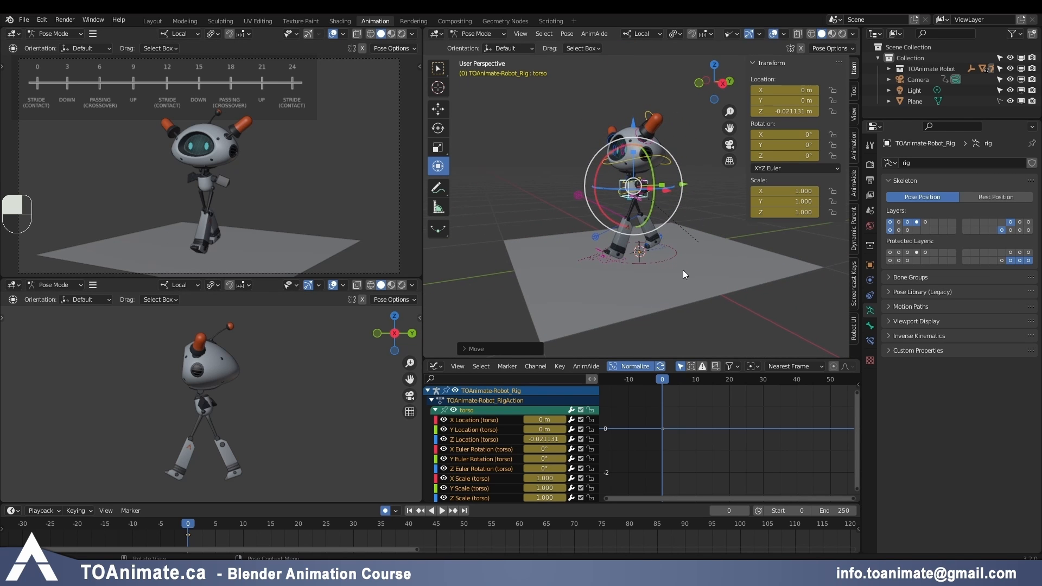
key(a)
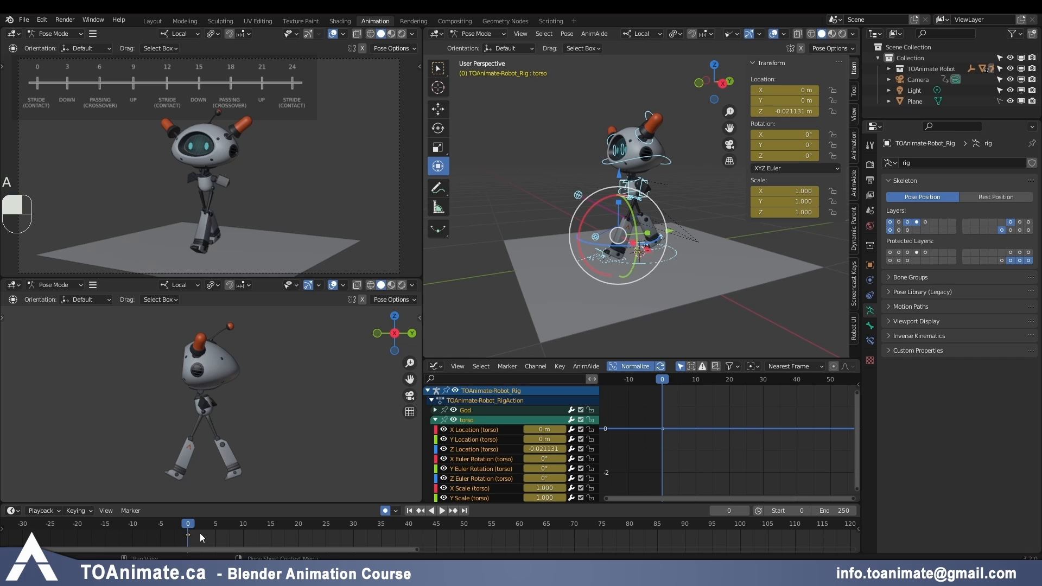
key(ctrl+c)
key(shift+d)
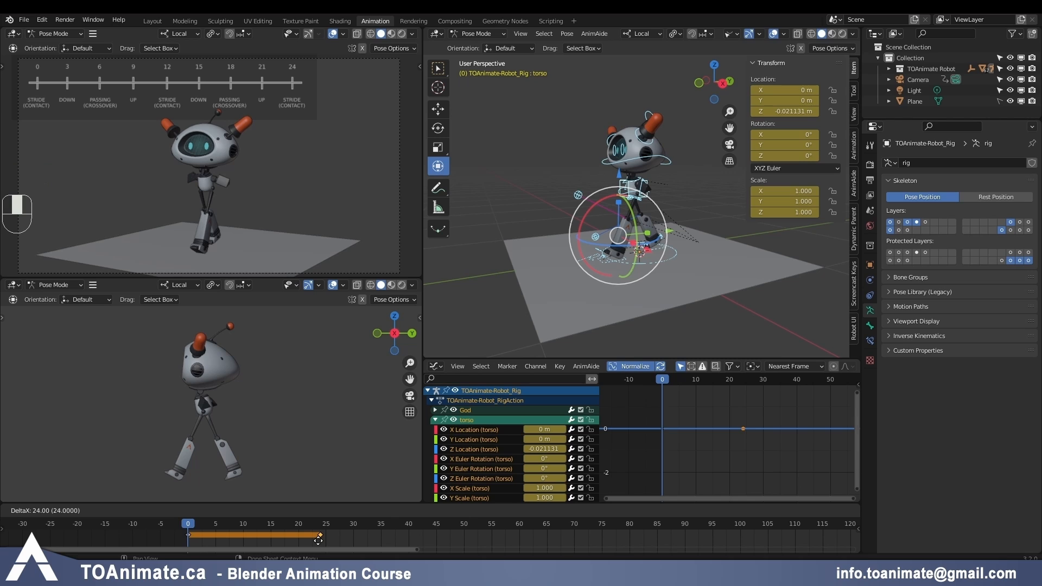
click(318, 540)
click(321, 526)
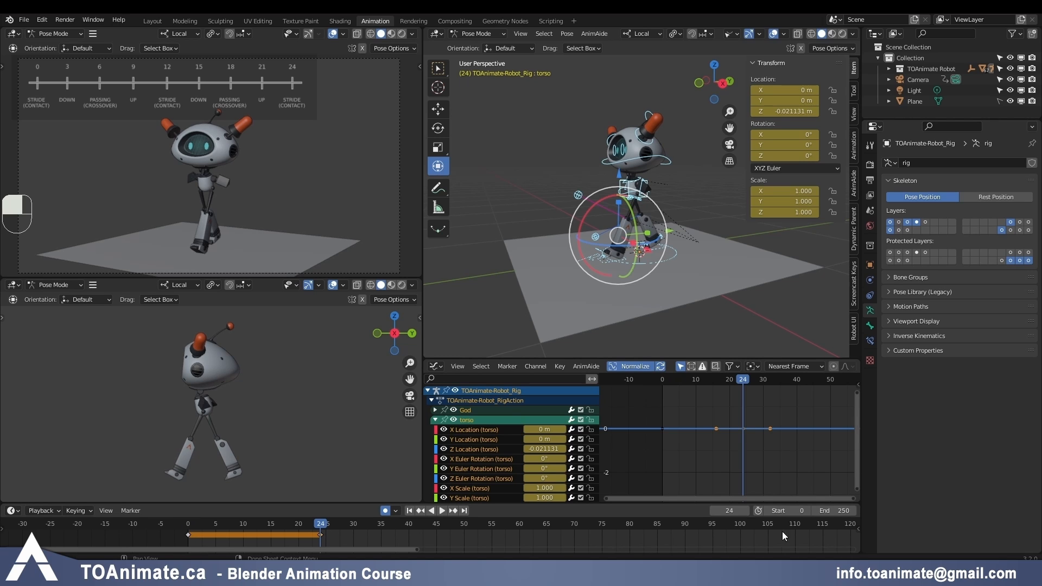
Step: Set the scene's end frame to 24 and fit the timeline to the animation range
click(836, 511)
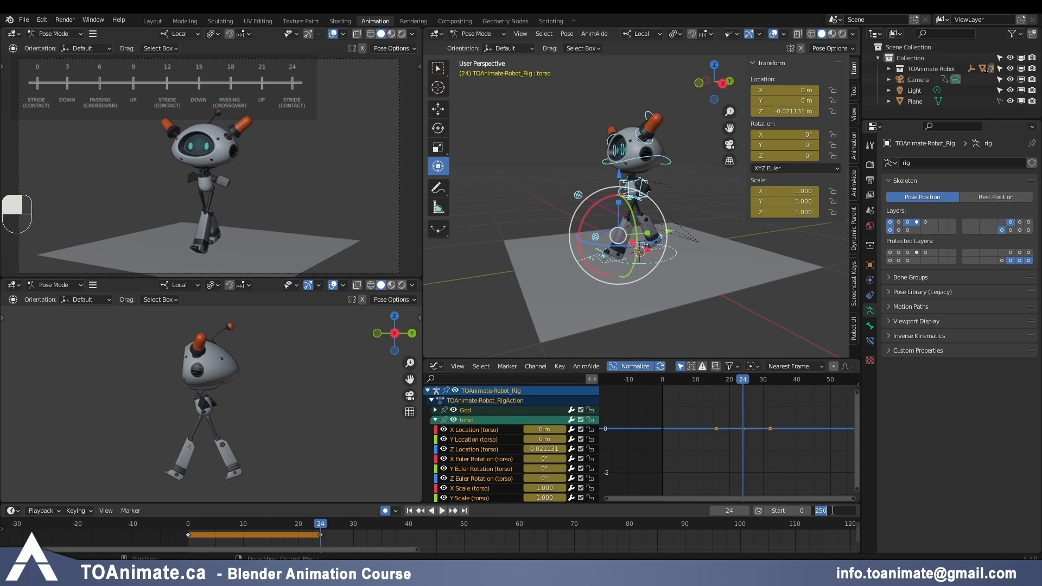
text(24)
key(Return)
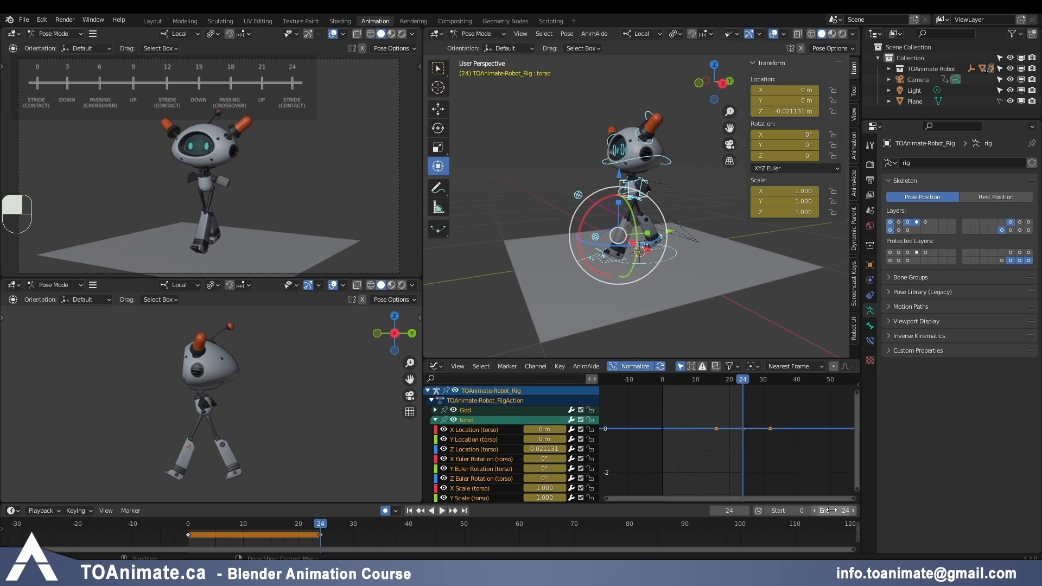
key(Home)
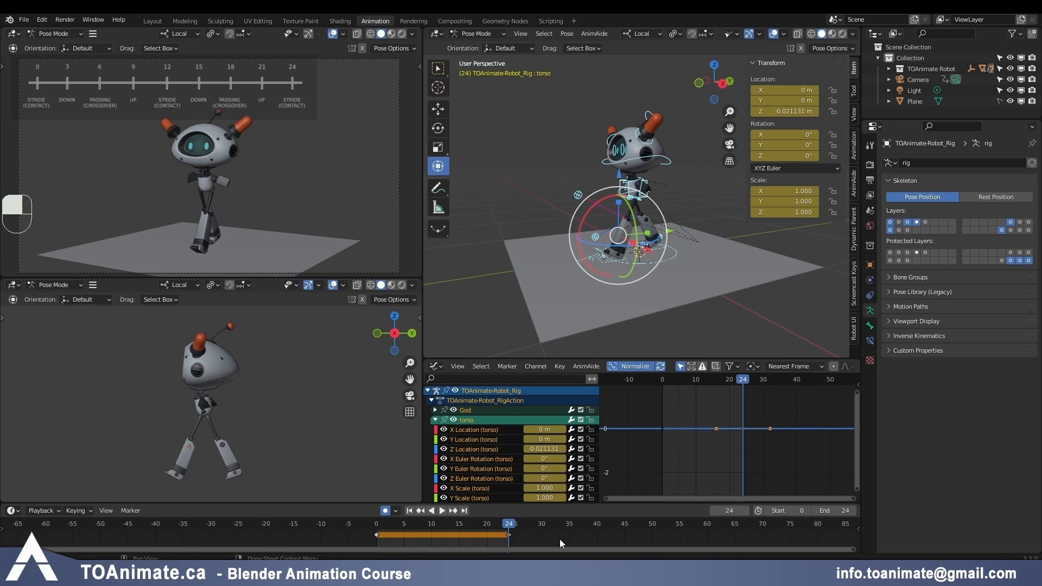
ctrl+middle_drag(559, 539, 659, 539)
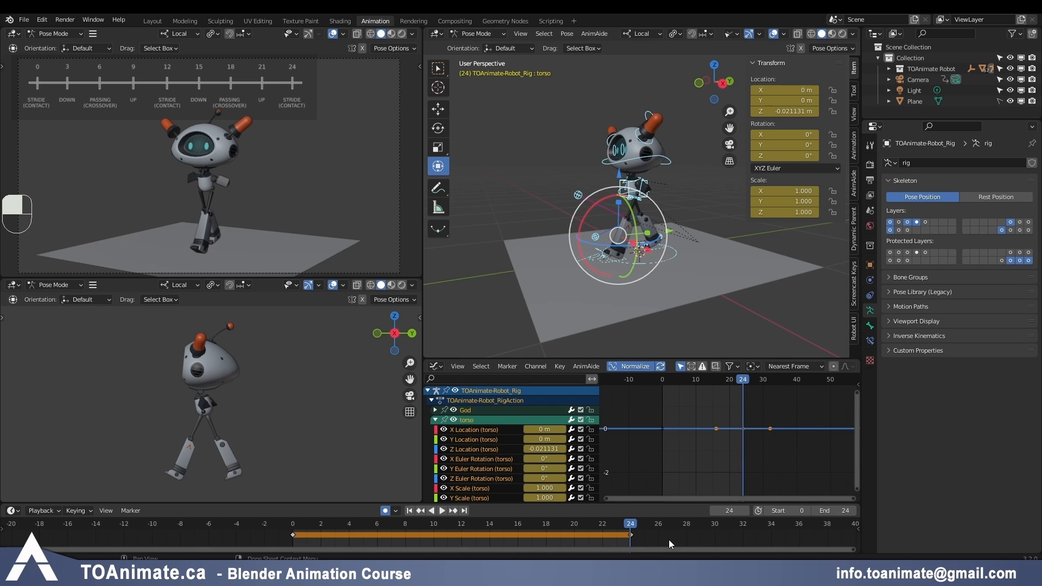
scroll(738, 290, down, 1)
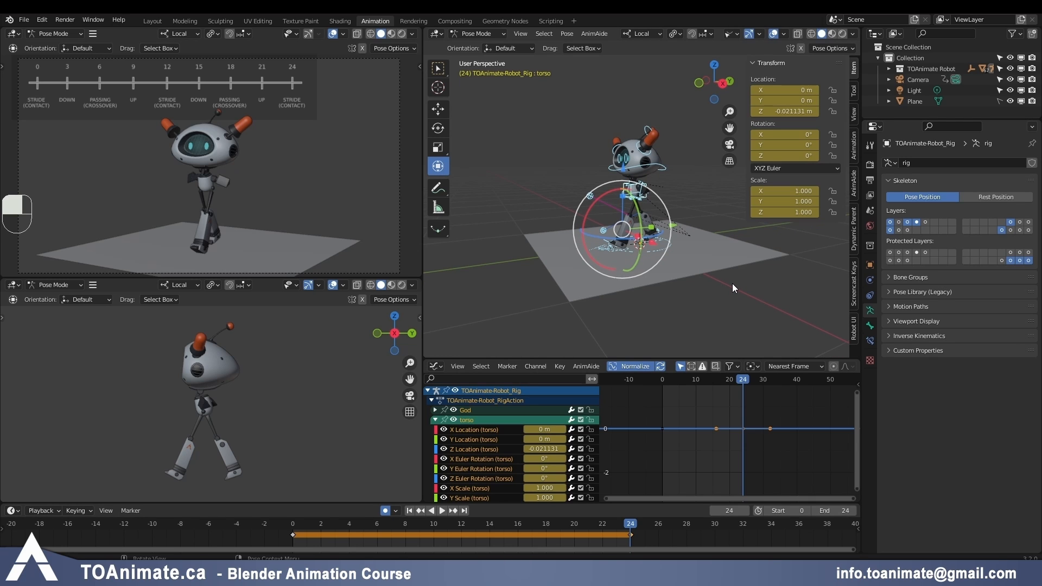
Step: Copy the stride pose at frame 0 and paste it flipped at frame 12 for the opposite stride
drag(317, 530, 291, 536)
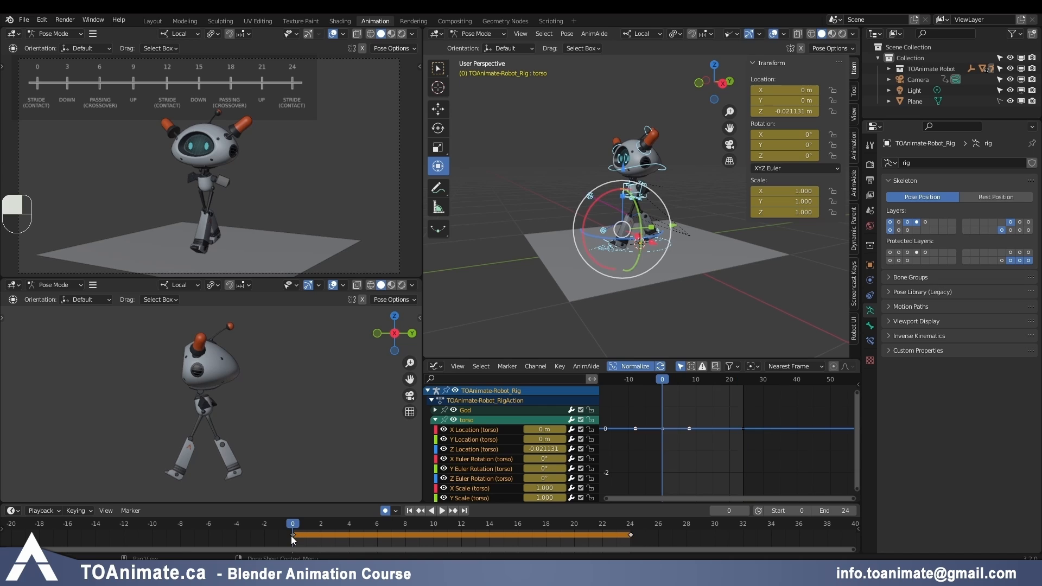
key(ctrl+c)
drag(497, 546, 461, 536)
key(ctrl+shift+v)
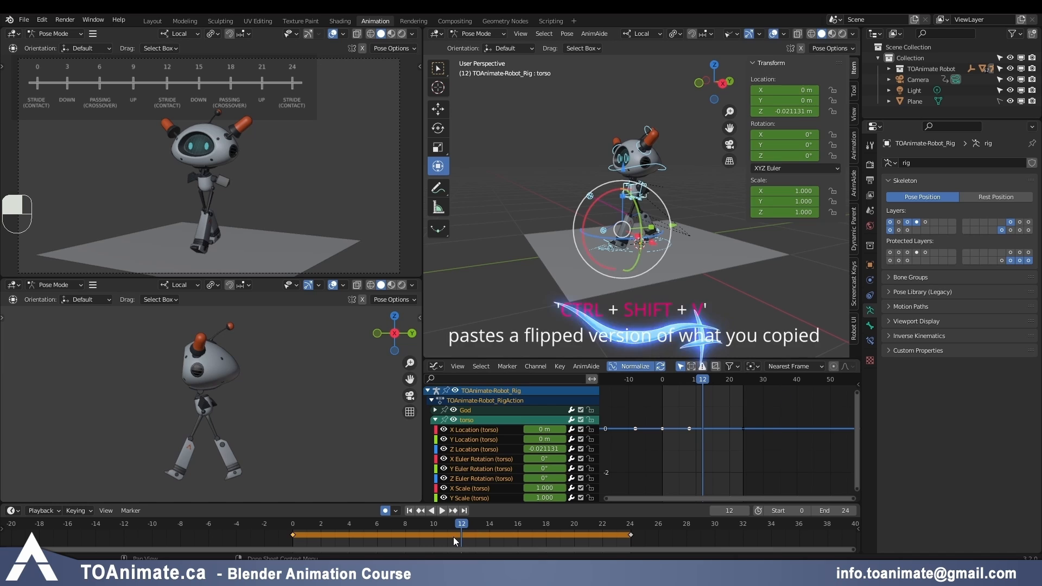
key(ctrl+shift+v)
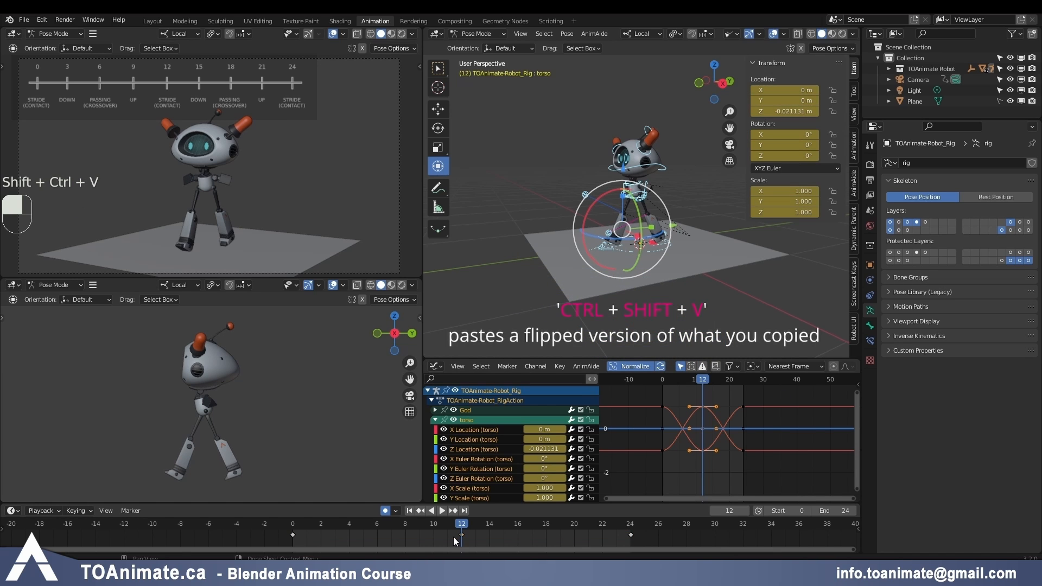
Step: Play back the walk from frame 0 and scrub to frame 12 to check the stride poses
click(306, 531)
key(space)
mouse_move(306, 526)
mouse_down()
mouse_move(634, 526)
mouse_move(252, 526)
mouse_move(293, 524)
mouse_up()
key(space)
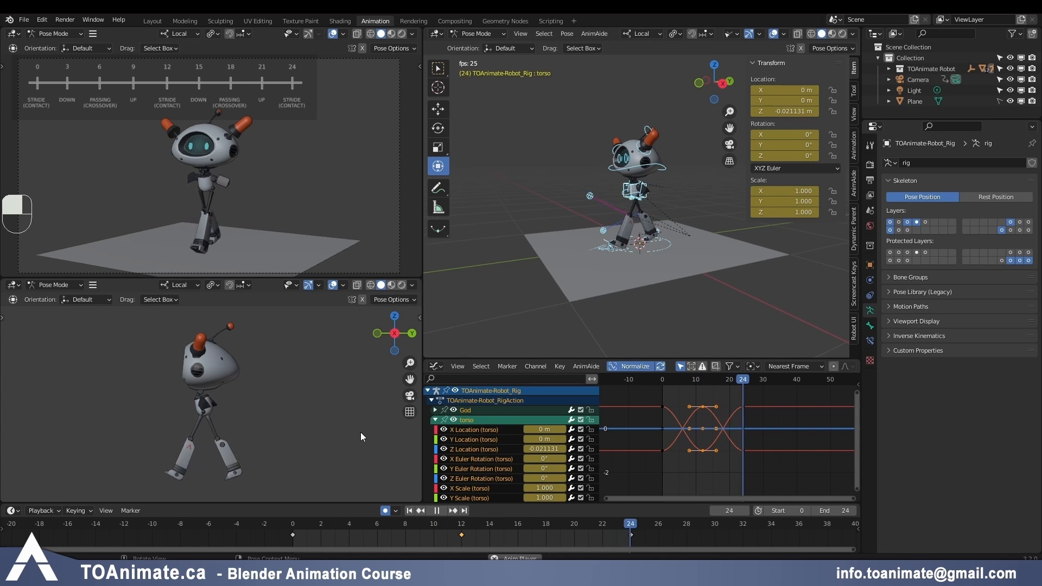
key(space)
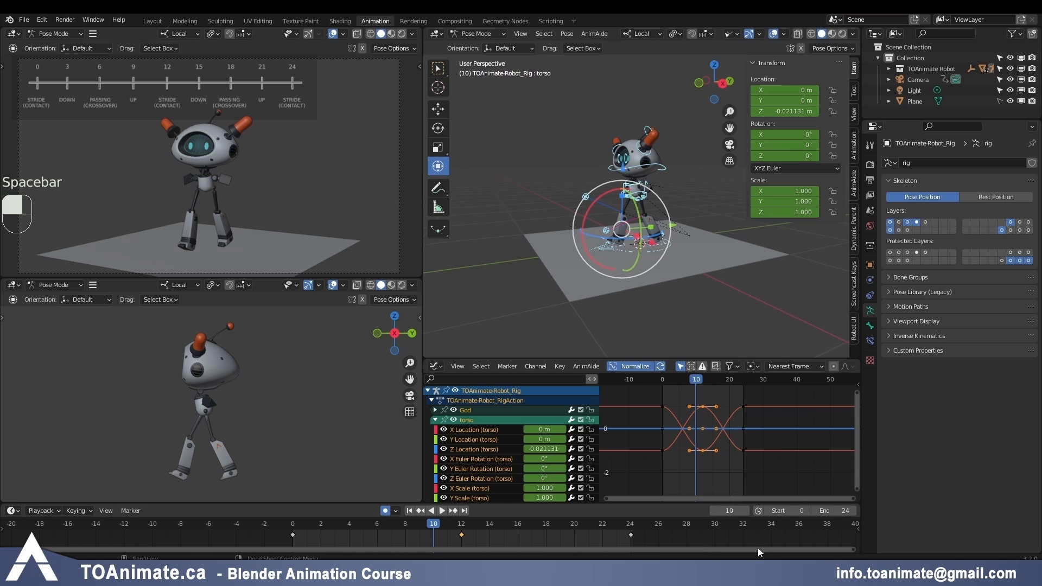
click(292, 524)
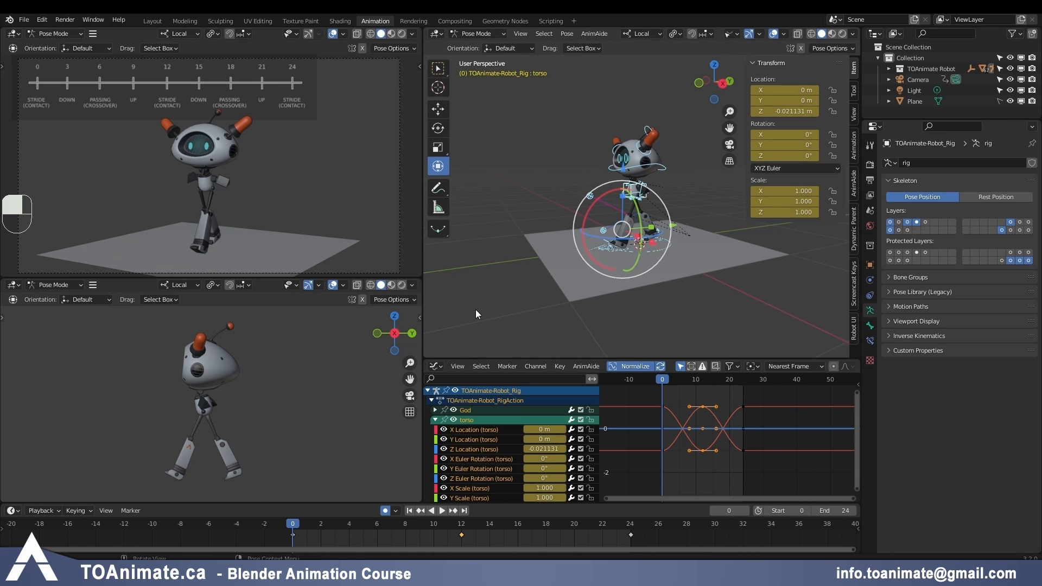
key(space)
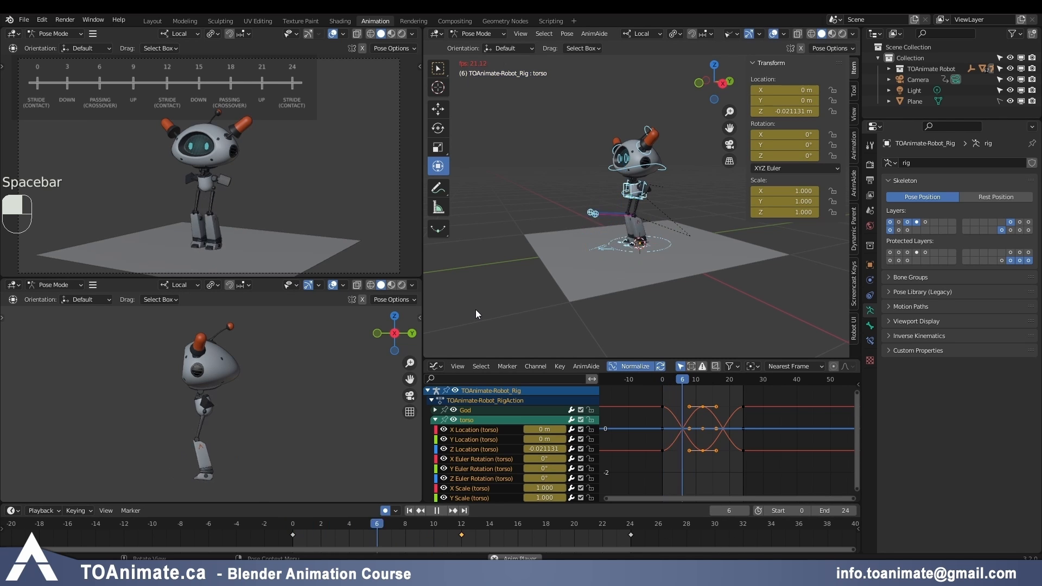
key(space)
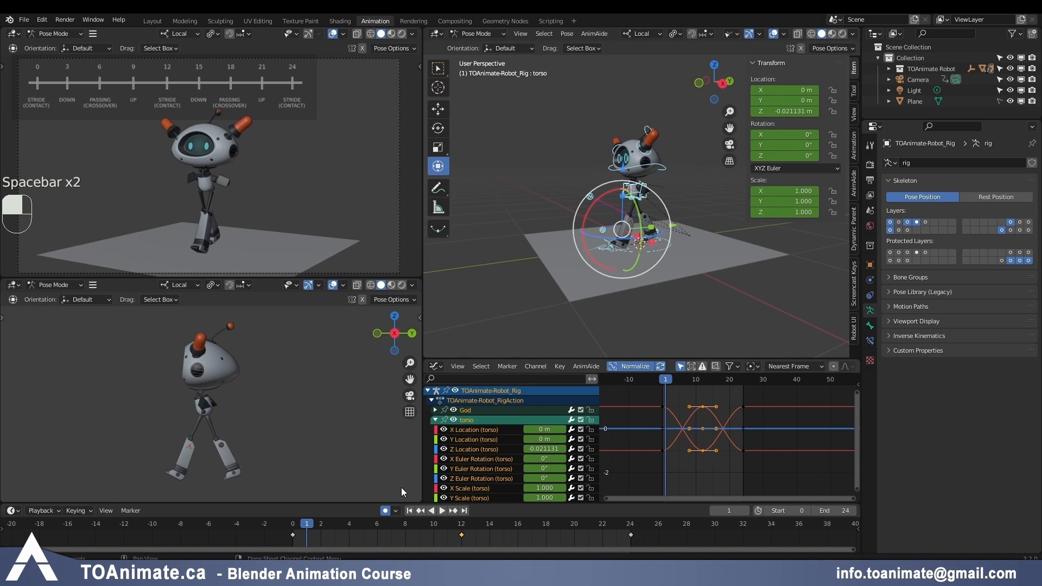
drag(301, 527, 461, 527)
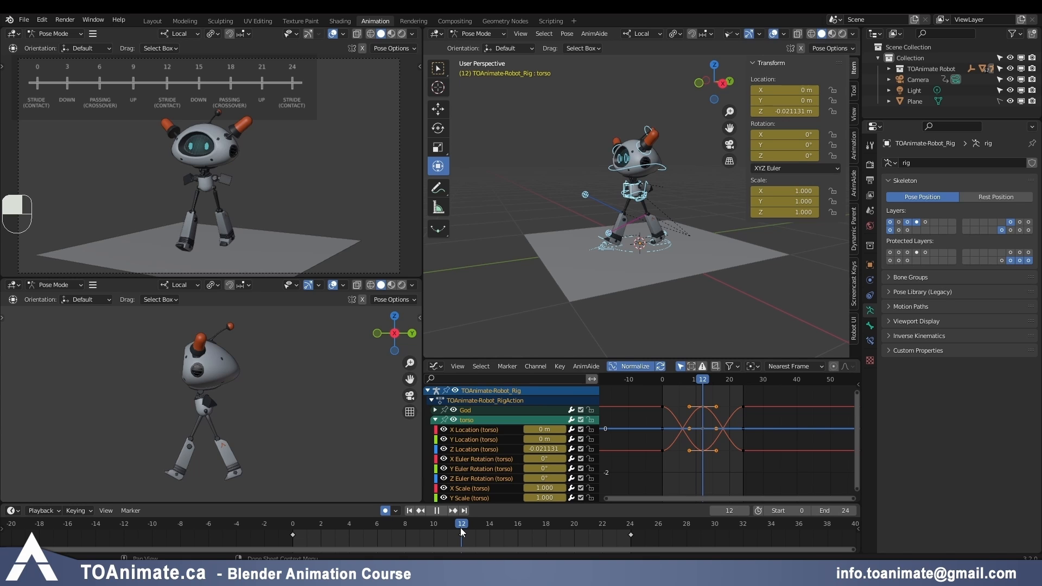
drag(460, 528, 461, 528)
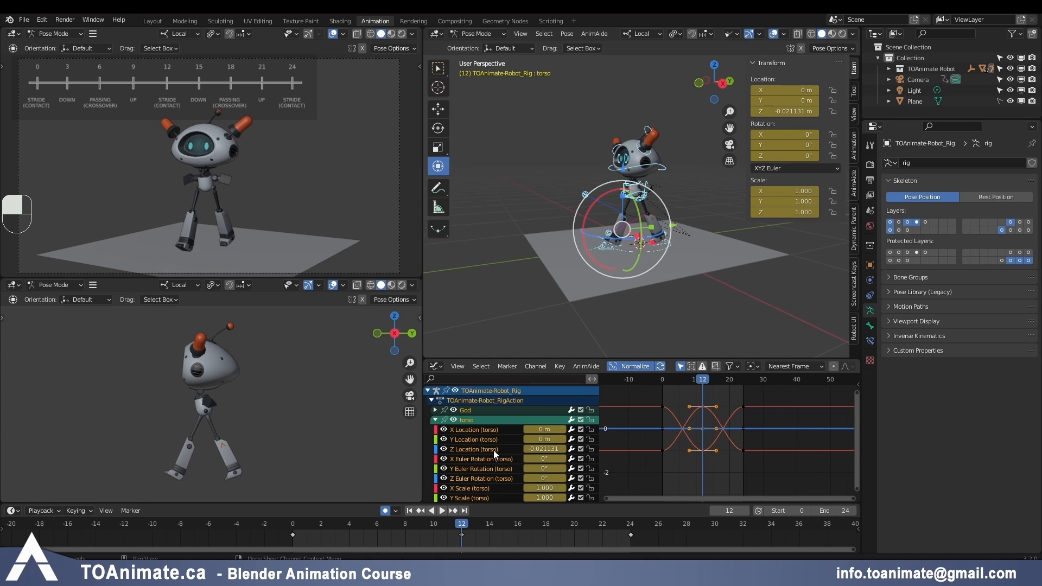
Step: Select all keyframes in the graph and set their interpolation to Constant
key(a)
key(a)
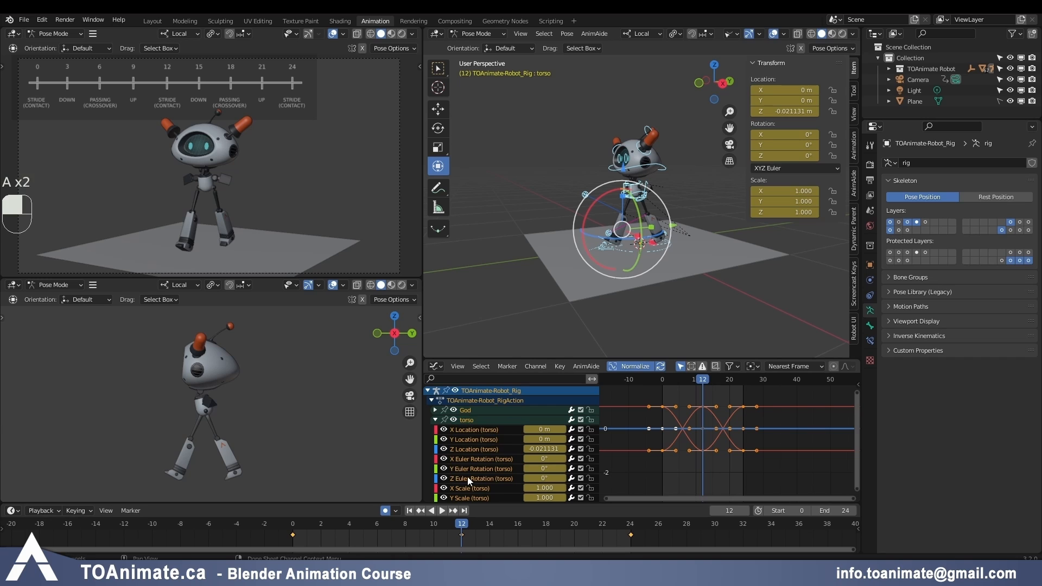
key(a)
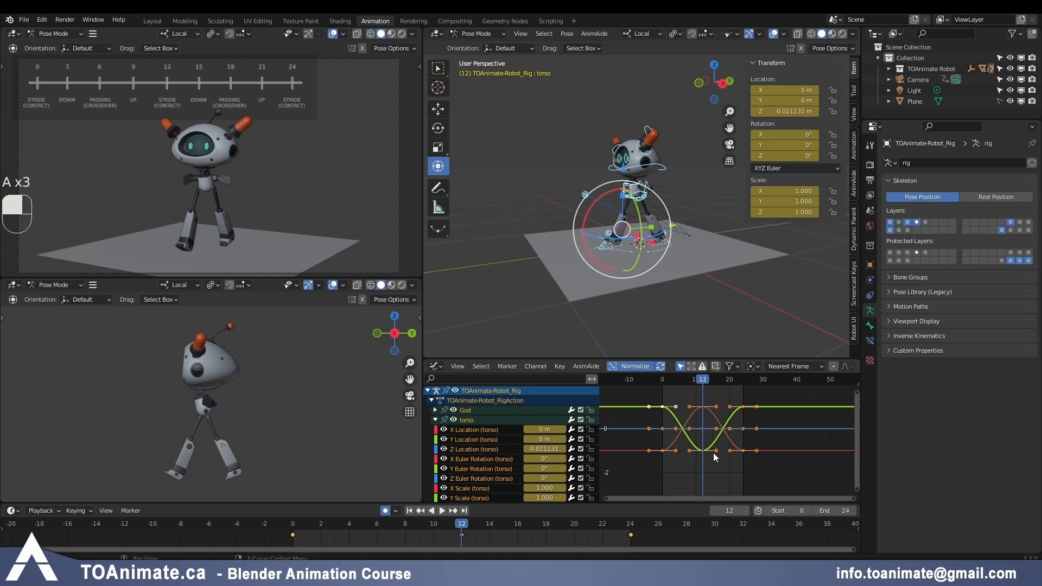
key(t)
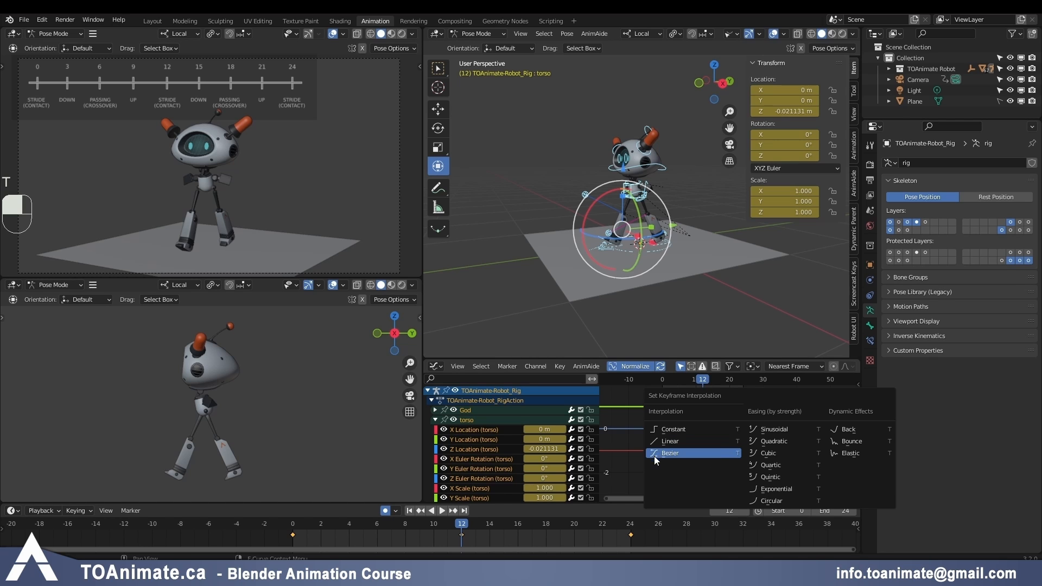
click(695, 431)
Step: Play the stepped animation from frame 0 and scrub through to frame 24 to review the blocking
click(293, 526)
key(space)
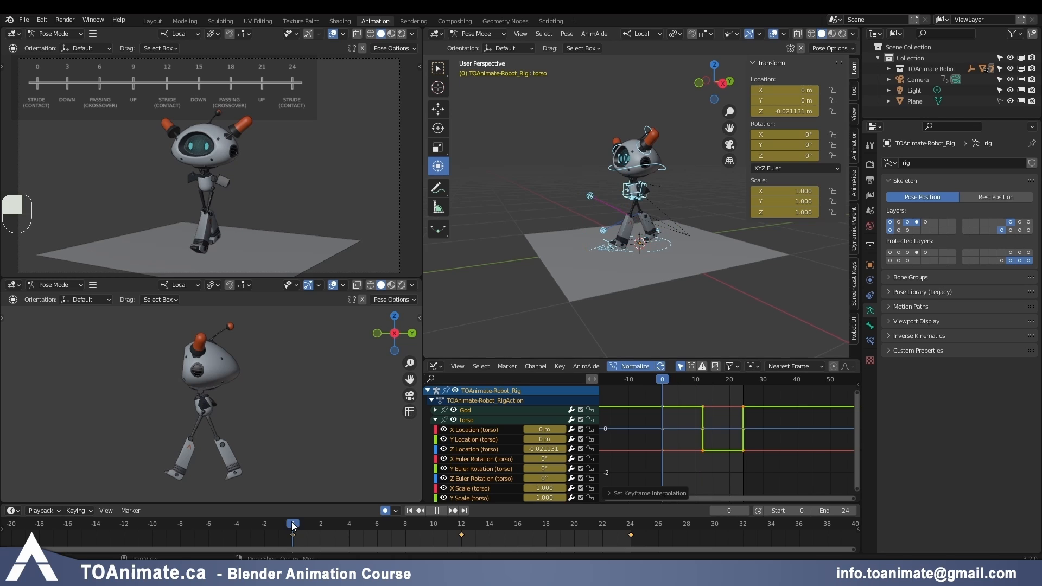
drag(295, 524, 630, 527)
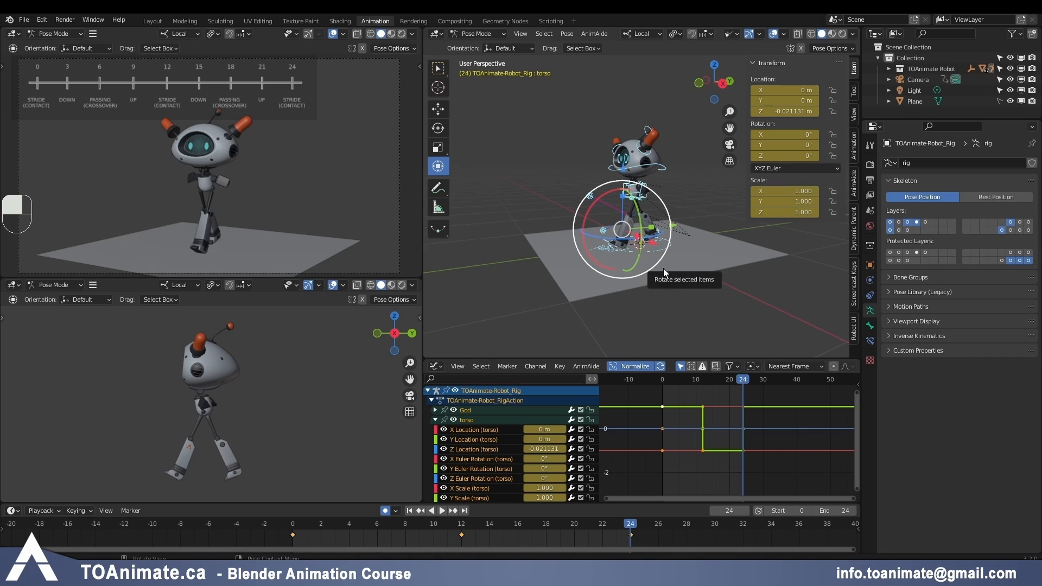
Step: Make all selected animation curves cyclic with the Make Cyclic (F-Modifier) extrapolation
key(i)
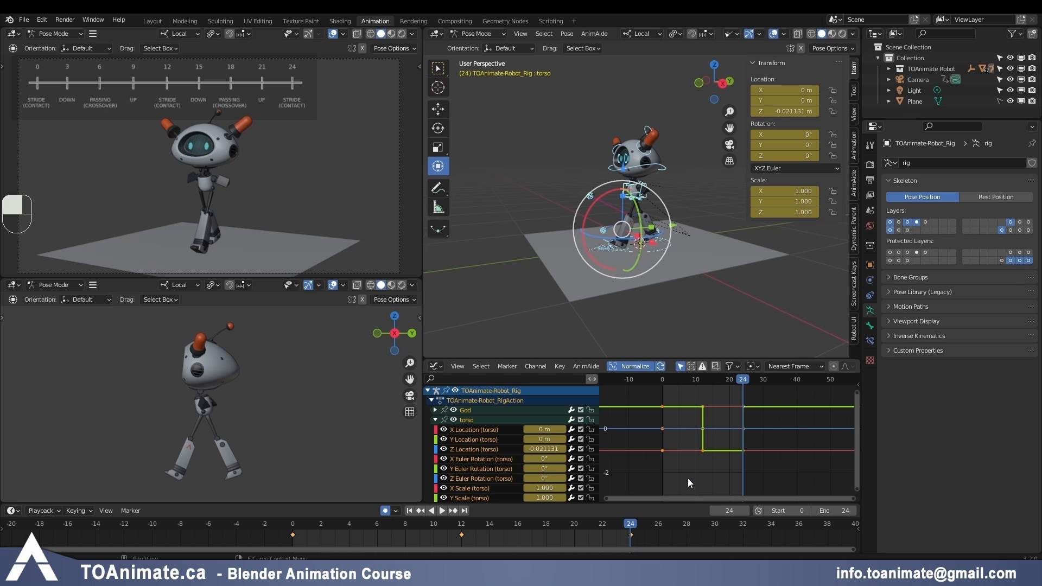
key(shift+e)
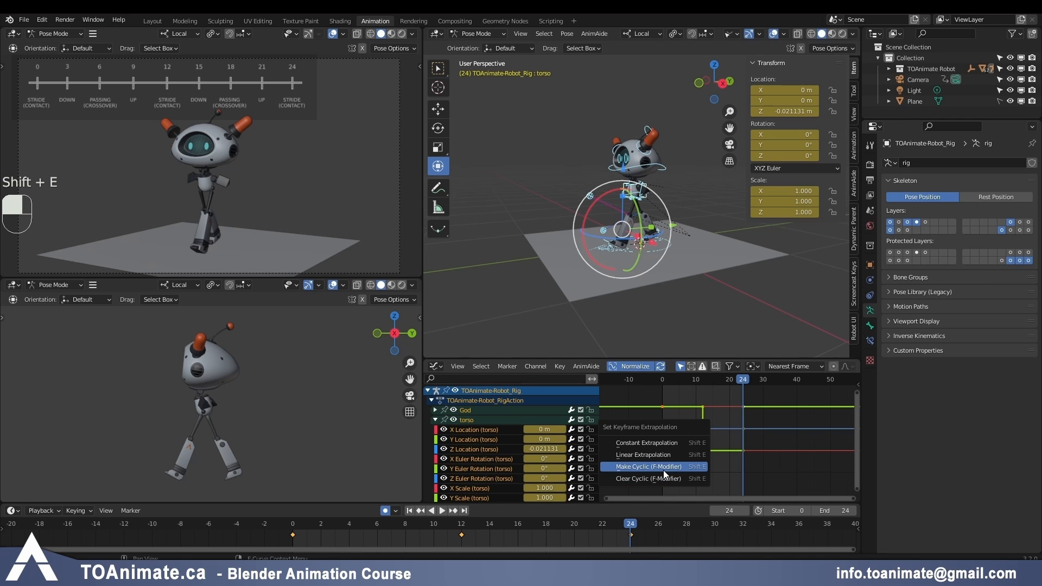
click(665, 470)
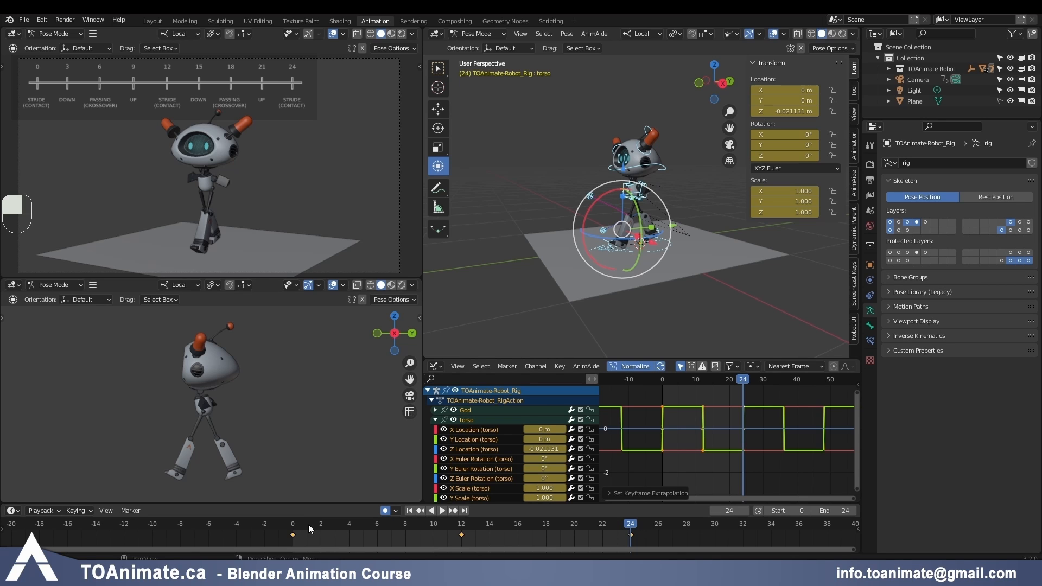
Step: Play the animation past frame 24 and examine how the cyclic curves repeat the walk
drag(639, 529, 649, 527)
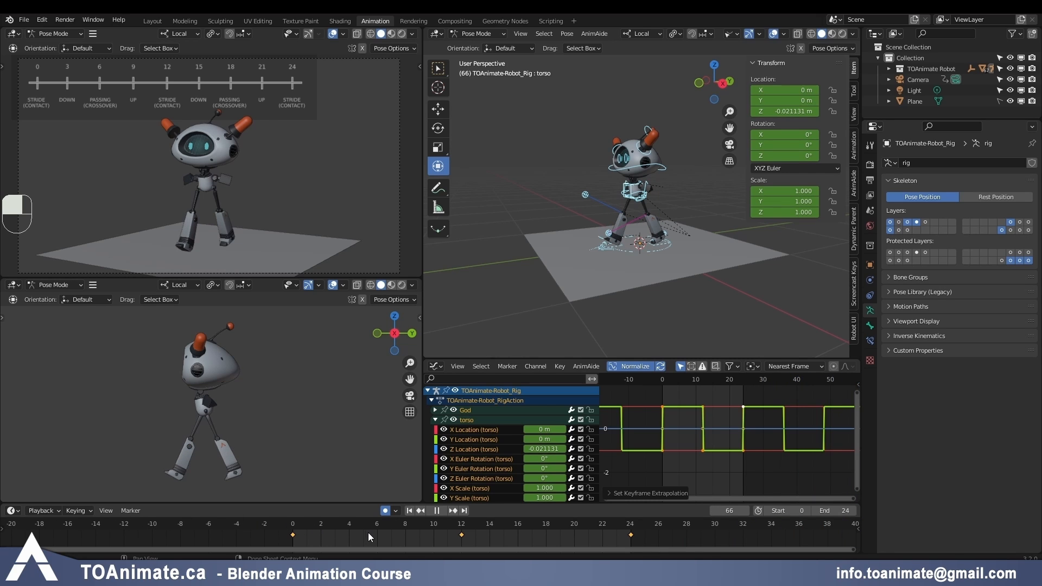
key(space)
scroll(807, 416, down, 3)
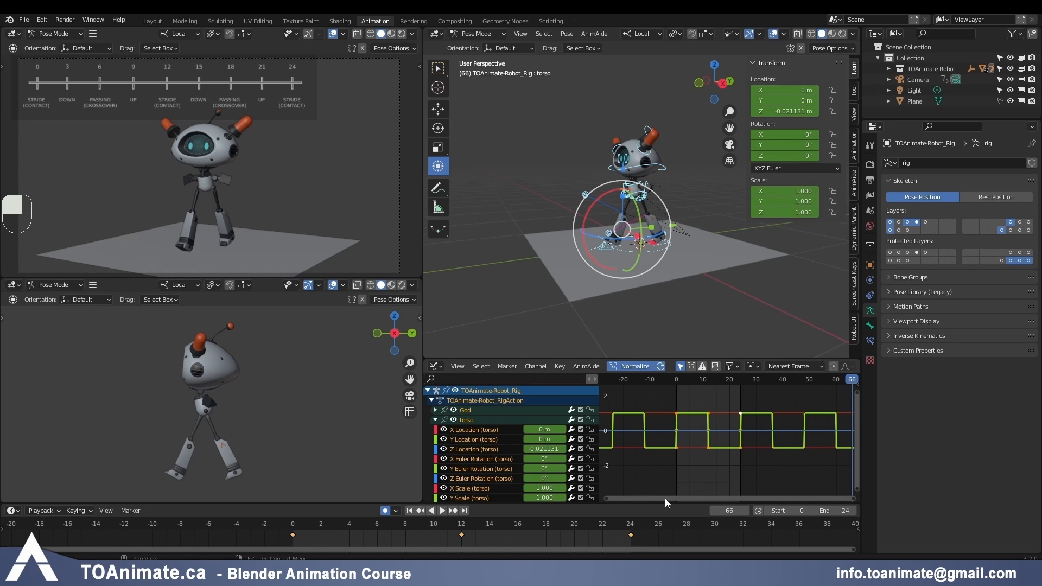
click(631, 525)
key(space)
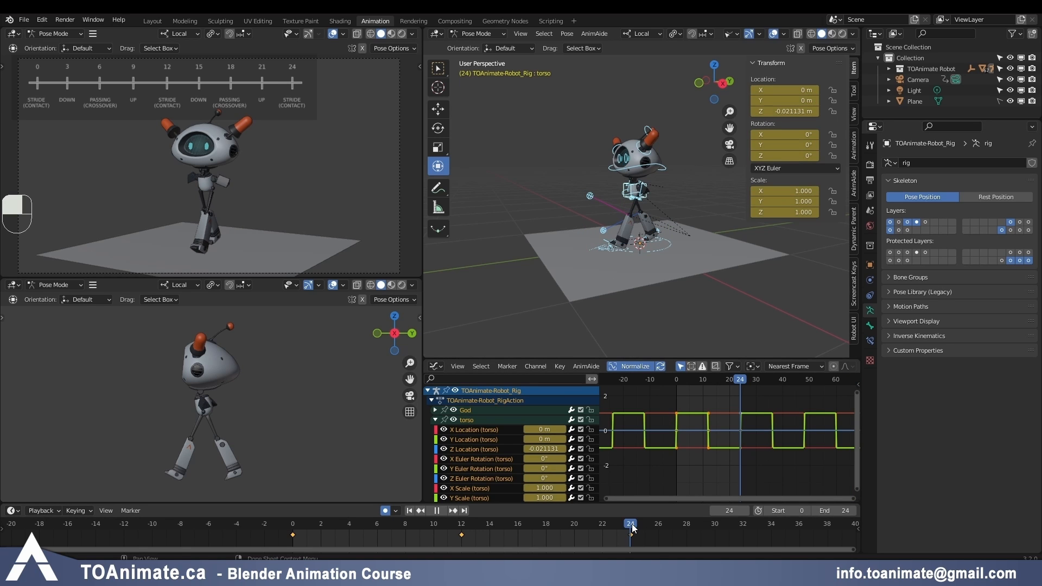
key(Escape)
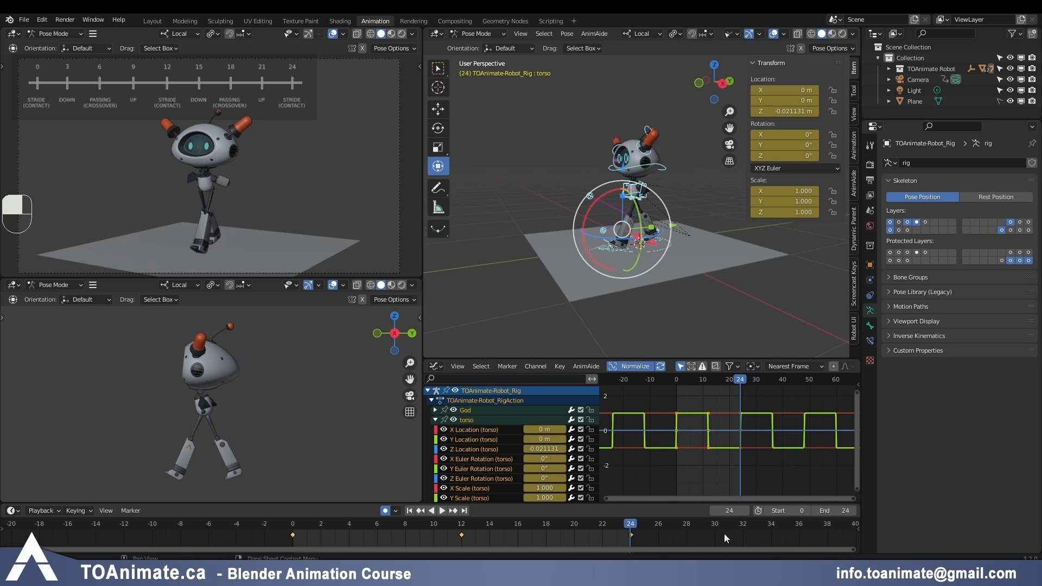
Step: Set the scene's end frame to 23 so the loop skips the duplicate frame, and return to frame 0
click(814, 511)
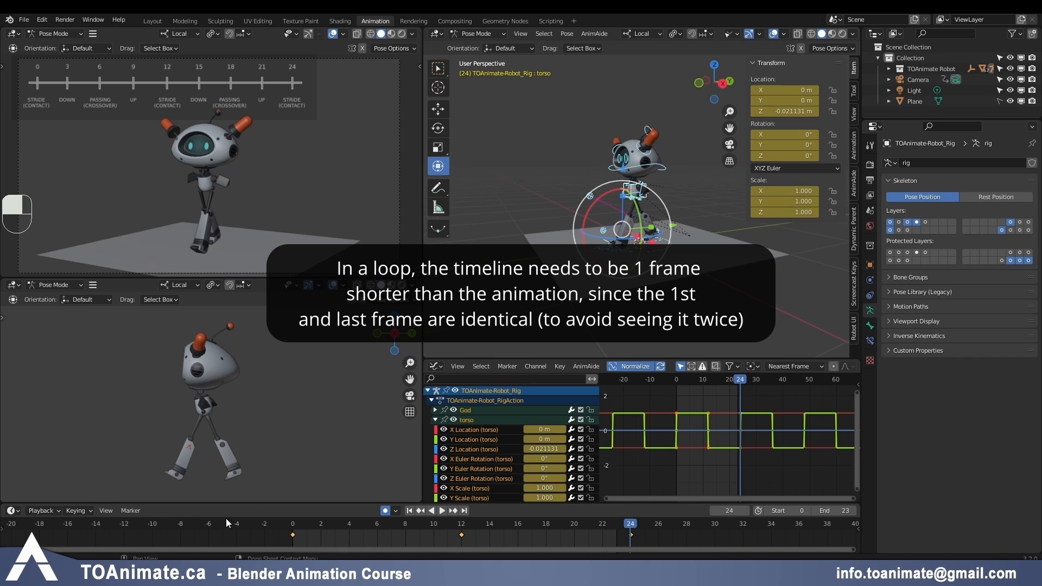
click(294, 524)
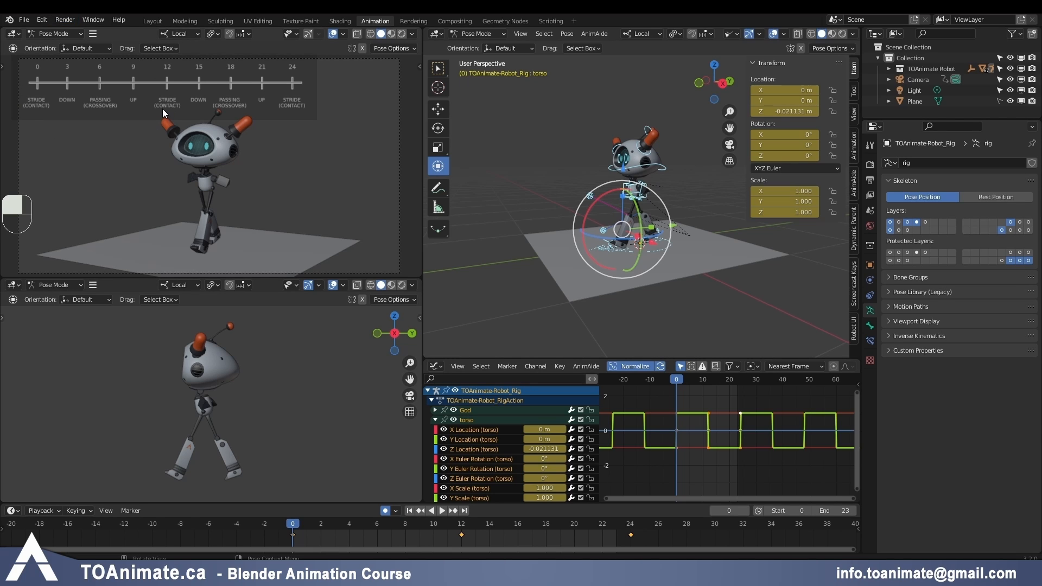
middle_drag(646, 226, 701, 164)
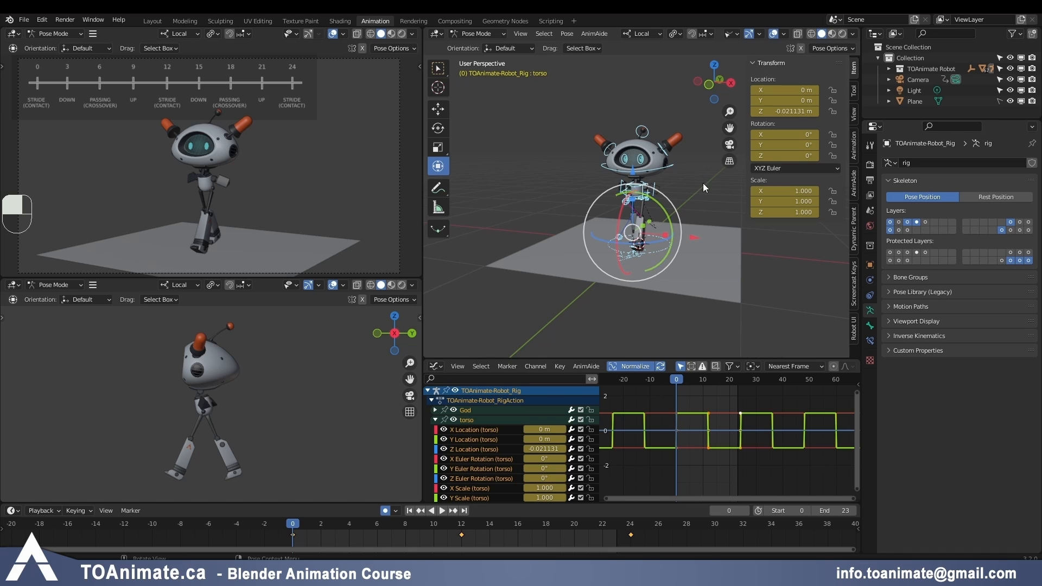
scroll(689, 182, up, 4)
scroll(709, 209, down, 3)
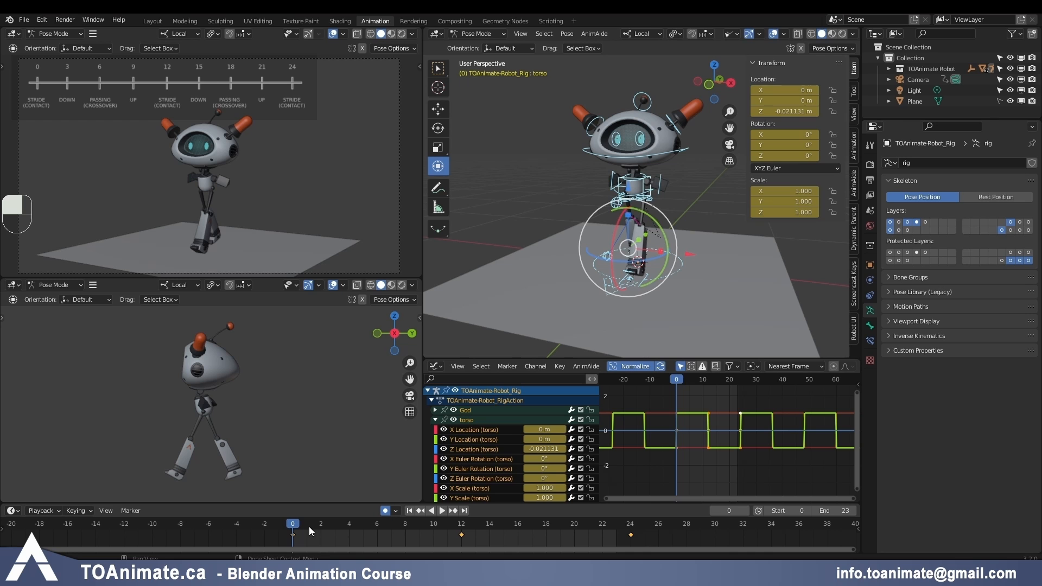
Step: On frame 6, create the passing pose for the selected controls with a 50% Pose Breakdowner between the stride poses
key(space)
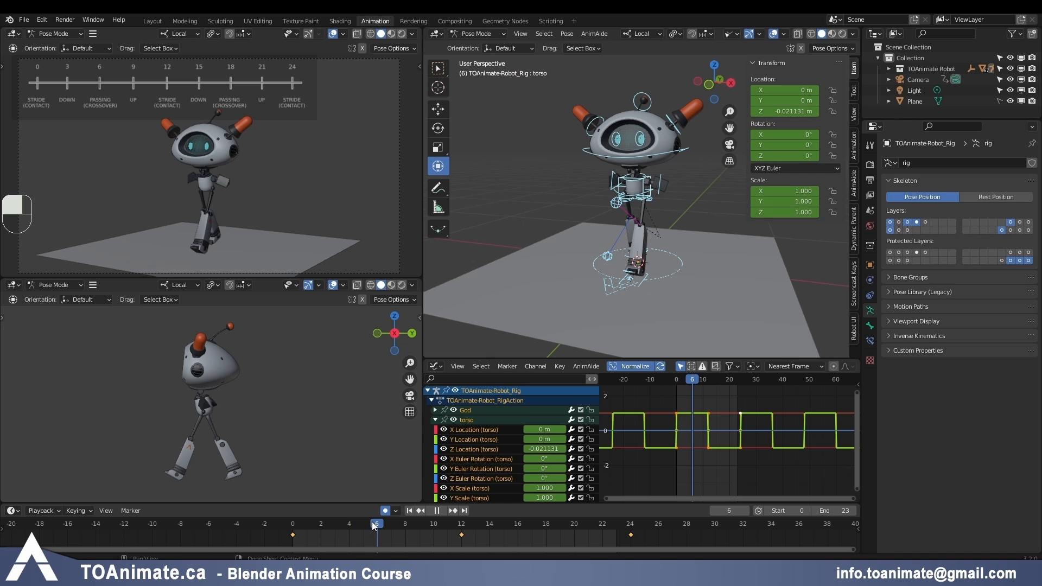
key(space)
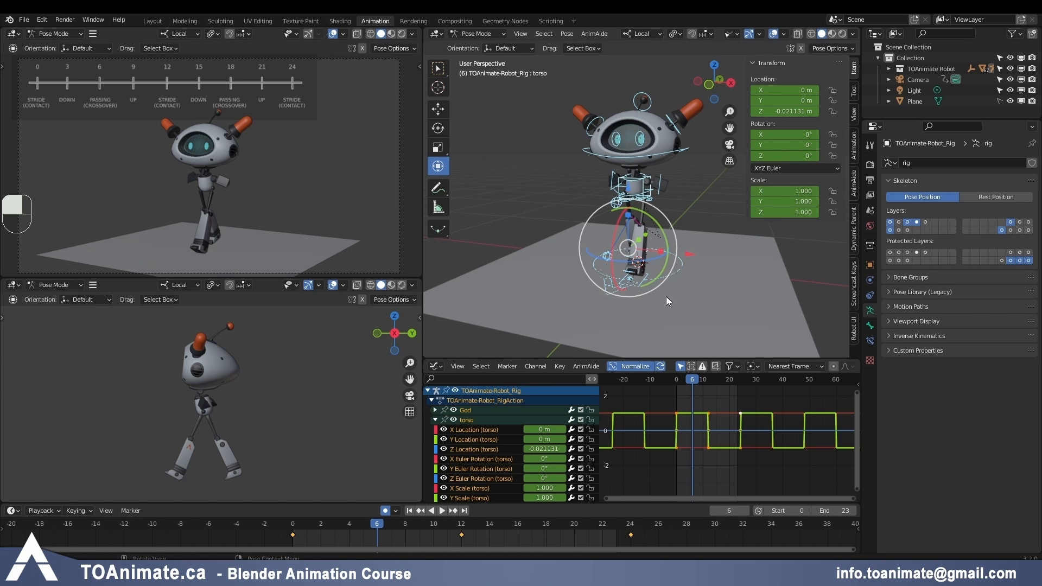
middle_drag(753, 292, 641, 283)
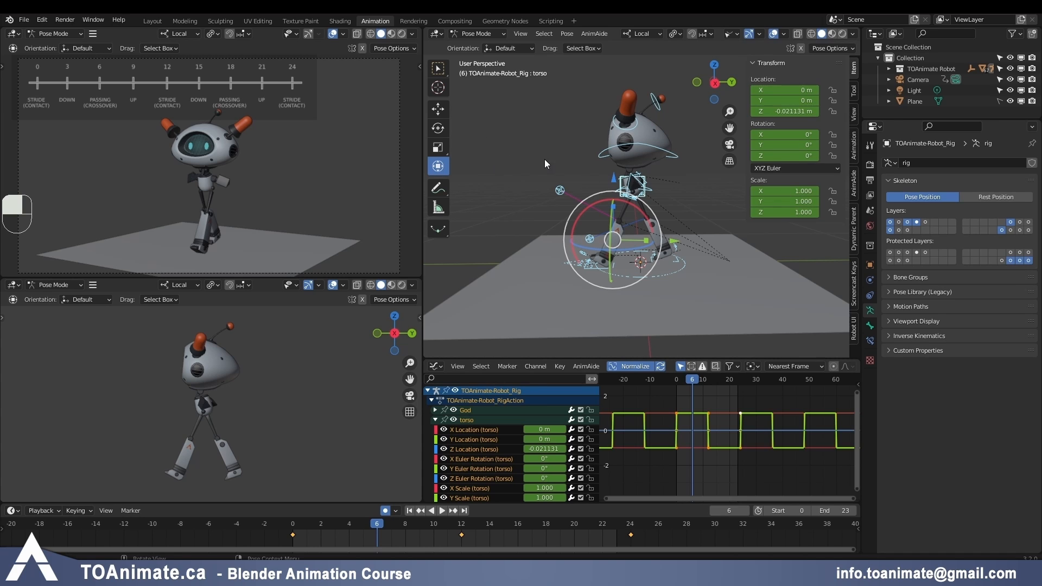
key(shift+e)
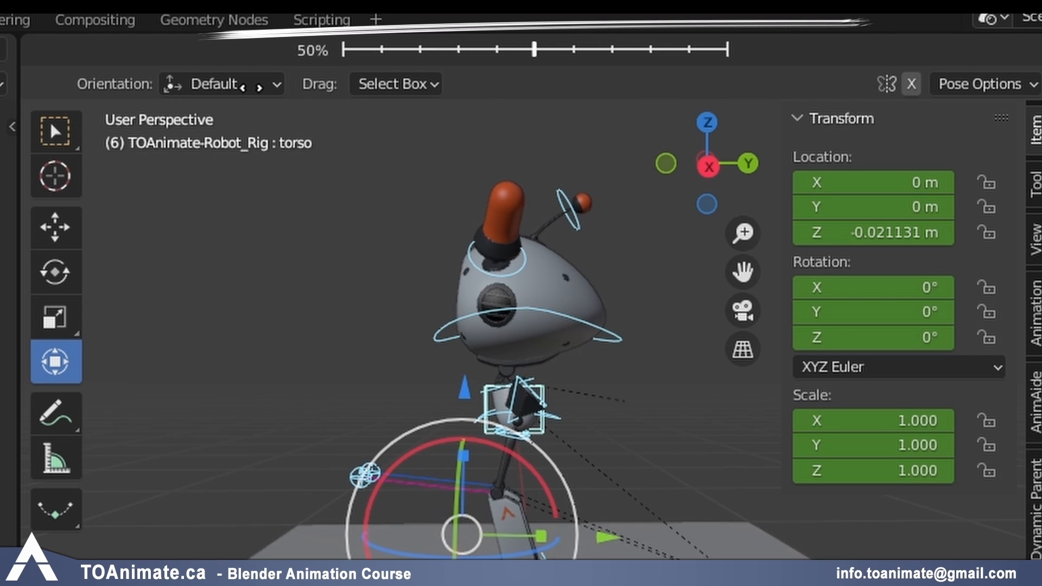
click(251, 86)
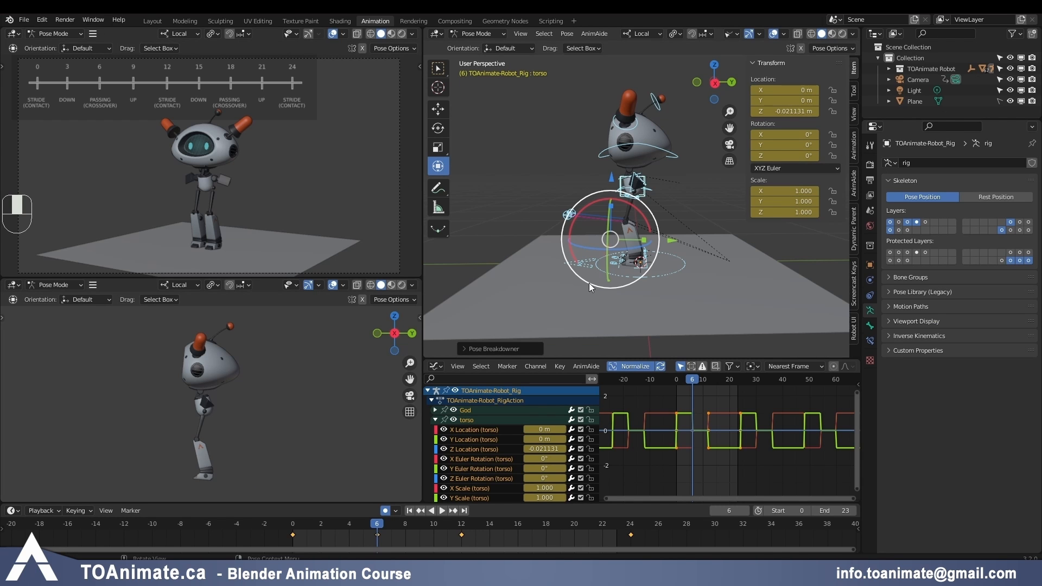
Step: Examine the frame 6 breakdown from several angles and scrub between frames 0 and 6 to compare the poses
mouse_move(487, 264)
middle_down()
mouse_move(616, 275)
mouse_move(738, 262)
mouse_move(487, 262)
middle_up()
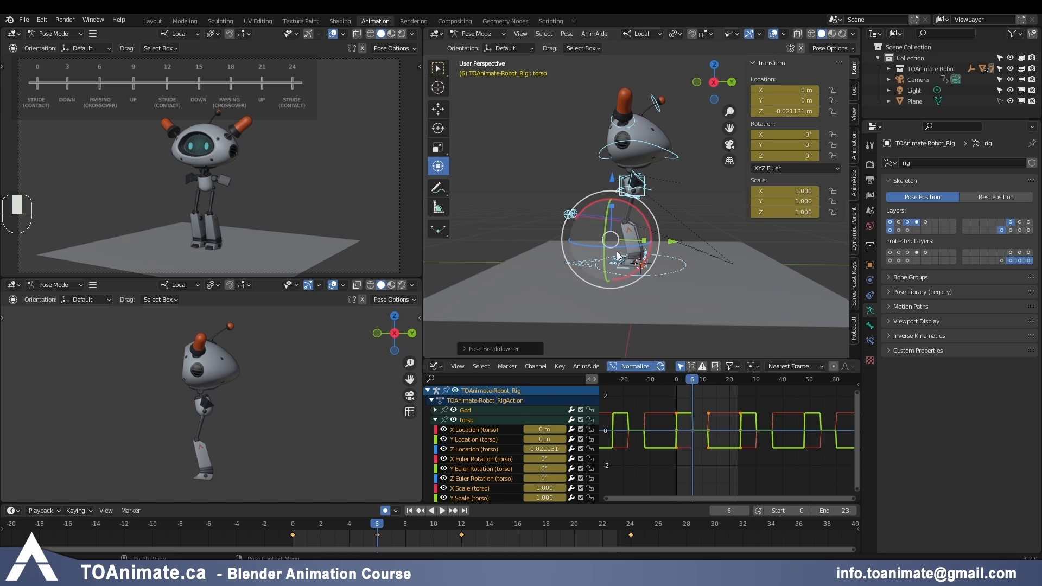
middle_drag(529, 234, 691, 255)
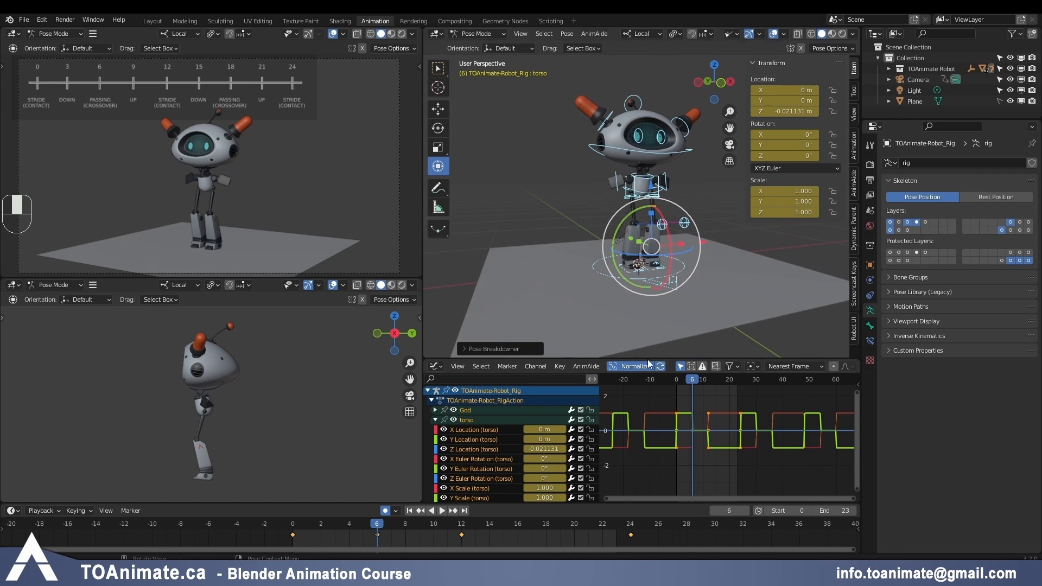
drag(292, 520, 378, 527)
middle_drag(785, 273, 756, 275)
middle_drag(655, 210, 589, 222)
click(293, 524)
key(space)
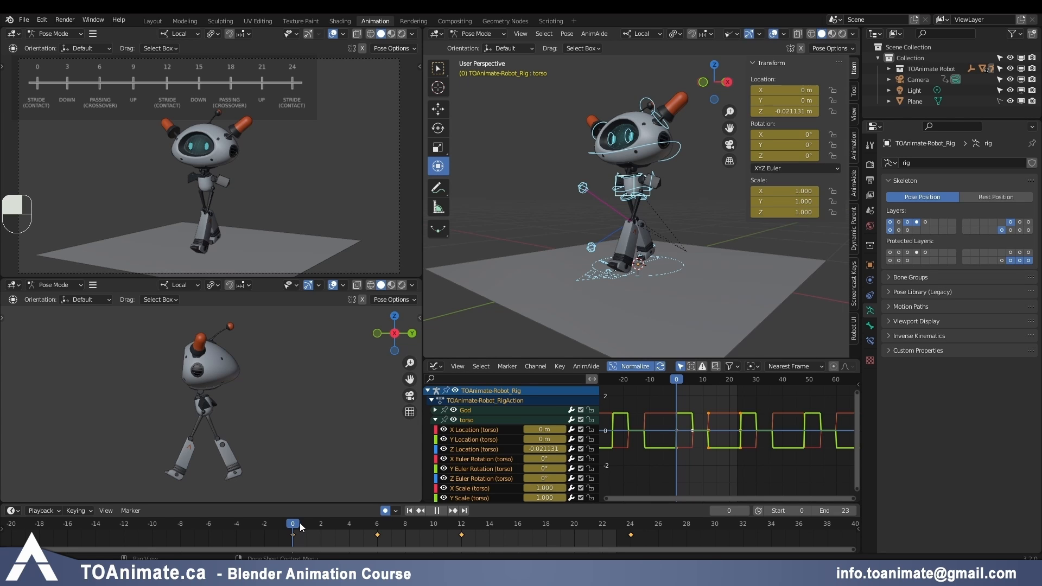
drag(301, 523, 374, 525)
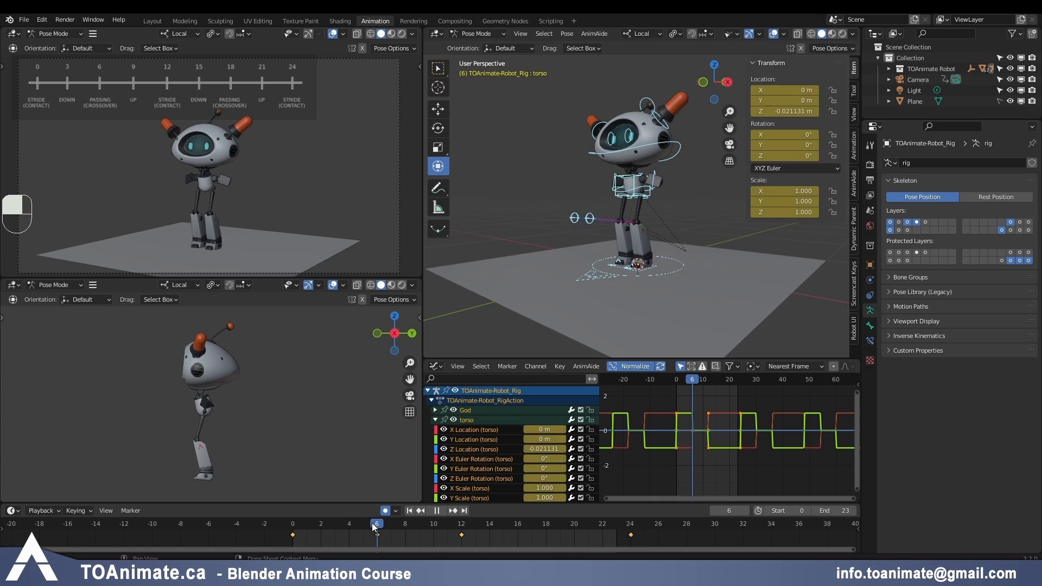
Step: Raise the torso control along Z to about 0.0034 m on frame 6 to straighten the legs
middle_drag(592, 239, 666, 230)
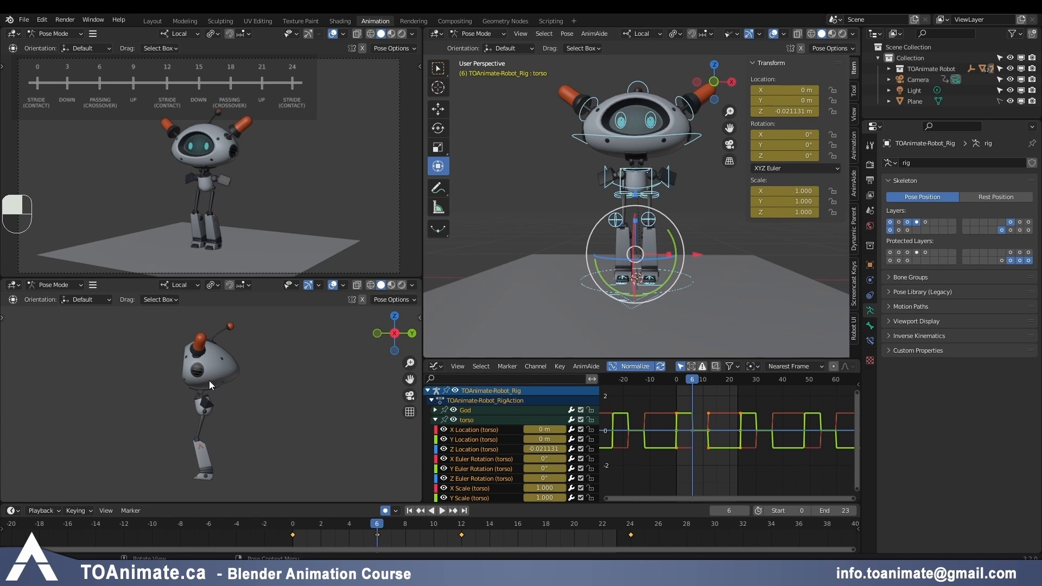
click(653, 181)
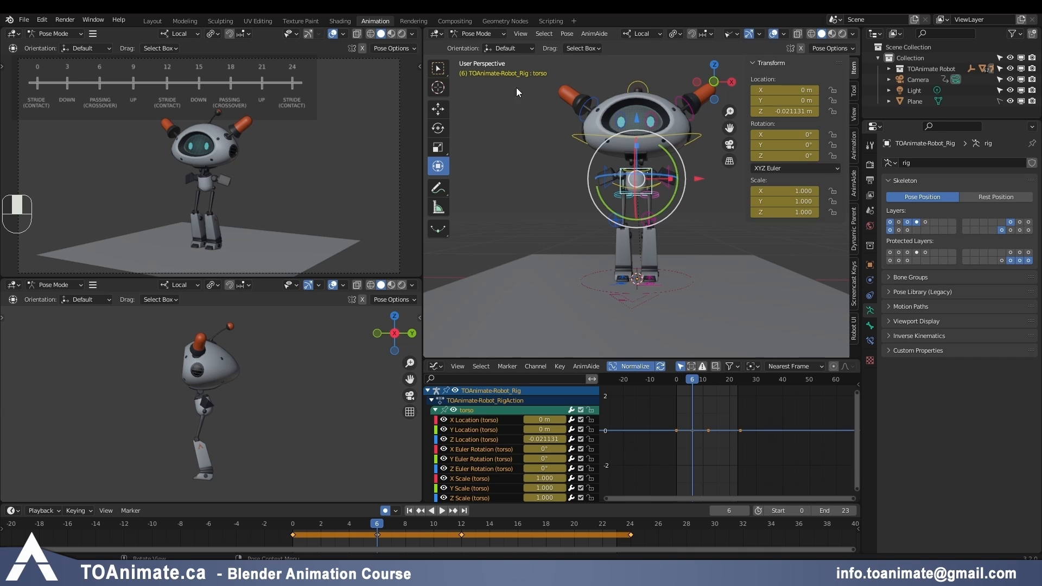
key(g)
key(z)
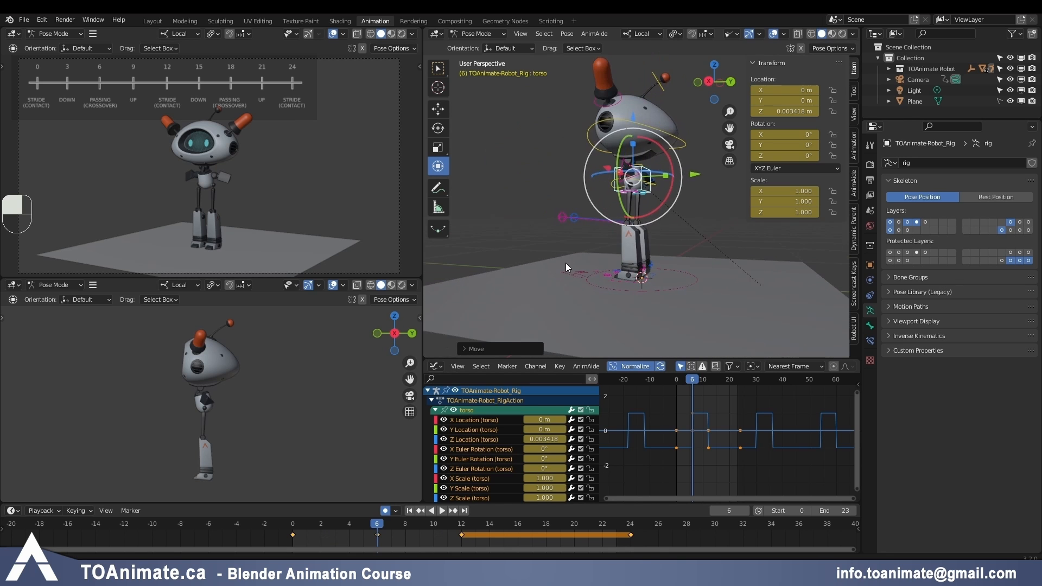
Step: Lift the right foot IK control along Z to about 0.057 m on frame 6
middle_drag(566, 263, 625, 285)
click(624, 285)
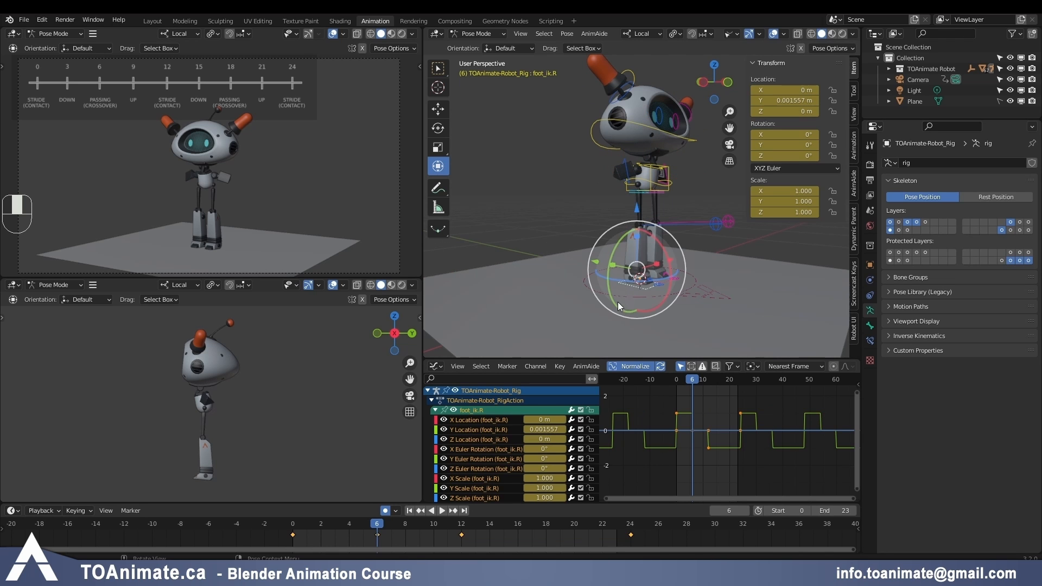
middle_drag(638, 216, 766, 196)
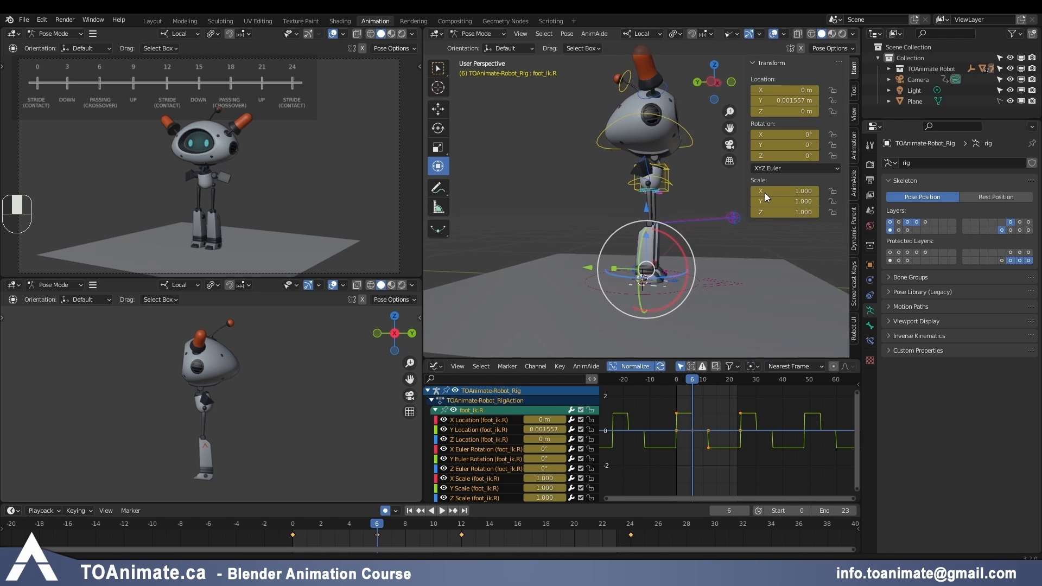
key(g)
key(z)
click(652, 296)
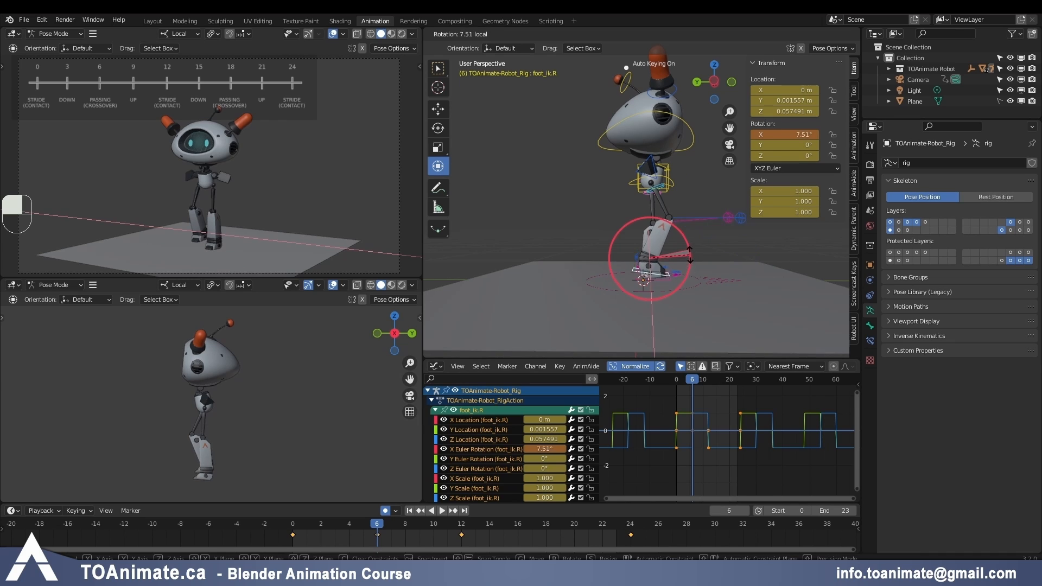
right_click(640, 259)
Step: Compare the right heel with its frame 0 pose, and rotate the right heel control to 28° on X at frame 6
click(640, 259)
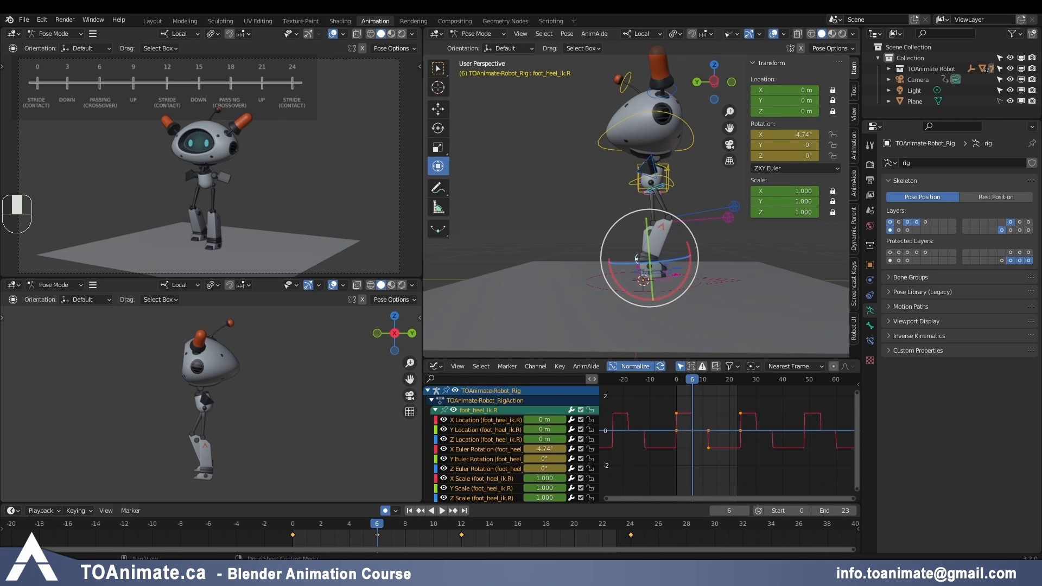
key(shift+Left)
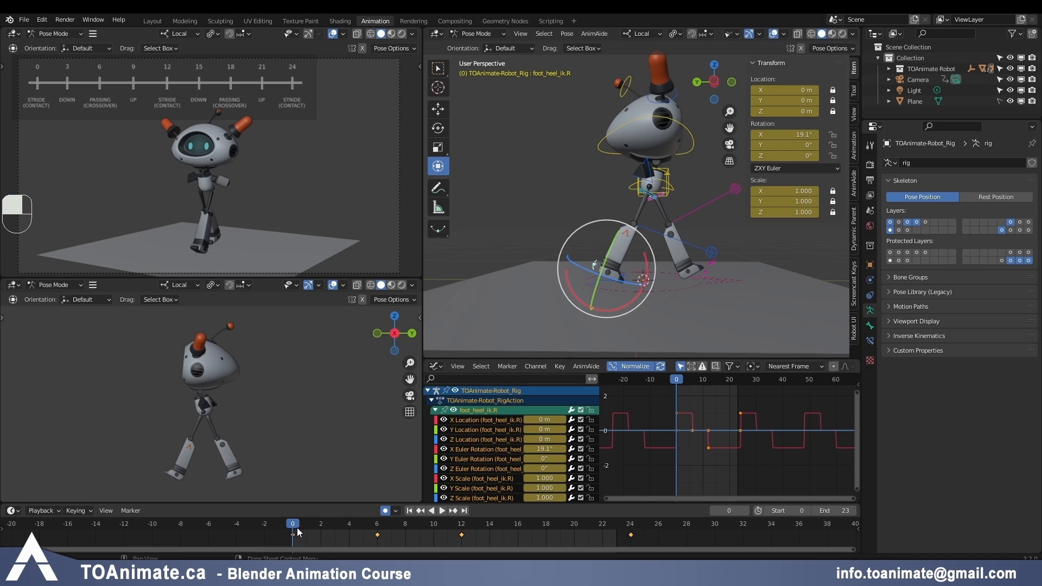
click(377, 526)
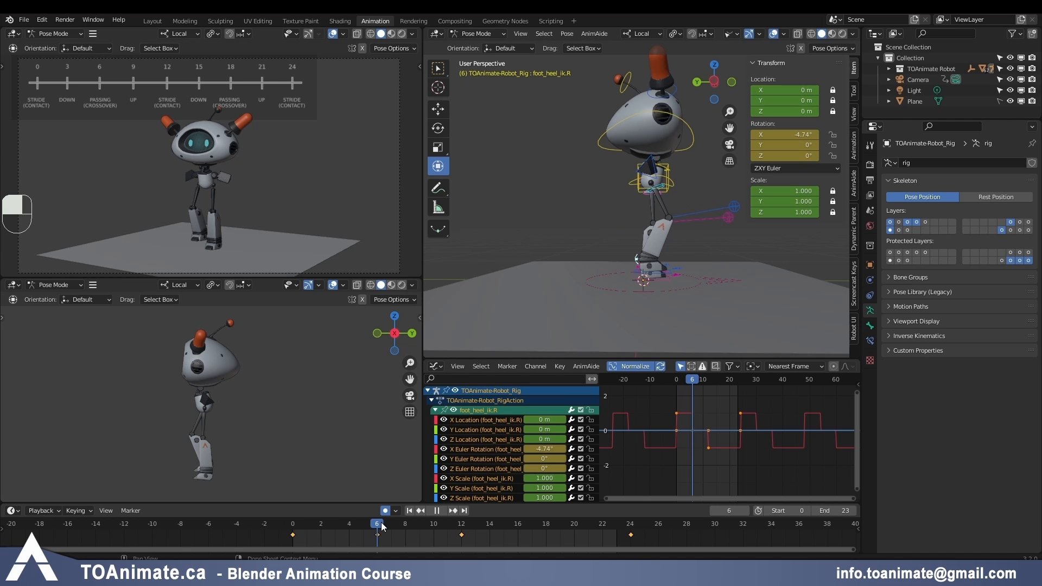
click(685, 281)
drag(690, 273, 679, 292)
right_click(678, 292)
click(633, 253)
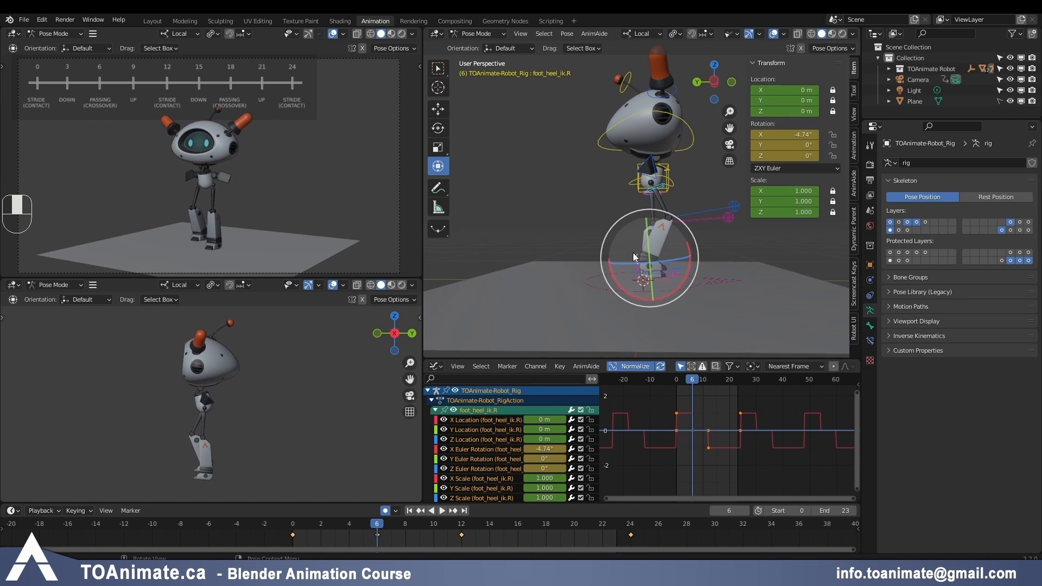
scroll(660, 275, up, 3)
shift+middle_drag(663, 282, 638, 224)
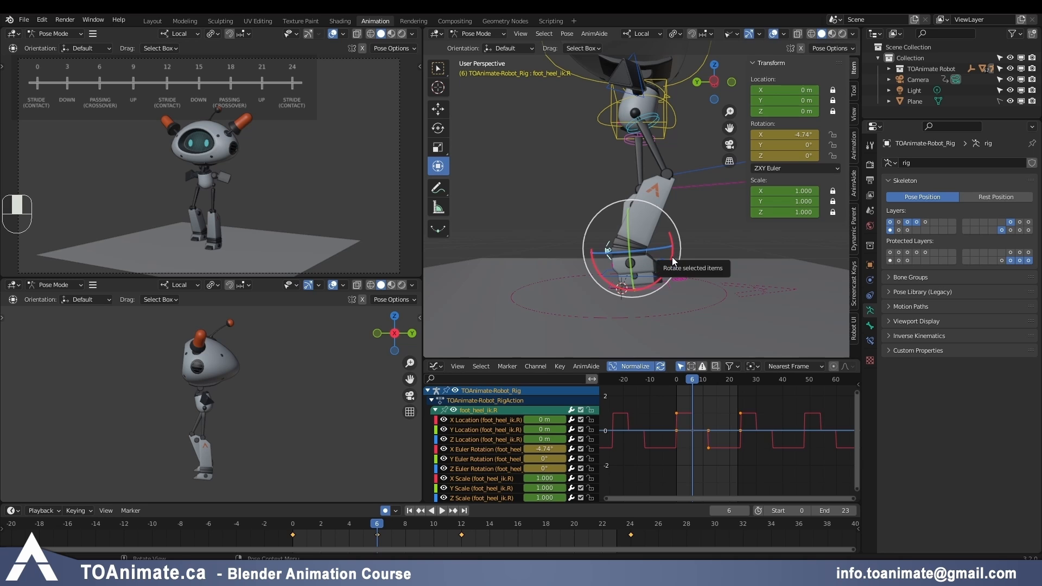
drag(669, 272, 647, 292)
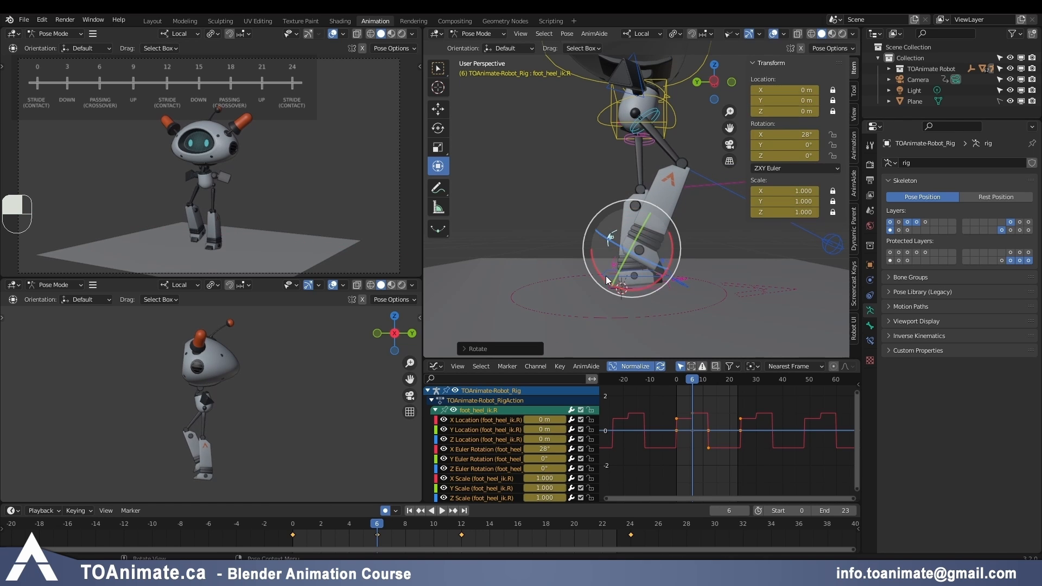
Step: Lower the right foot IK control to about 0.019 m on Z so the foot sits closer to the ground
click(594, 279)
middle_drag(725, 282, 659, 280)
click(666, 277)
drag(607, 186, 608, 200)
Step: Shift the torso control sideways along X to about 0.013 m, over the supporting leg
middle_drag(609, 314, 712, 248)
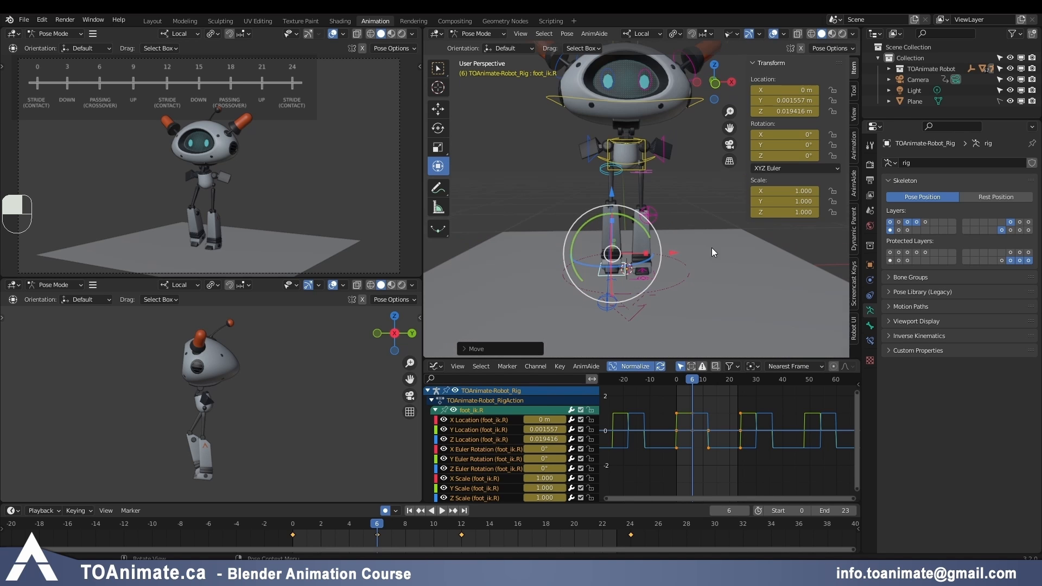
click(645, 143)
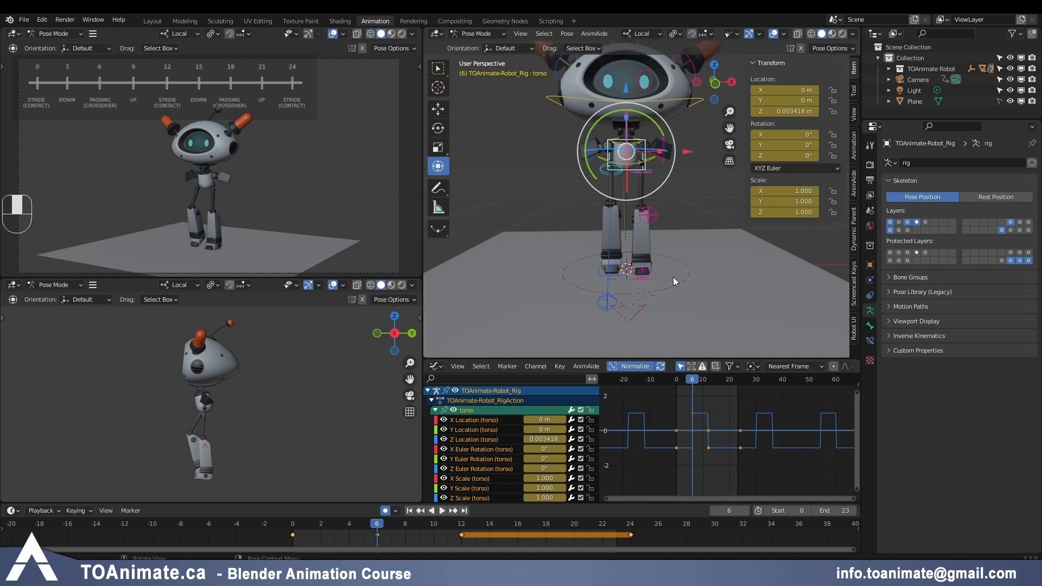
key(g)
key(x)
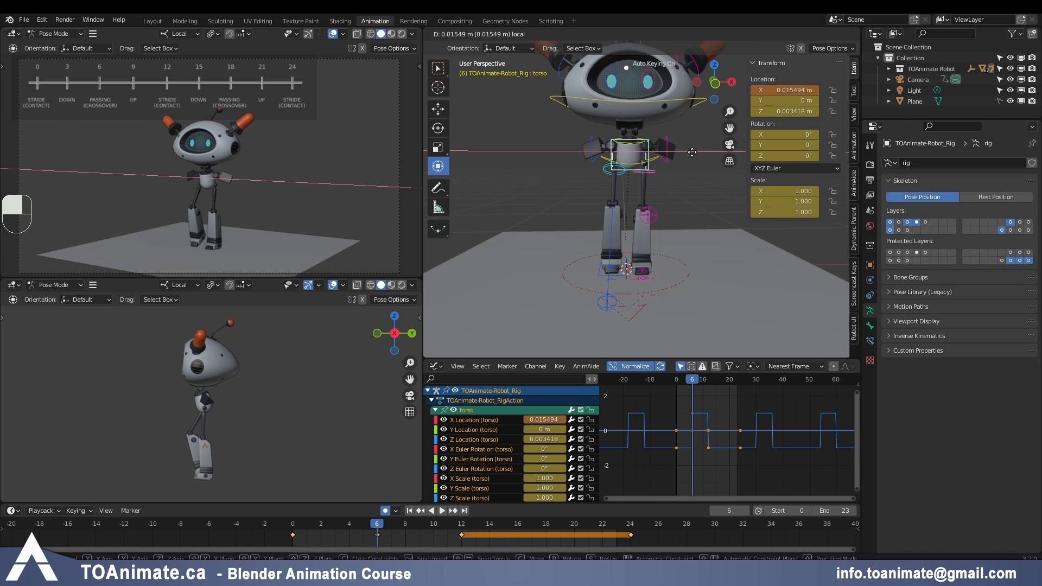
click(692, 153)
scroll(690, 155, down, 2)
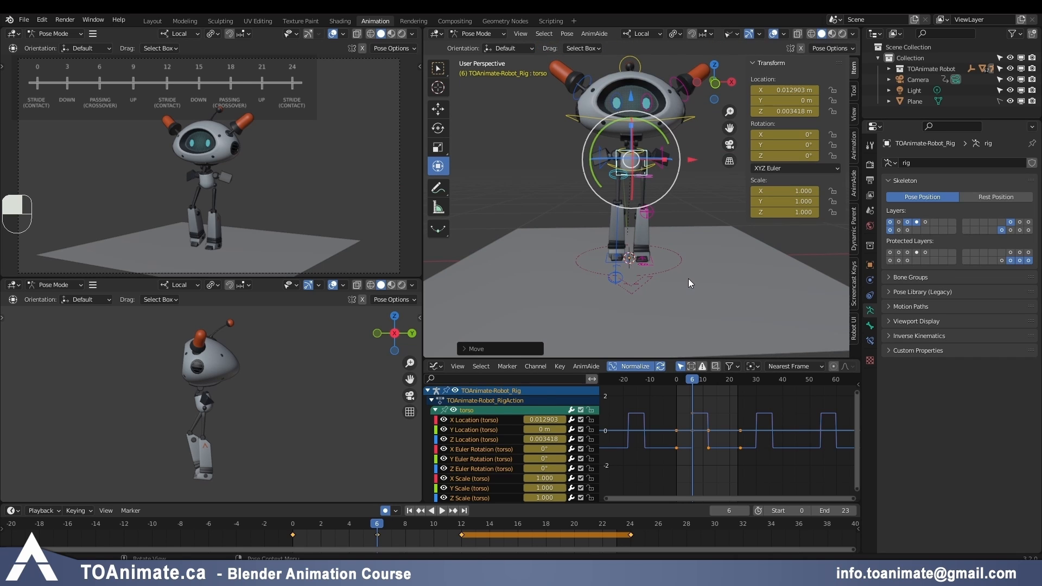
scroll(689, 164, up, 2)
key(g)
key(x)
right_click(693, 166)
Step: Set the hips control's Y rotation to 0° on frame 6
scroll(676, 311, up, 2)
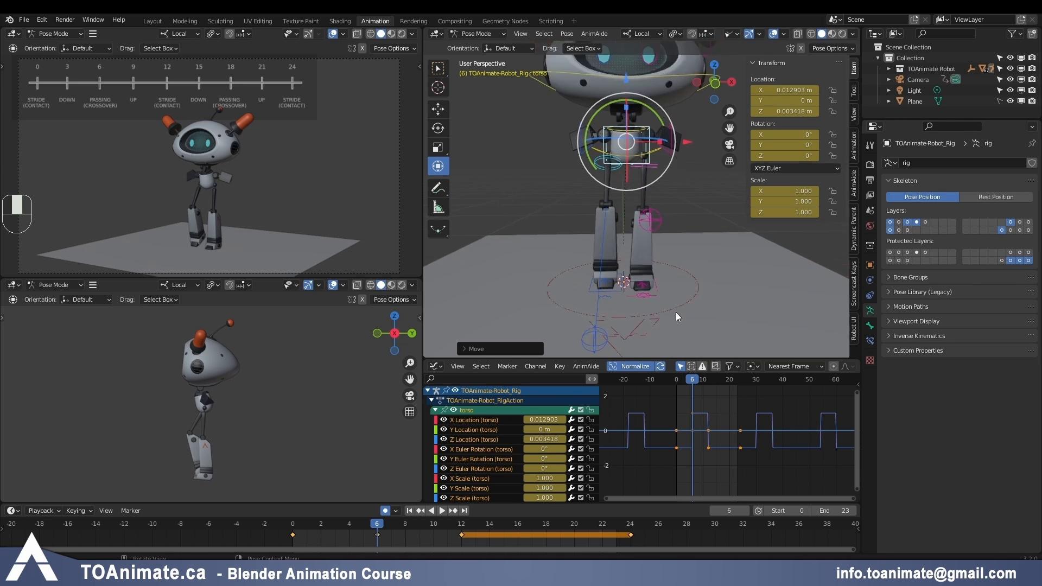
click(619, 157)
middle_drag(552, 206, 671, 199)
middle_drag(640, 262, 565, 250)
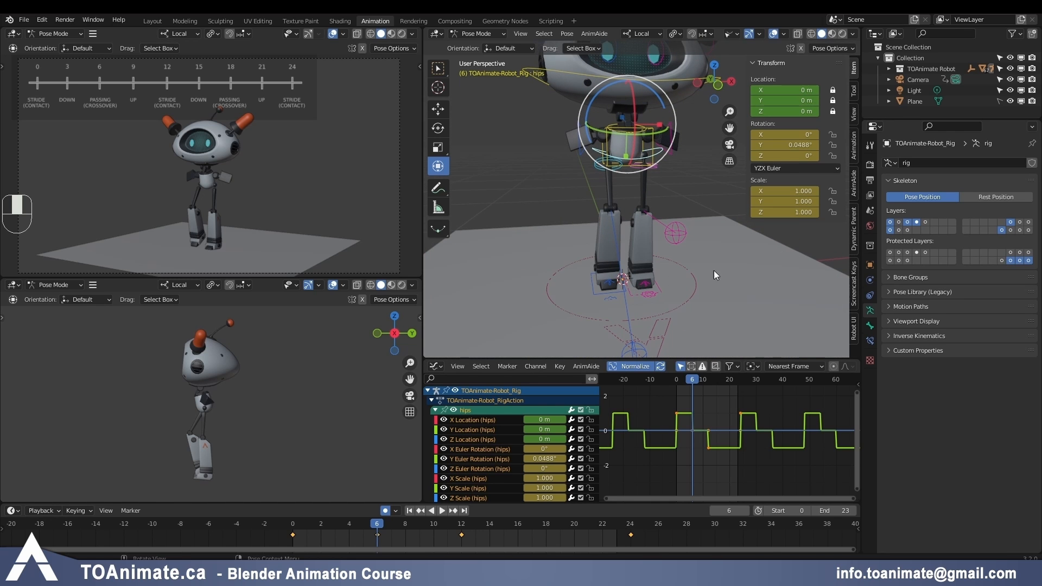
middle_drag(561, 289, 753, 242)
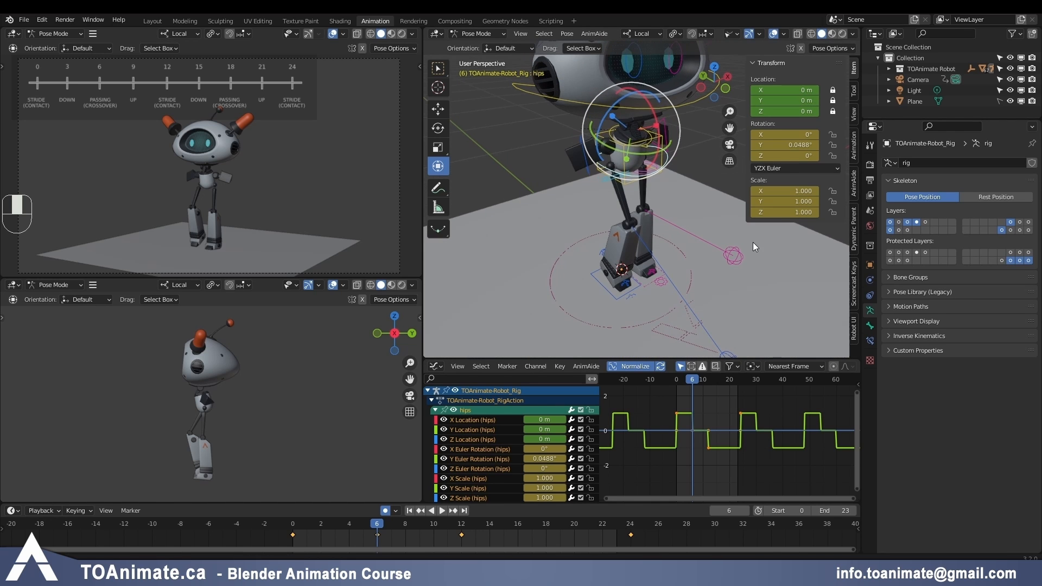
key(r)
key(y)
key(y)
right_click(643, 161)
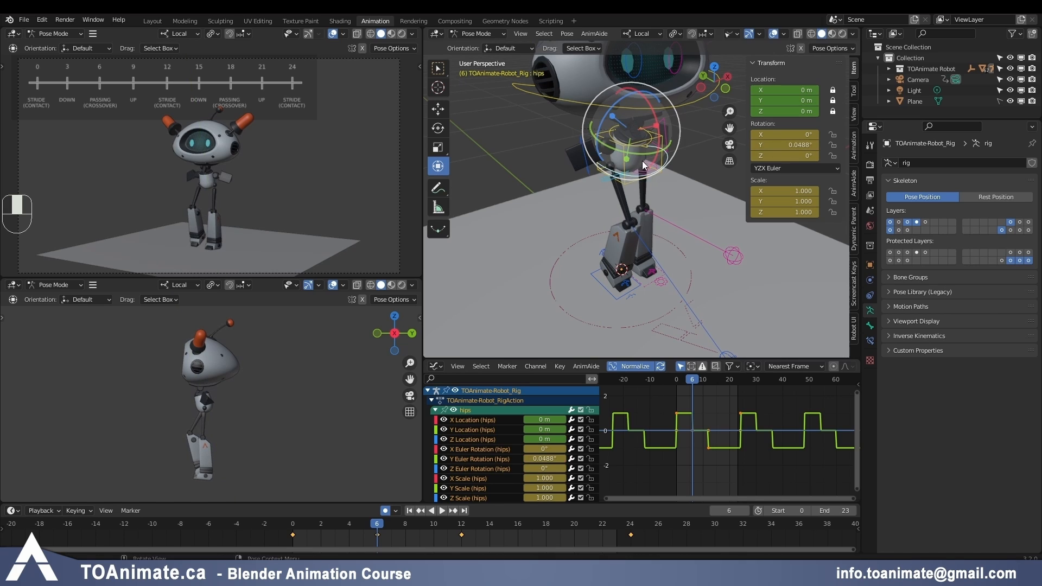
click(785, 145)
text(0)
key(Return)
Step: Tilt the hips control around its Z axis to about -4.3° on frame 6
middle_drag(733, 190, 687, 161)
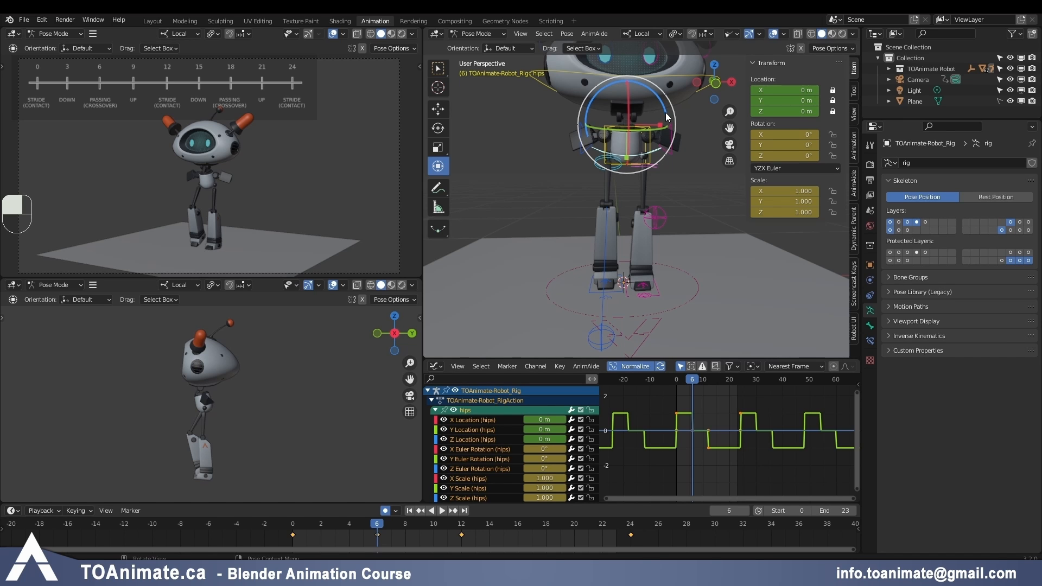
drag(667, 117, 665, 100)
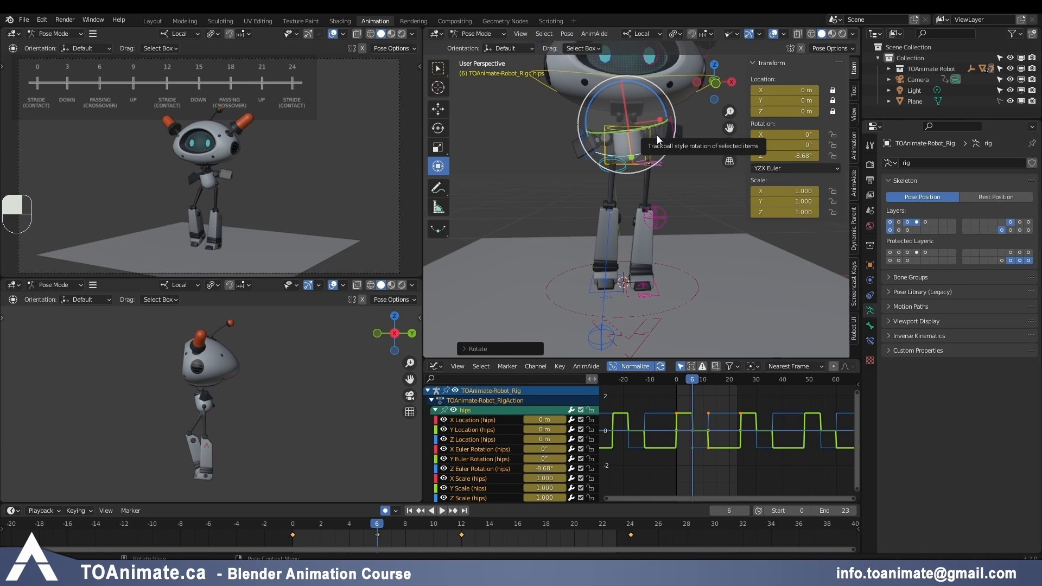
middle_drag(657, 135, 624, 93)
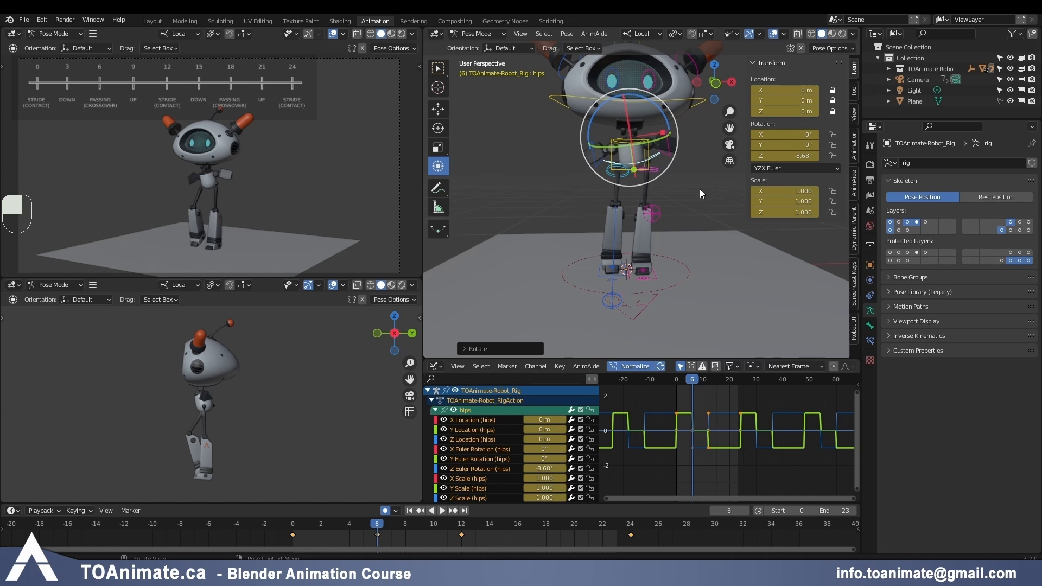
scroll(700, 189, up, 2)
drag(667, 109, 665, 112)
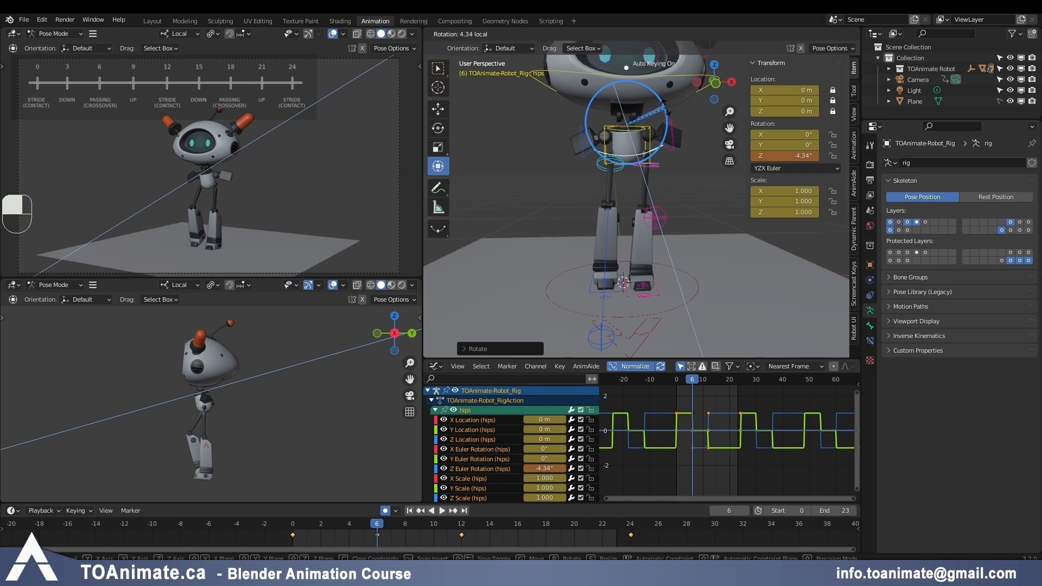
drag(665, 112, 666, 111)
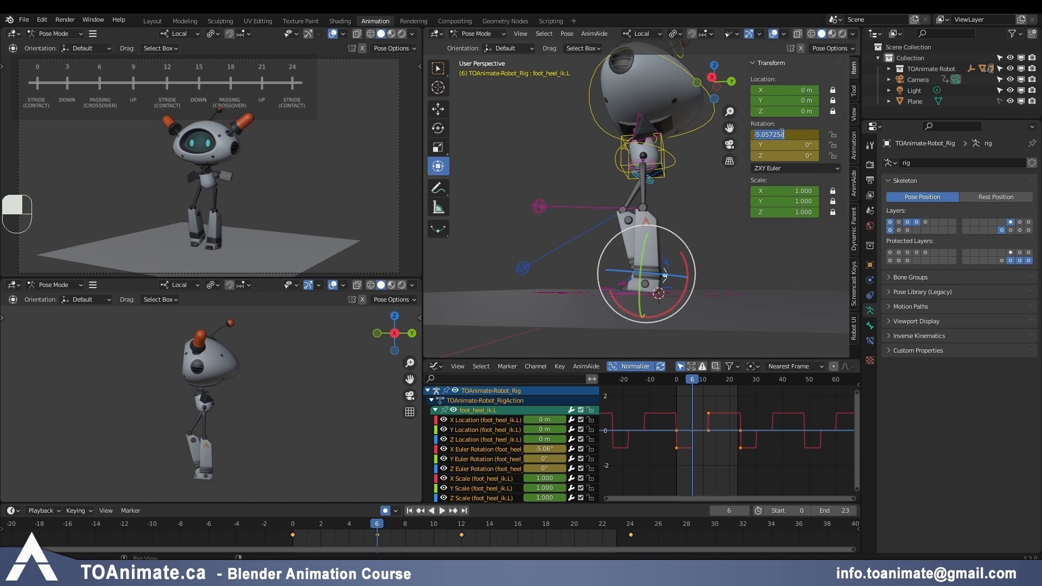
Step: Set the left heel control's X rotation to 0° so the supporting foot is flat on frame 6
text(0)
key(Return)
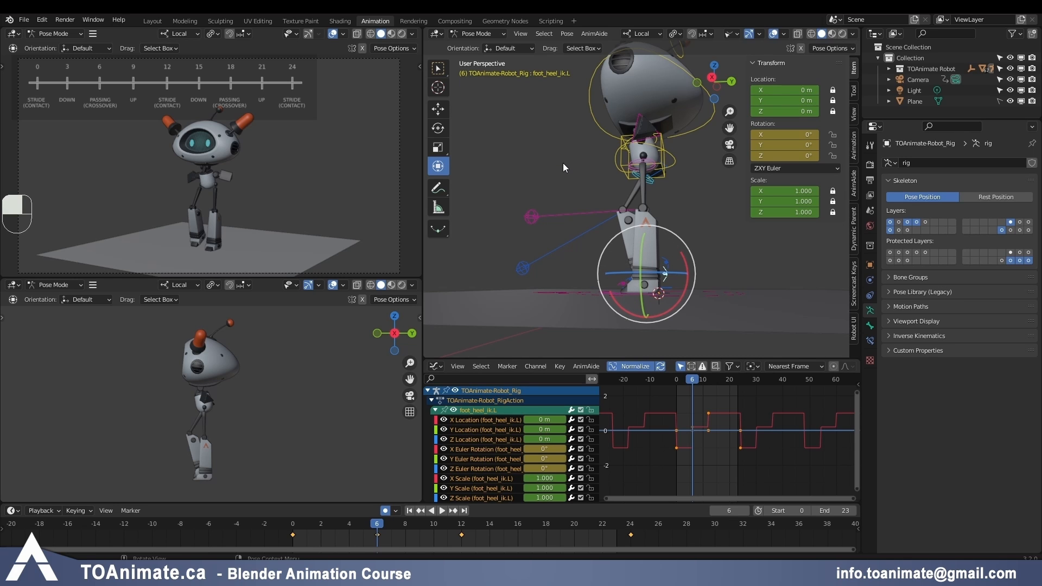
Step: Inspect the passing pose from several angles and keyframe all rig controls on frame 6
mouse_move(552, 155)
middle_down()
mouse_move(686, 180)
mouse_move(611, 190)
mouse_move(554, 175)
middle_up()
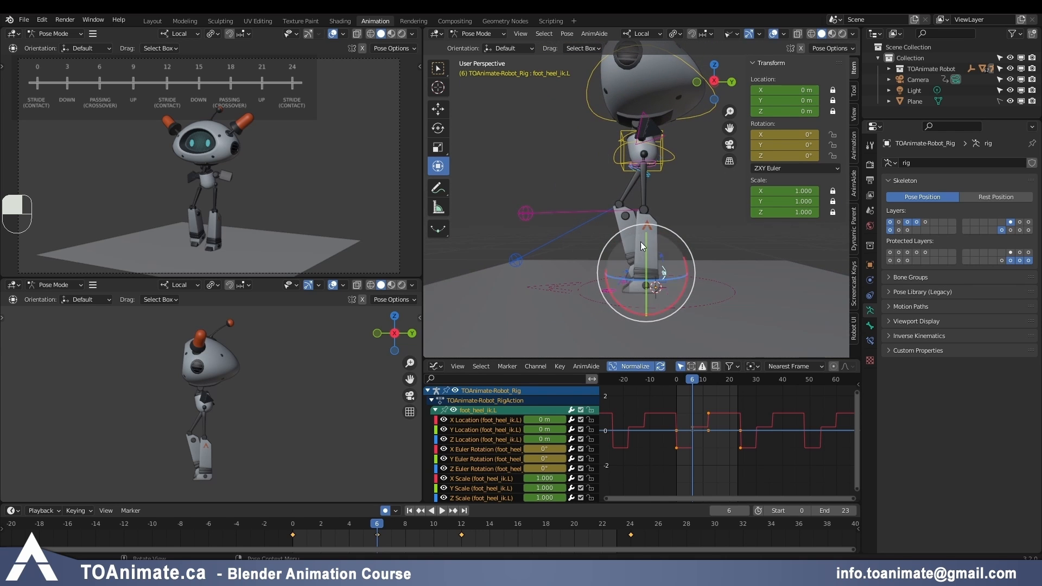
middle_drag(464, 203, 647, 191)
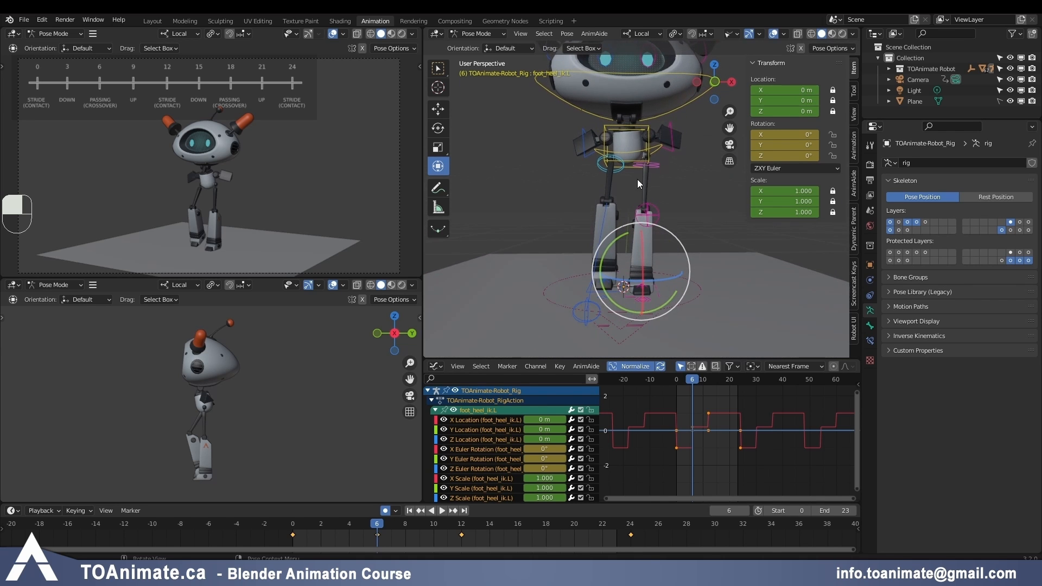
middle_drag(594, 142, 657, 188)
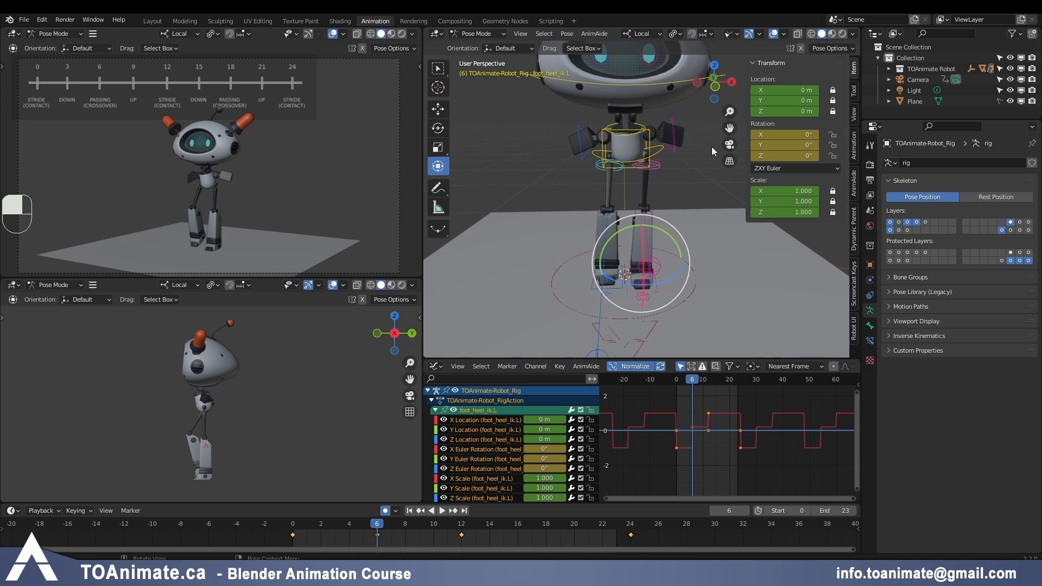
middle_drag(510, 300, 661, 291)
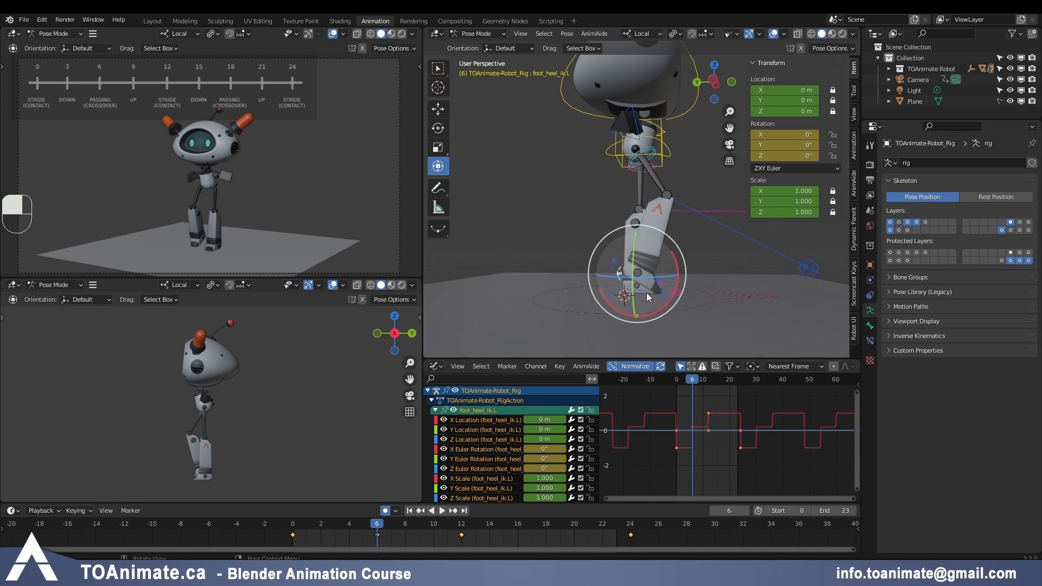
middle_drag(662, 294, 649, 261)
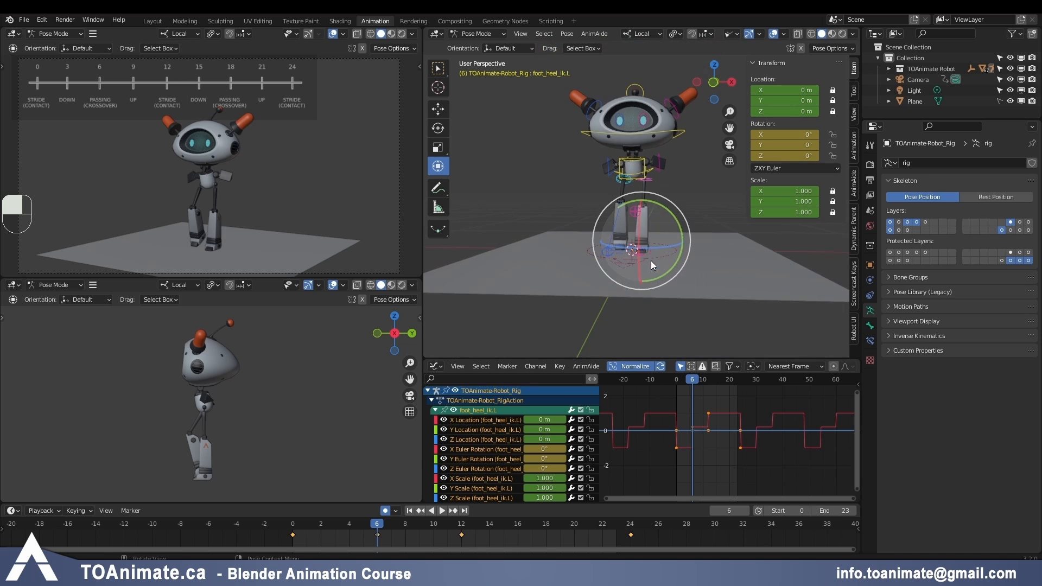
middle_drag(718, 245, 707, 277)
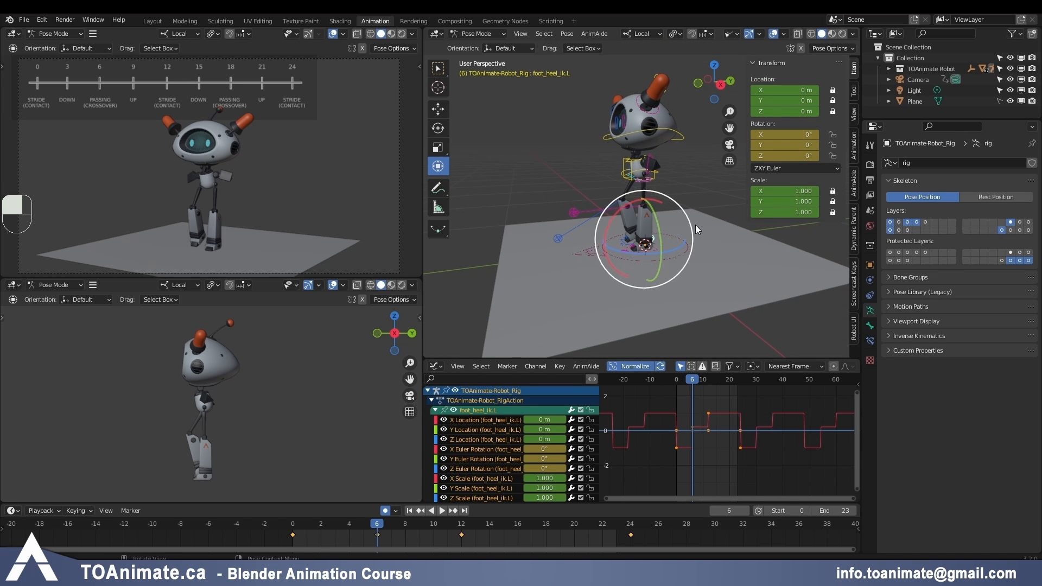
key(a)
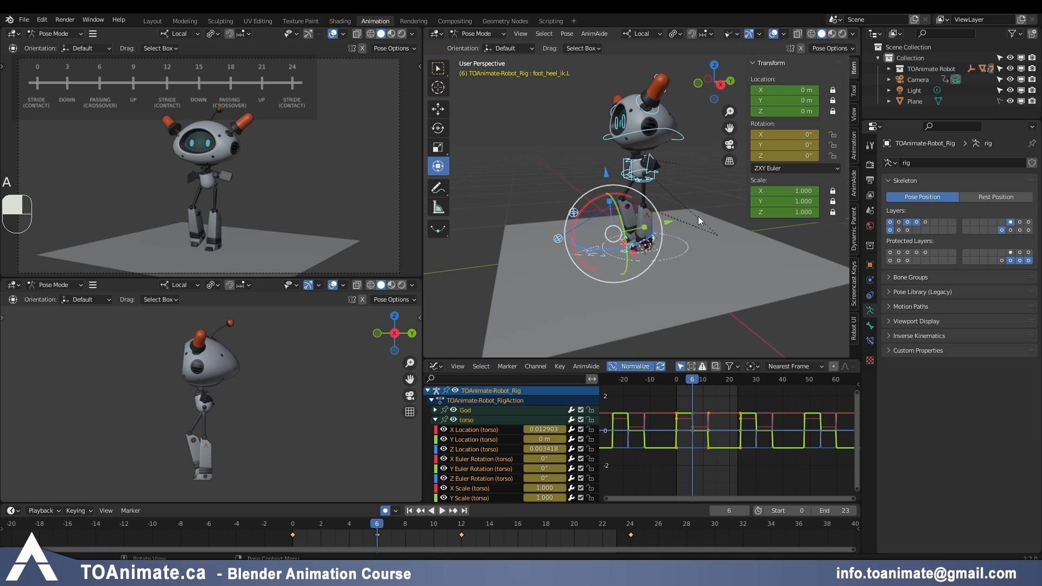
key(i)
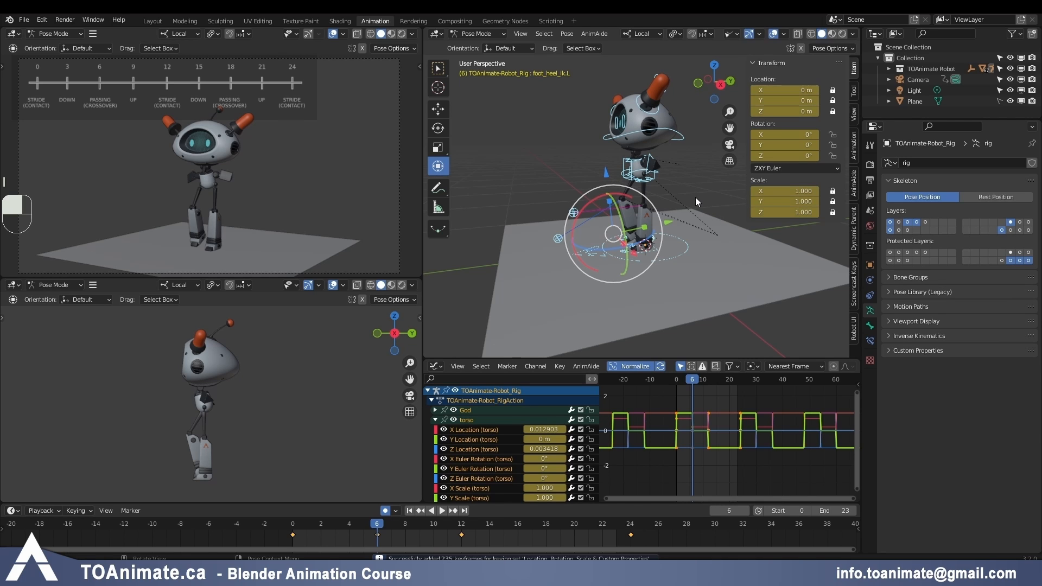
Step: Copy the passing-pose keyframes from frame 6 and paste them flipped on frame 18
click(377, 535)
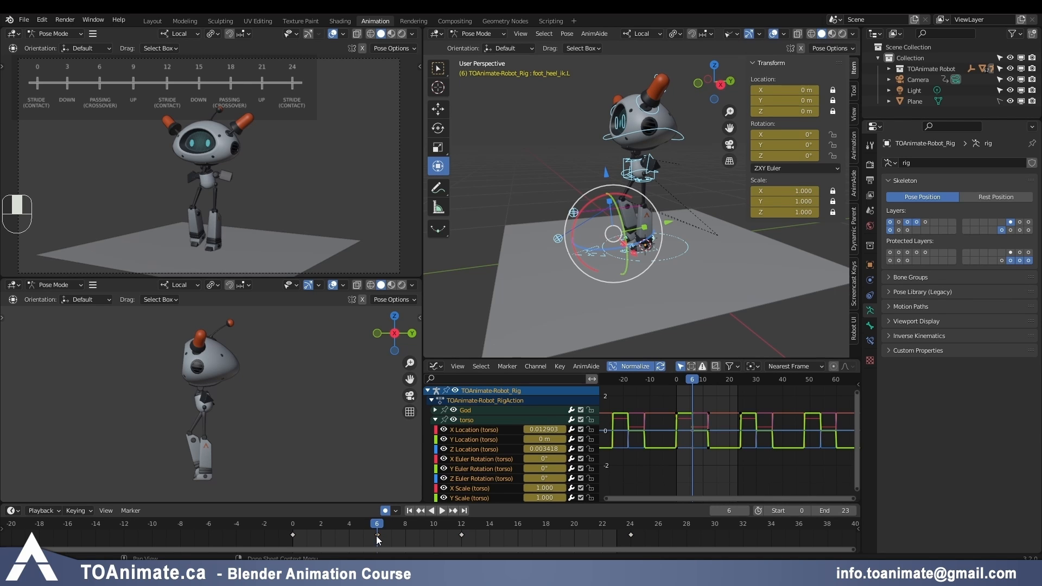
key(ctrl+c)
click(546, 526)
key(space)
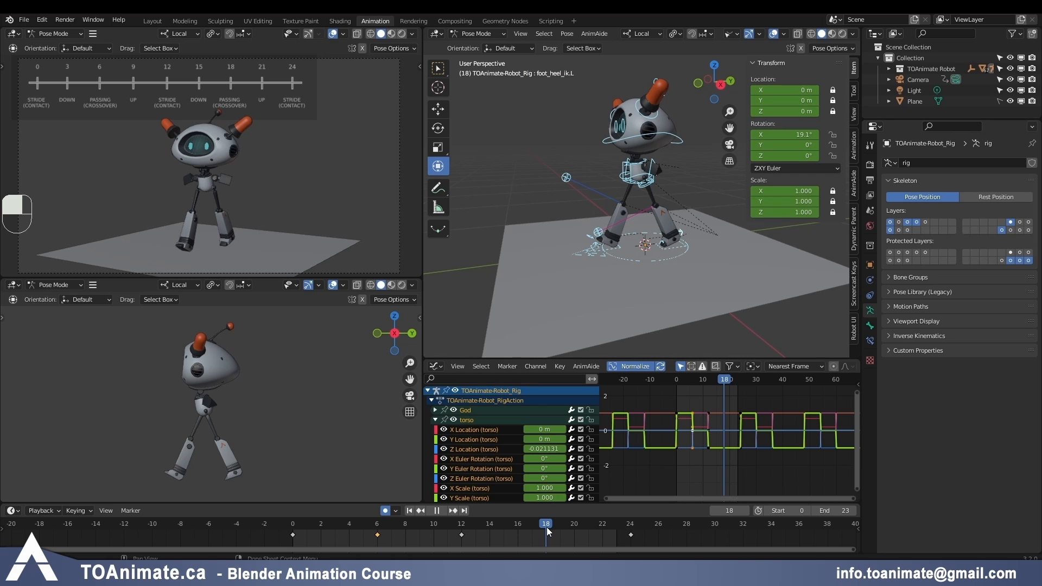
key(space)
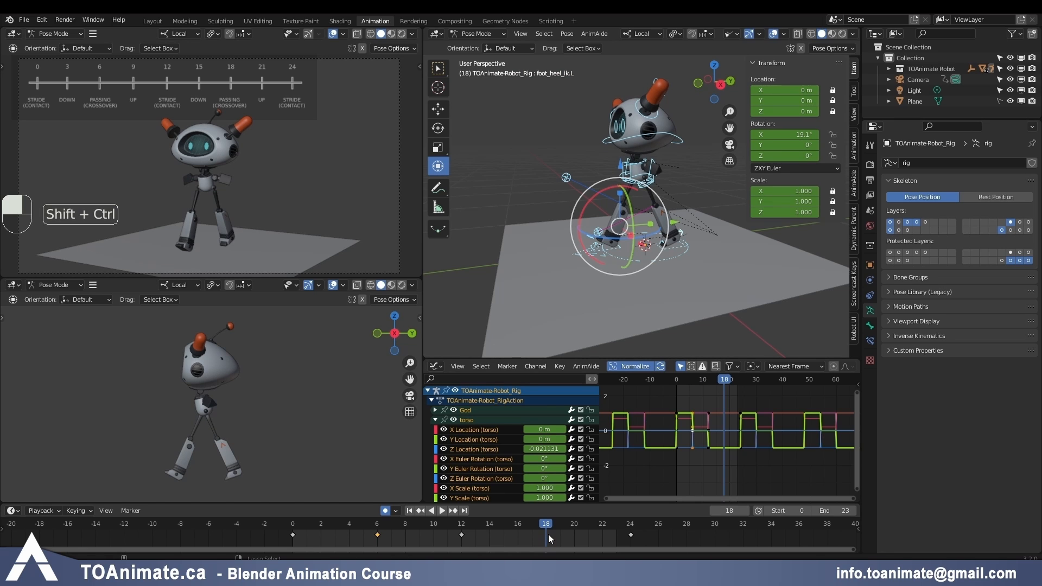
key(ctrl+shift+v)
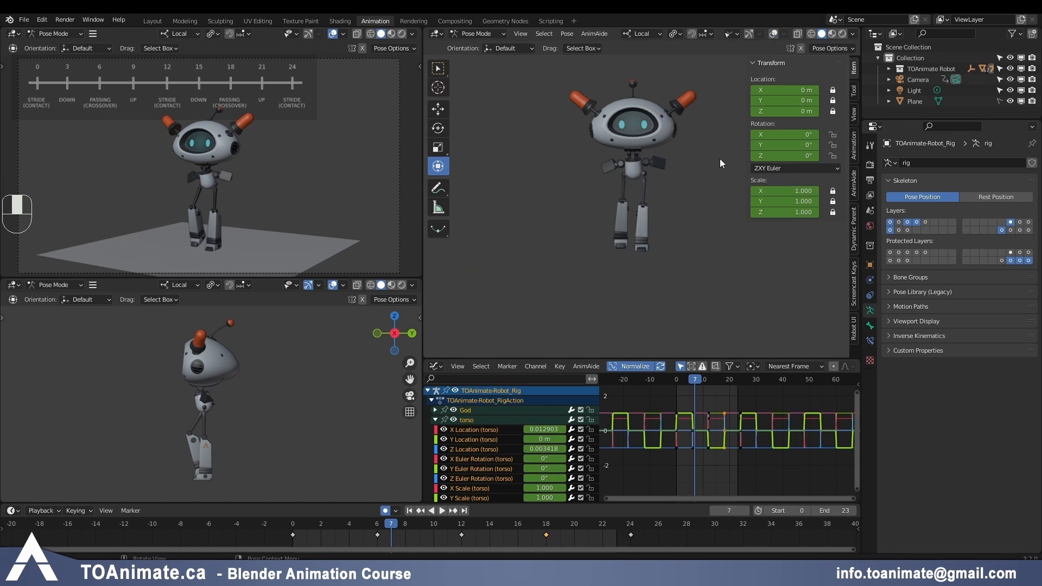
Step: Play back the walk cycle from the front and return to frame 6
scroll(723, 161, up, 3)
key(space)
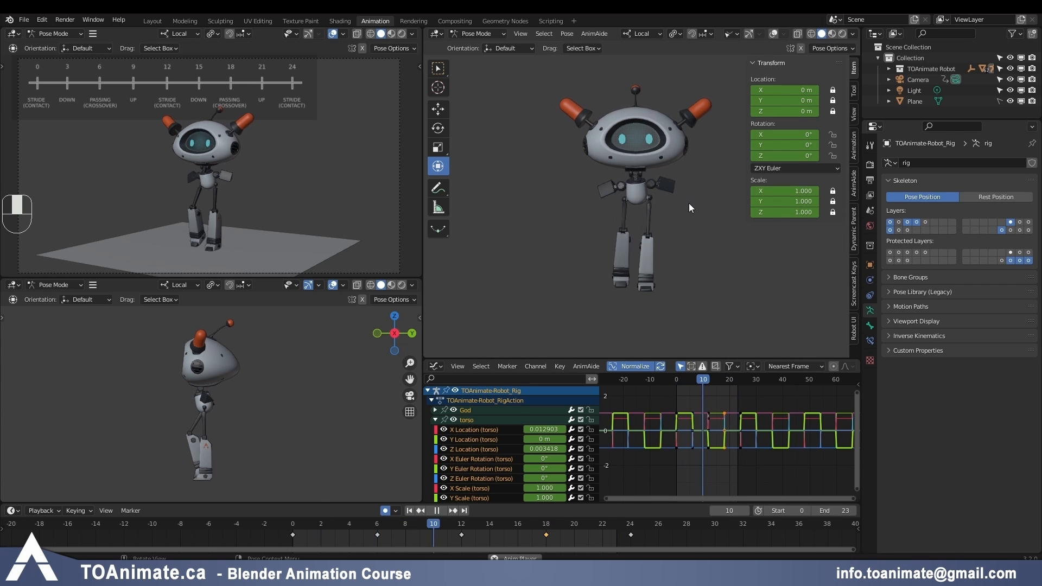
key(space)
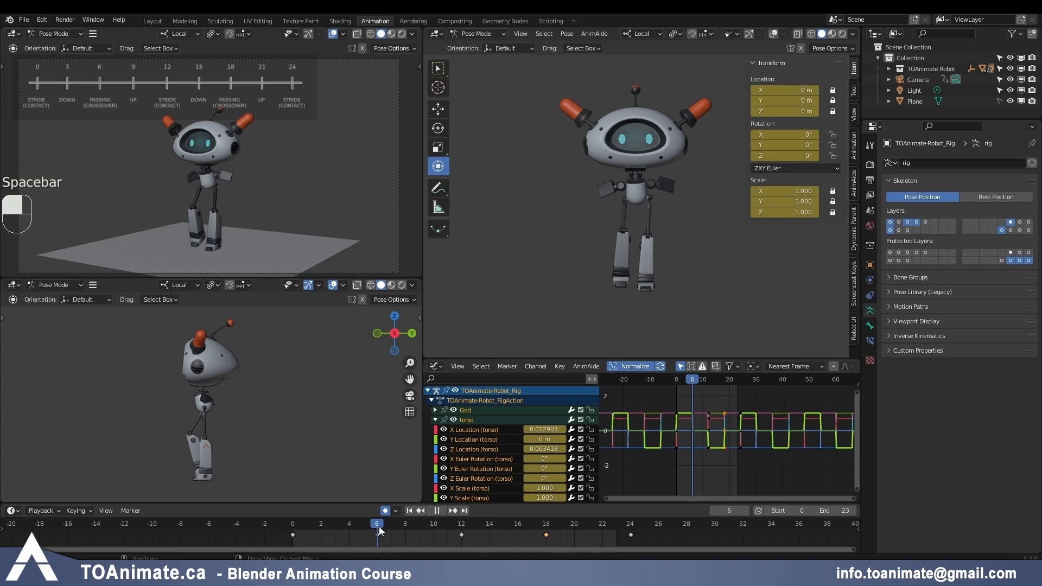
Step: Scale all keys on the hips control's Z rotation curve along the value axis, giving about -3.2° on frame 6, and play the result
click(683, 156)
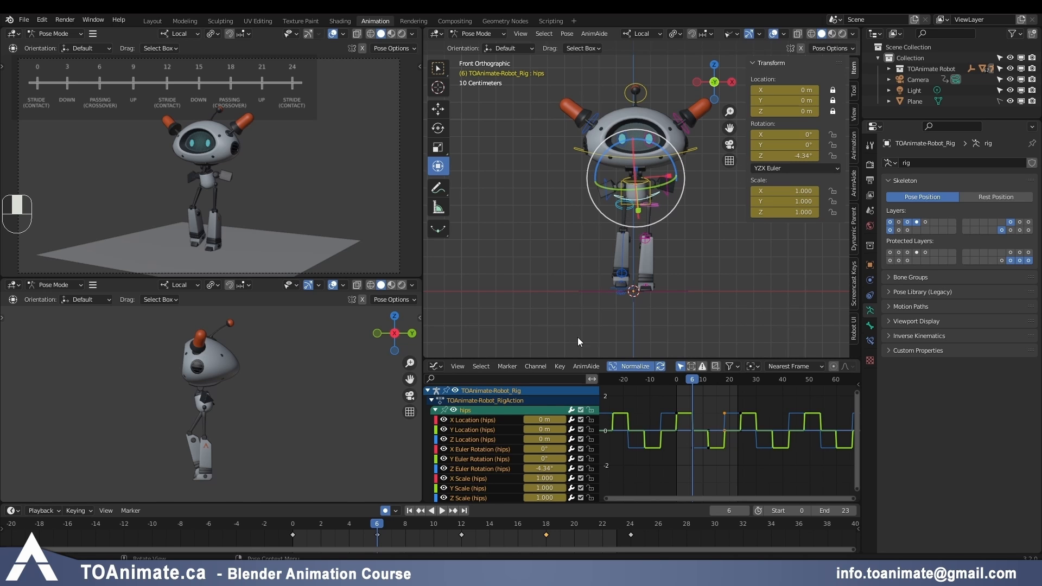
click(480, 469)
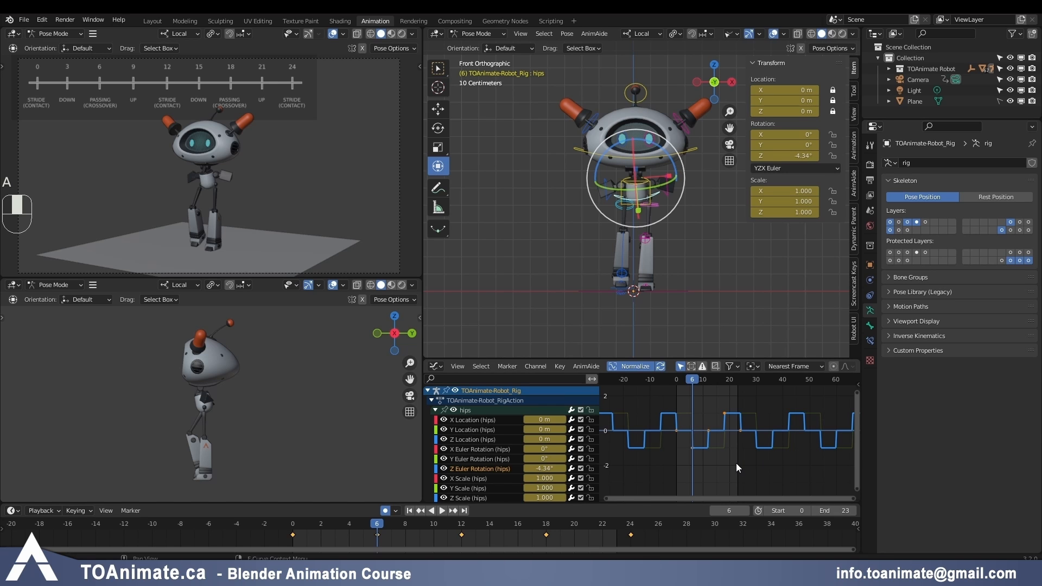
key(a)
key(s)
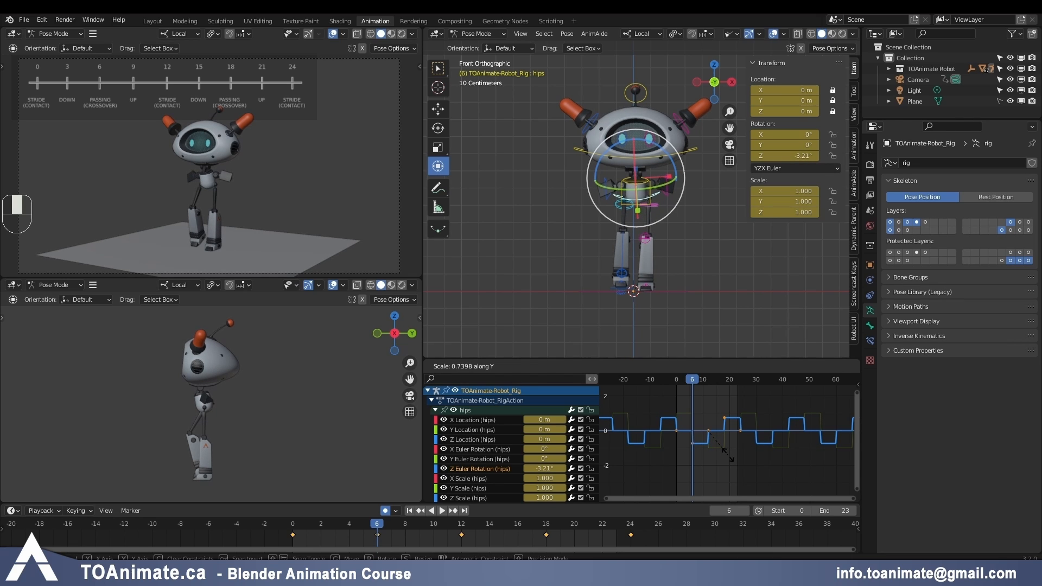
click(728, 456)
key(space)
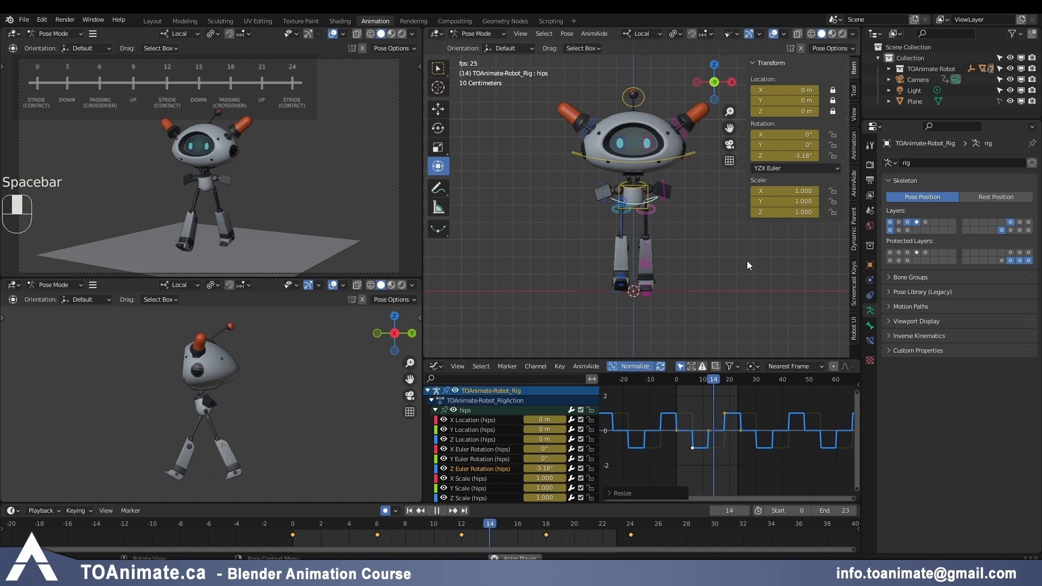
key(space)
Step: Lower the torso control's Z location keys on frames 6 and 18 to about 0 m and play back the cycle
middle_drag(747, 262, 660, 282)
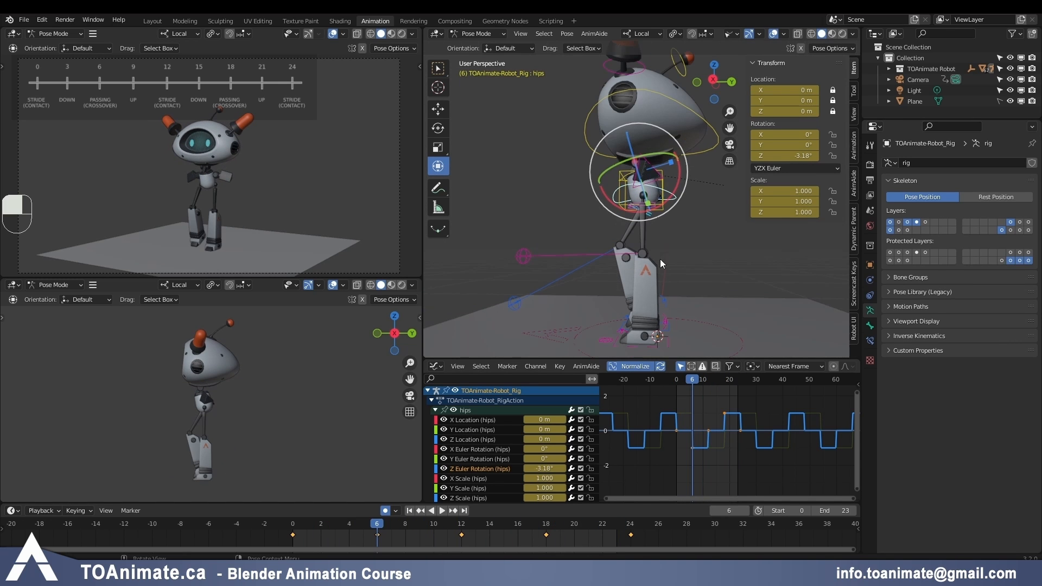
click(682, 219)
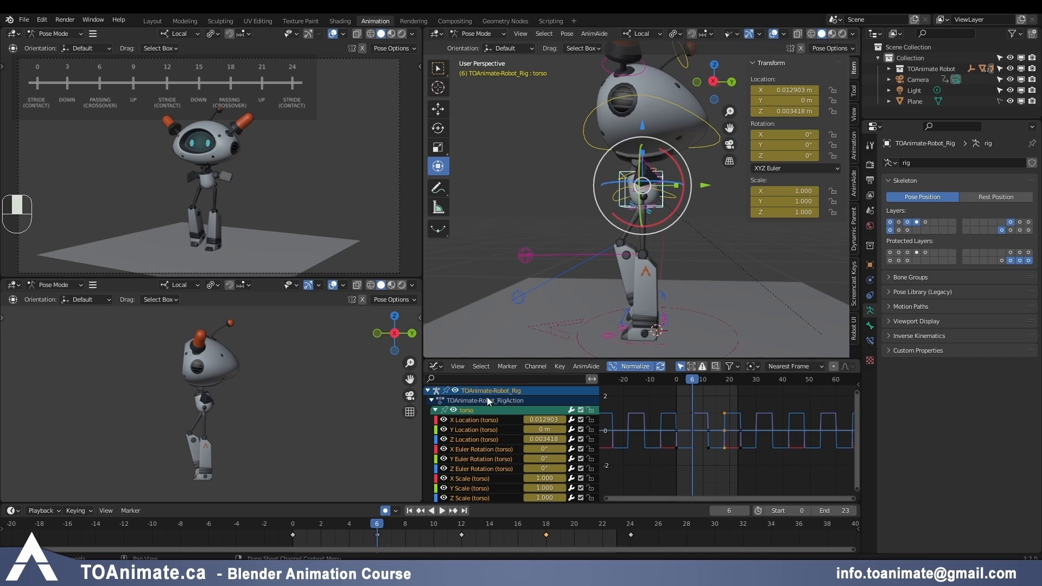
click(476, 438)
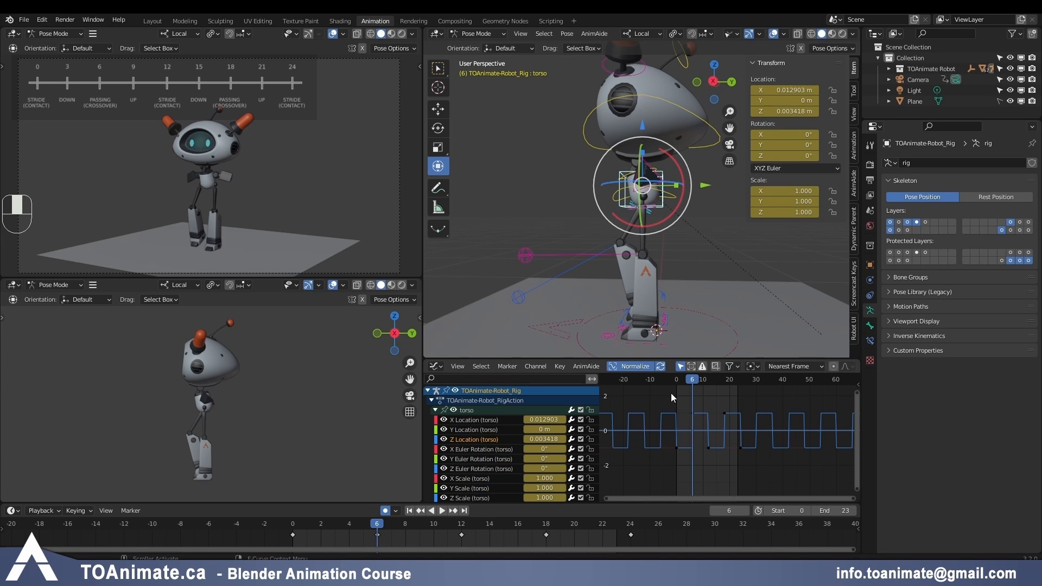
drag(670, 393, 703, 422)
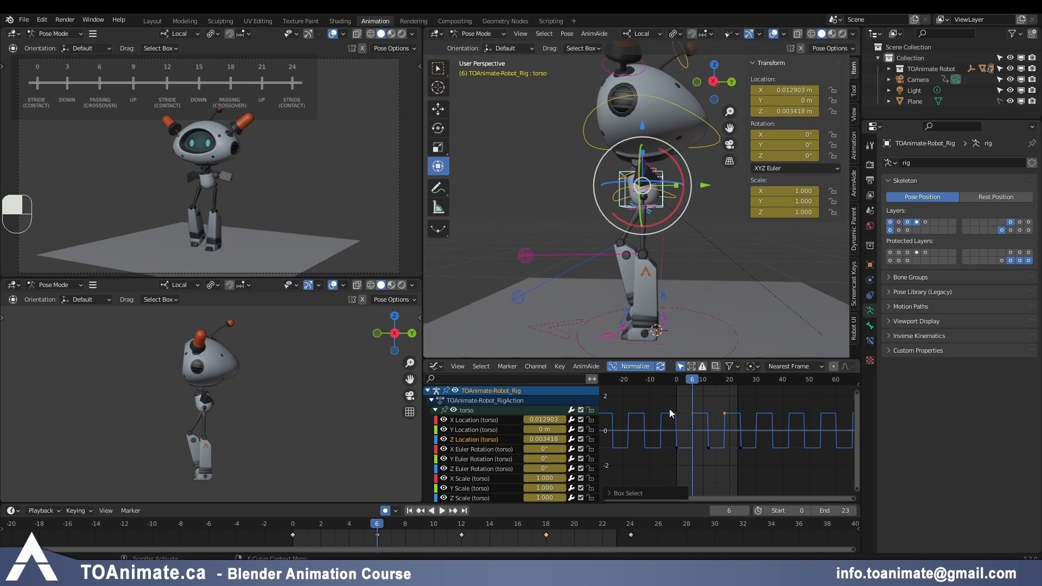
key(g)
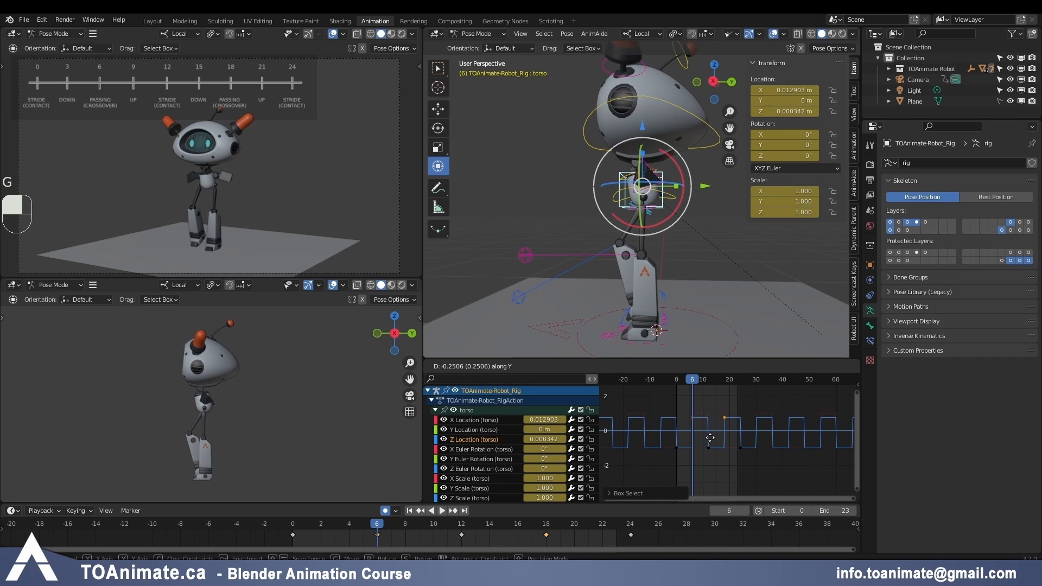
click(710, 438)
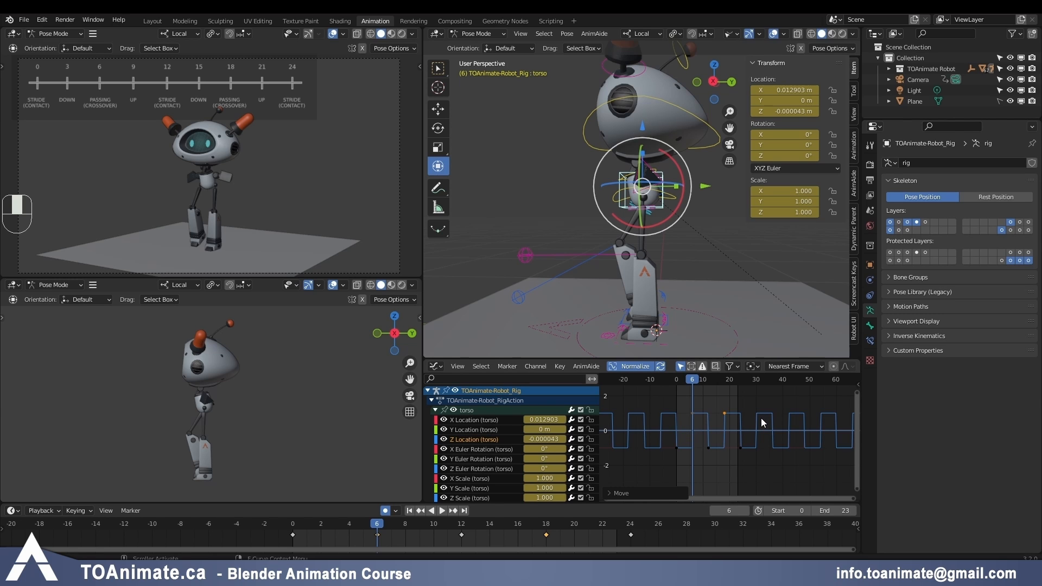
key(space)
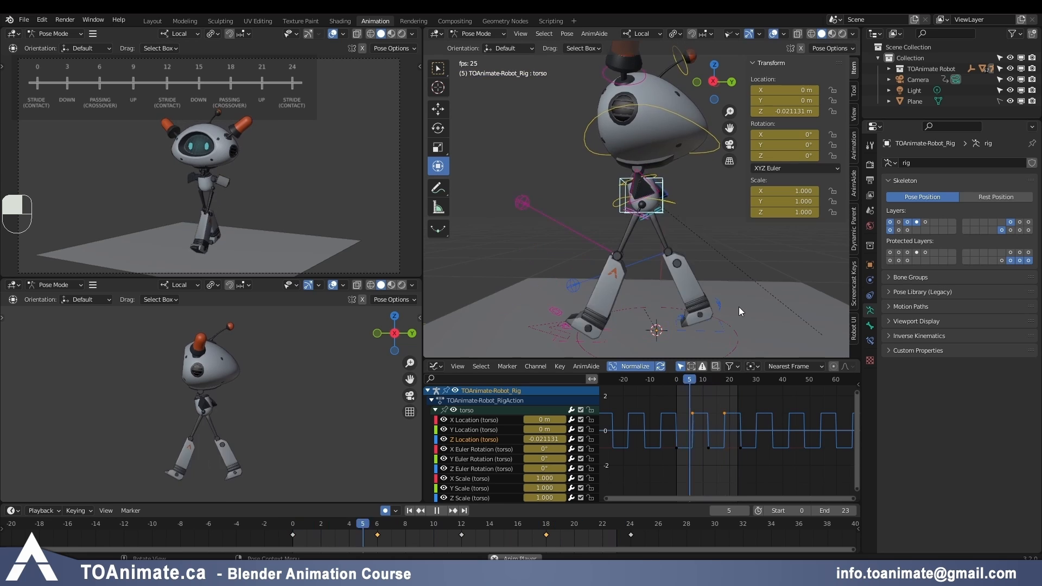
key(space)
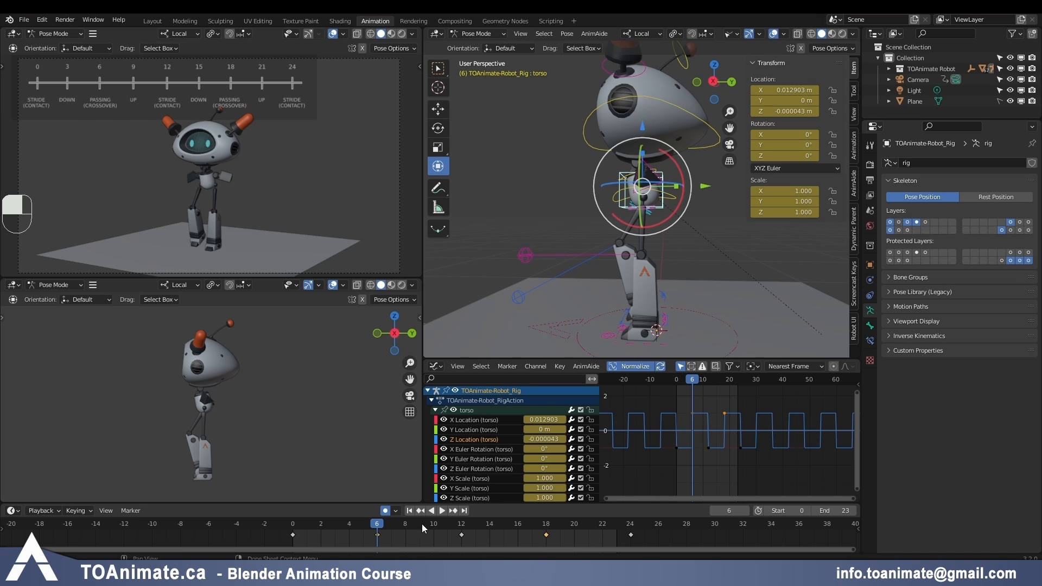
Step: Create a breakdown pose for all rig controls on frame 3, halfway between the stride and passing poses
click(337, 524)
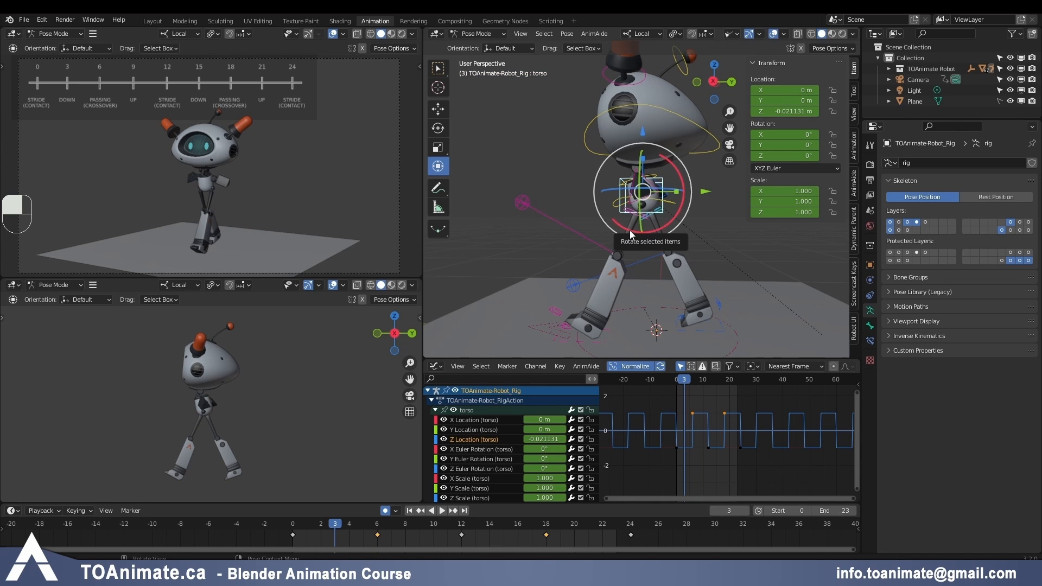
key(a)
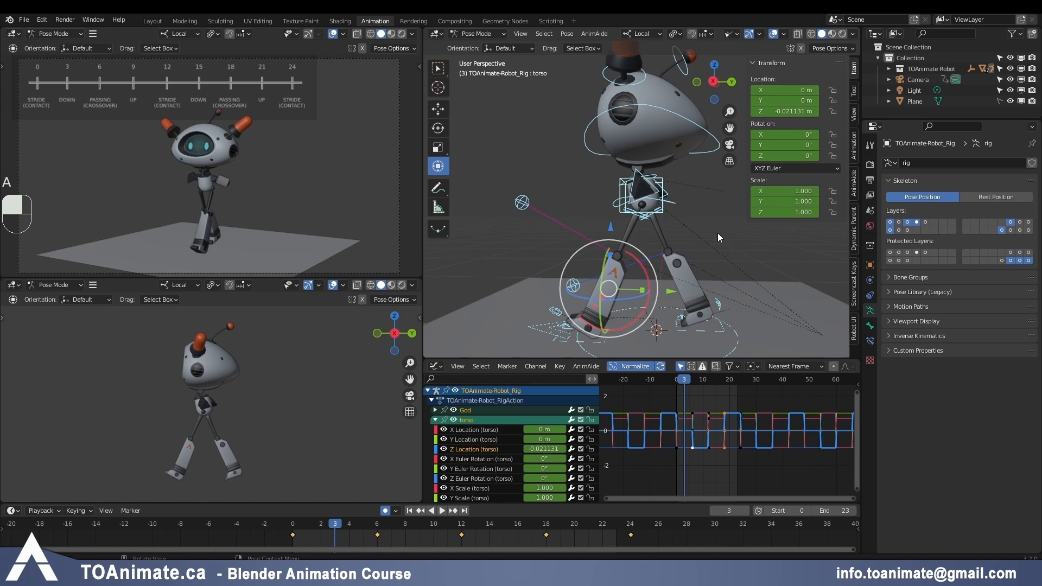
key(shift+e)
click(719, 238)
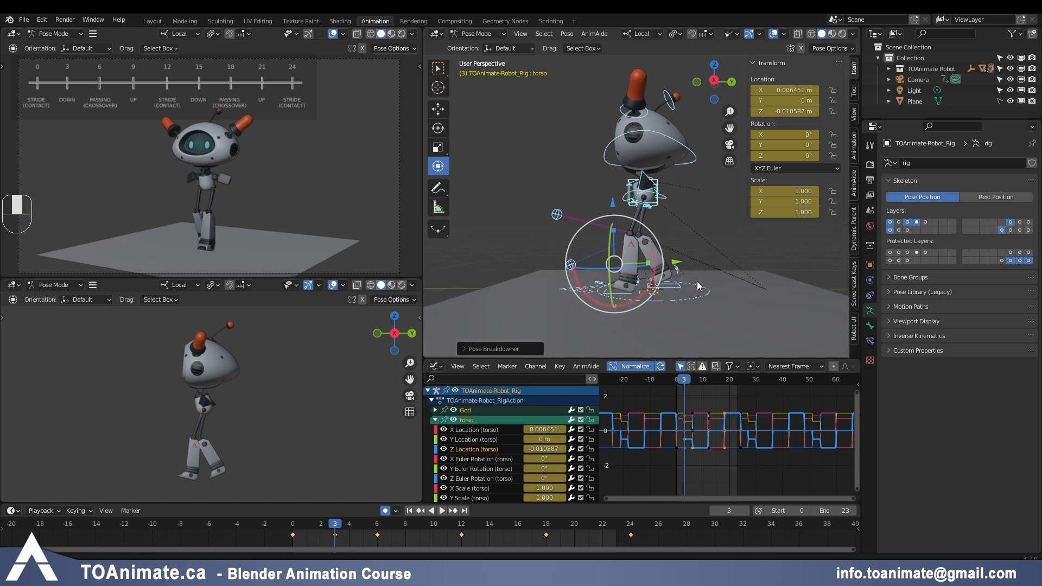
Step: Set the left heel control's X rotation to 0° on frame 3 so the foot lies flat
shift+middle_drag(697, 281, 690, 259)
scroll(720, 264, up, 3)
click(666, 285)
double_click(784, 134)
text(0)
key(Return)
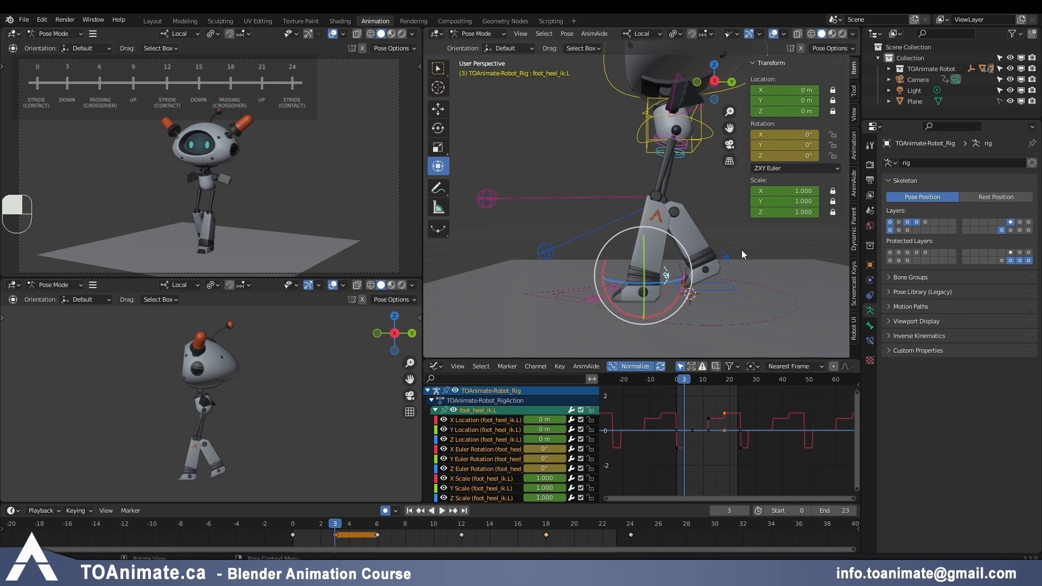
Step: Shift the right foot control on frame 3 toward the stride pose with a 15% breakdown, to about 0.2 m in Y
scroll(783, 286, down, 2)
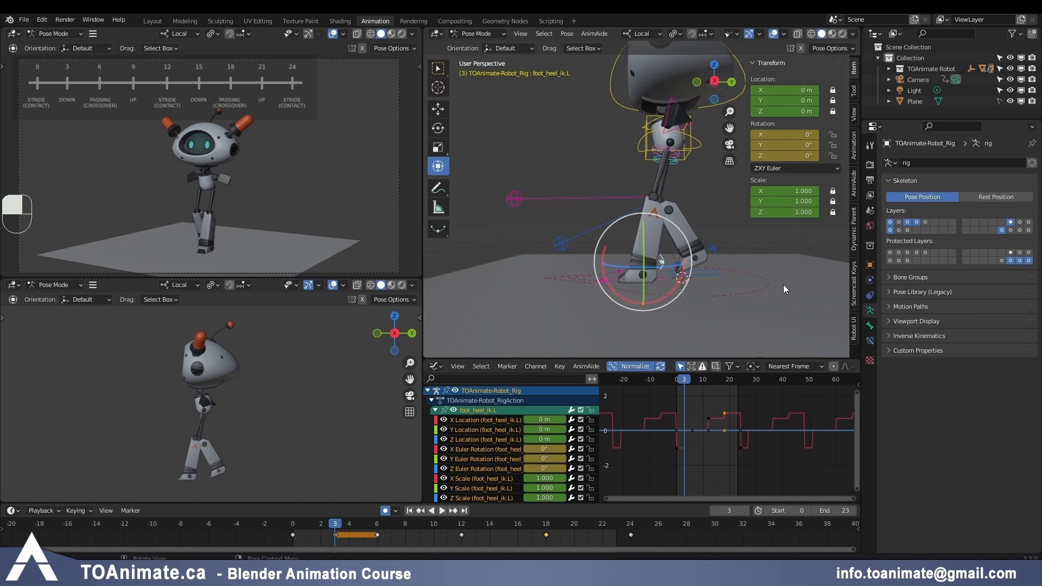
shift+middle_drag(784, 281, 750, 291)
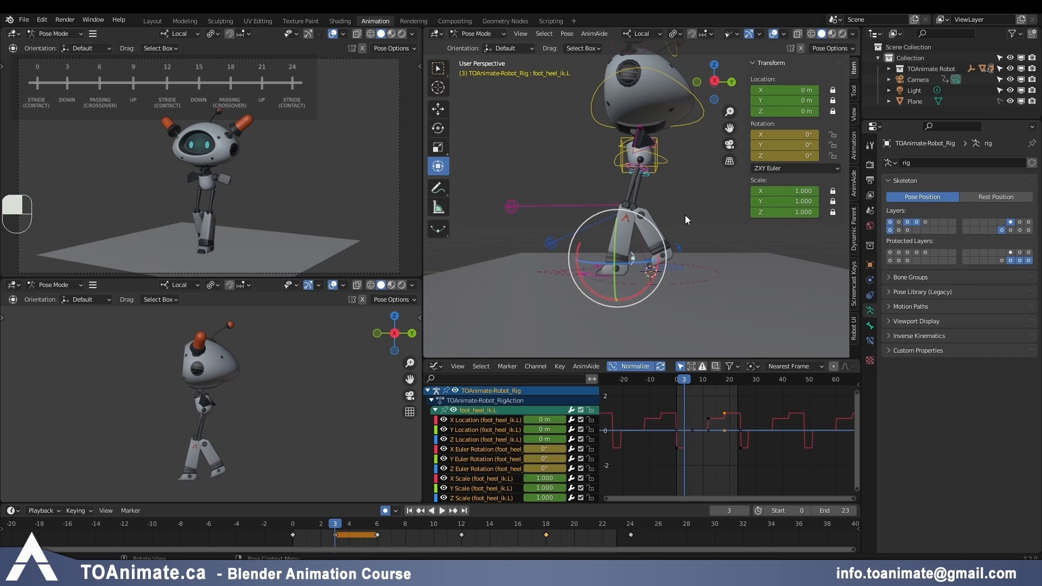
click(679, 269)
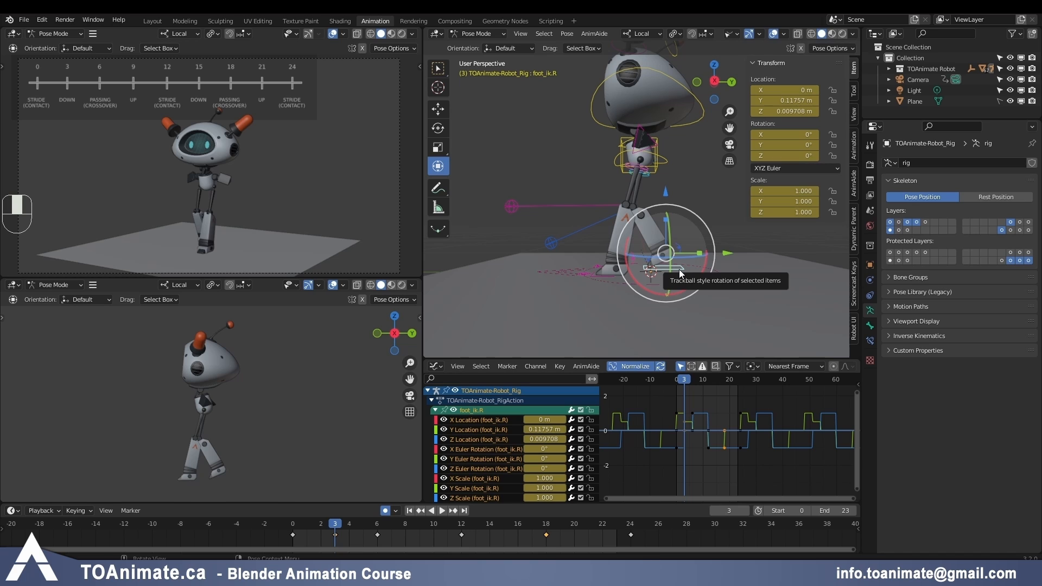
key(shift+e)
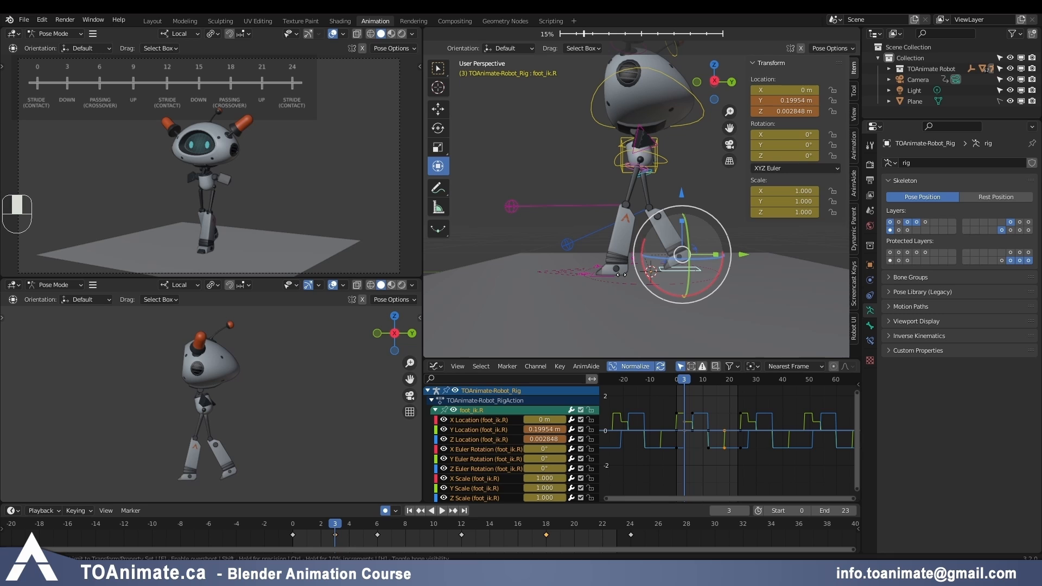
click(621, 275)
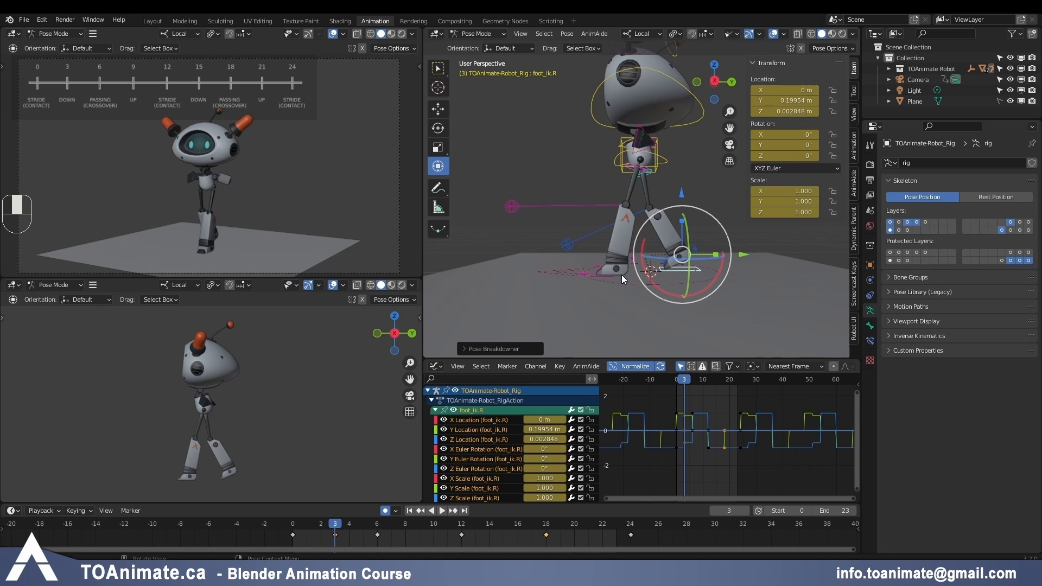
Step: Compare the right heel control's rotation on frames 0 and 3, and check the down pose against the walk reference drawing
click(692, 276)
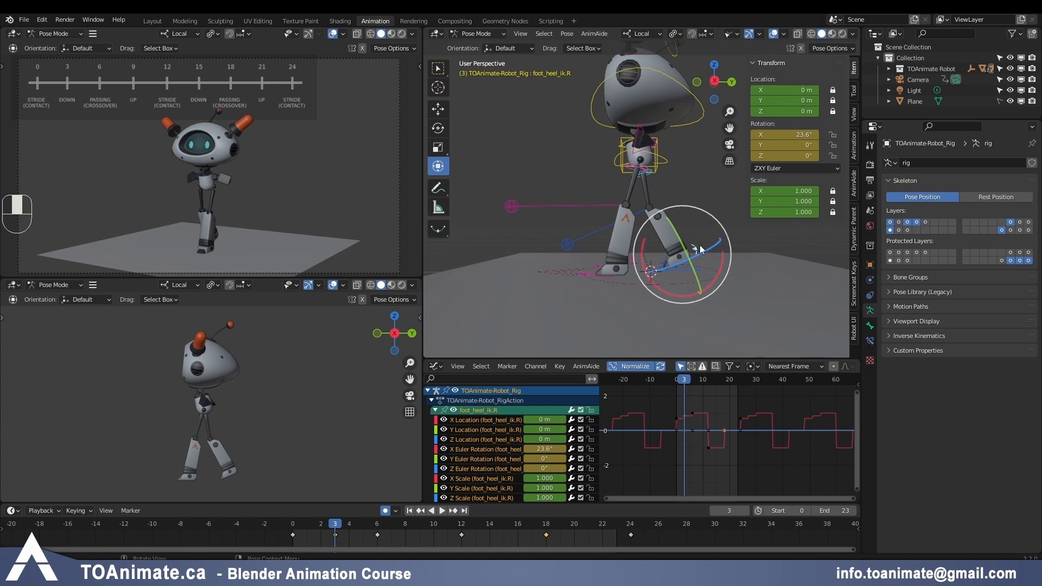
key(space)
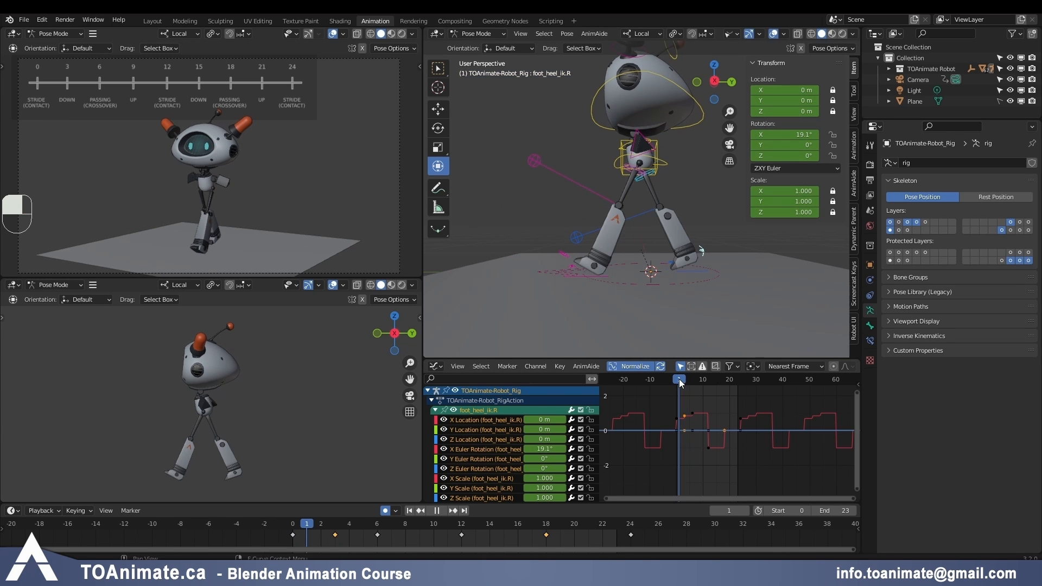
drag(686, 379, 675, 380)
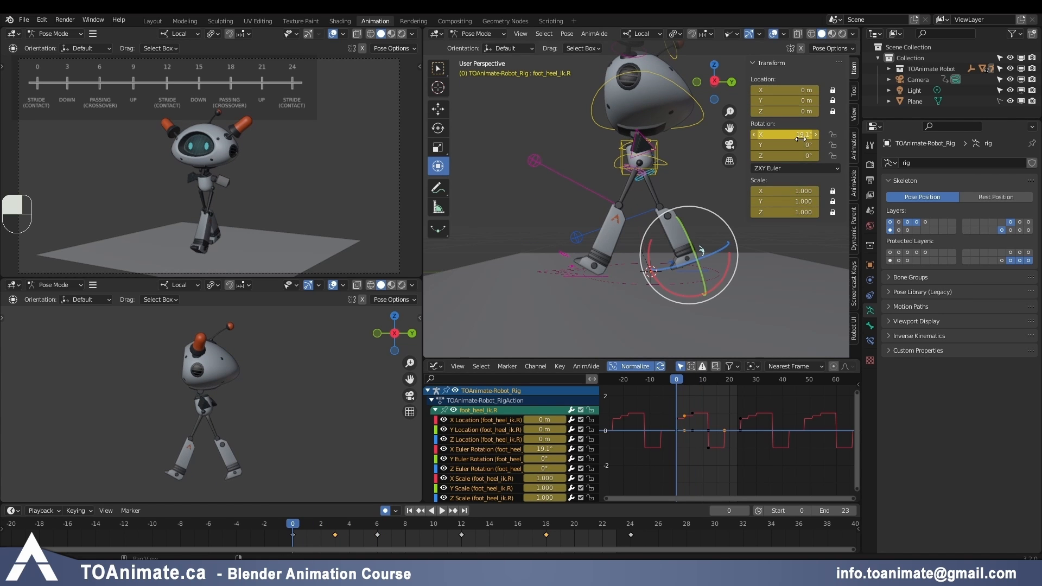
key(space)
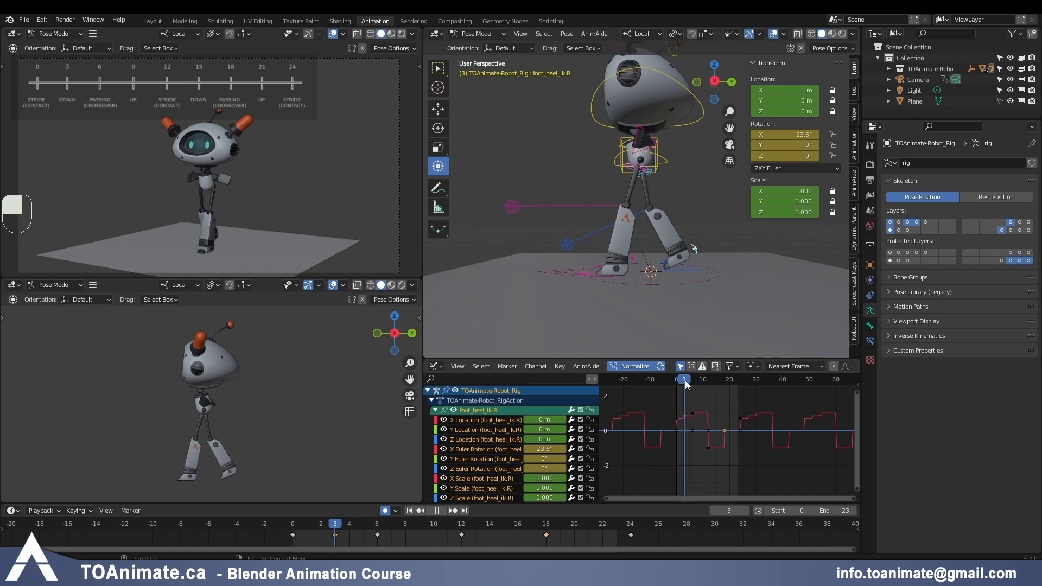
key(space)
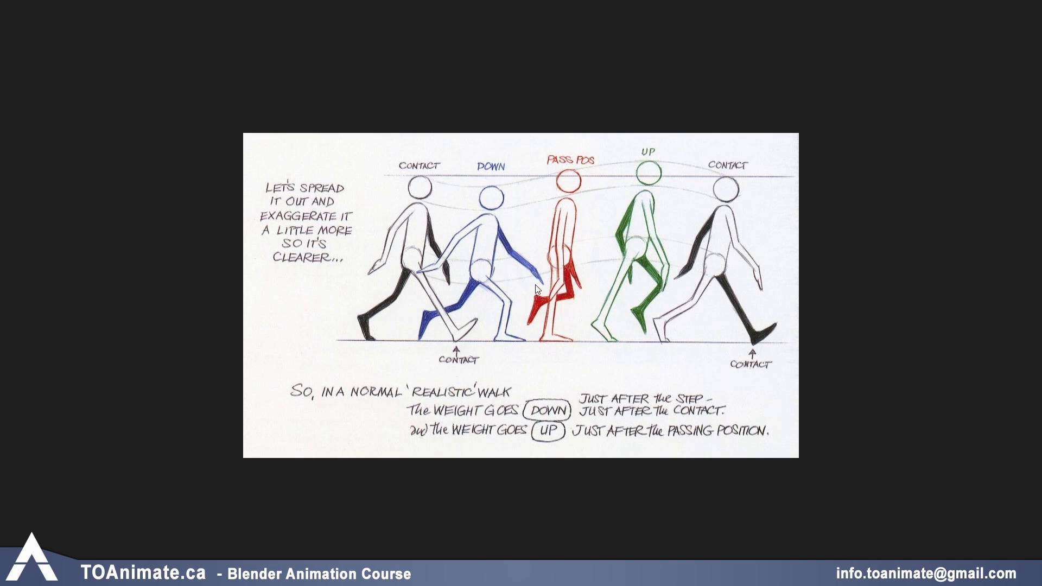
key(alt+Tab)
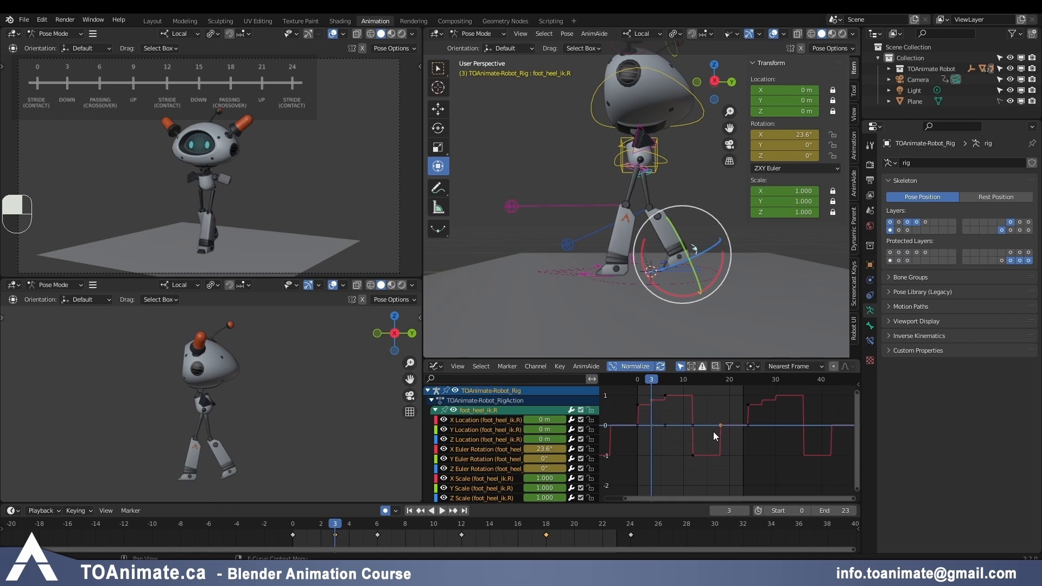
Step: Lower the torso control's Z location key on frame 3 to about -0.03 m in the graph
middle_drag(651, 417, 712, 433)
scroll(692, 415, up, 2)
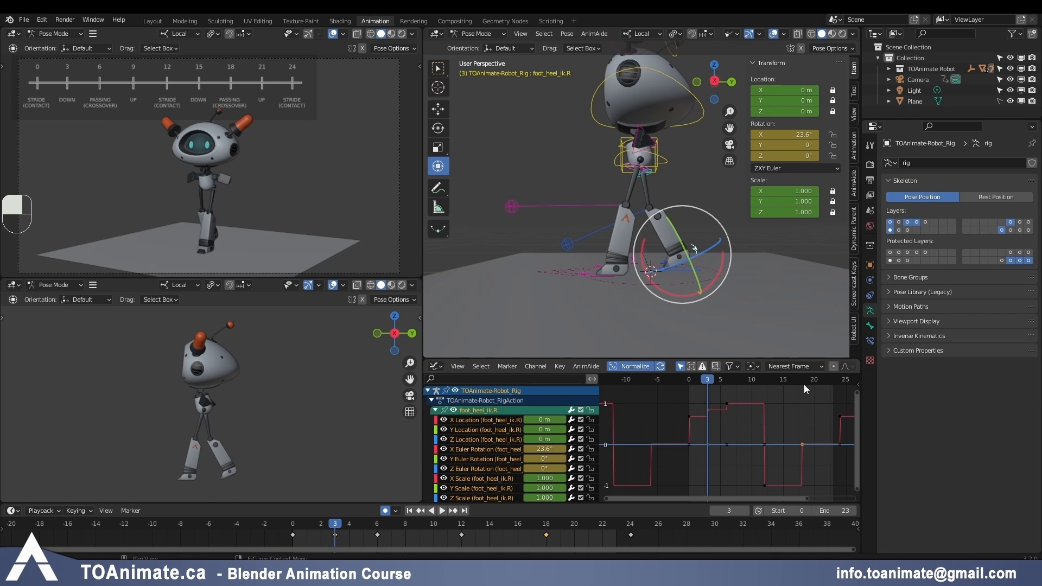
middle_drag(678, 149, 679, 163)
shift+middle_drag(678, 163, 683, 189)
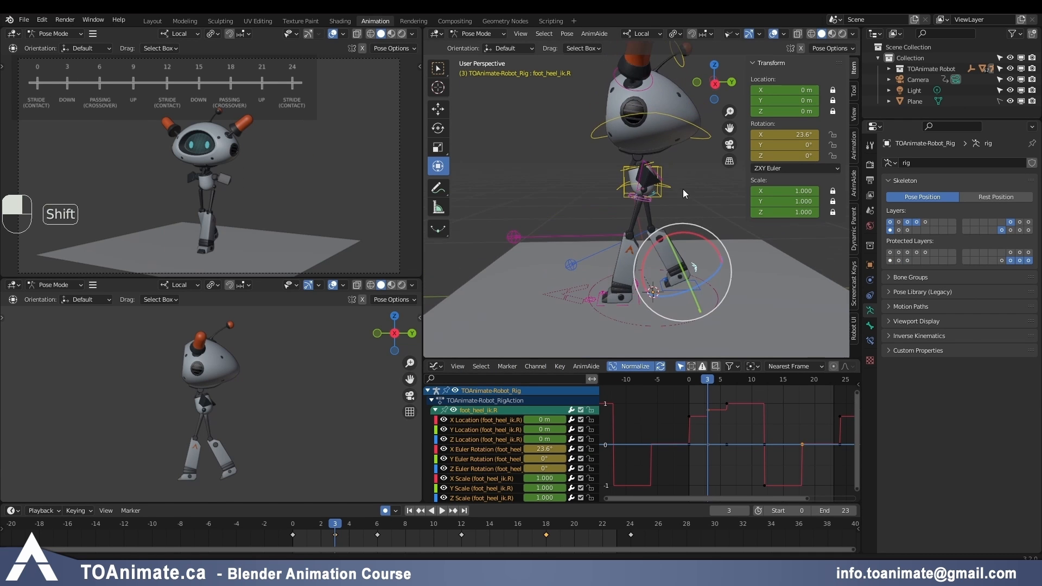
click(663, 165)
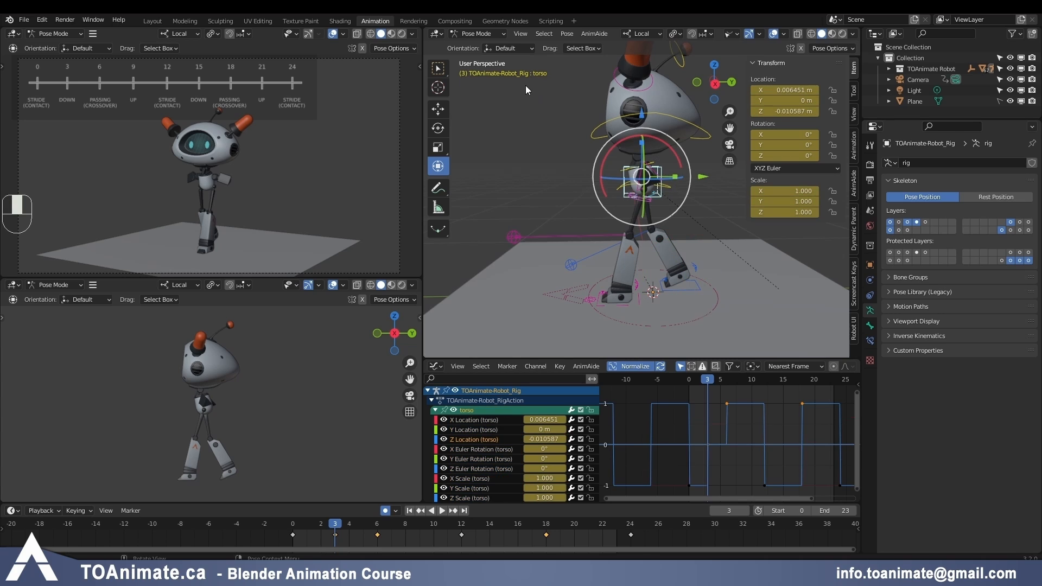
click(473, 440)
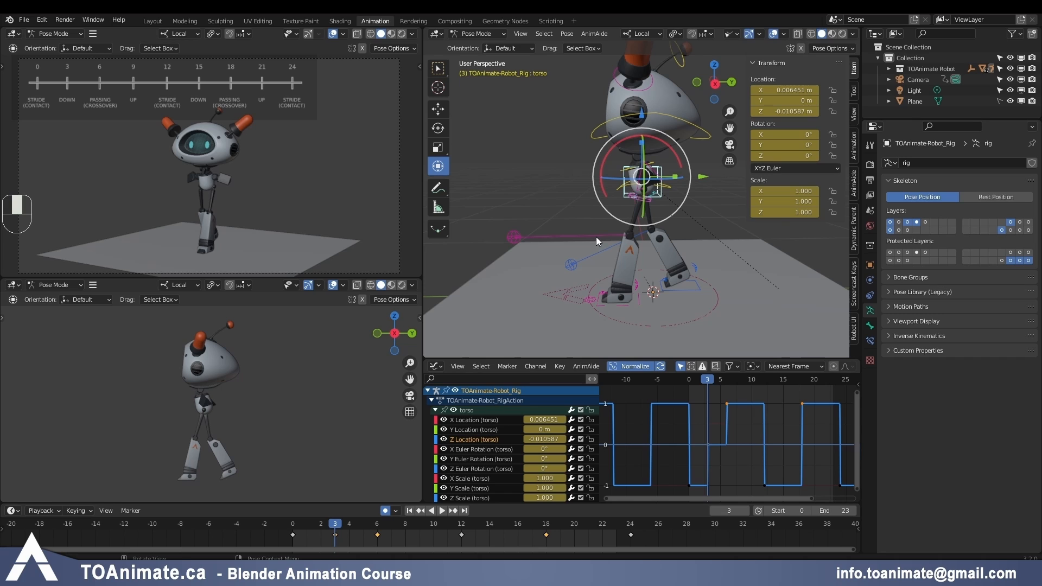
scroll(737, 443, down, 2)
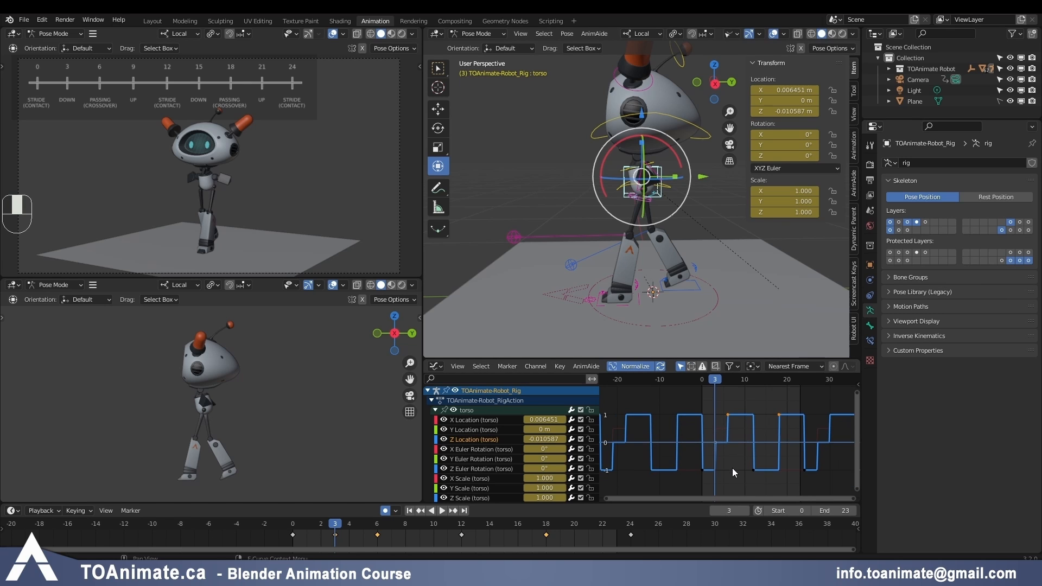
click(728, 415)
key(g)
key(y)
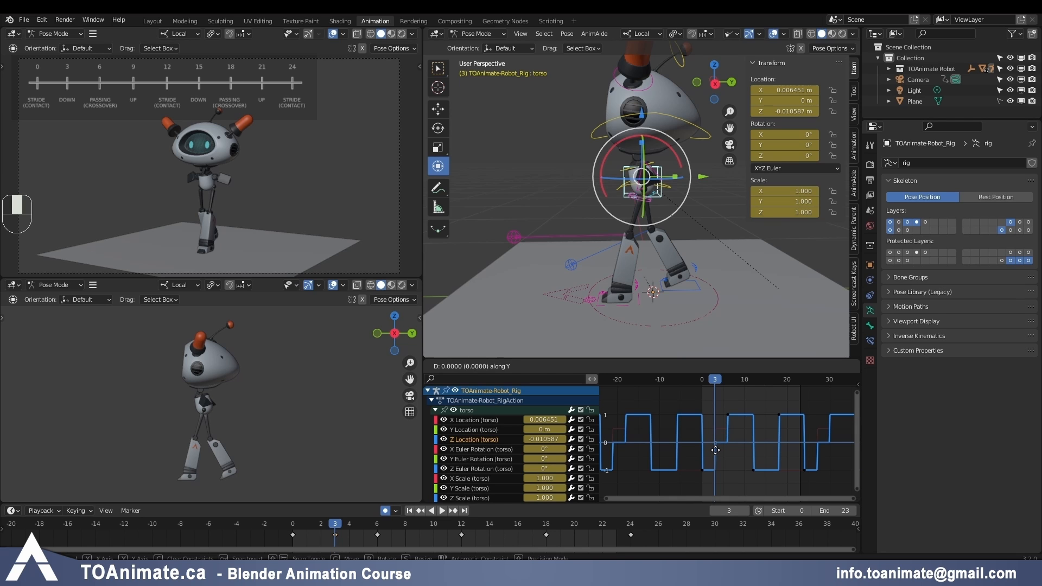
click(716, 504)
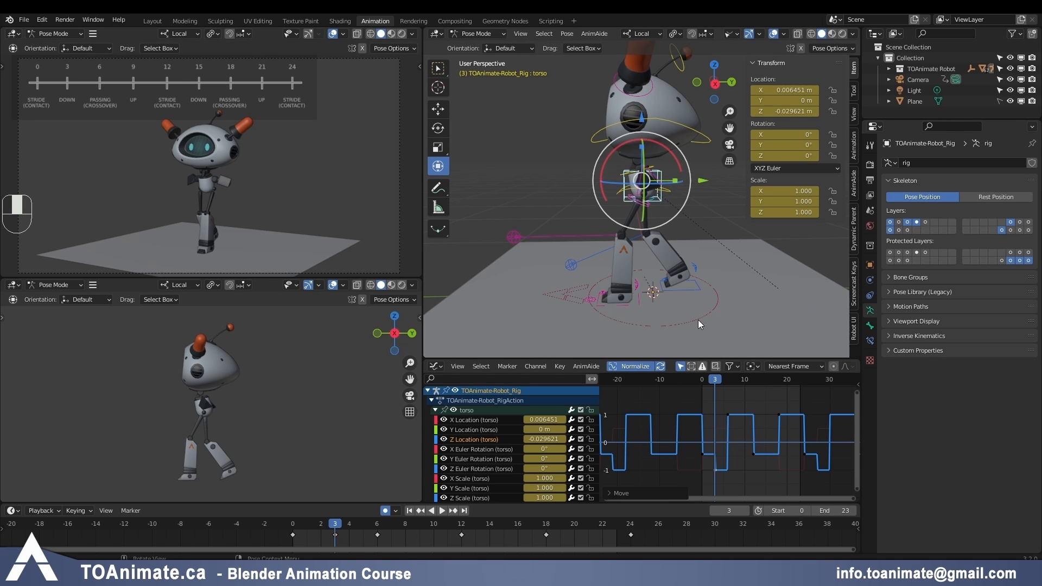
Step: Move the torso control further down along its local Z axis on frame 3, to about -0.043 m
click(644, 125)
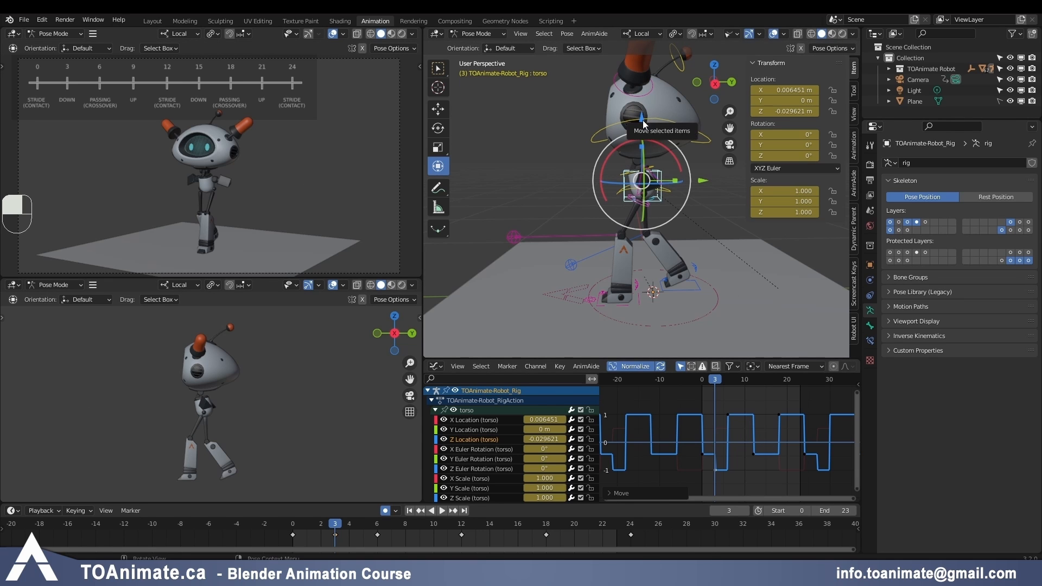
drag(644, 125, 645, 124)
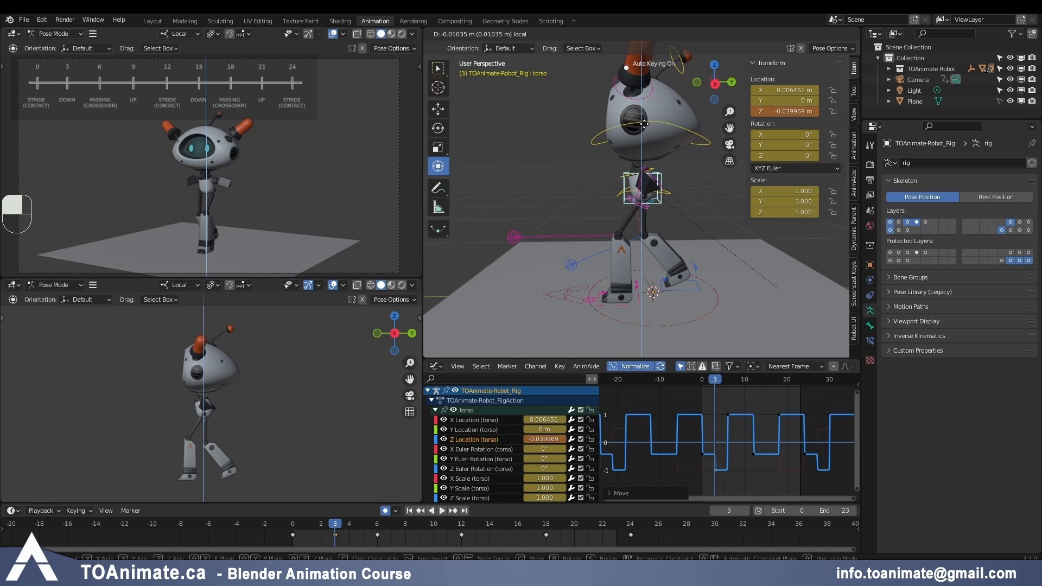
drag(644, 124, 645, 124)
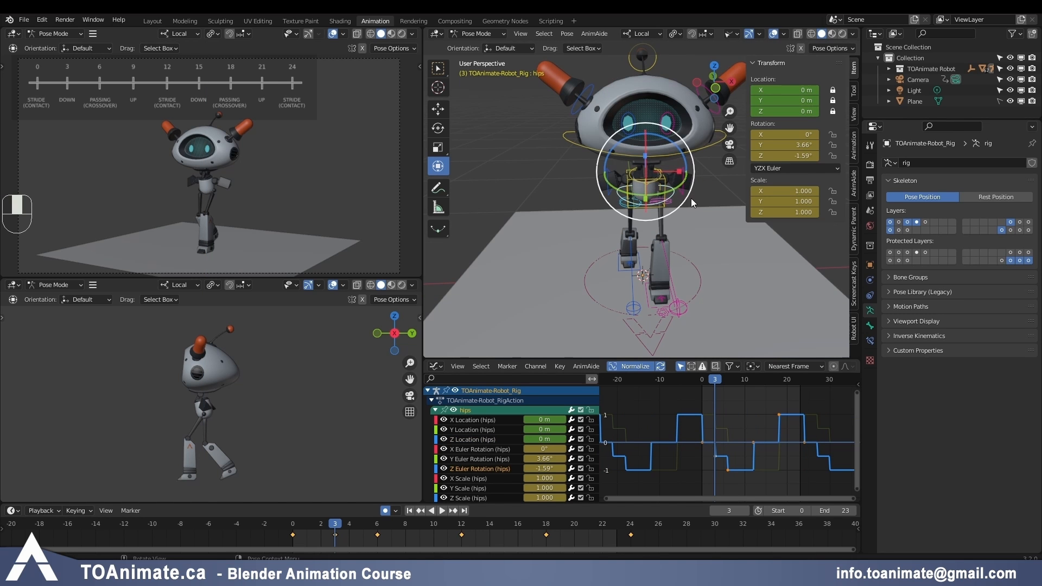
Step: Examine the hips control's Y and Z rotation curves and compare its orientation on frames 0 and 3
middle_drag(726, 249, 794, 246)
mouse_move(654, 192)
mouse_down()
mouse_move(628, 188)
mouse_move(673, 188)
mouse_move(629, 189)
mouse_move(640, 196)
mouse_up()
right_click(640, 196)
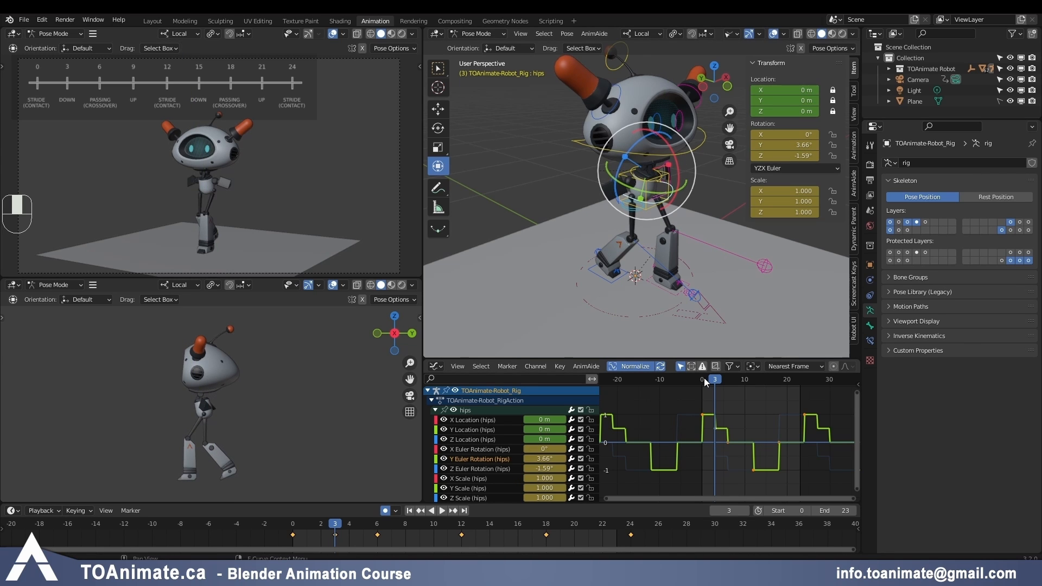
drag(705, 379, 703, 378)
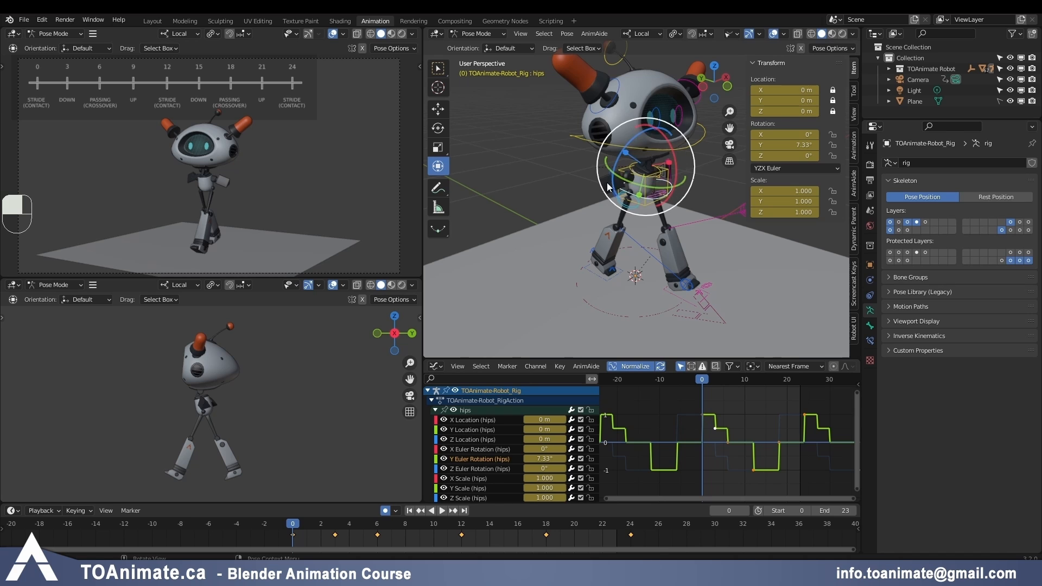
drag(749, 379, 702, 393)
click(714, 381)
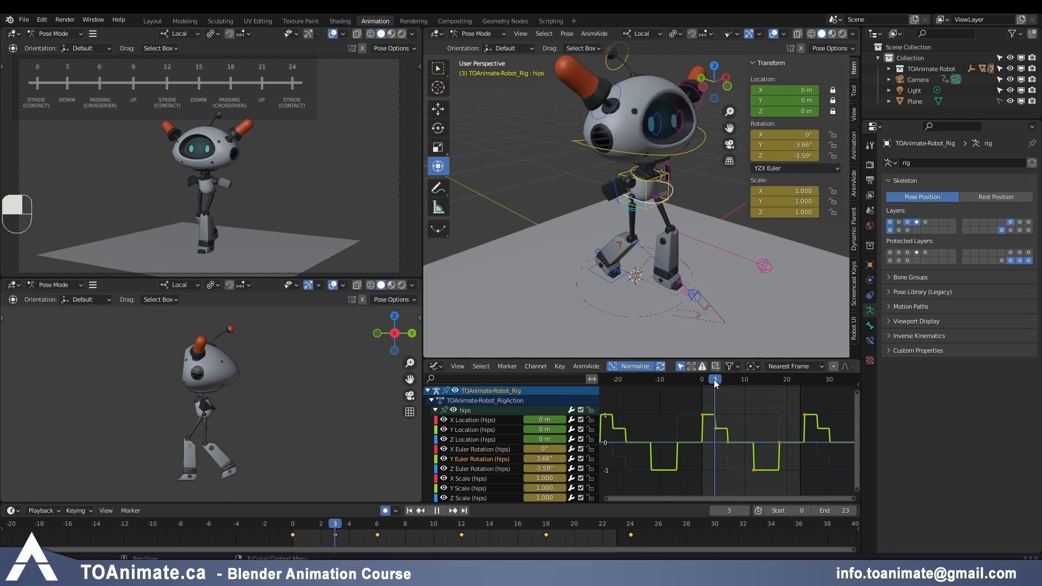
click(480, 469)
middle_drag(709, 285, 663, 269)
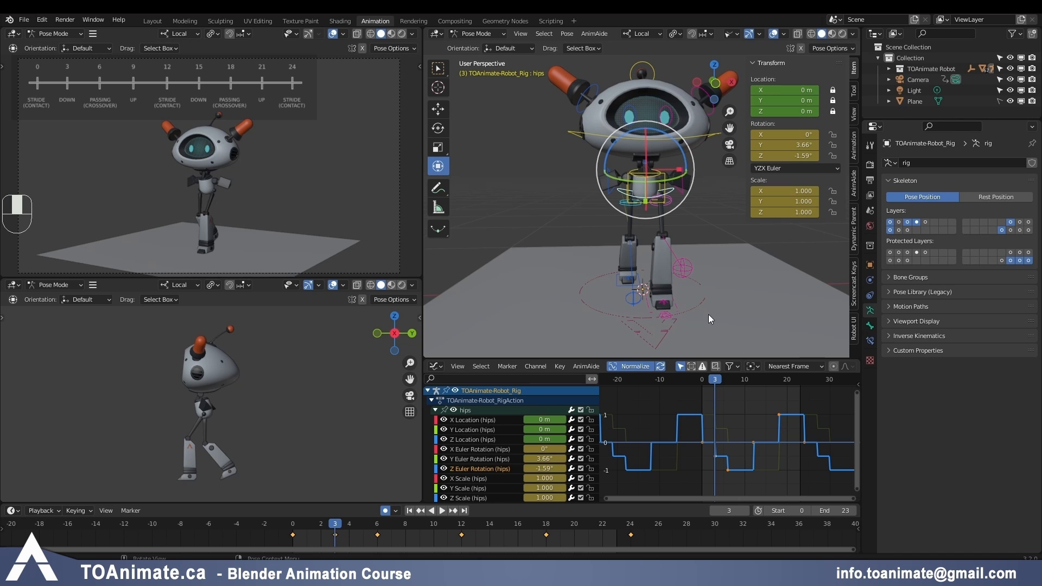
middle_drag(575, 279, 653, 184)
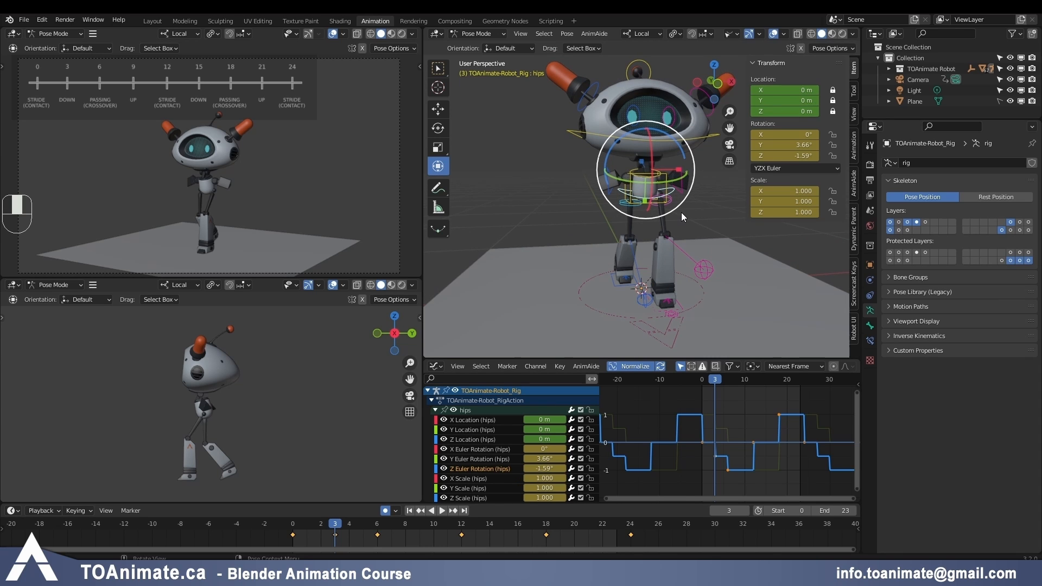
Step: Keyframe all rig controls on frame 3 and copy that frame's keys
key(a)
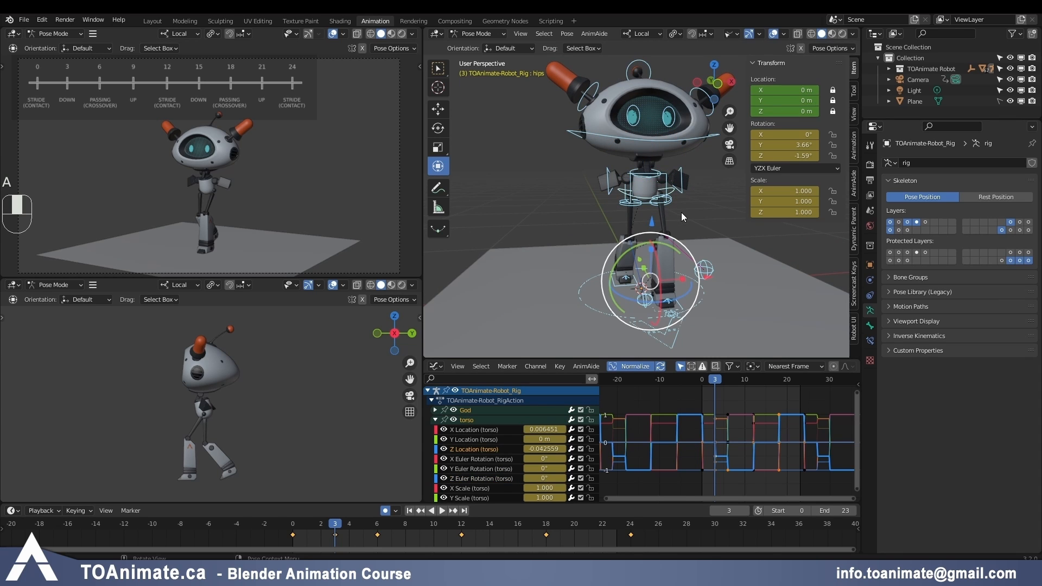
key(i)
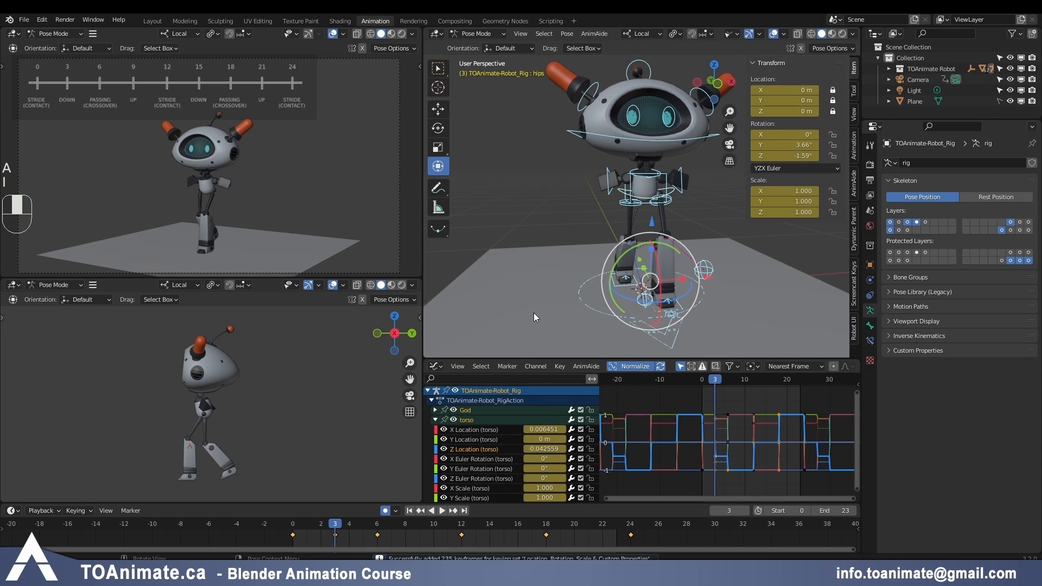
click(335, 534)
key(ctrl+c)
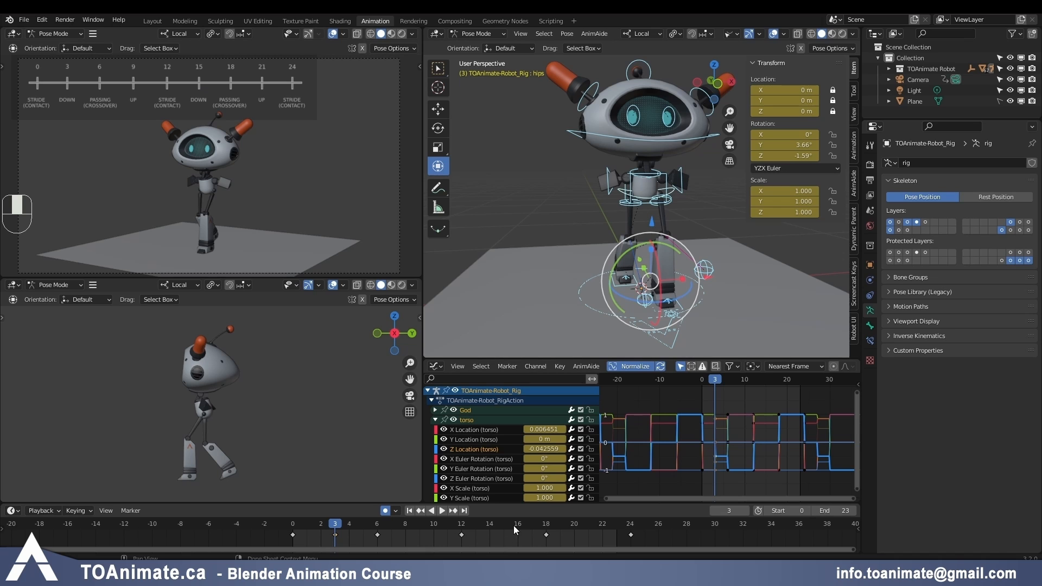
Step: Paste the copied down pose keys mirrored onto frame 15 and play back the cycle
key(space)
key(space)
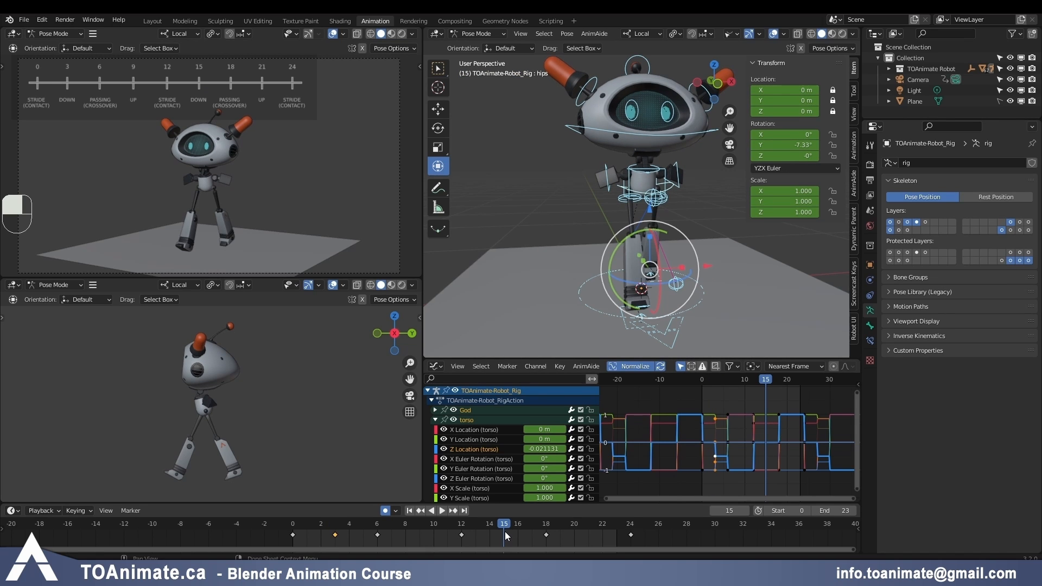
key(ctrl+shift+v)
key(space)
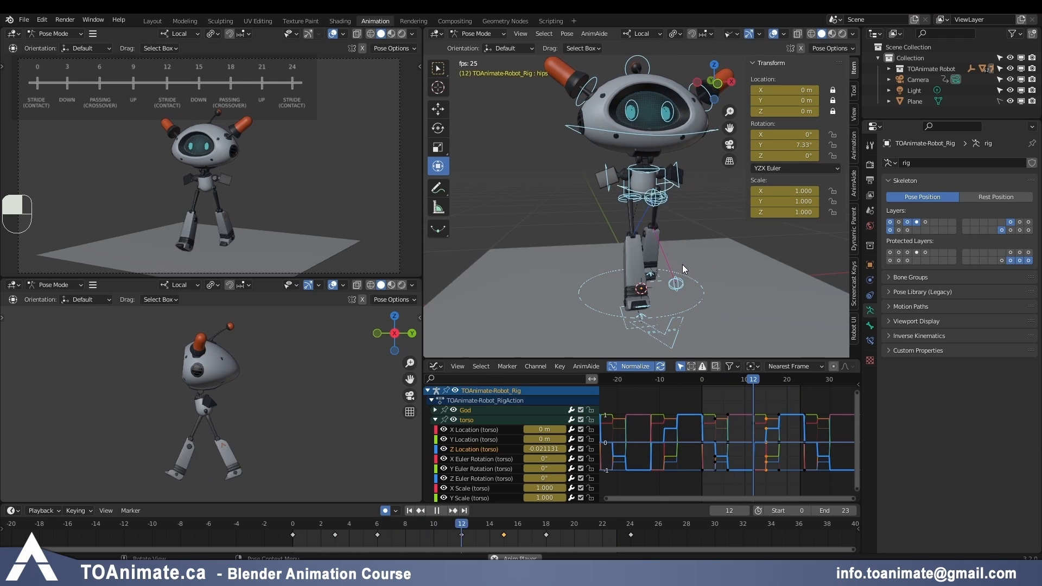
key(space)
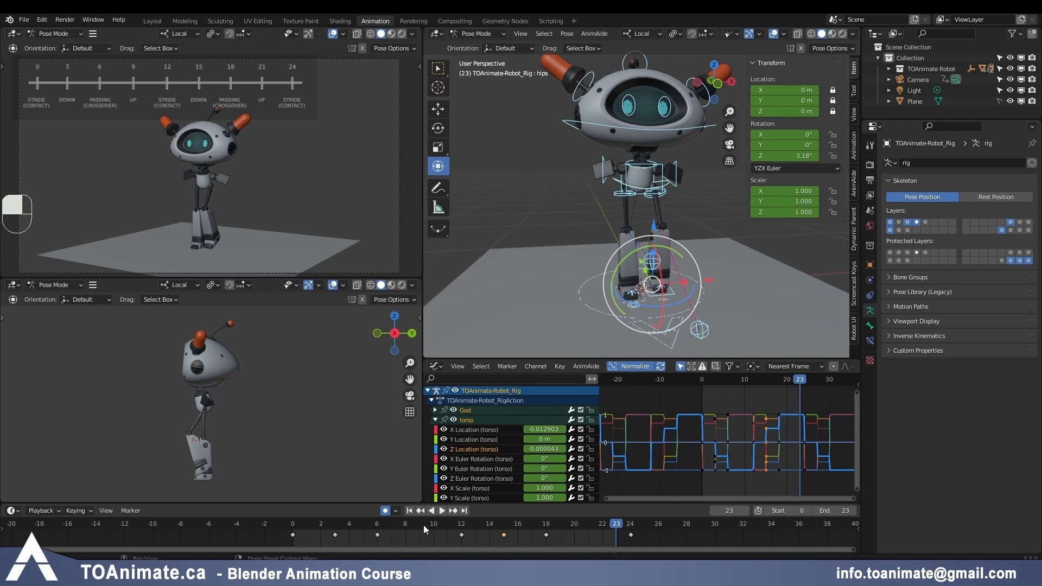
Step: Create a breakdown pose for all rig controls on frame 9, halfway between the passing and stride poses
key(space)
key(space)
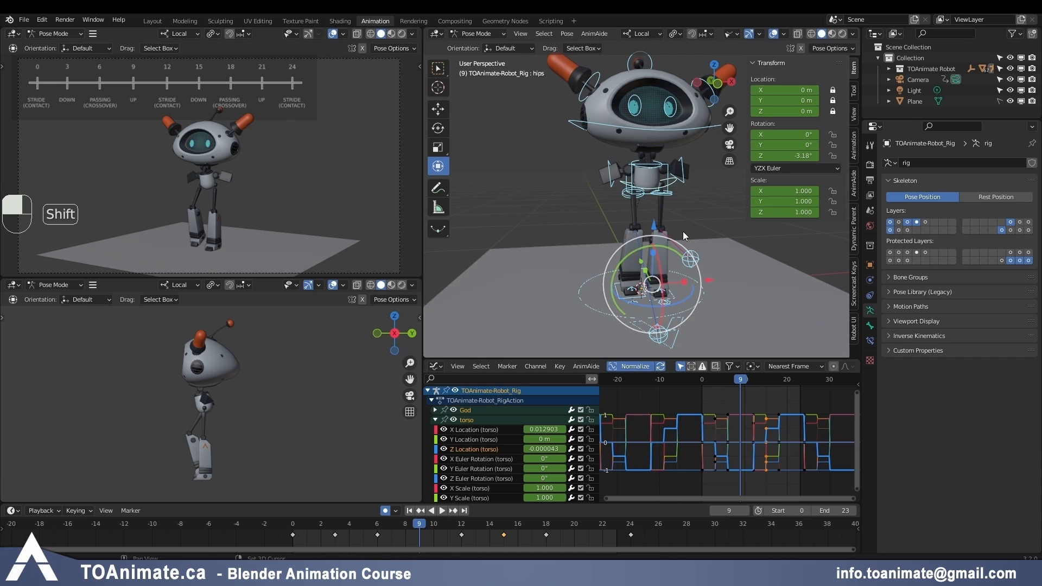
key(shift+e)
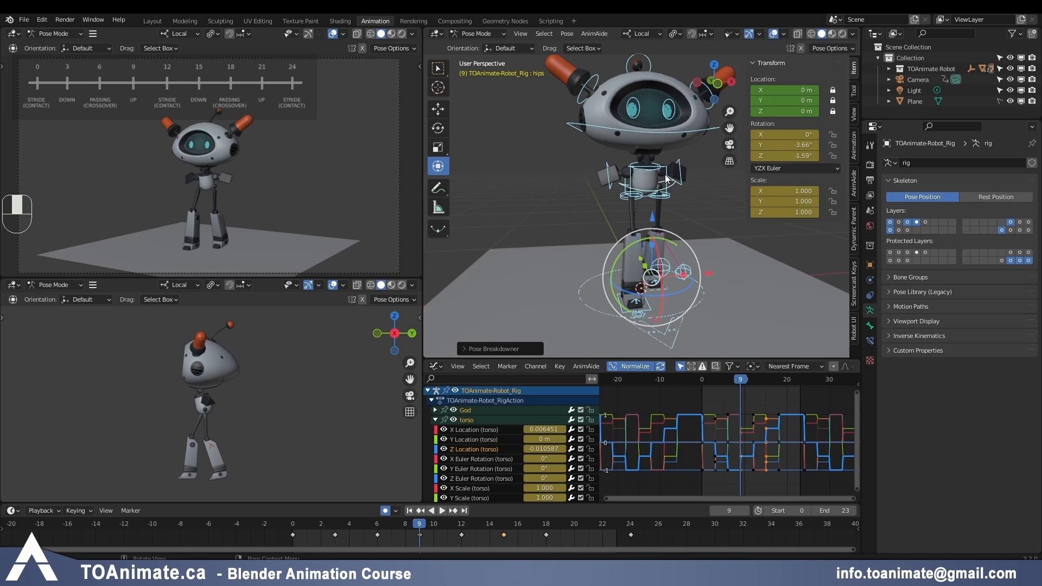
Step: Raise the torso control's Z location key on frame 9 to about 0.009 m for the up pose
click(665, 179)
click(743, 432)
click(458, 442)
click(744, 433)
key(g)
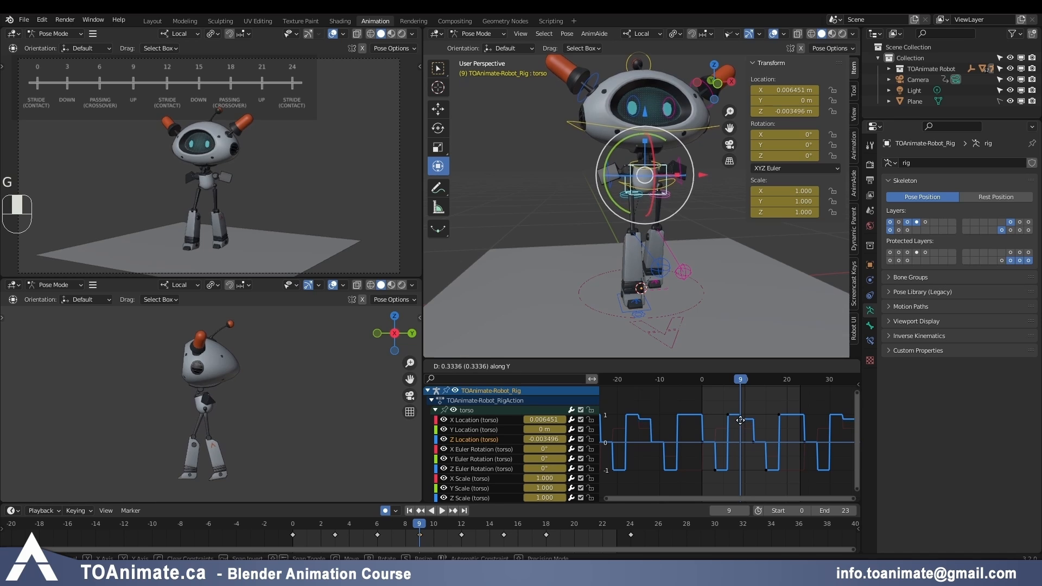
click(741, 403)
Step: Rotate the left heel control around its X axis to about 13° on frame 9
middle_drag(624, 288, 717, 266)
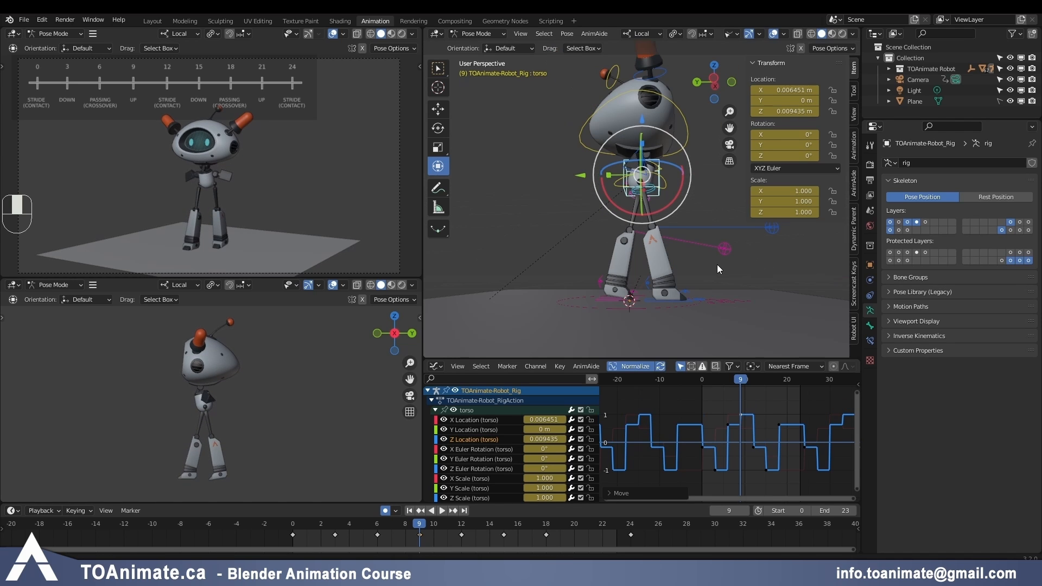
scroll(626, 262, up, 3)
middle_drag(640, 268, 630, 254)
scroll(624, 260, down, 1)
click(593, 284)
key(r)
key(x)
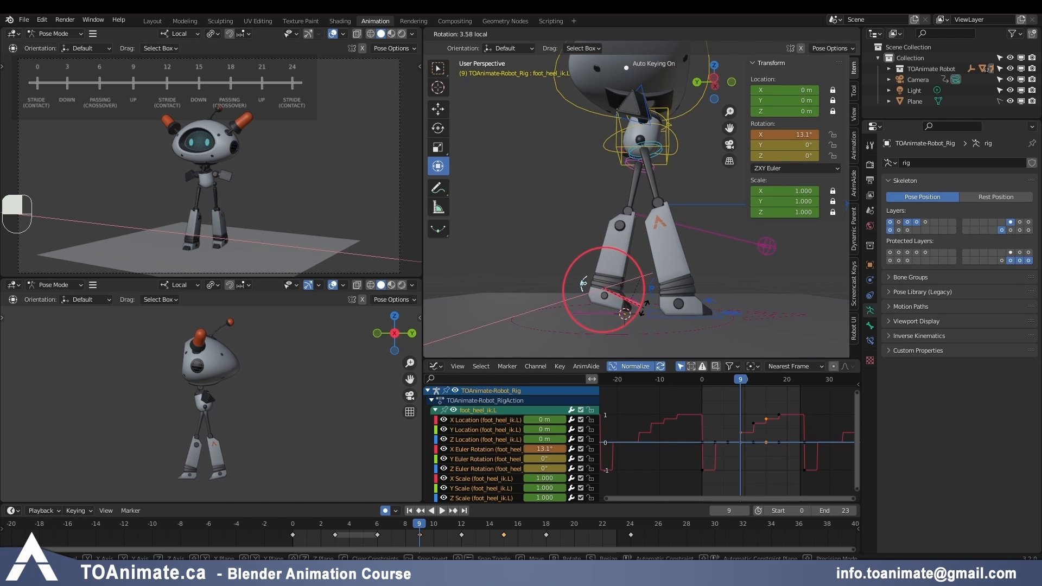
click(649, 314)
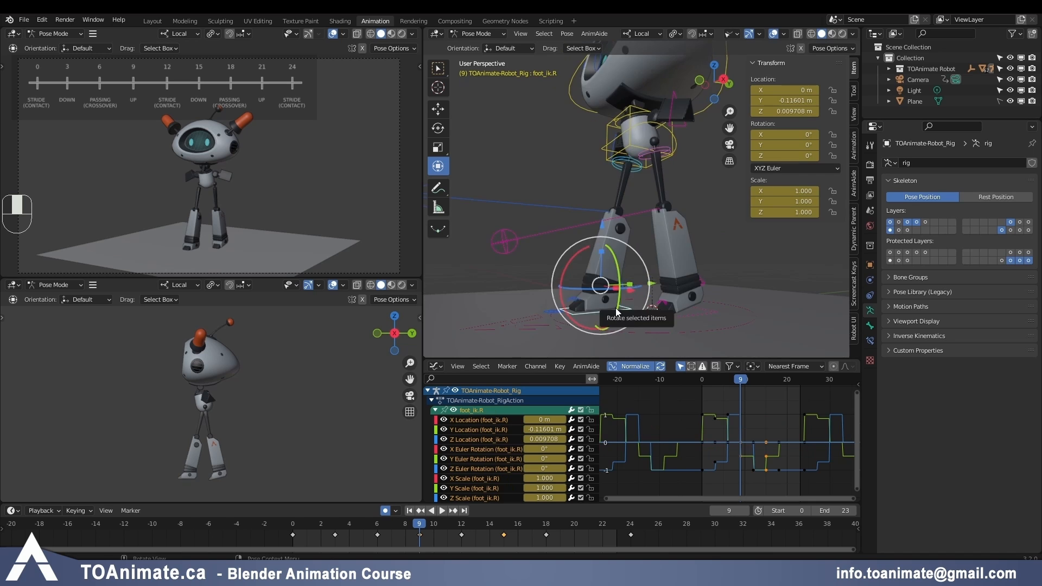
middle_drag(618, 303, 695, 280)
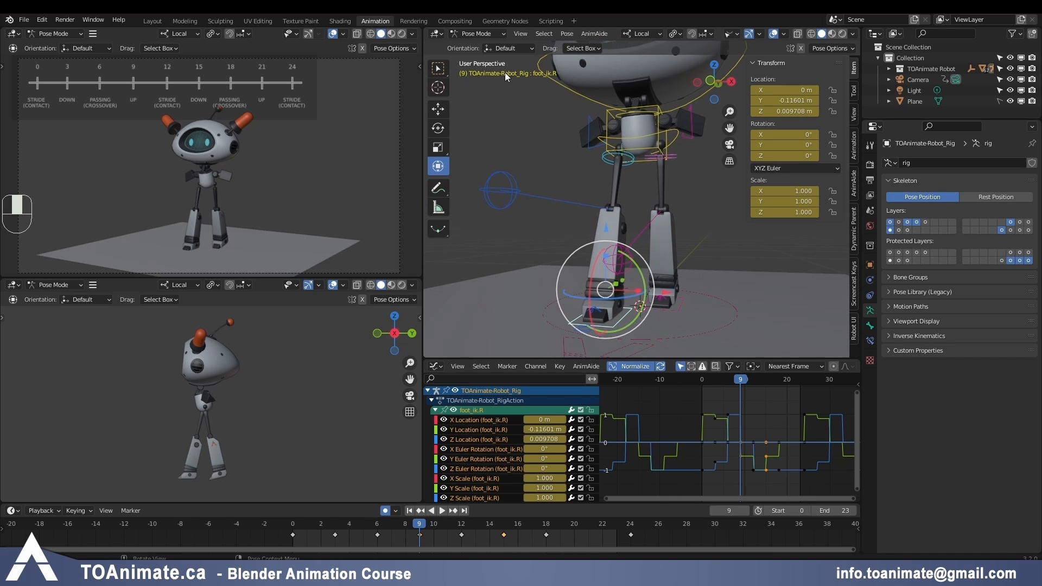
middle_drag(569, 94, 594, 187)
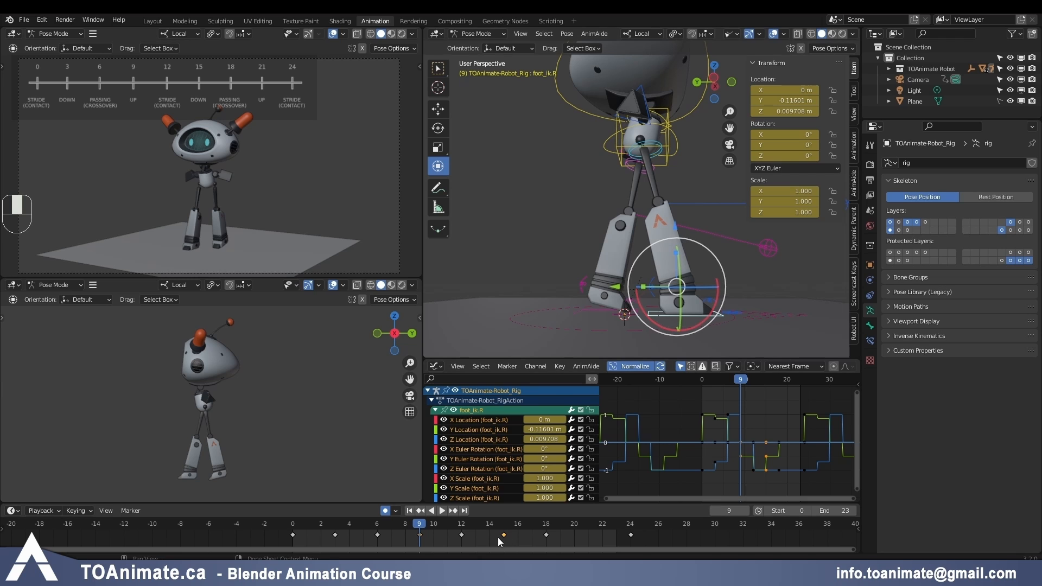
Step: Raise the right foot control on frame 9 and rotate the right heel control around its X axis to about 20.5°
drag(450, 532, 420, 527)
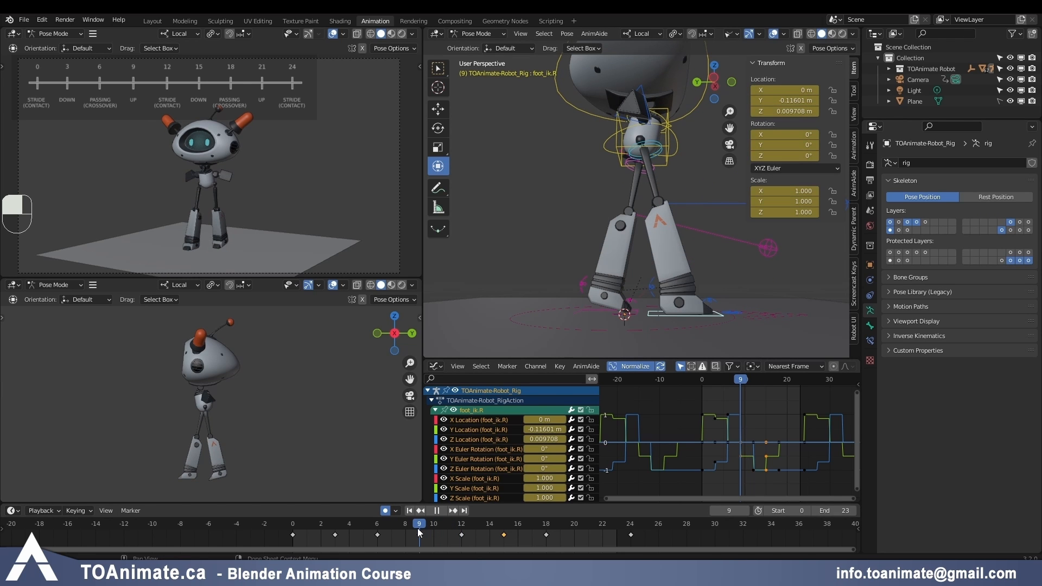
drag(668, 248, 678, 206)
click(651, 274)
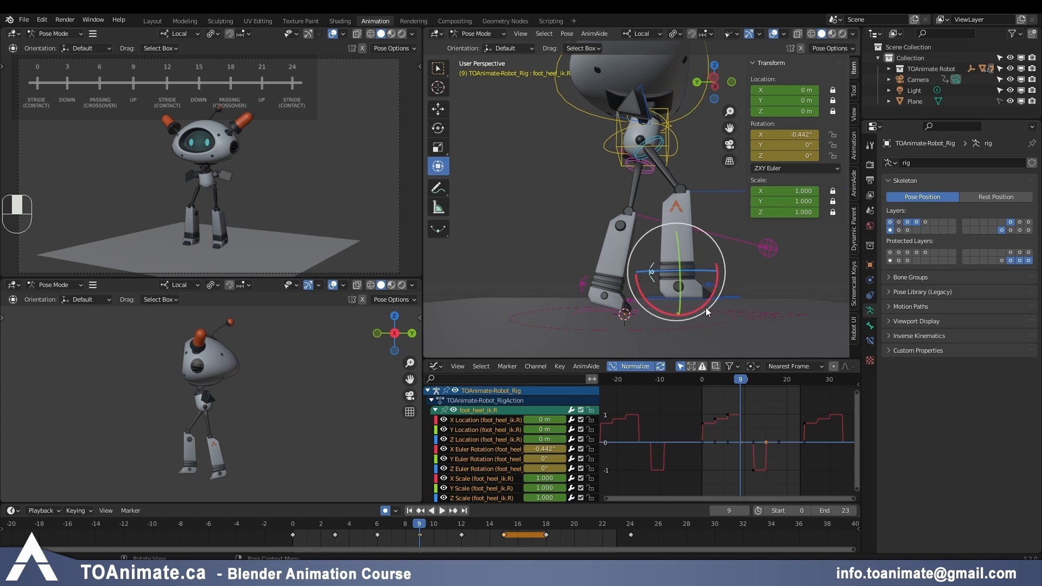
mouse_move(703, 307)
mouse_down()
mouse_move(716, 298)
mouse_move(693, 323)
mouse_up()
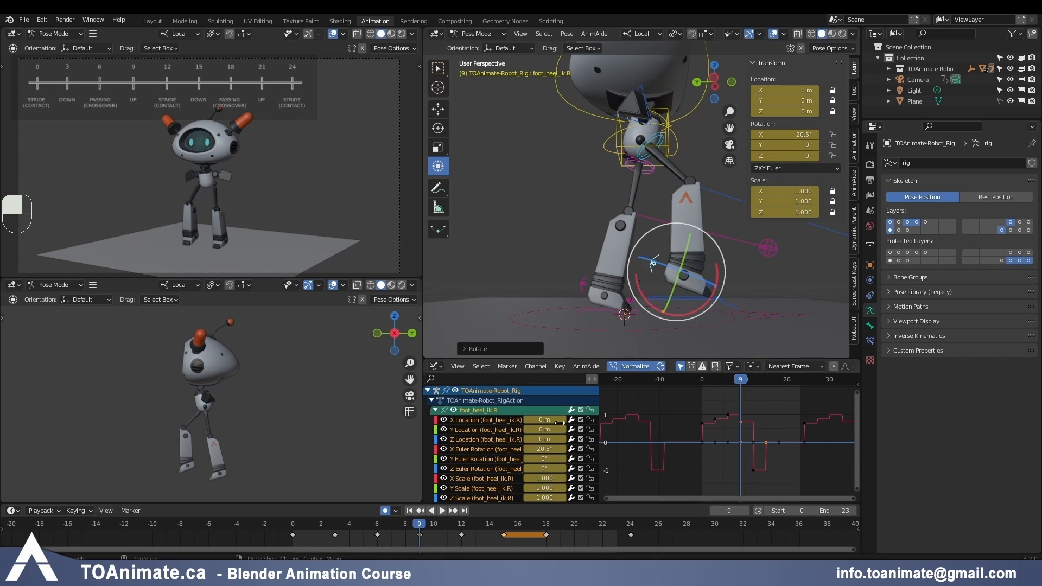
Step: Refine the right heel control's rotation on frame 9 and lower the right foot control slightly
middle_drag(711, 249, 749, 302)
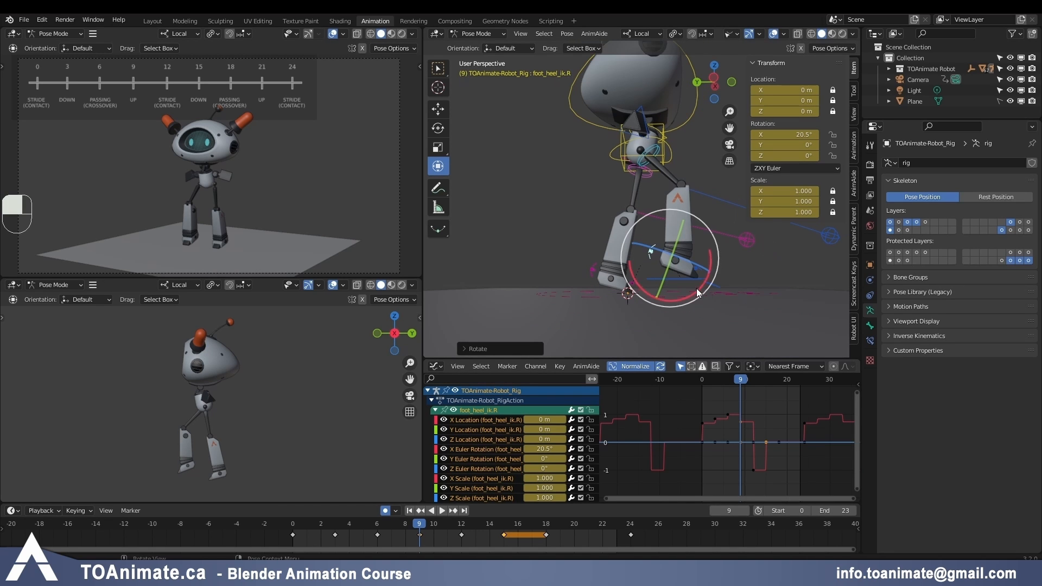
mouse_move(637, 288)
mouse_down()
mouse_move(670, 261)
mouse_move(624, 278)
mouse_move(622, 299)
mouse_up()
click(650, 280)
drag(670, 201, 670, 208)
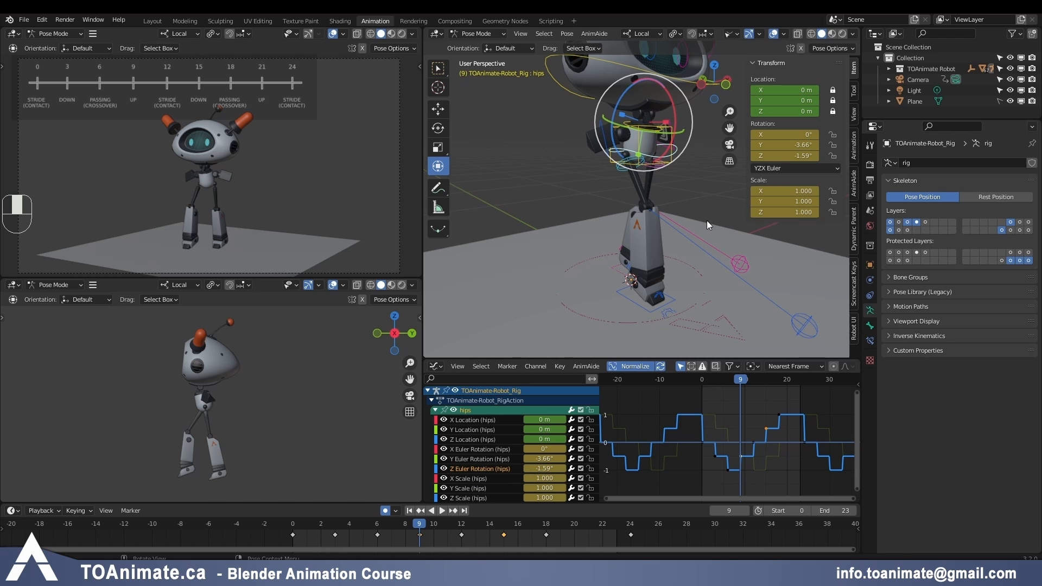
Step: Copy the up pose keys of all rig controls from frame 9 and paste them mirrored onto frame 21
middle_drag(707, 221, 706, 196)
shift+middle_drag(606, 255, 615, 249)
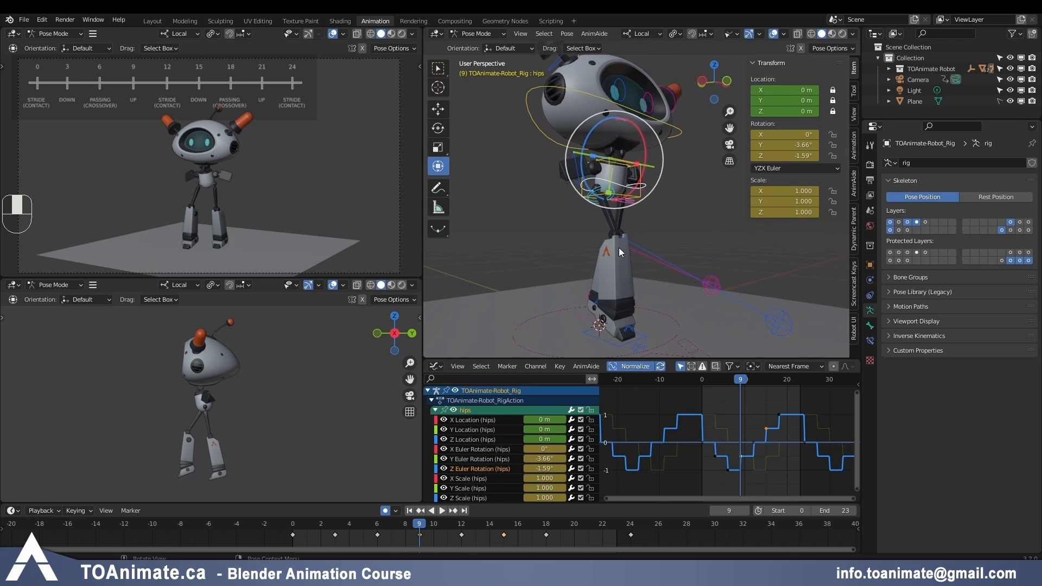
scroll(616, 249, down, 3)
middle_drag(693, 239, 520, 236)
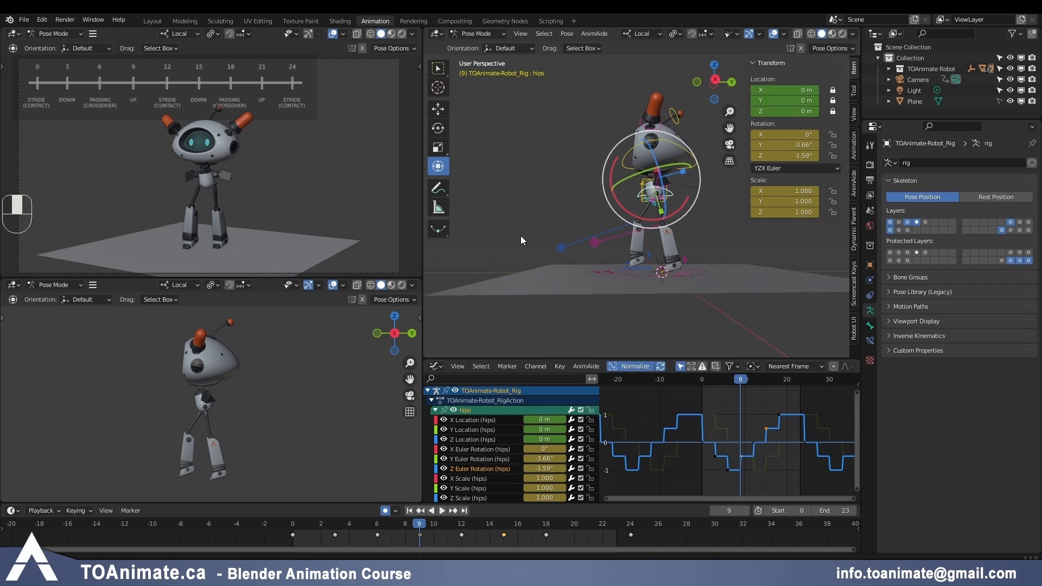
key(a)
key(ctrl+v)
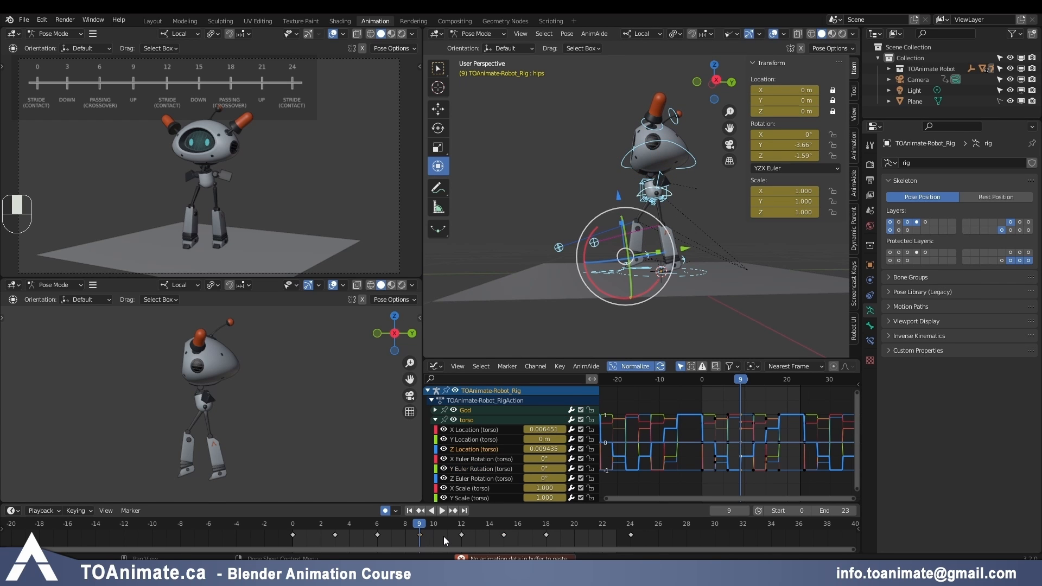
key(ctrl+c)
click(585, 526)
key(ctrl+shift+v)
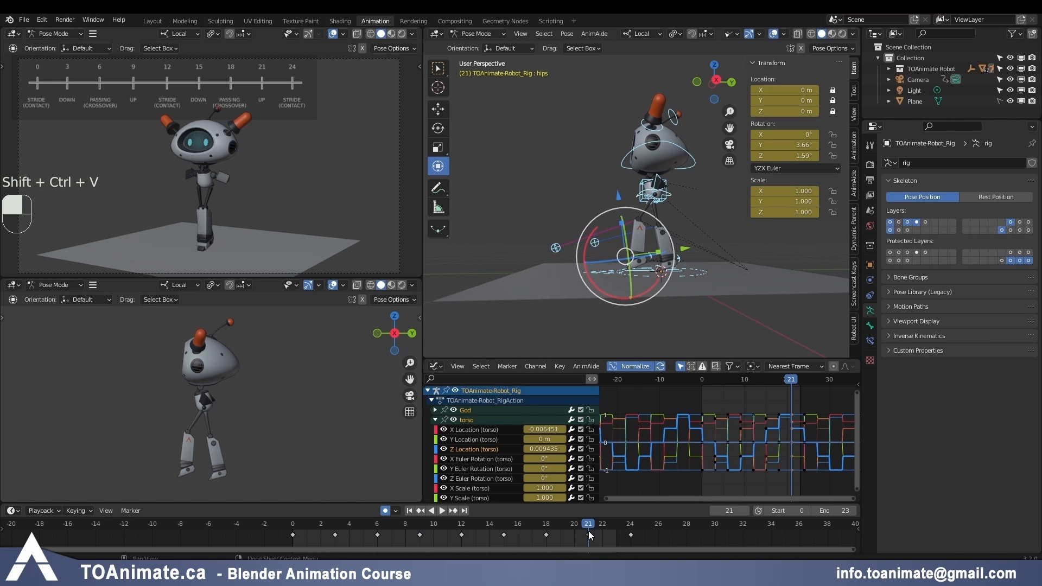
Step: Play back the walk cycle and watch it from the front view
key(space)
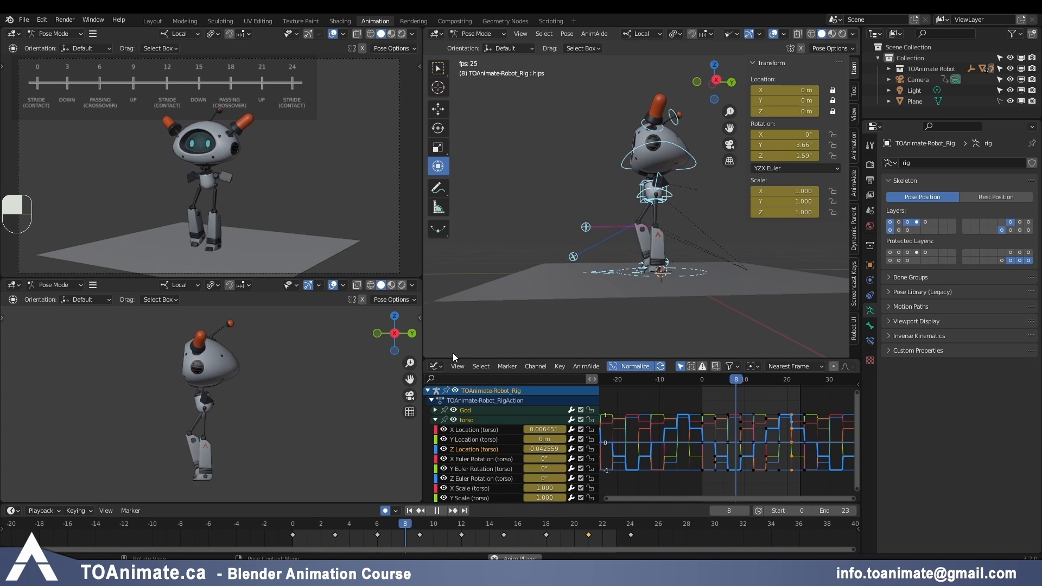
click(698, 82)
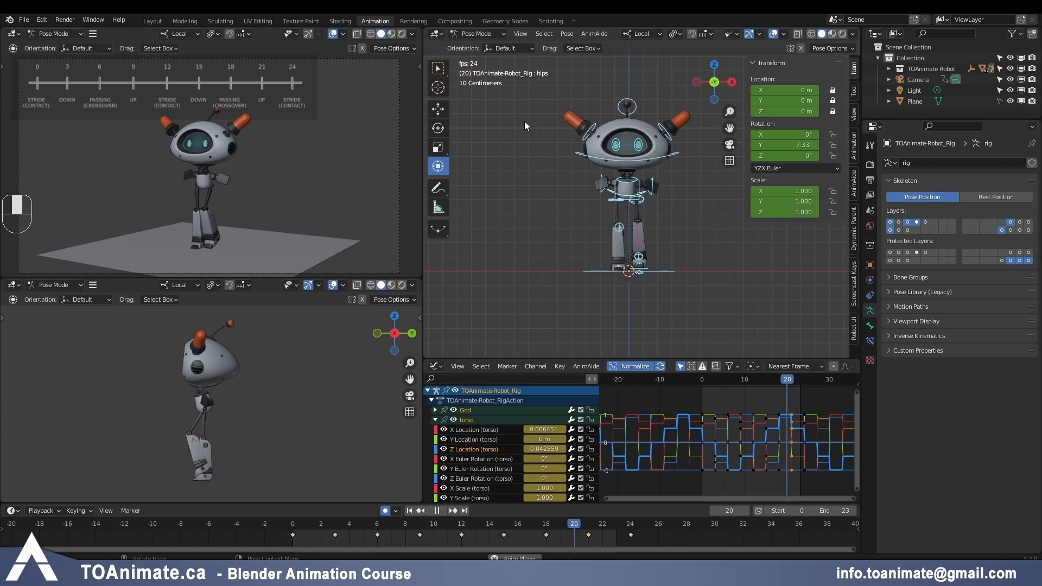
scroll(695, 225, up, 1)
shift+middle_drag(703, 243, 701, 255)
key(space)
Step: Isolate the torso control's X Location curve and go to frame 6
click(610, 201)
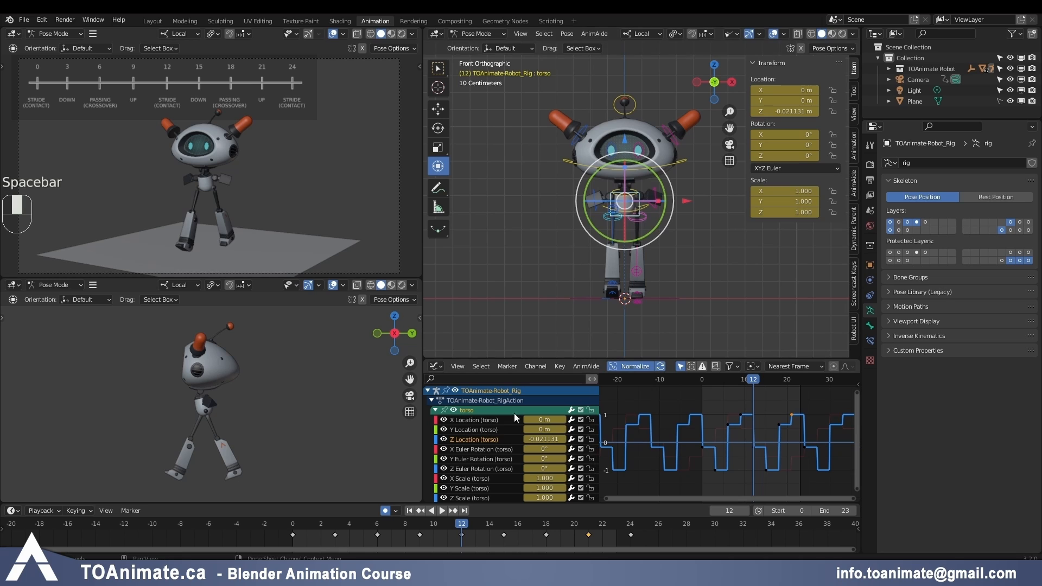
click(471, 420)
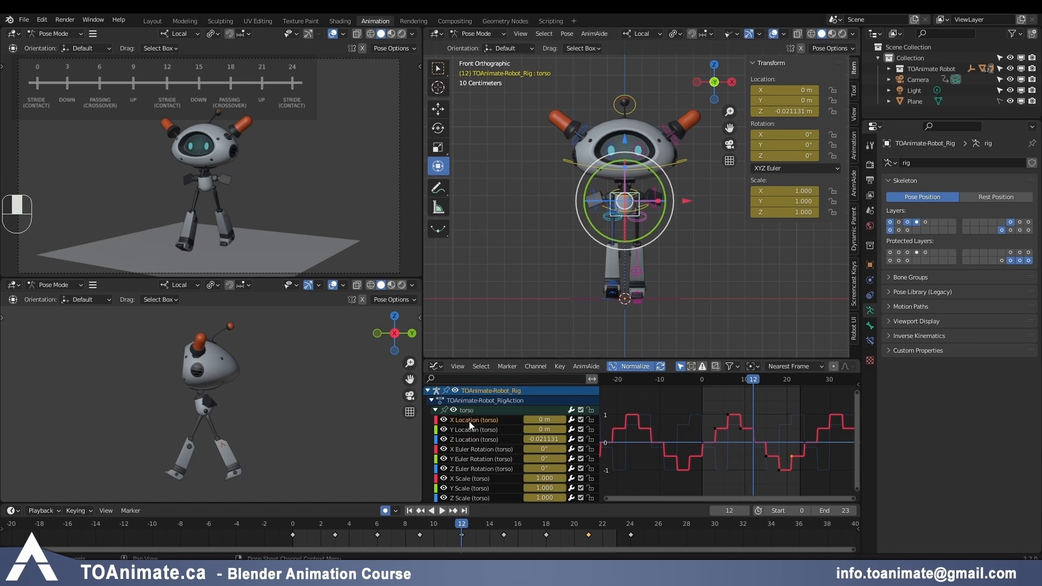
key(s)
right_click(746, 462)
click(728, 381)
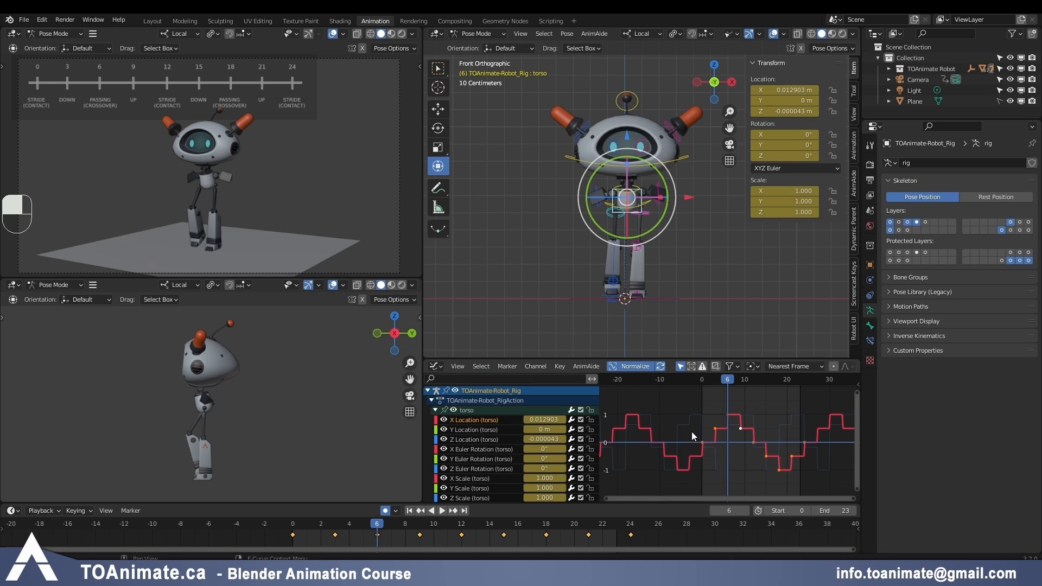
Step: Preview the torso's X Location keys with Bezier interpolation and return them to Constant
key(t)
click(662, 453)
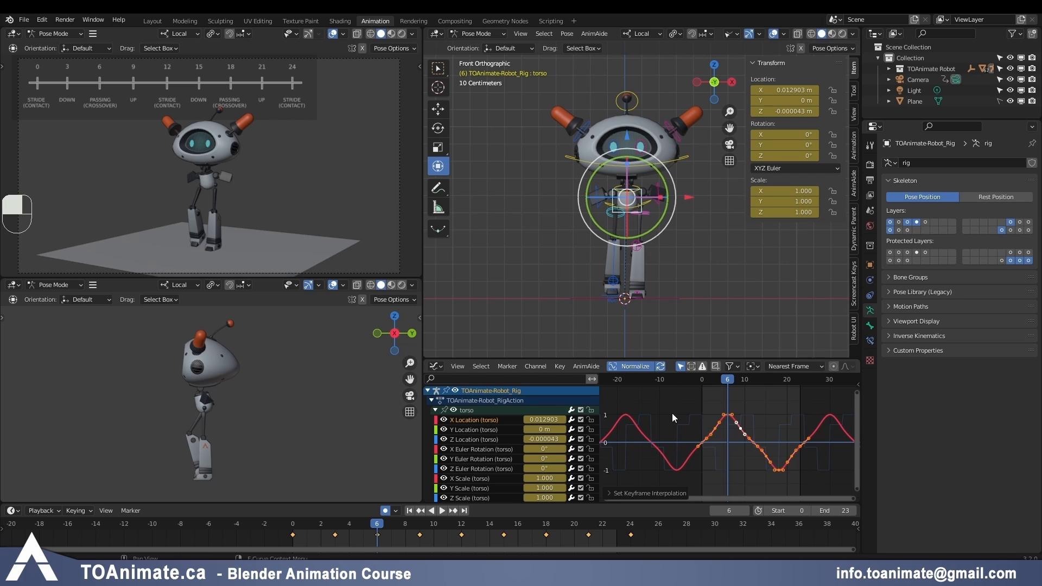
key(t)
click(738, 378)
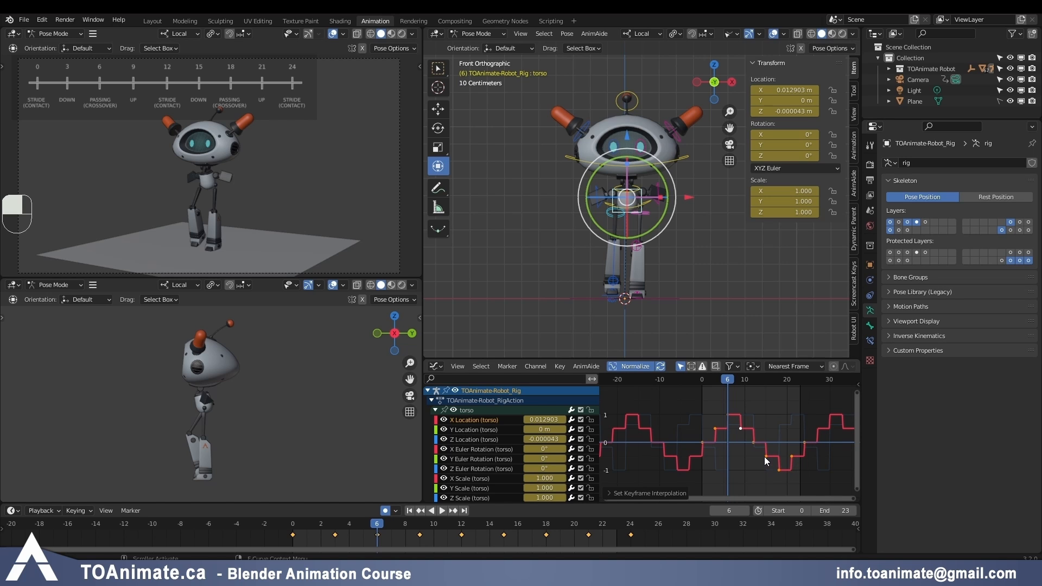
Step: Scale all torso X Location keys along Y by about 0.61 and play back the cycle
click(731, 419)
mouse_move(731, 419)
mouse_down()
mouse_move(728, 384)
mouse_move(736, 404)
mouse_up()
key(a)
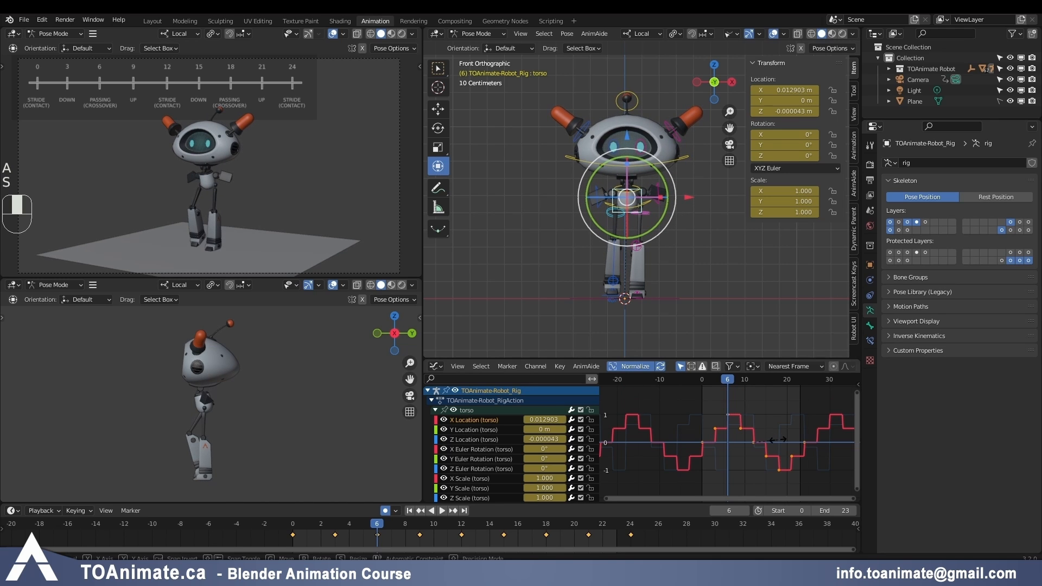
key(s)
key(y)
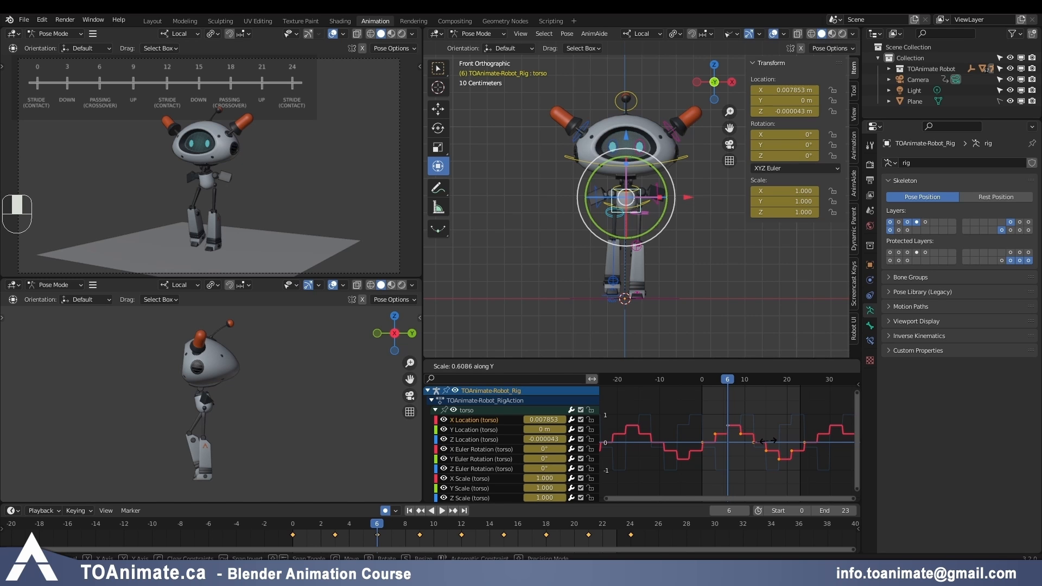
click(768, 440)
key(space)
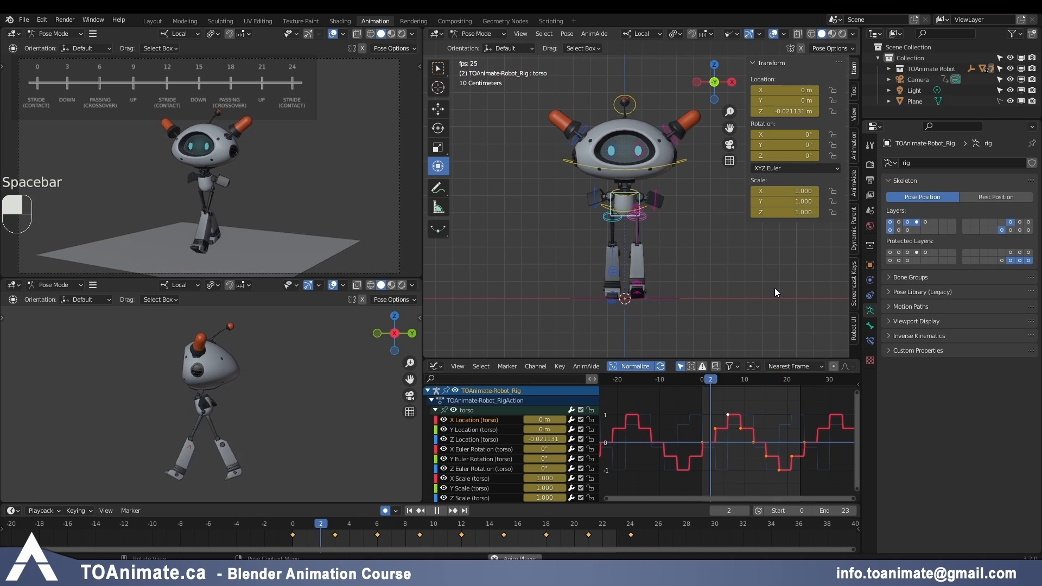
key(space)
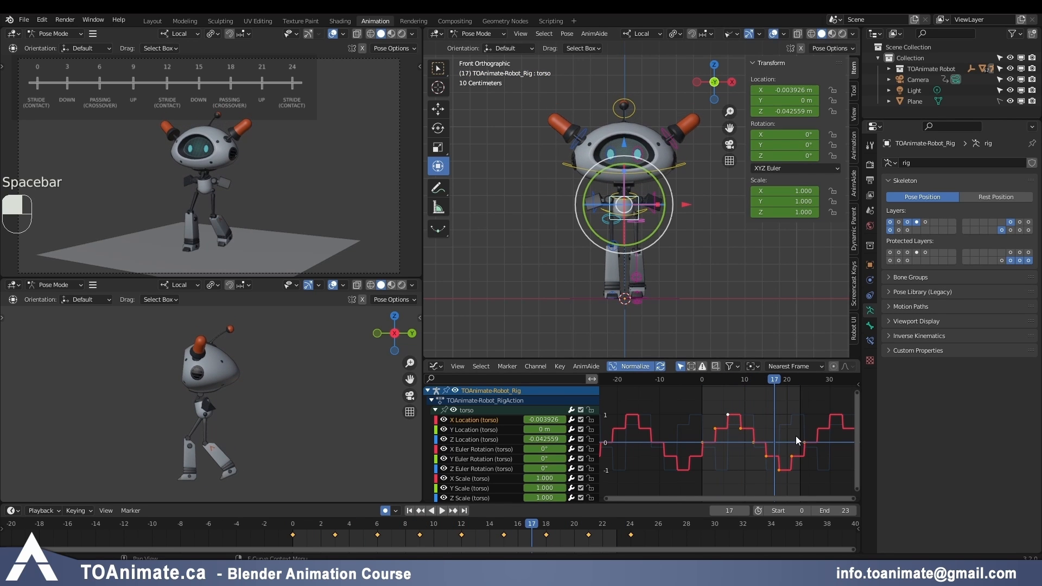
Step: Scale the torso's X Location keys along Y again by about 0.85 and replay the cycle
key(s)
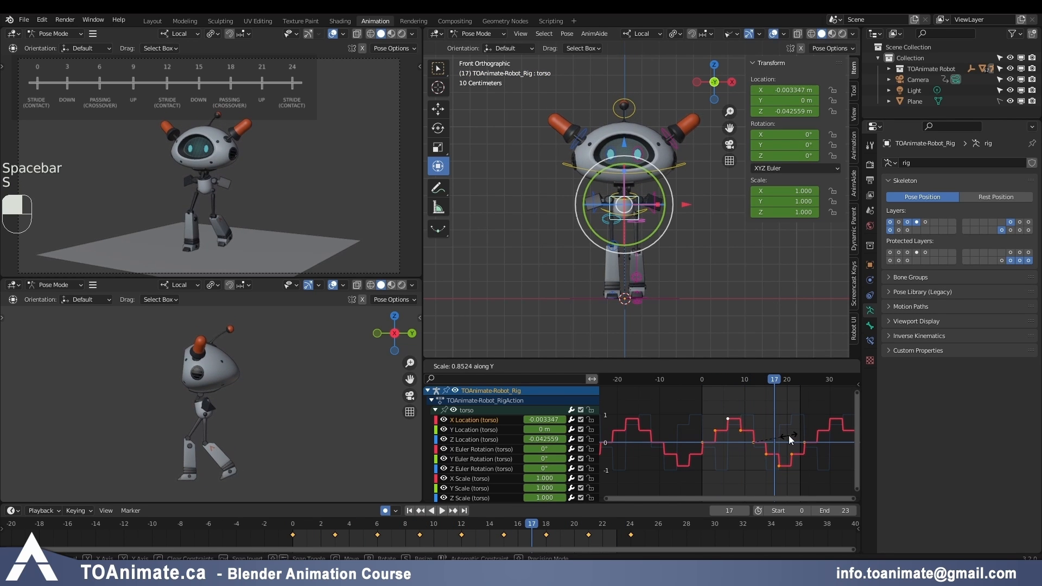
click(787, 435)
key(space)
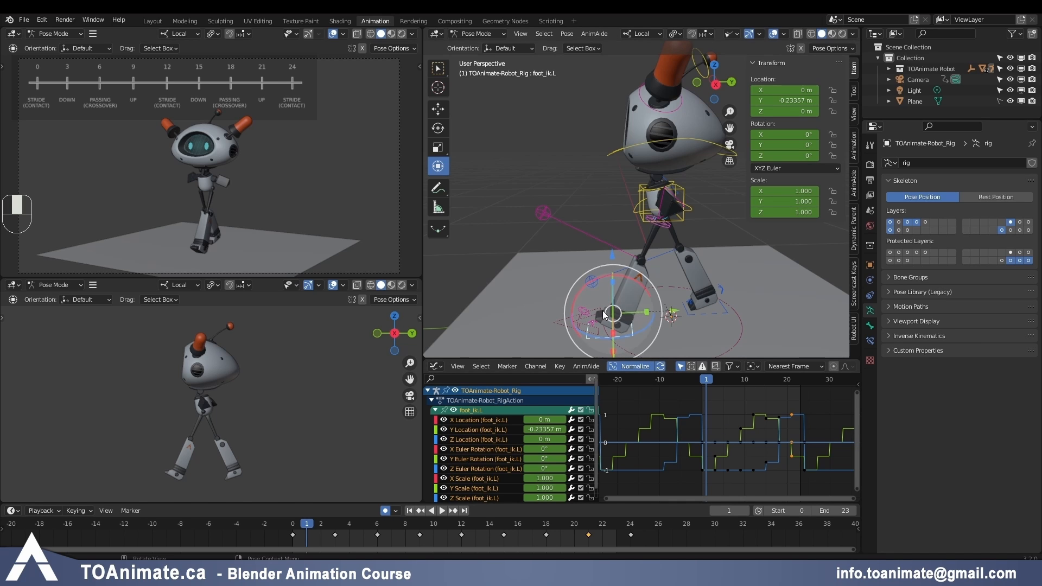
Step: Try Linear interpolation on all Y Location keys of the left foot control and undo it
click(481, 430)
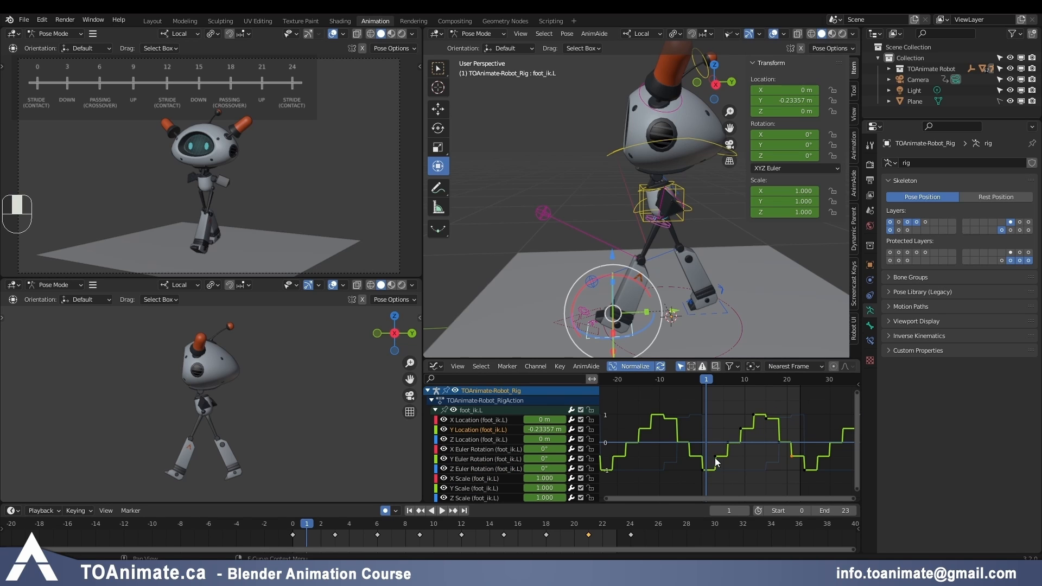
drag(709, 385, 804, 403)
click(702, 382)
key(a)
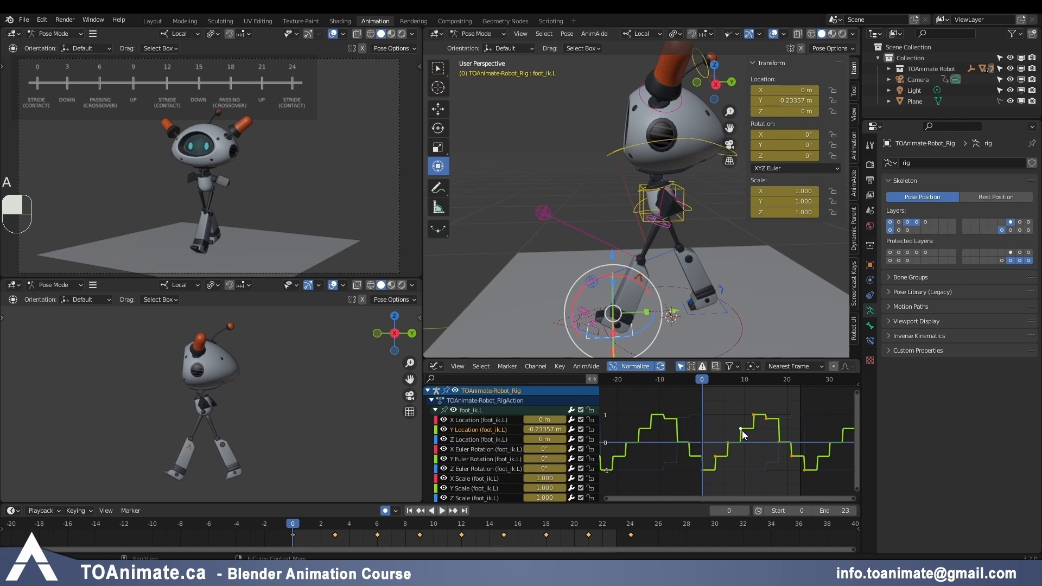
key(t)
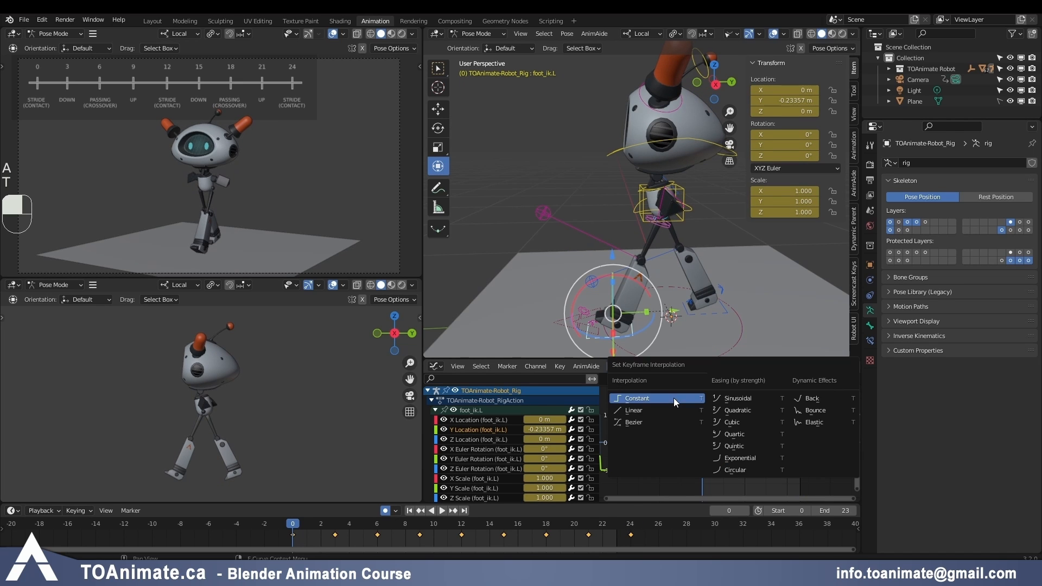
click(664, 409)
click(731, 471)
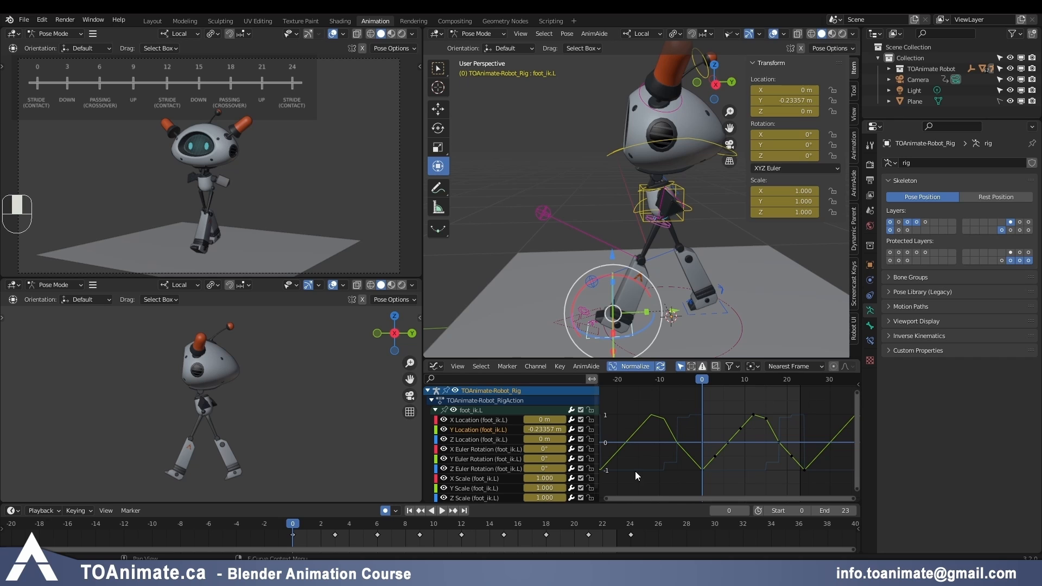
key(ctrl+z)
key(ctrl+z)
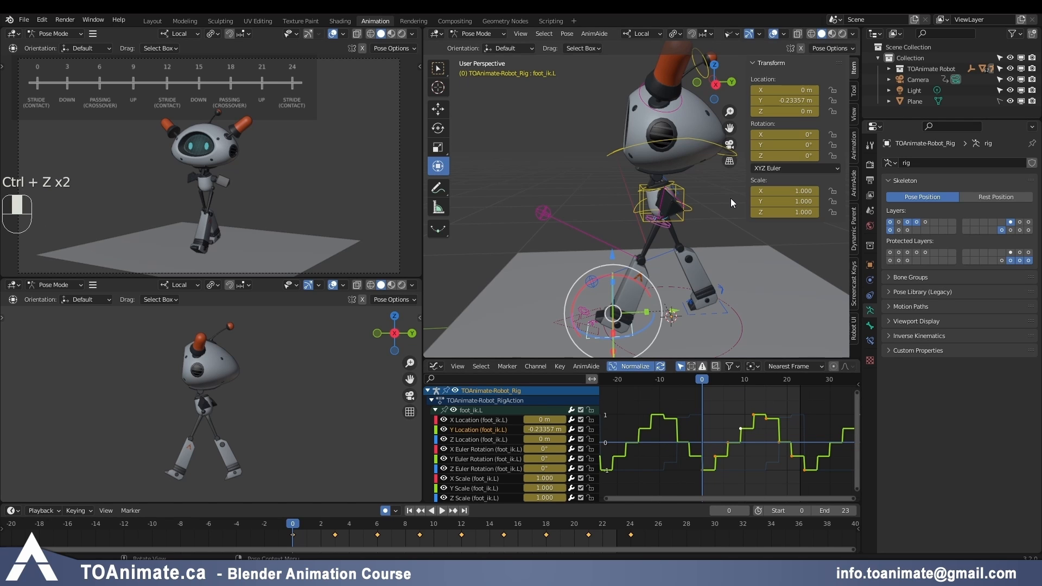
Step: Examine the torso control's Y Location curve at frame 0
click(685, 188)
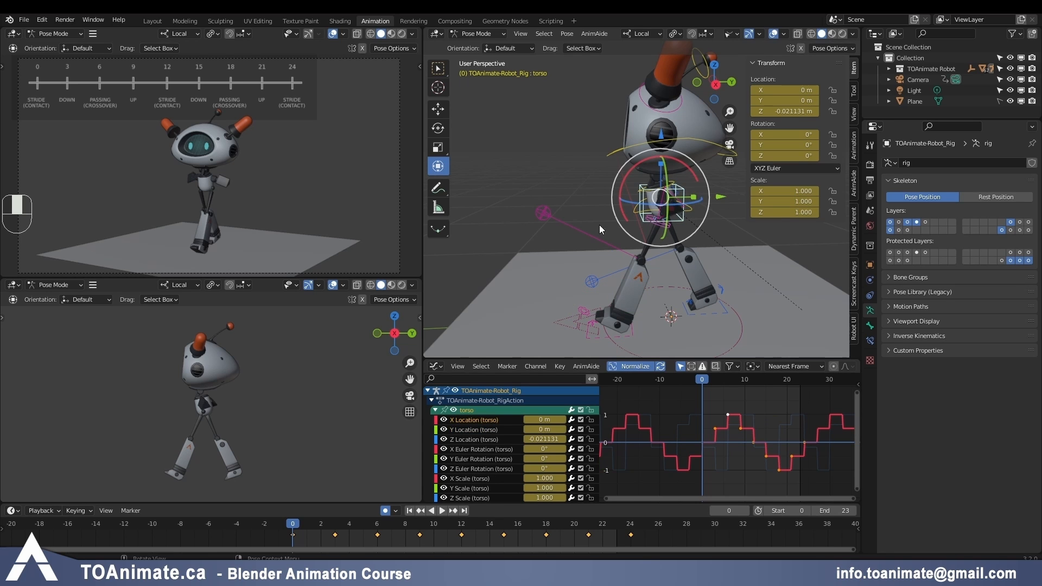
click(470, 432)
click(770, 477)
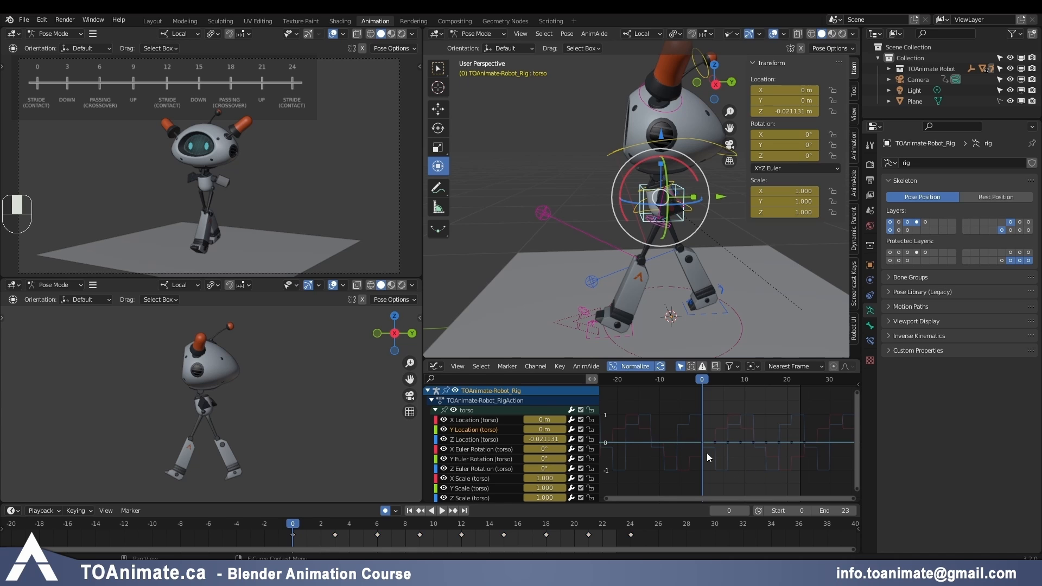
mouse_move(702, 381)
mouse_down()
mouse_move(755, 381)
mouse_move(703, 387)
mouse_up()
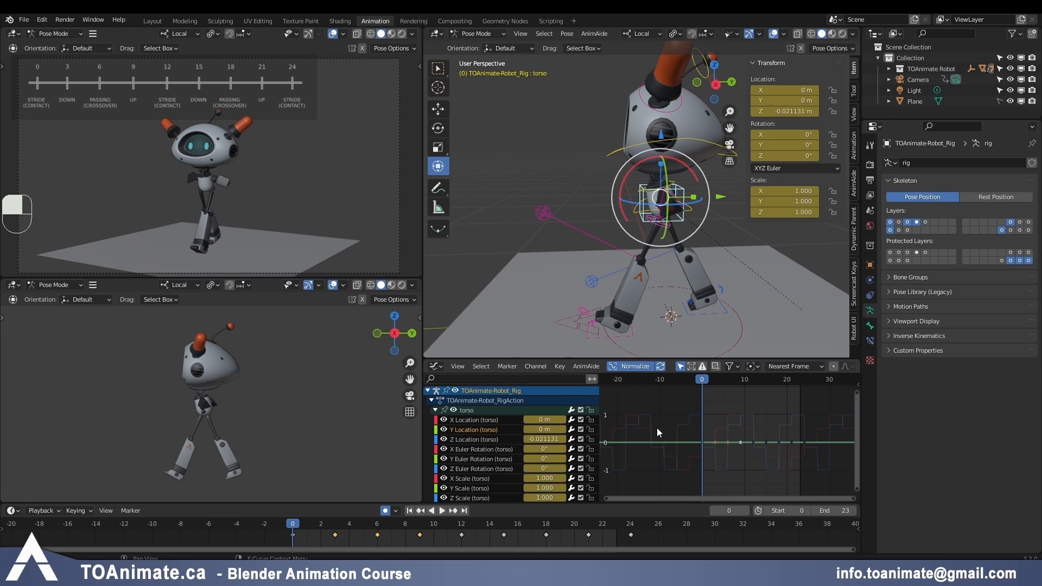
Step: Examine the torso's side-to-side motion on its X Location curve from the front, scrubbing from frame 0 to 6
middle_drag(587, 237, 697, 226)
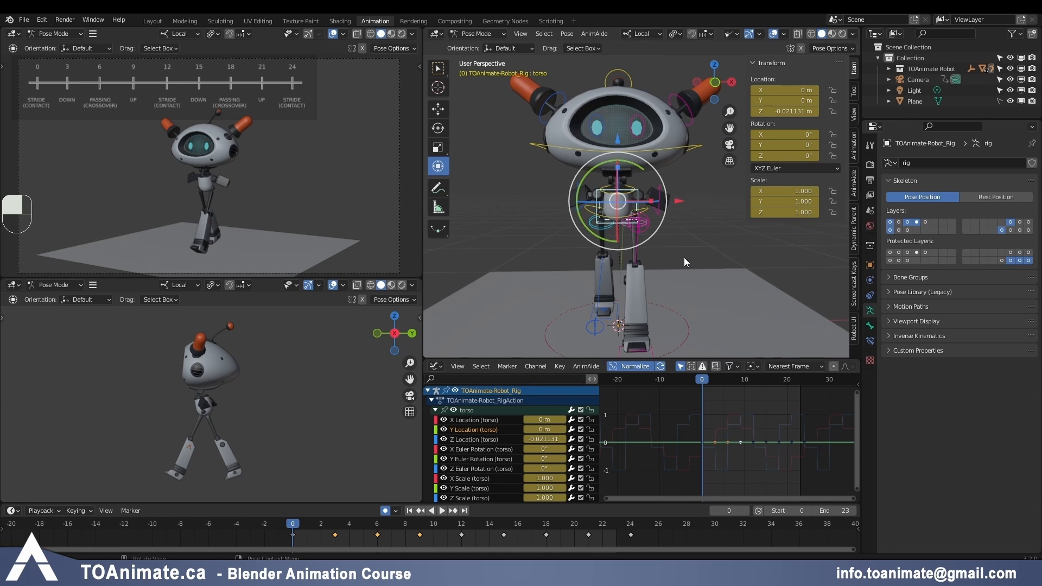
middle_drag(685, 261, 641, 202)
click(638, 199)
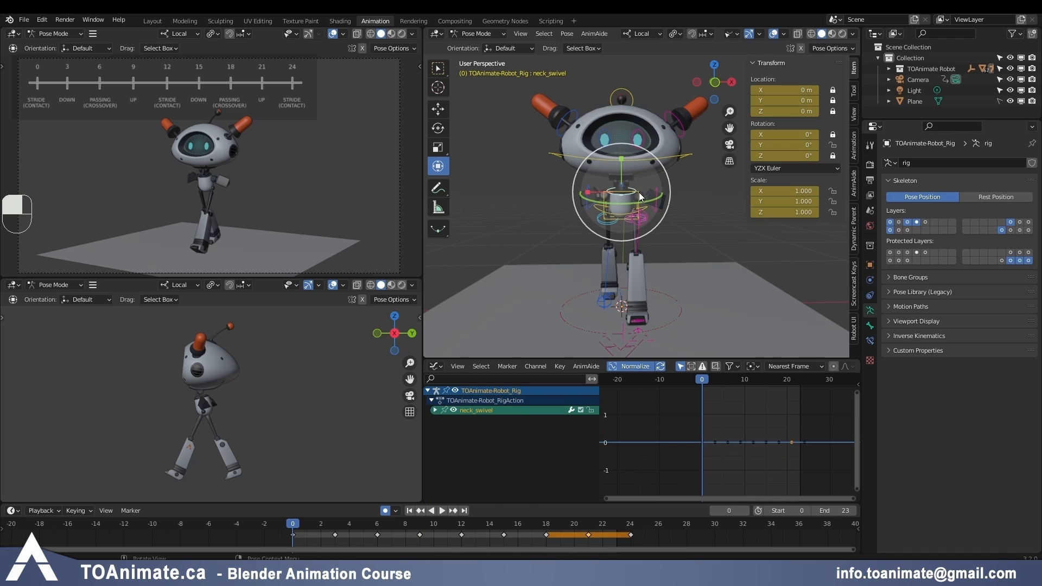
click(640, 192)
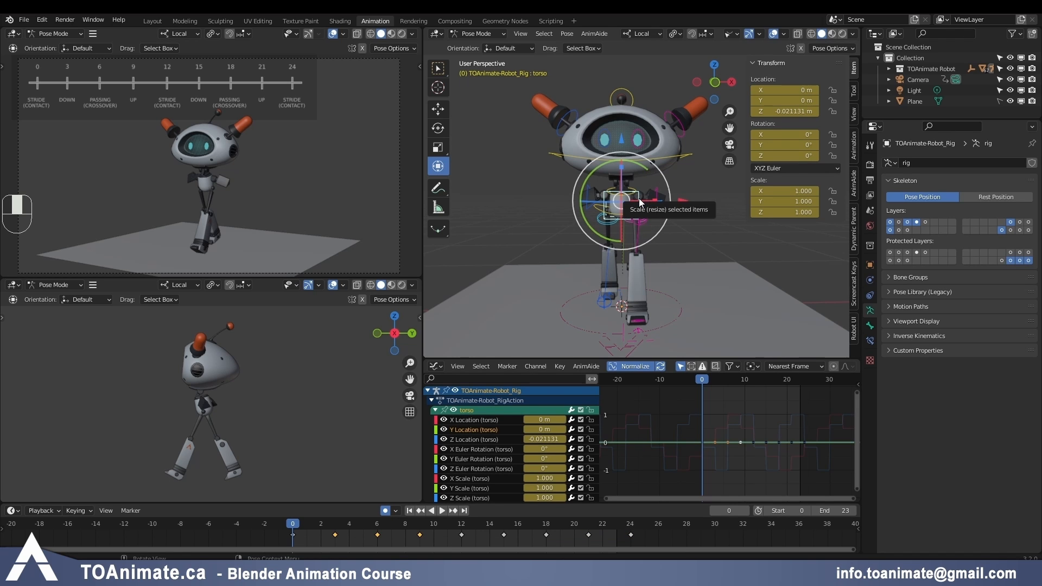
click(481, 419)
key(space)
mouse_move(703, 380)
mouse_down()
mouse_move(848, 381)
mouse_move(608, 381)
mouse_move(745, 386)
mouse_move(703, 390)
mouse_up()
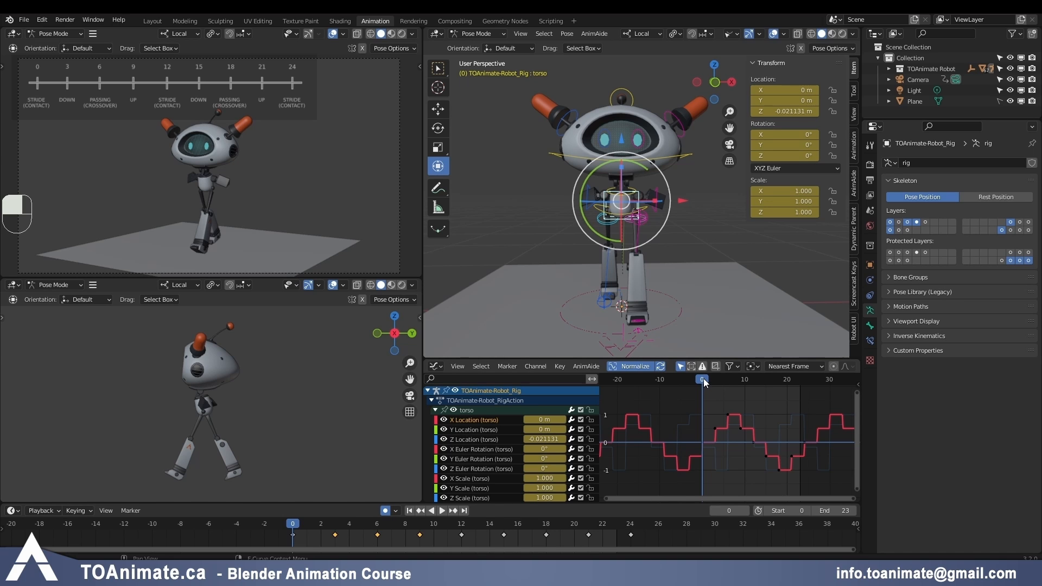
drag(703, 379, 728, 383)
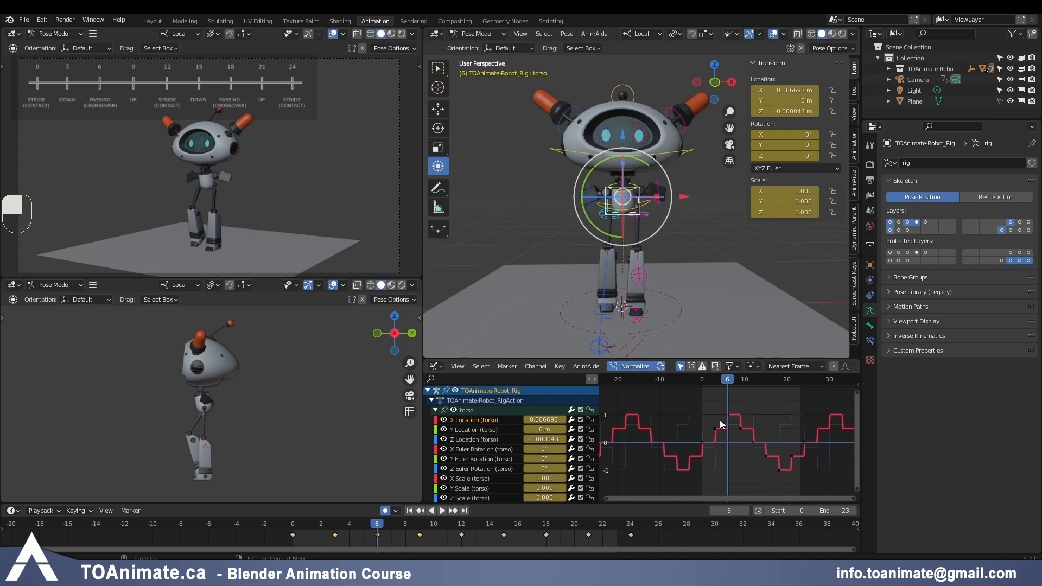
Step: Raise the torso's X Location keys at frames 3 and 9 by about 0.22 and lower those at frames 15 and 21
drag(709, 420, 761, 431)
key(g)
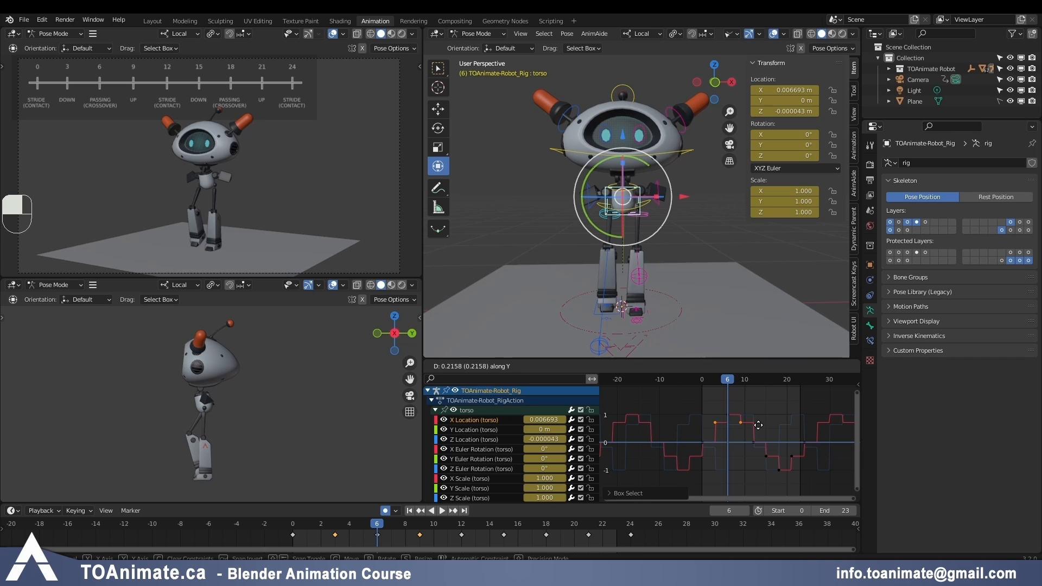
click(758, 426)
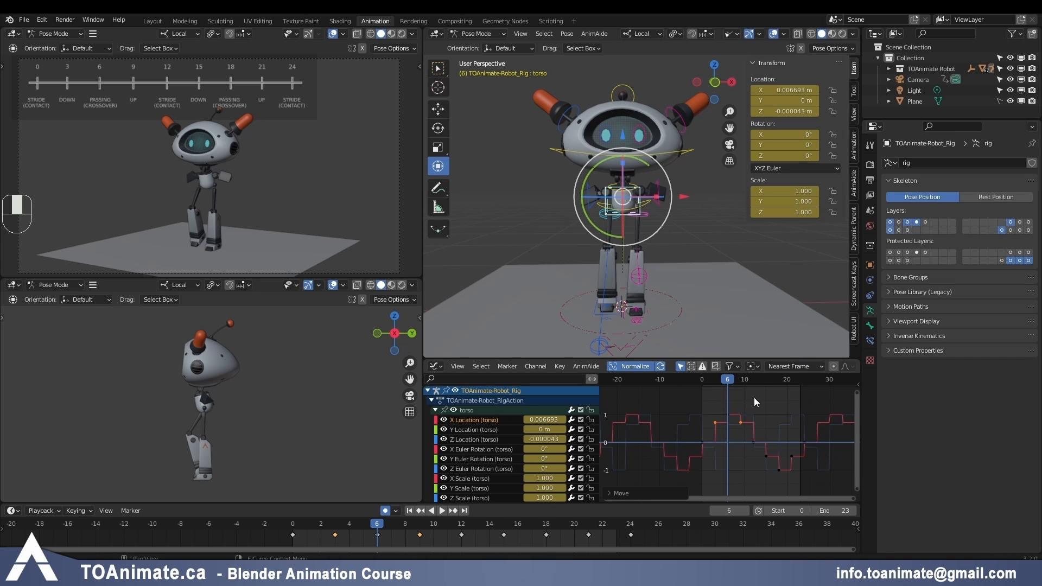
drag(758, 450, 823, 461)
key(g)
click(823, 466)
Step: Copy the torso's X Location value from frame 3 and enter it negated at frame 15 as -0.004791 m
click(718, 381)
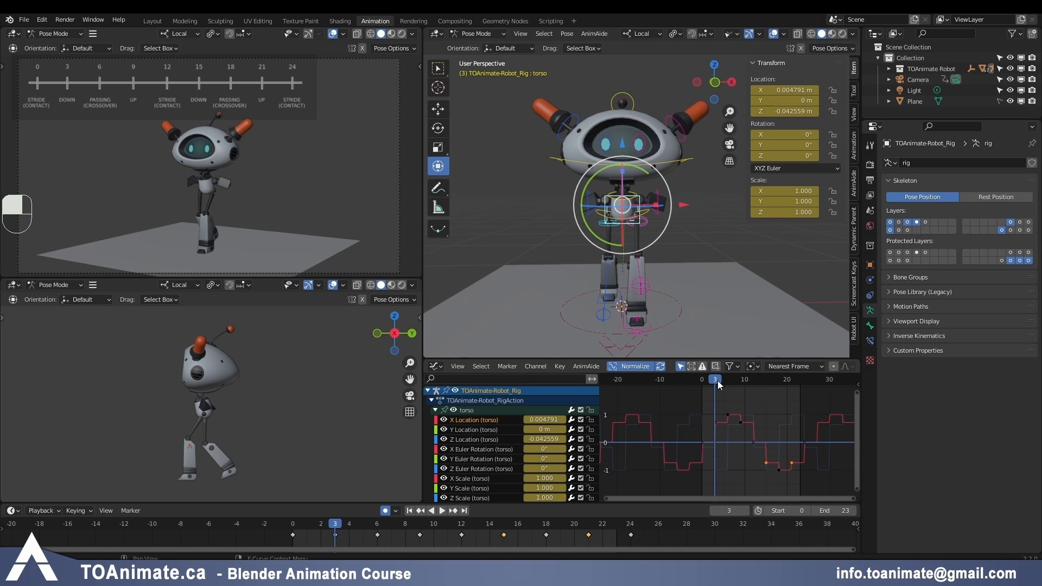
click(715, 422)
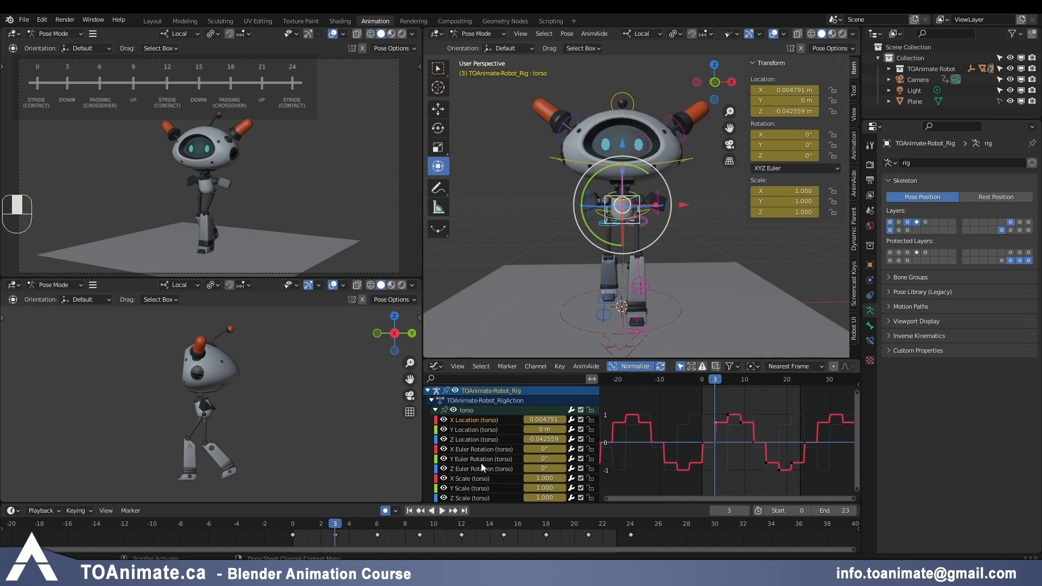
click(542, 420)
key(ctrl+c)
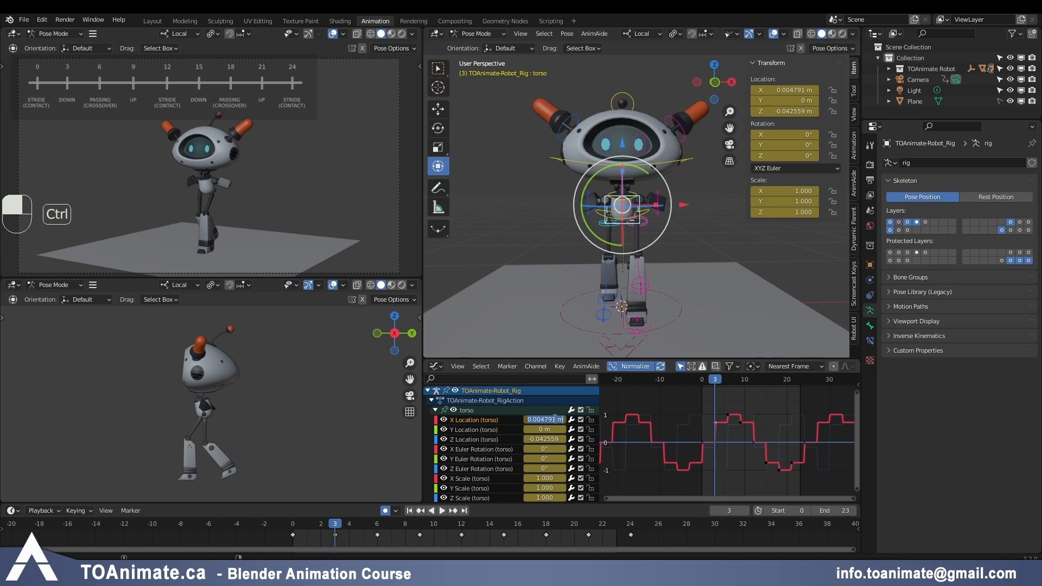
click(769, 383)
drag(768, 382, 767, 383)
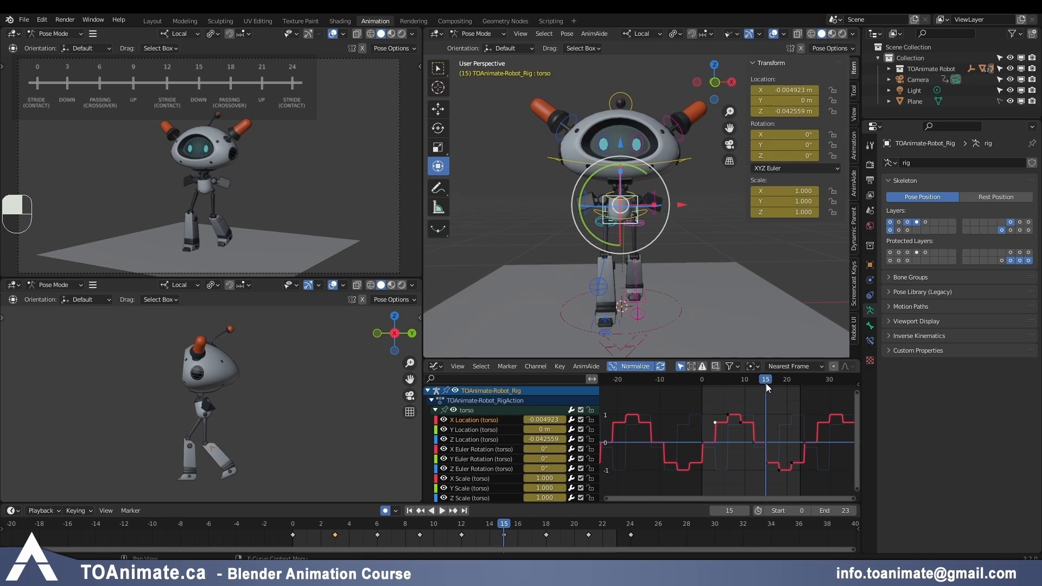
click(534, 420)
key(ctrl+v)
text(-)
key(Return)
Step: Copy the torso's X Location key at frame 15 and paste it at frame 21
click(765, 463)
key(ctrl+c)
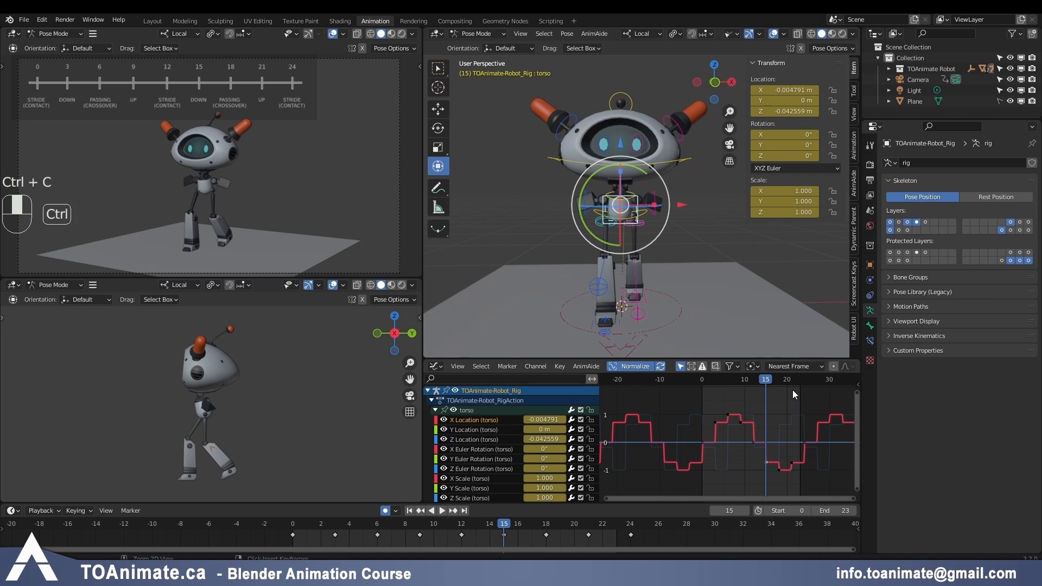
click(796, 381)
drag(794, 381, 791, 383)
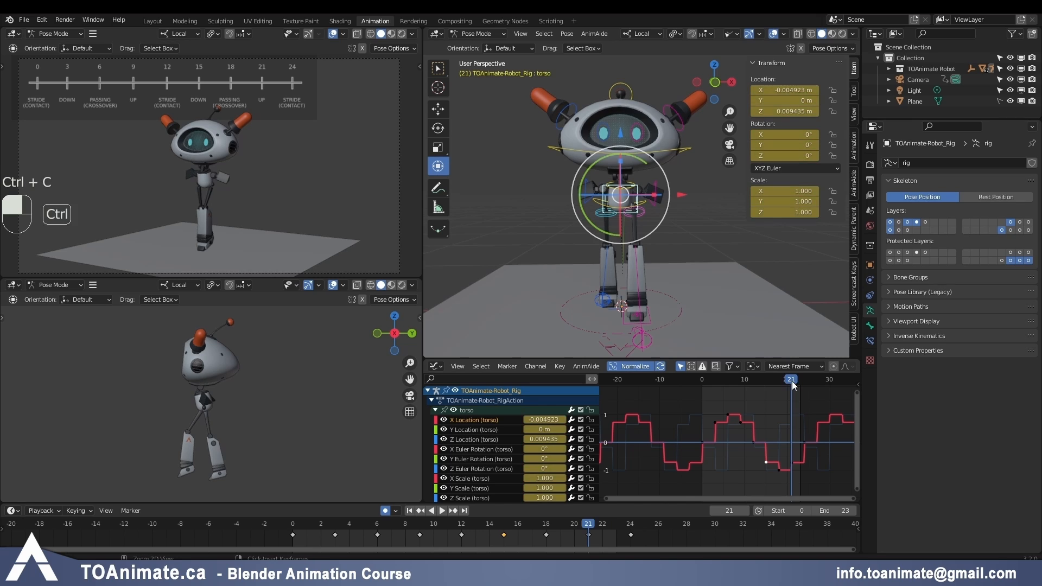
key(ctrl+v)
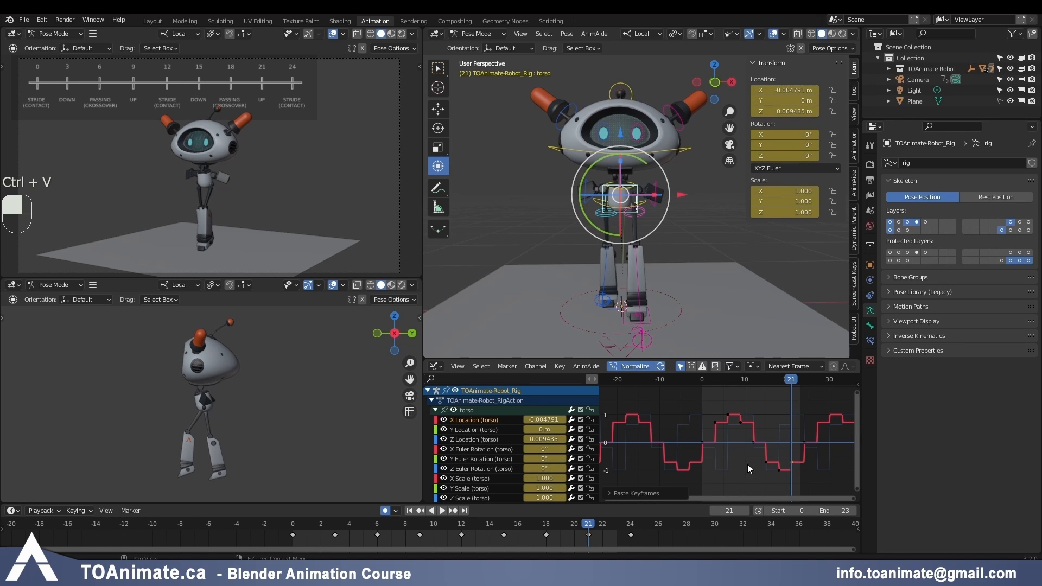
Step: Replay the walk cycle and examine the torso's weight shift over the feet at frame 6 from the front
click(716, 381)
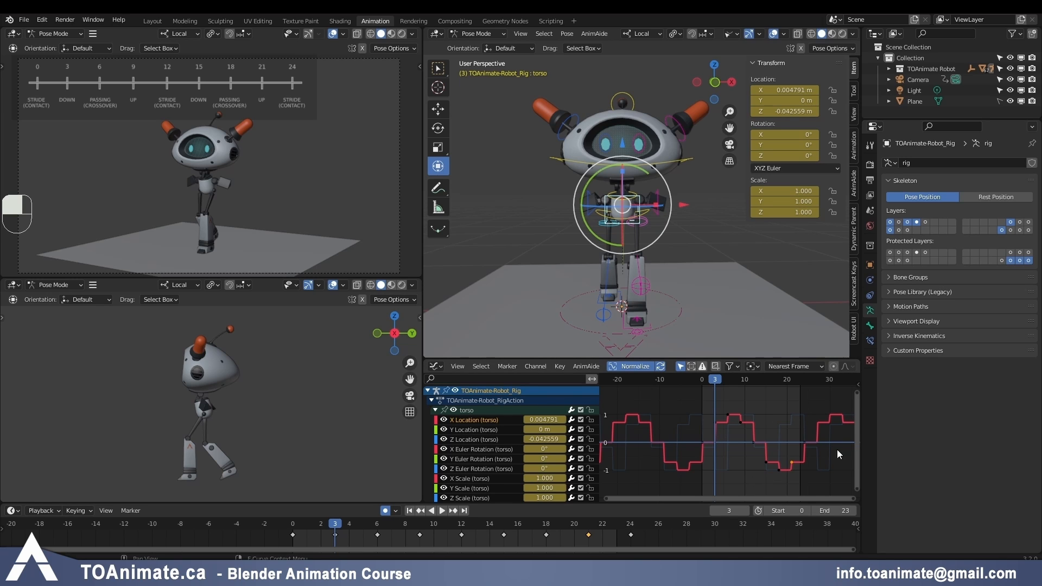
key(space)
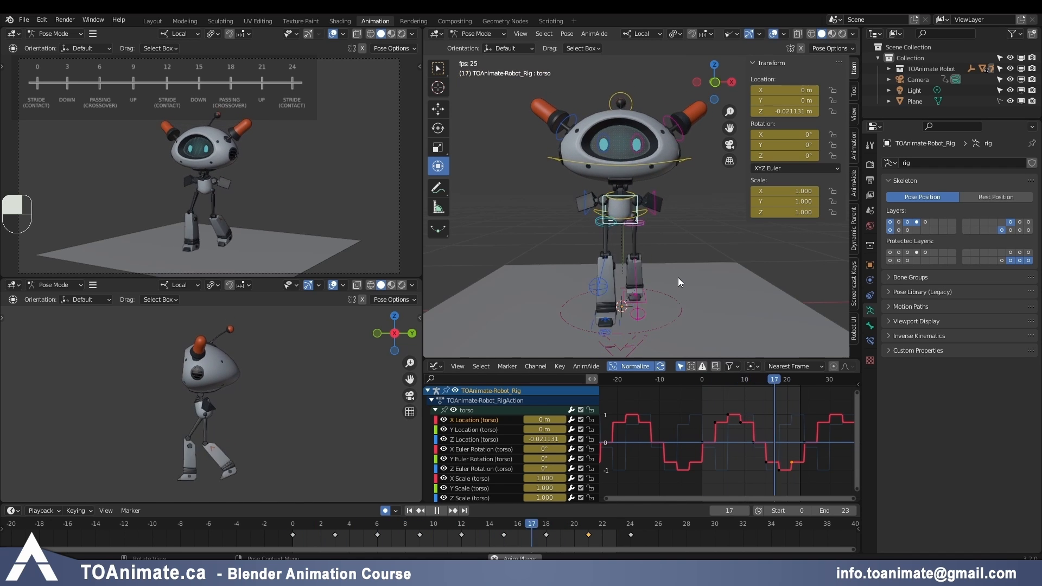
key(space)
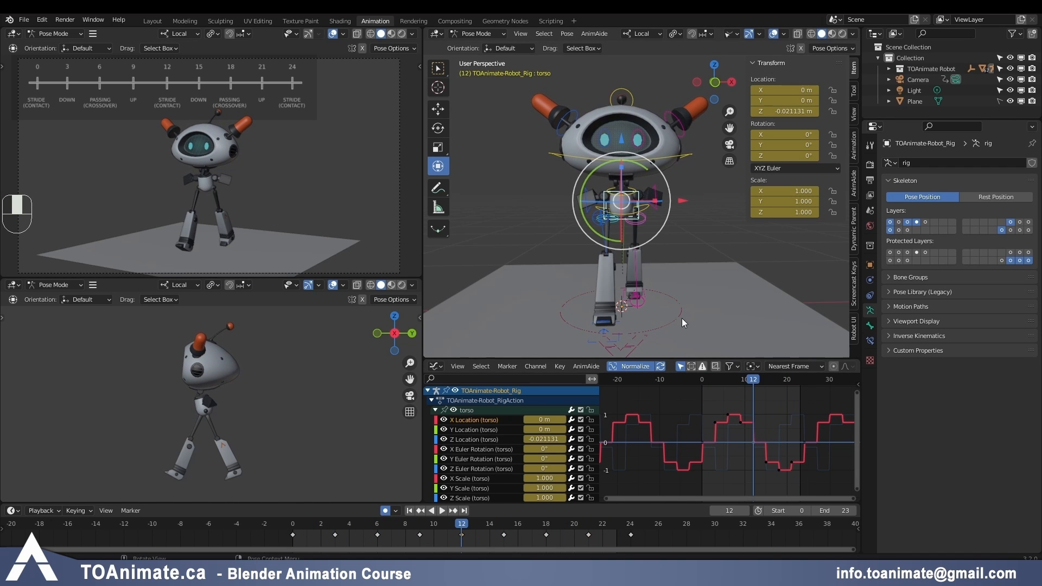
shift+middle_drag(709, 309, 686, 327)
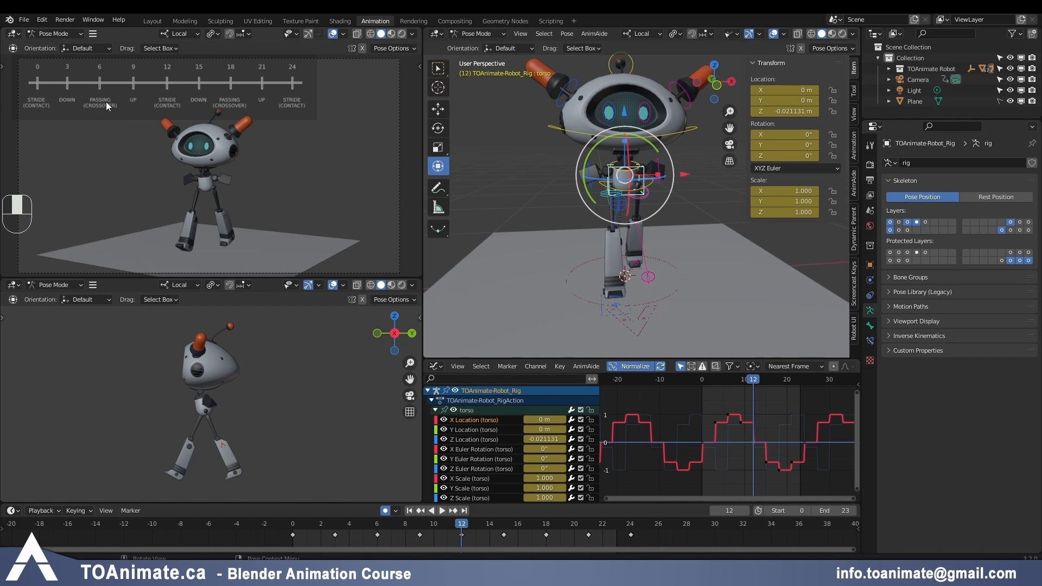
click(377, 524)
key(space)
key(space)
click(718, 84)
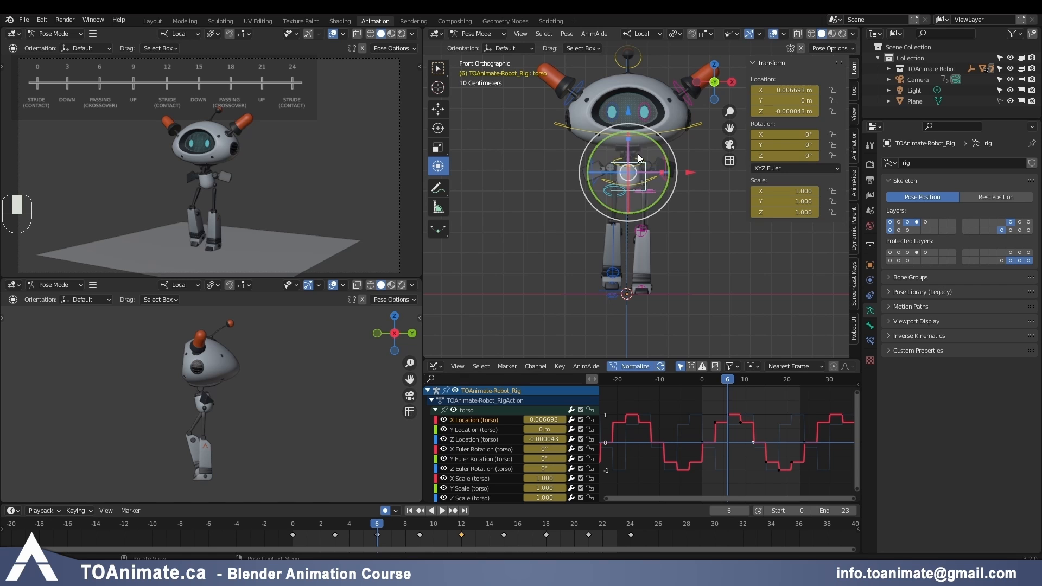
key(space)
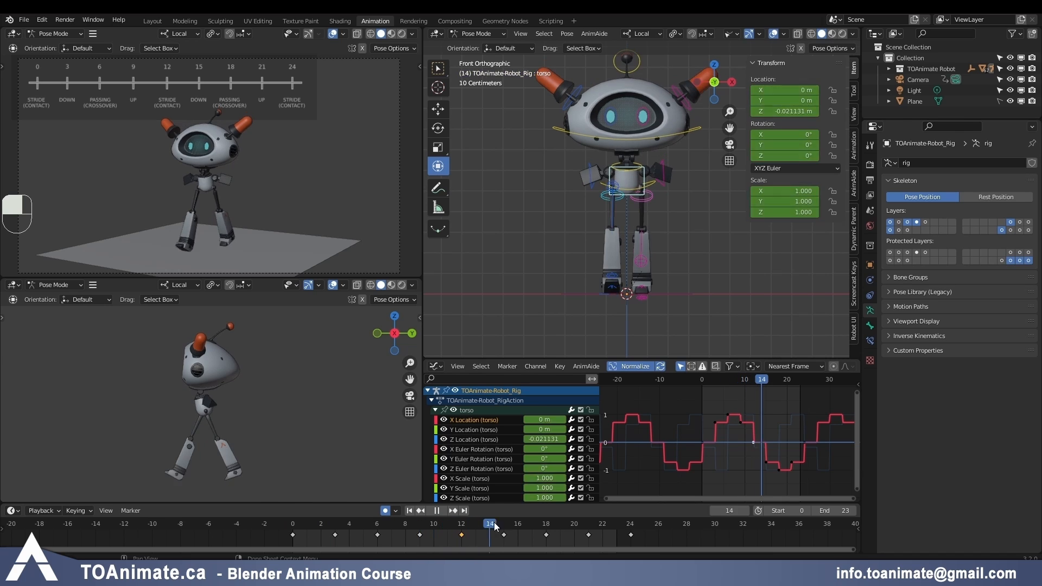
drag(522, 524, 376, 526)
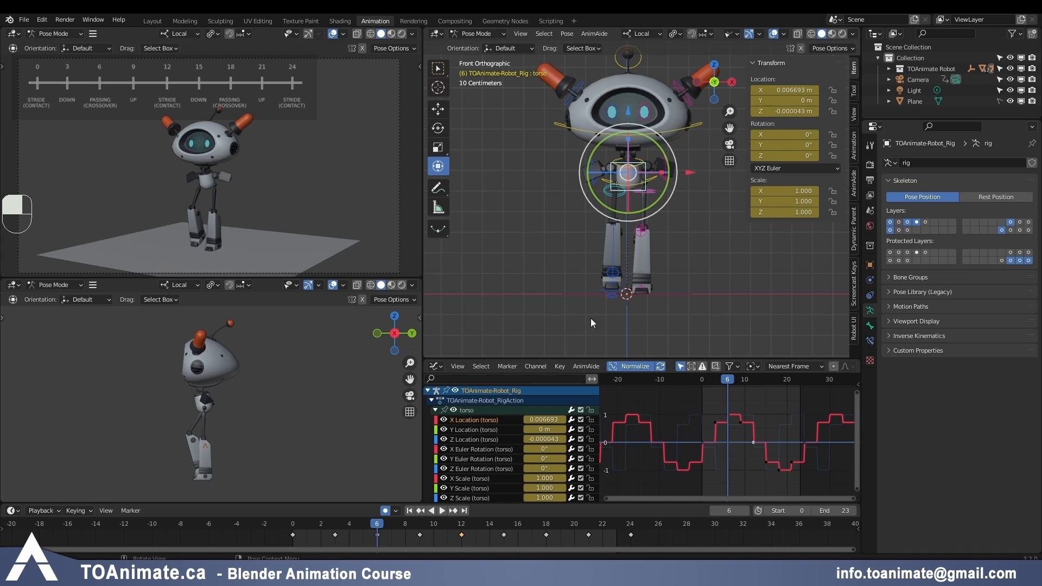
Step: Move the right foot control inward along local X at frame 6 to 0.018422 m
click(598, 289)
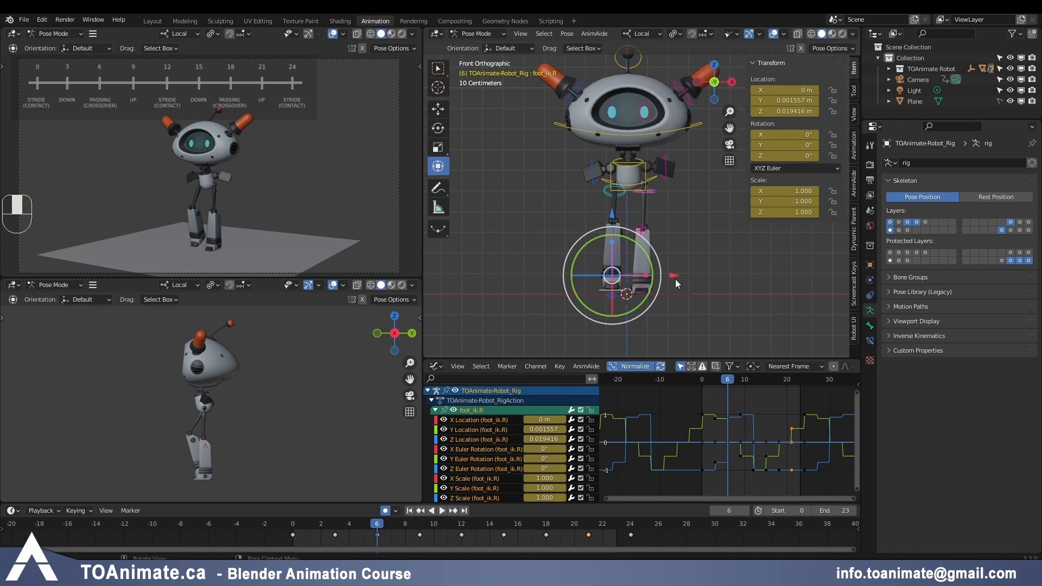
mouse_move(676, 276)
mouse_down()
mouse_move(655, 275)
mouse_move(678, 271)
mouse_up()
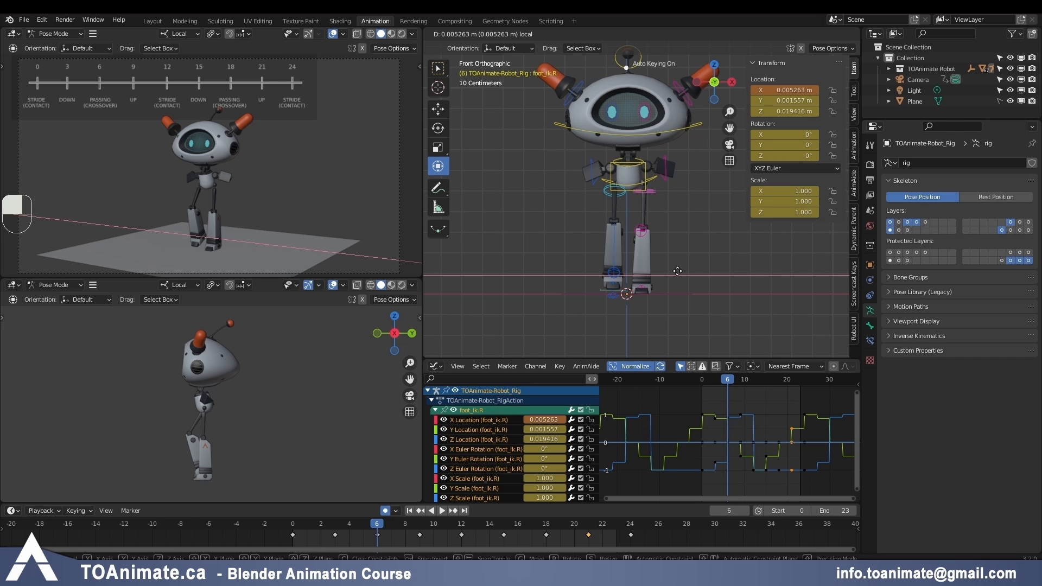
drag(678, 271, 680, 270)
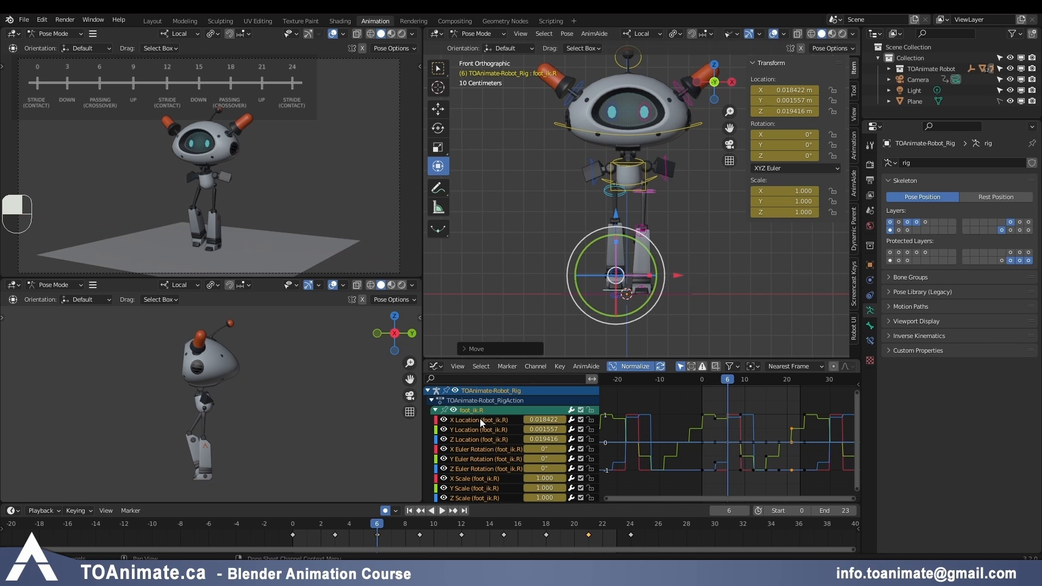
Step: Copy the right foot's X Location from frame 6 and enter it negated on the left foot control at frame 18 as -0.018422 m
click(479, 420)
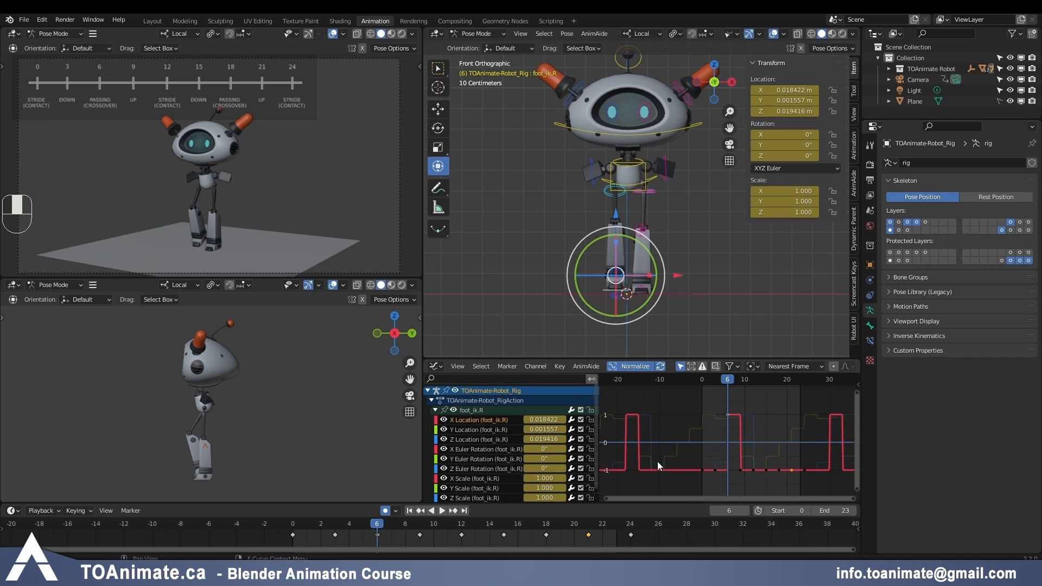
double_click(542, 420)
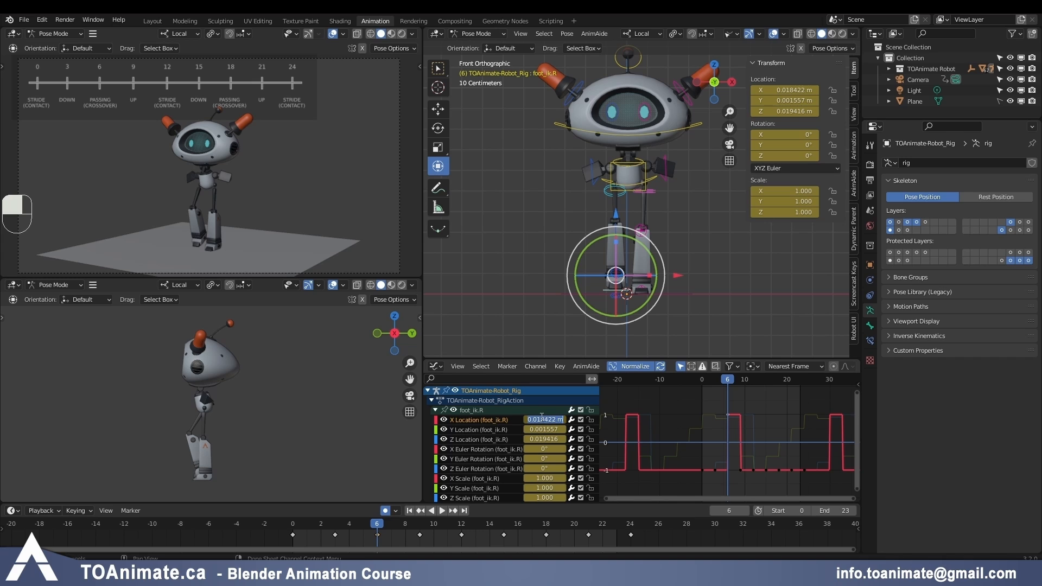
key(ctrl+c)
click(779, 379)
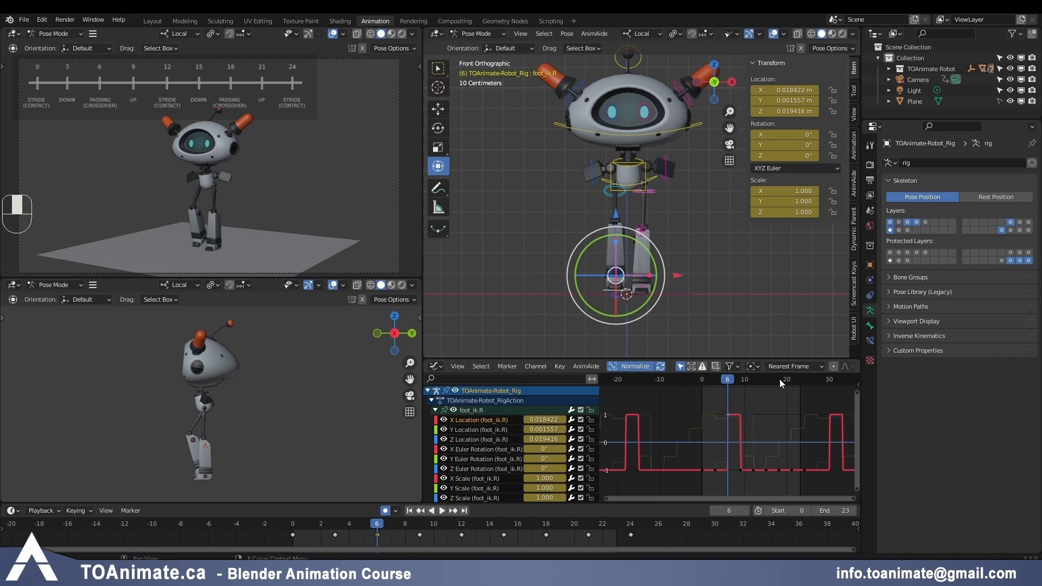
click(657, 298)
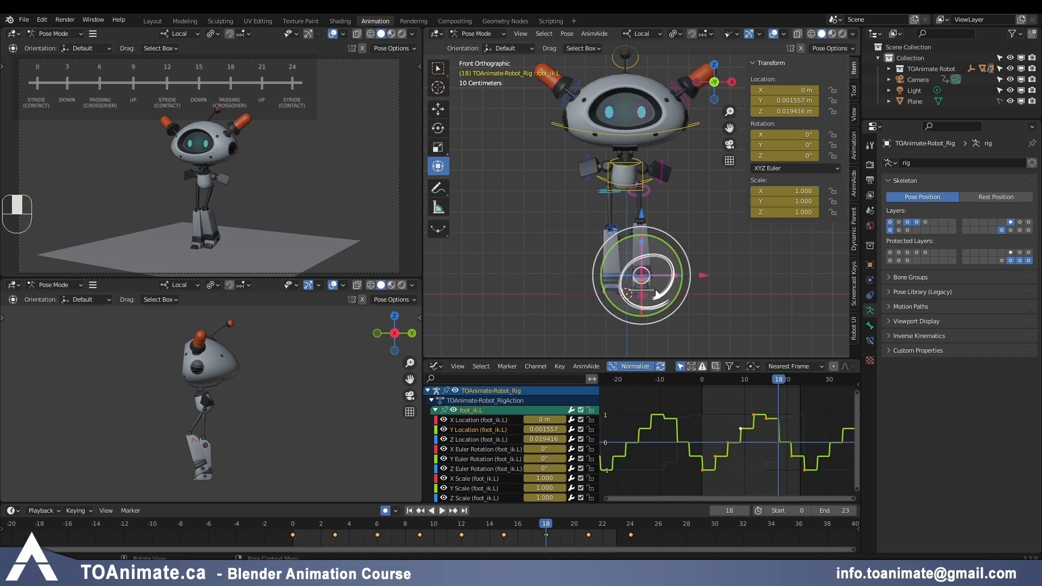
click(537, 418)
key(ctrl+v)
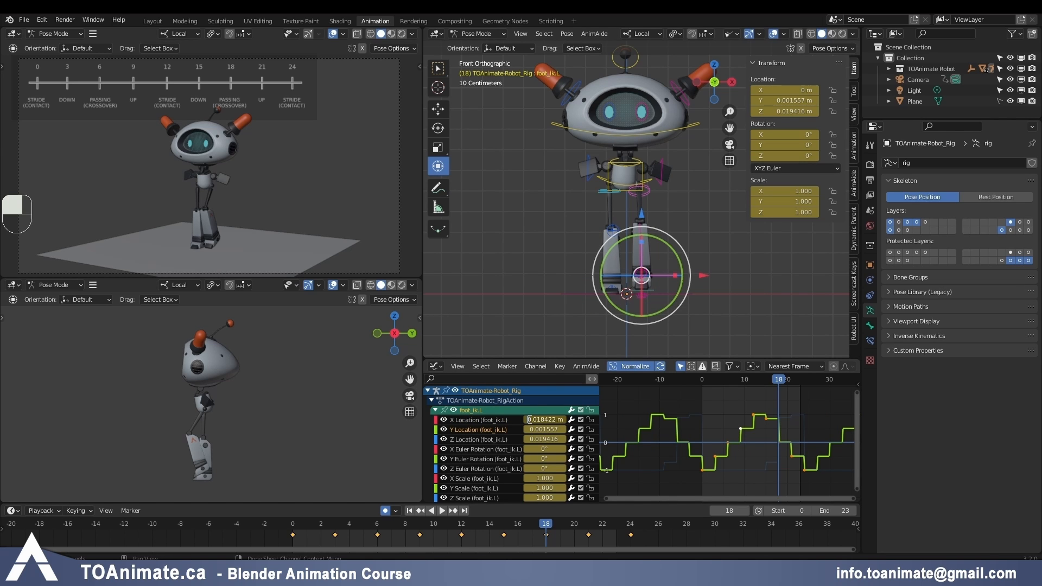
text(-)
key(Return)
click(754, 435)
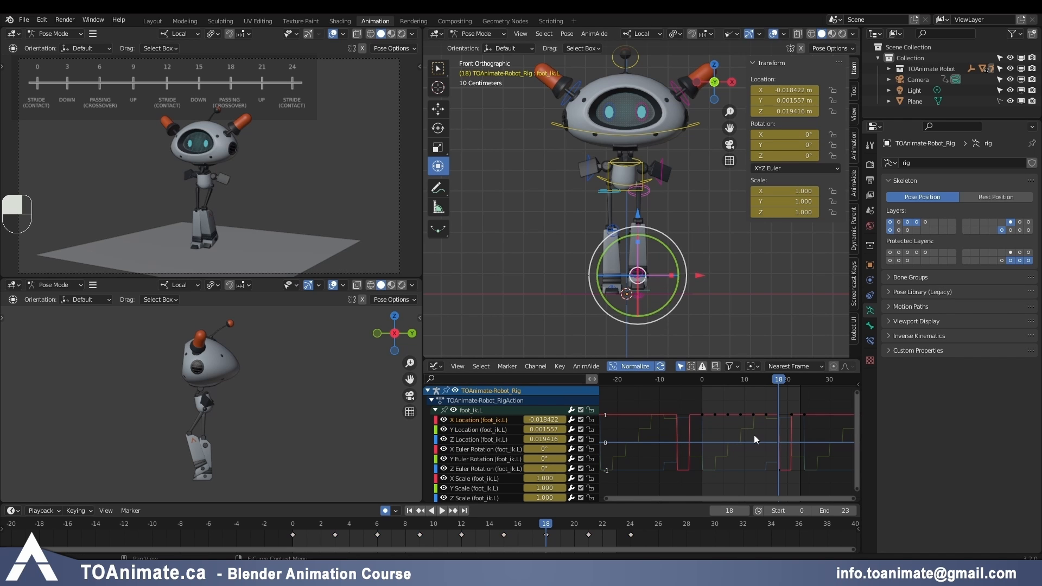
Step: Lower the left foot's X Location keys at frames 15 and 21 along Y to -0.004157 m
key(space)
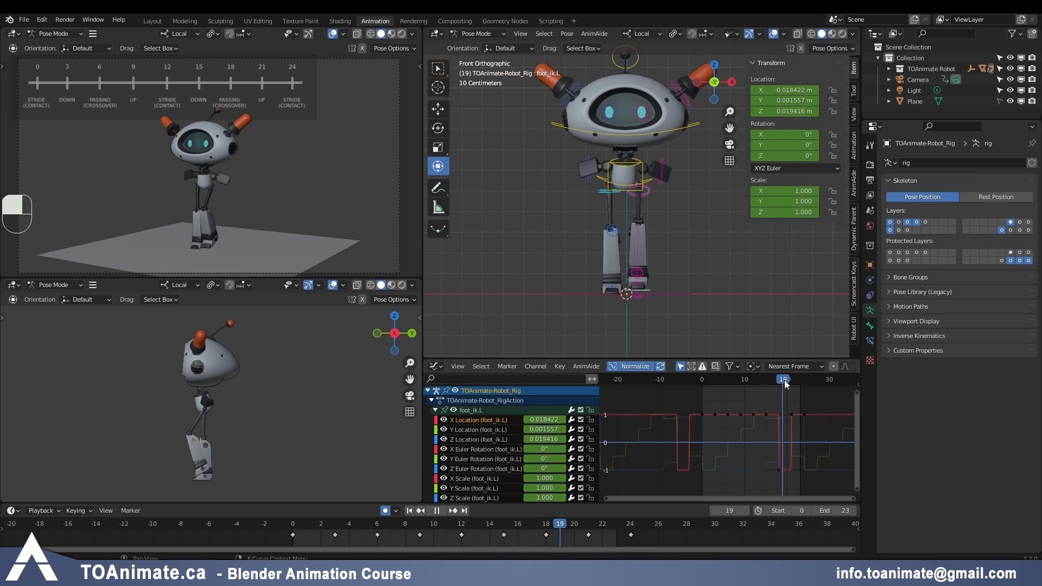
key(space)
drag(764, 400, 800, 421)
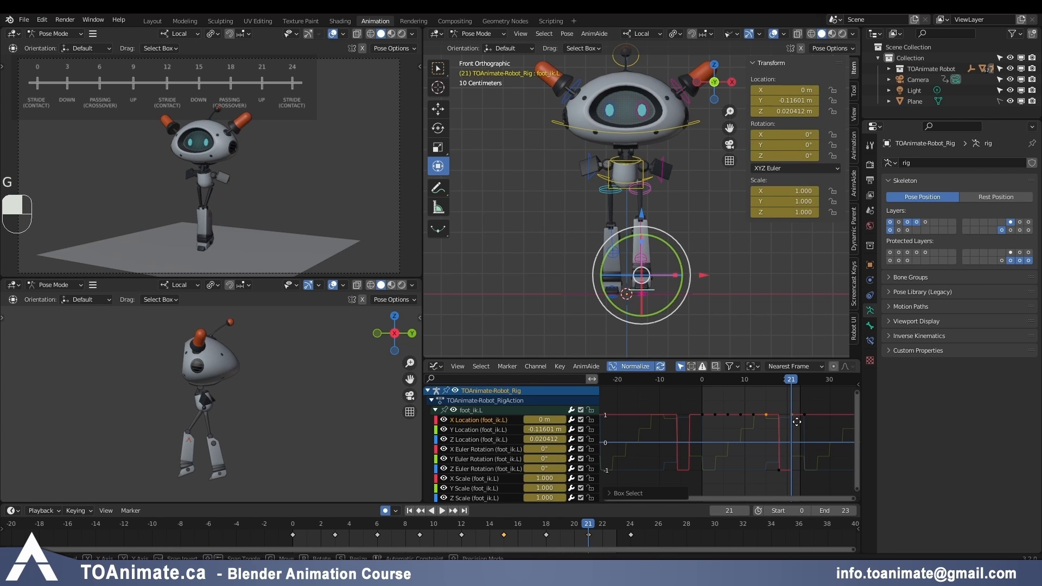
key(g)
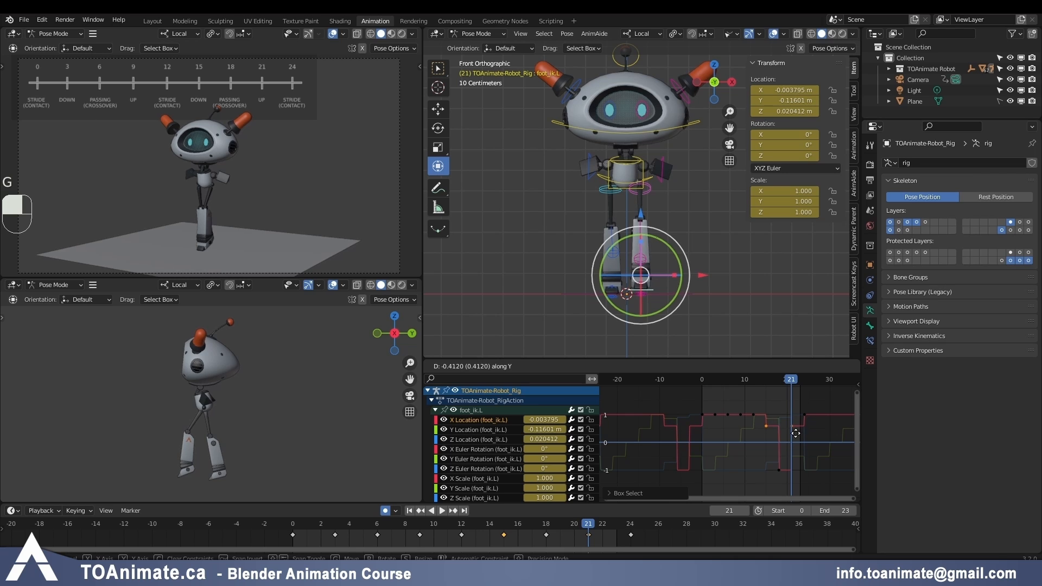
click(795, 434)
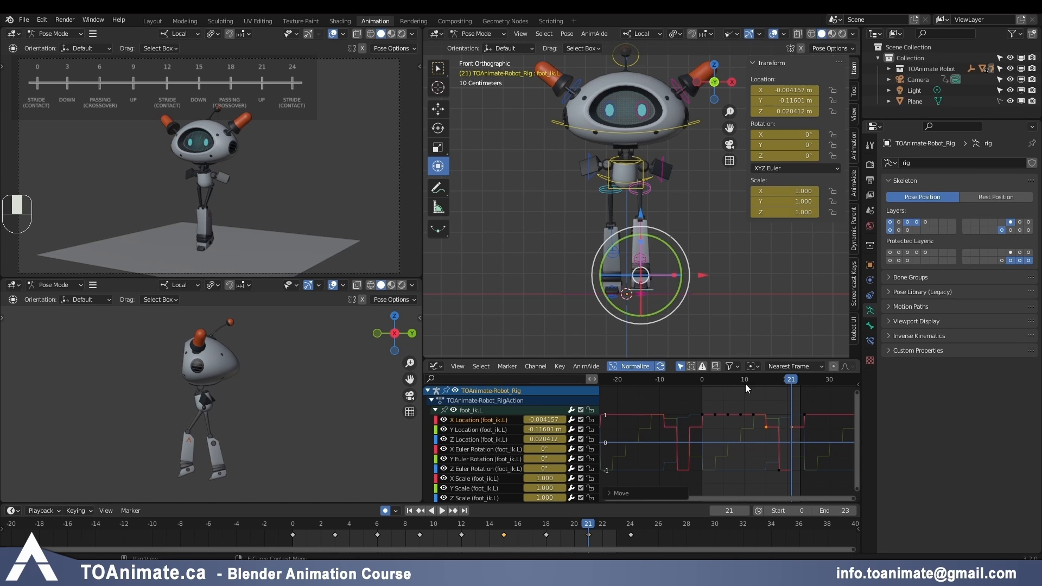
Step: Raise the left foot's X Location key at frame 15 along Y by about 0.16, to about -0.0027 m
key(space)
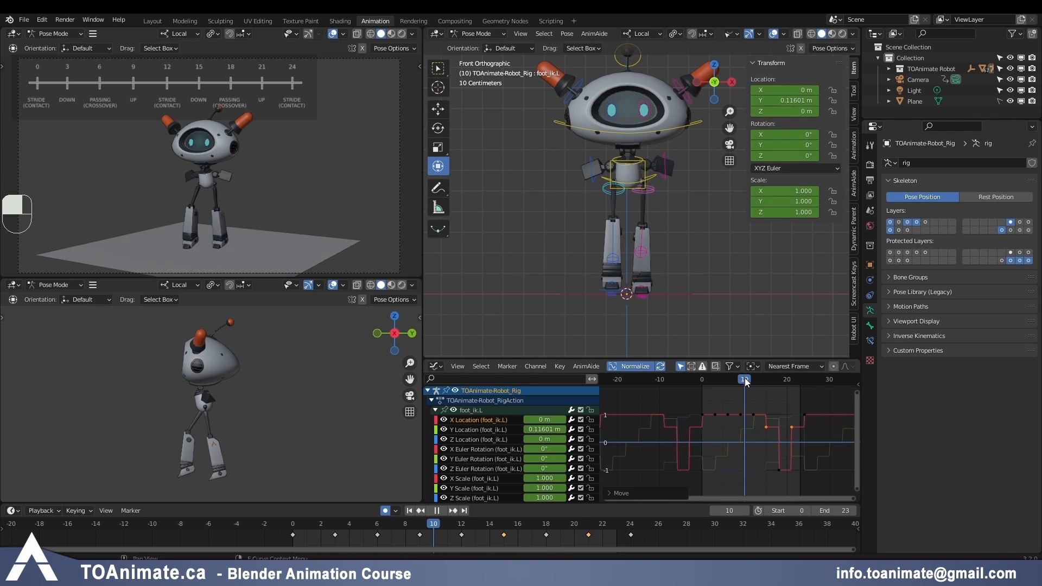
drag(744, 379, 769, 384)
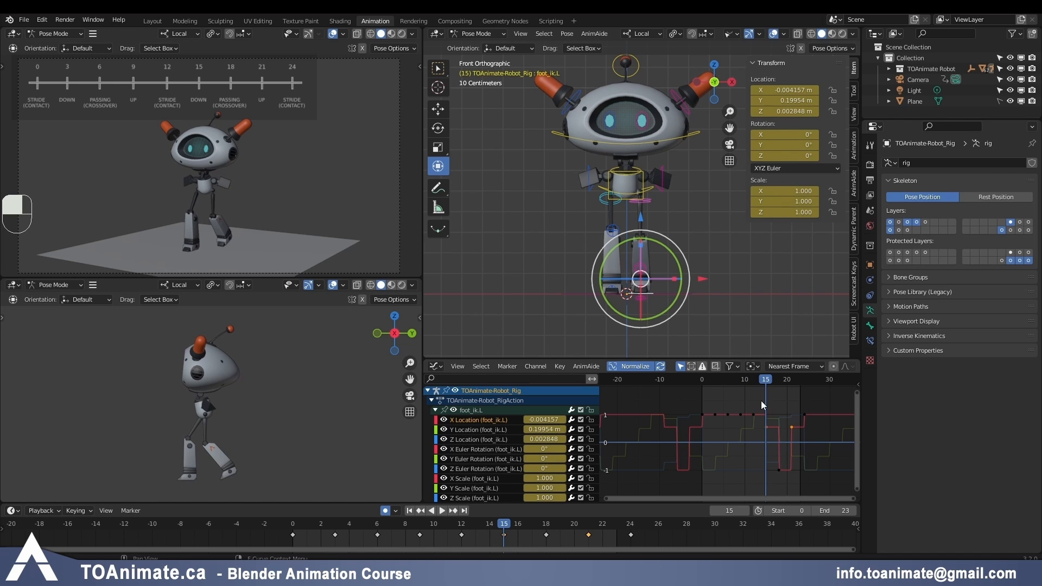
click(764, 425)
key(g)
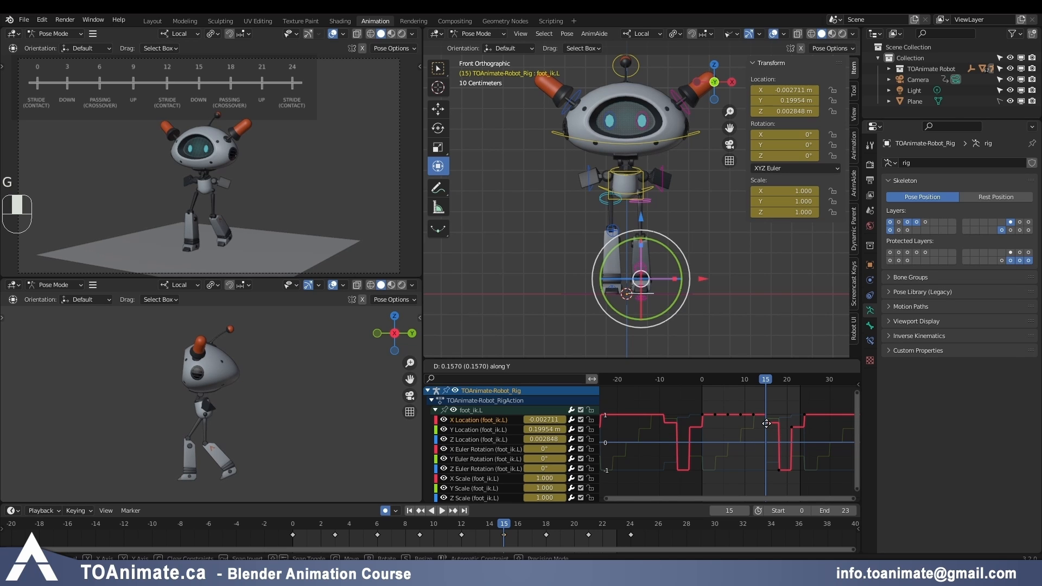
click(767, 423)
Step: Lower the left foot's X Location key at frame 21 in the graph to -0.006326 m
drag(766, 380, 781, 385)
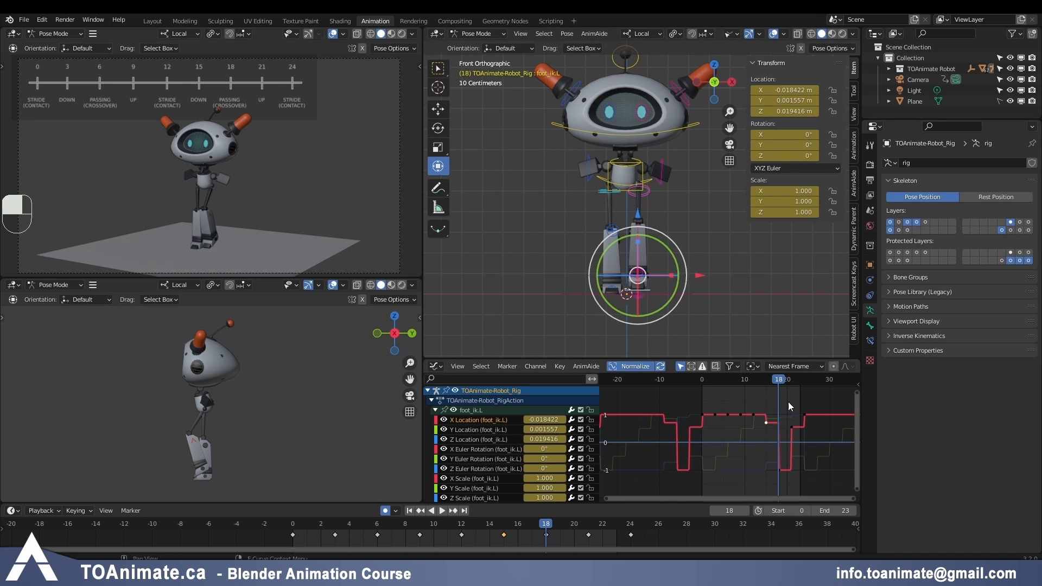
drag(783, 383, 793, 386)
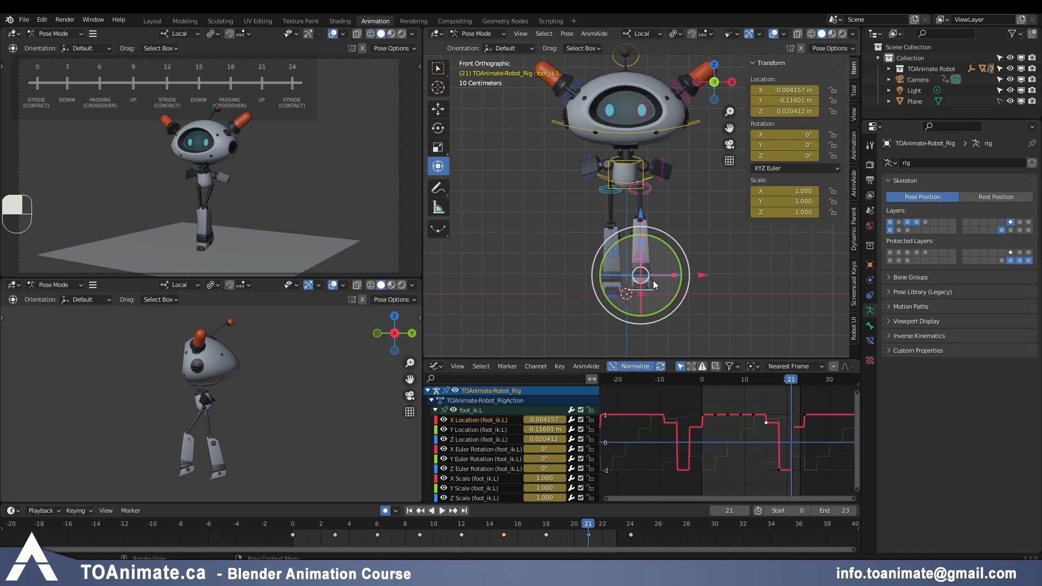
drag(799, 382, 791, 384)
click(791, 430)
key(g)
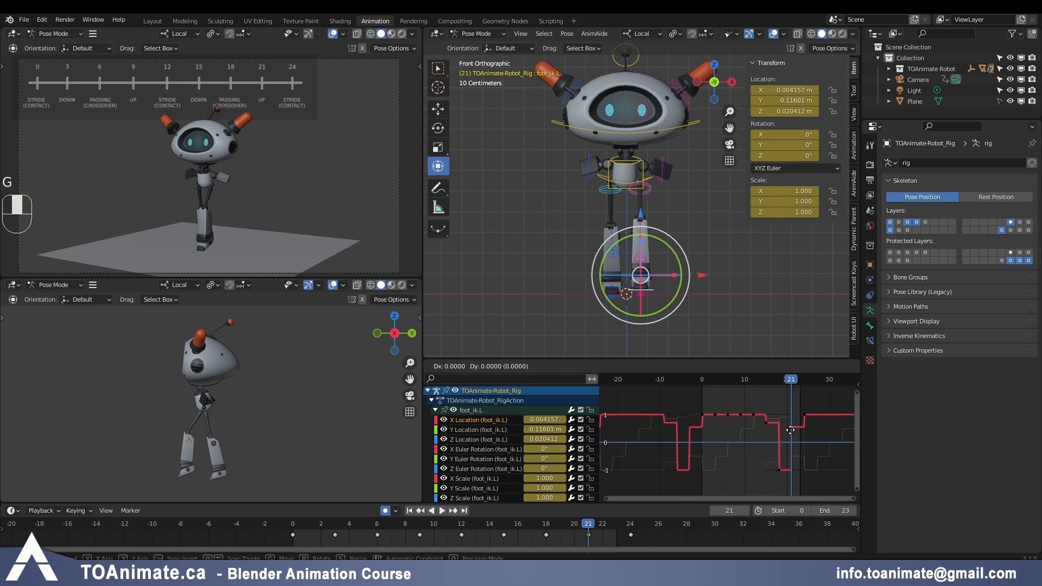
click(791, 438)
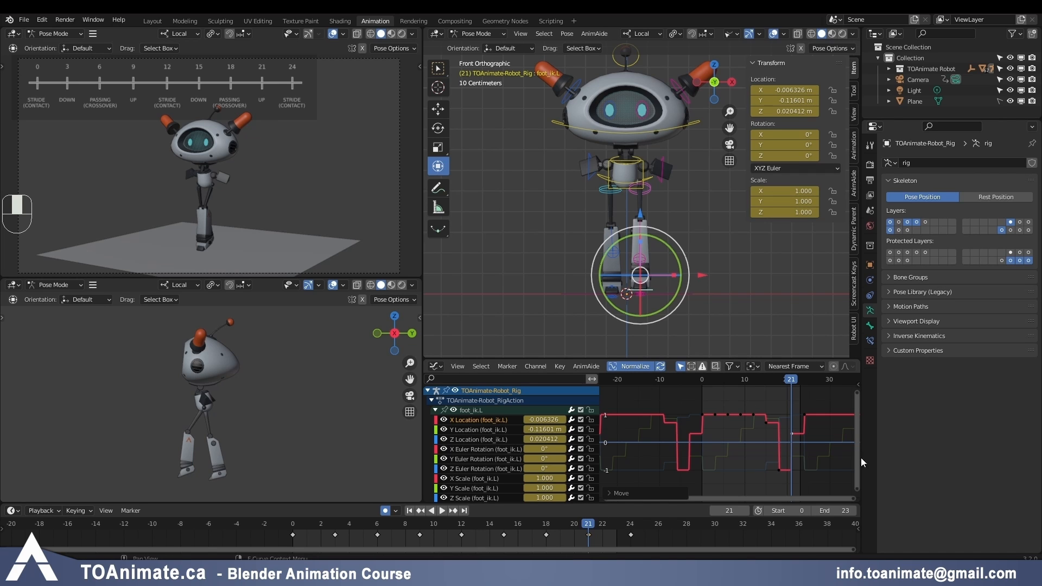
Step: Copy the left foot's X Location from frame 15 and enter it without the minus sign on the right foot control at frame 3 as 0.002711 m
drag(758, 379, 765, 381)
double_click(545, 420)
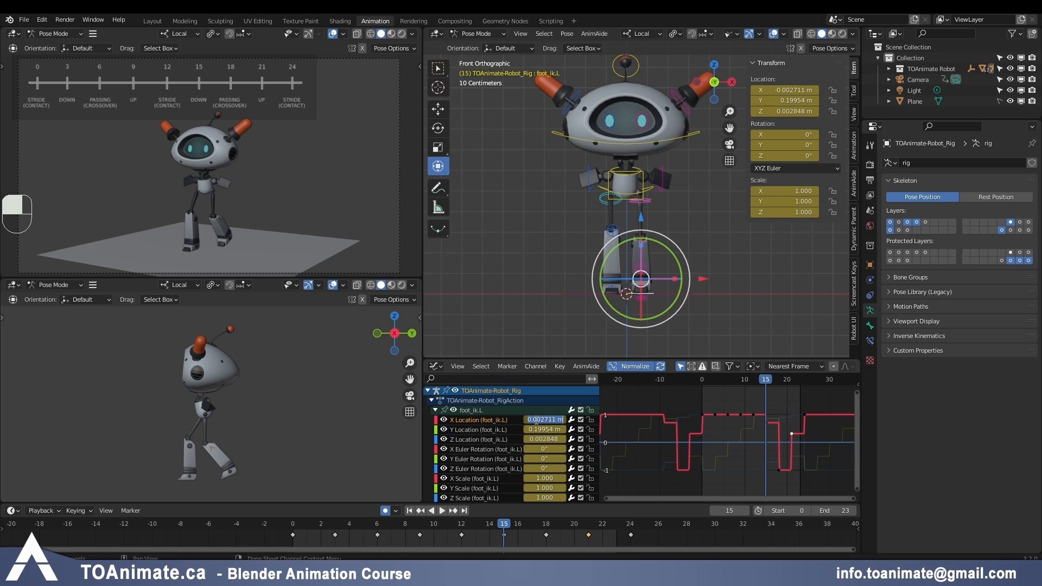
click(727, 379)
click(605, 292)
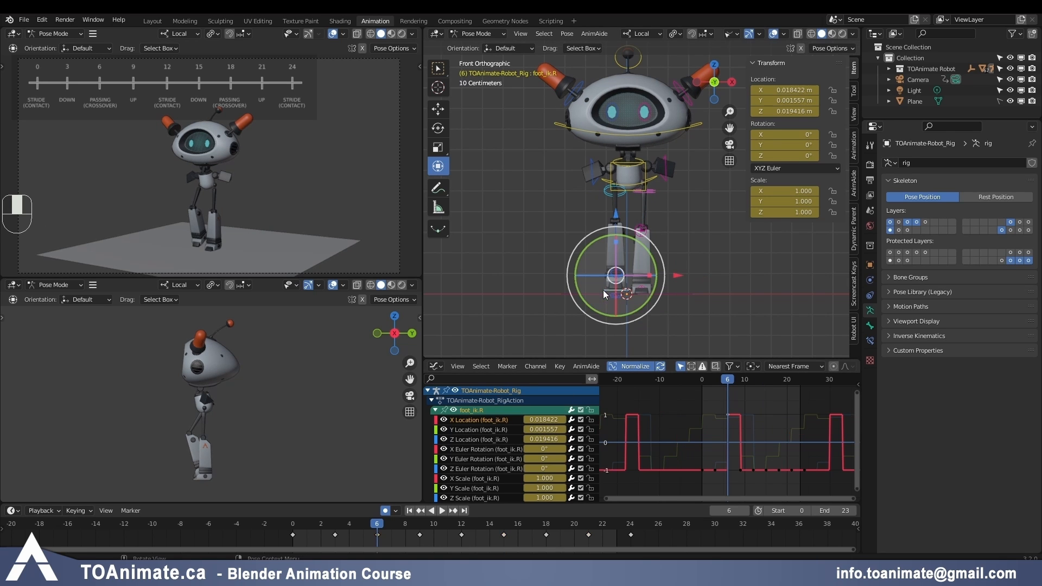
click(715, 379)
double_click(544, 420)
key(ctrl+v)
key(Home)
key(Delete)
key(Return)
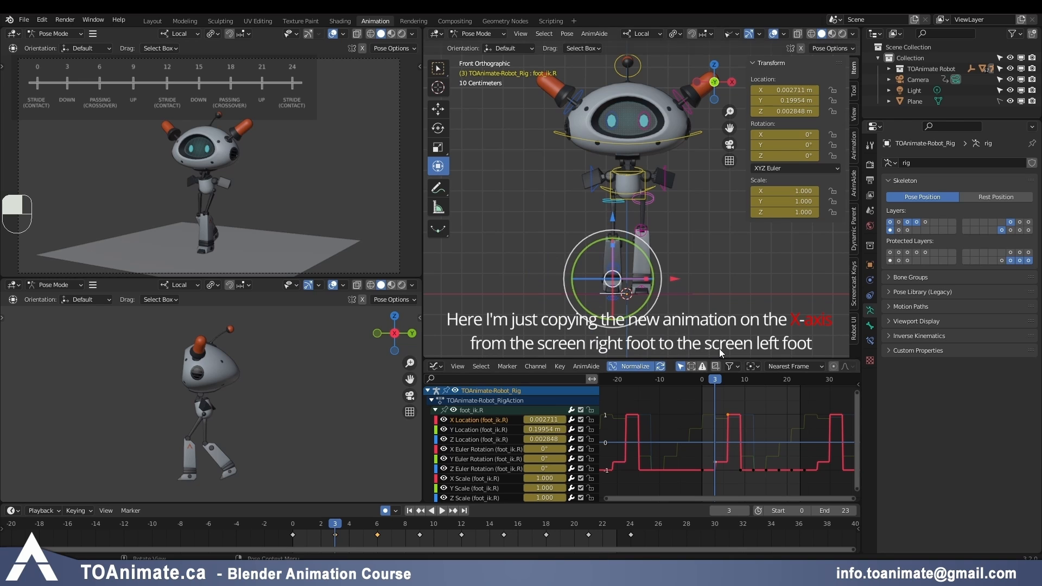
Step: Copy the left foot's X Location from frame 21 and enter it as positive 0.006326 m on the right foot control at frame 9
click(728, 381)
drag(729, 380, 778, 380)
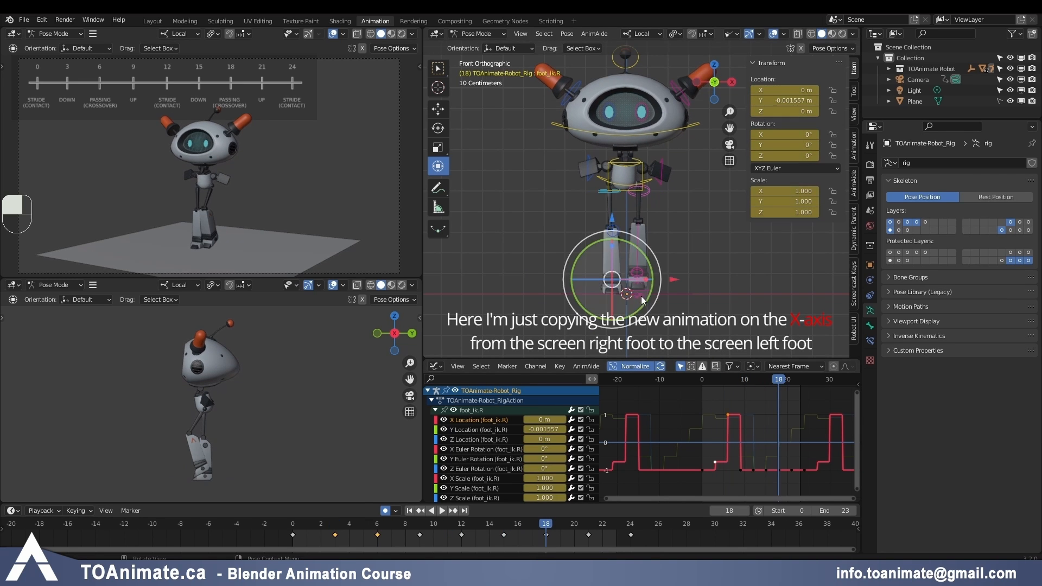
click(643, 298)
alt+scroll(753, 428, down, 3)
double_click(529, 419)
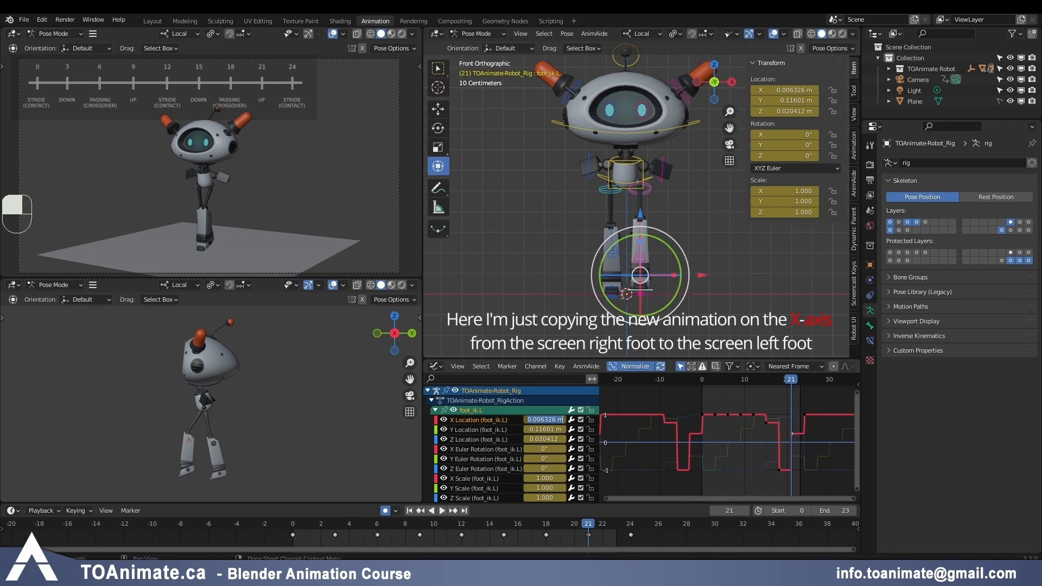
key(ctrl+c)
key(Return)
click(727, 380)
click(607, 286)
click(607, 287)
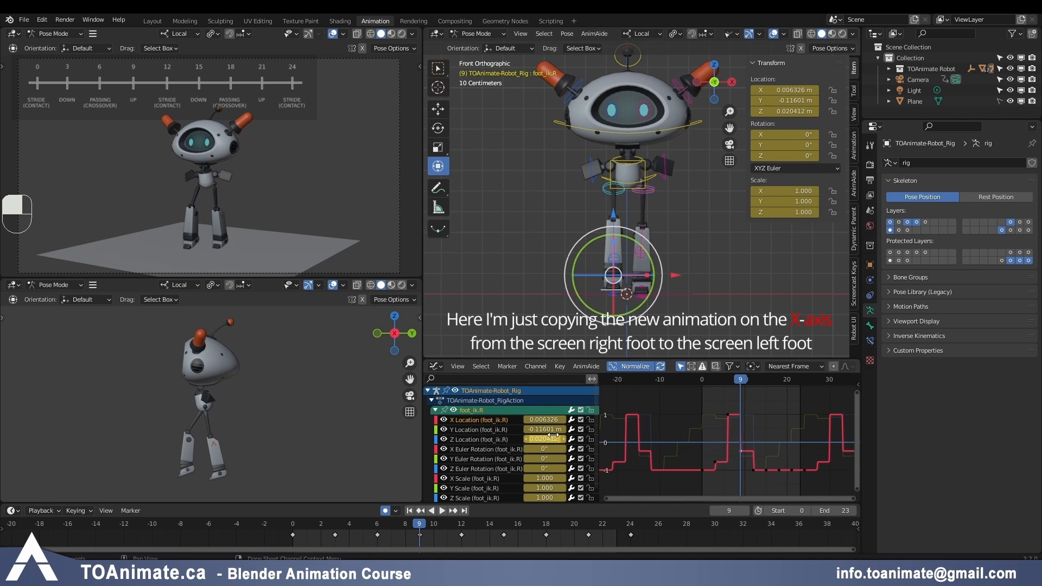
Step: Return to frame 0, hide the overlays and gizmos in the front view, and play the walk cycle
key(shift+Left)
click(773, 34)
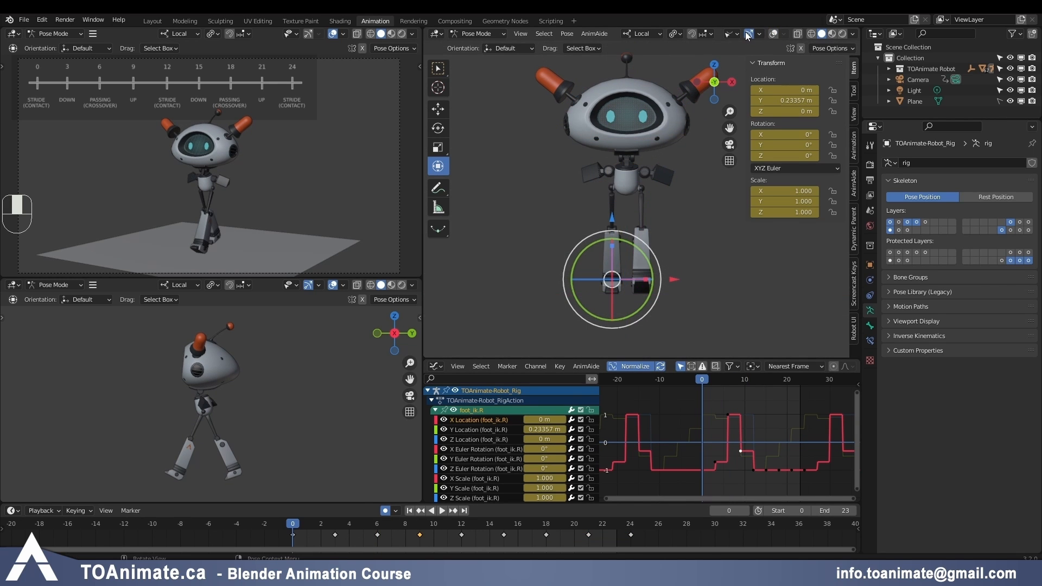
click(750, 34)
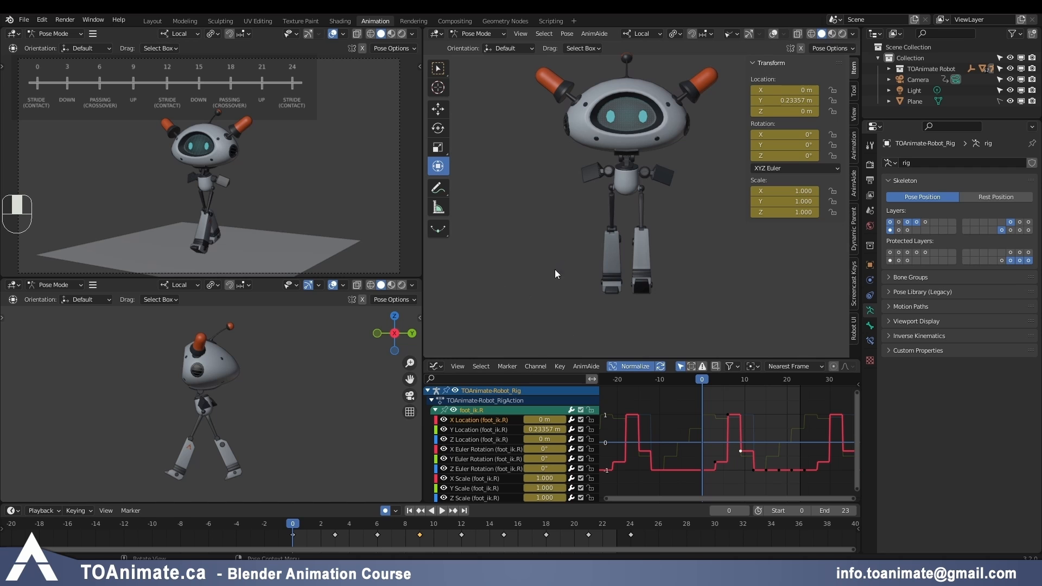
key(space)
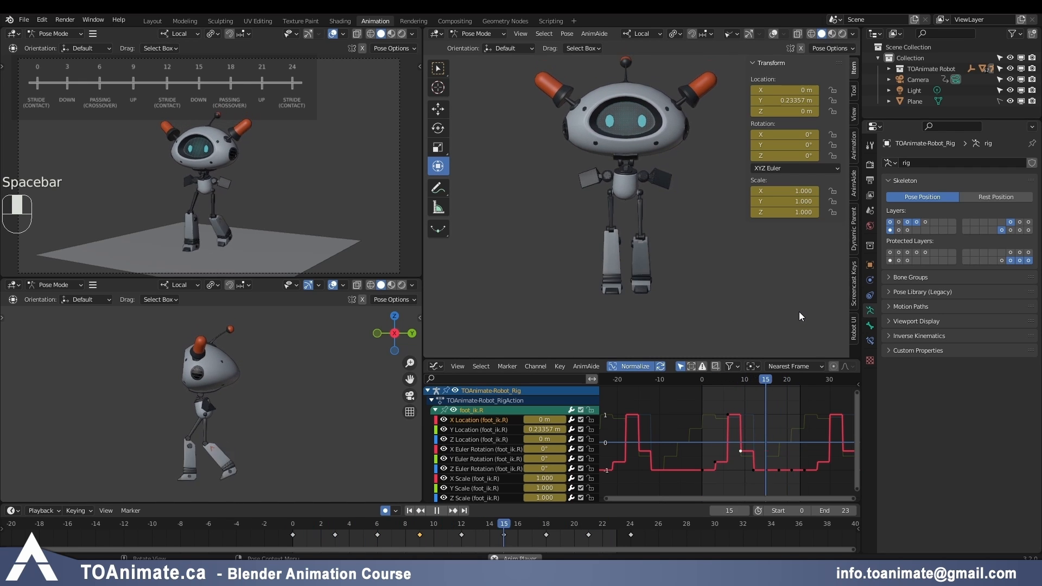
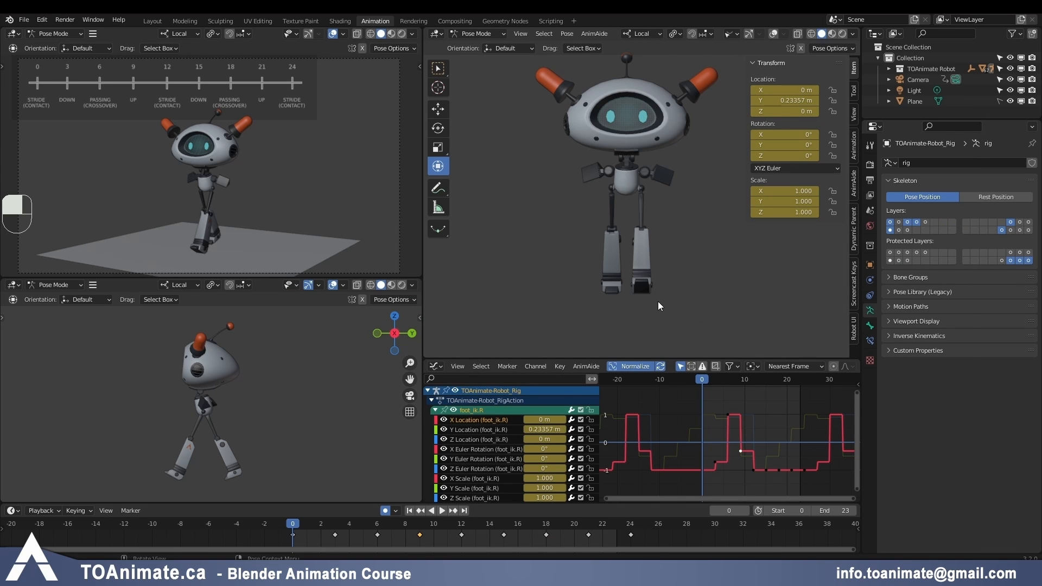
Step: Lower the right foot control's Z Euler Rotation keys at frames 0 and 24 to about -12.4°
key(apostrophe)
key(semicolon)
middle_drag(687, 252, 594, 233)
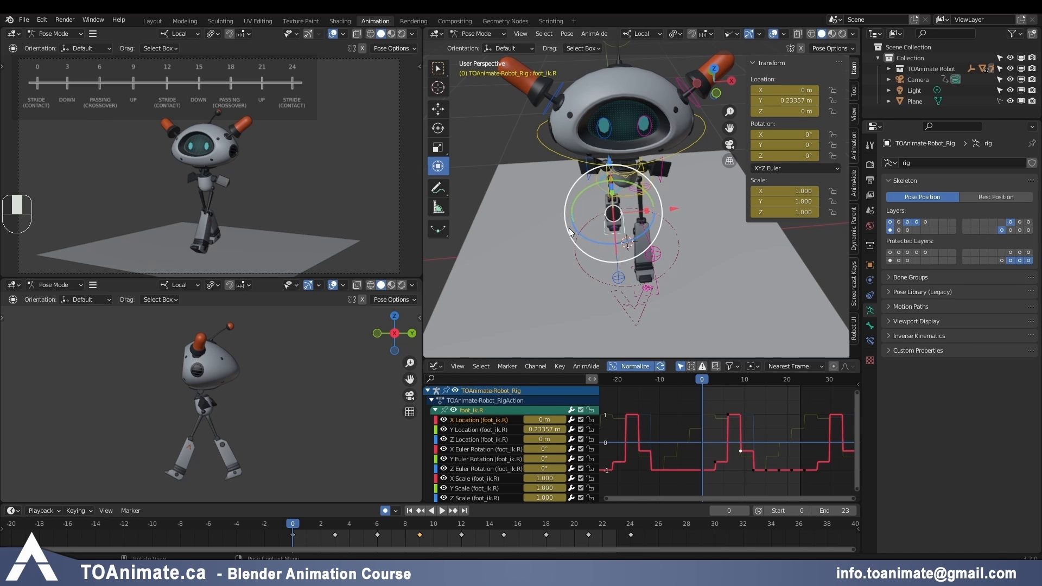
click(481, 469)
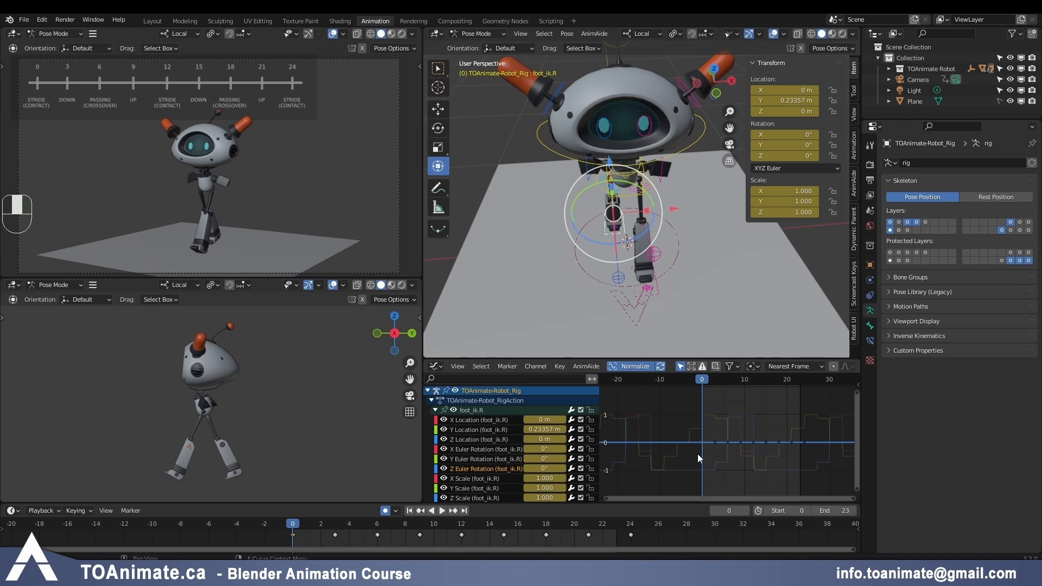
click(716, 94)
key(g)
key(y)
right_click(719, 461)
key(g)
key(y)
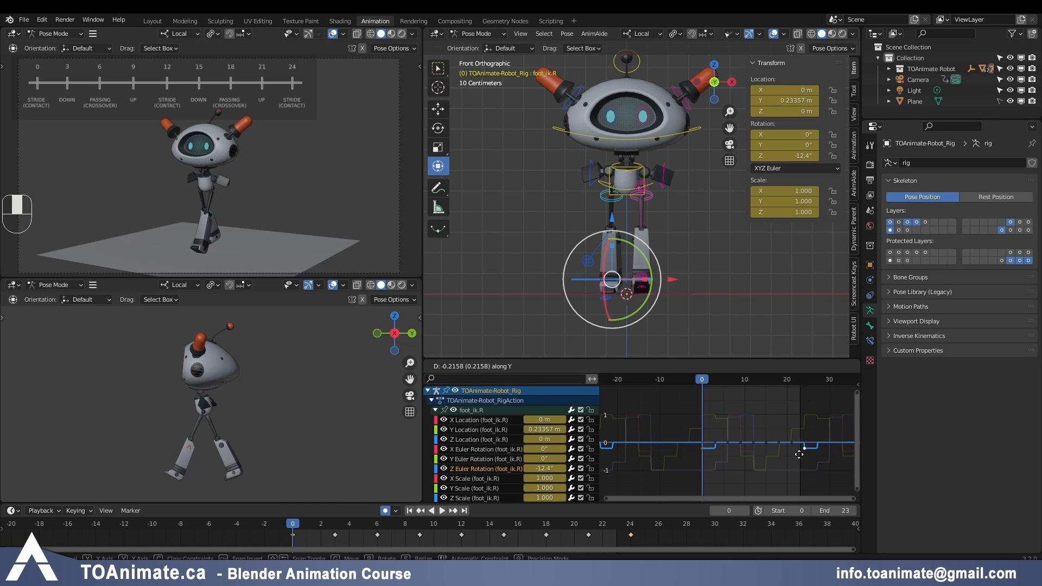
click(799, 455)
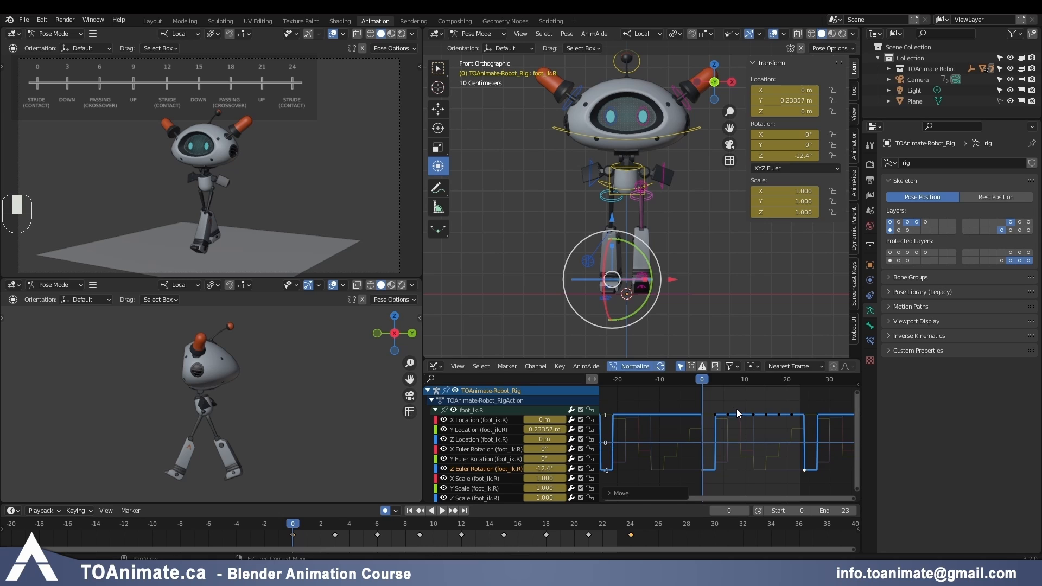
Step: Delete the right foot's in-between Z Euler Rotation keys from frame 3 through frame 21
drag(713, 402, 807, 437)
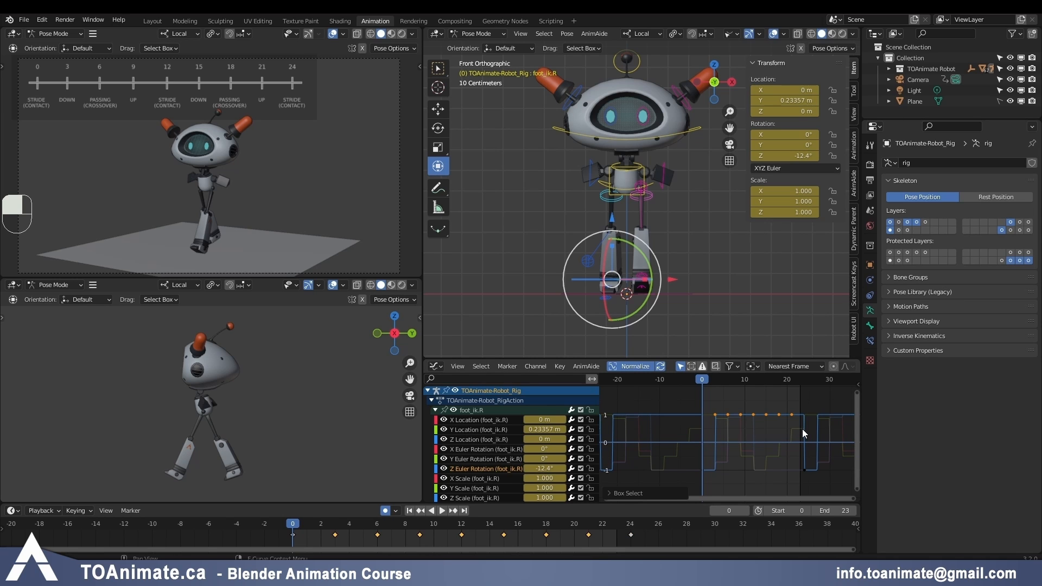
key(Delete)
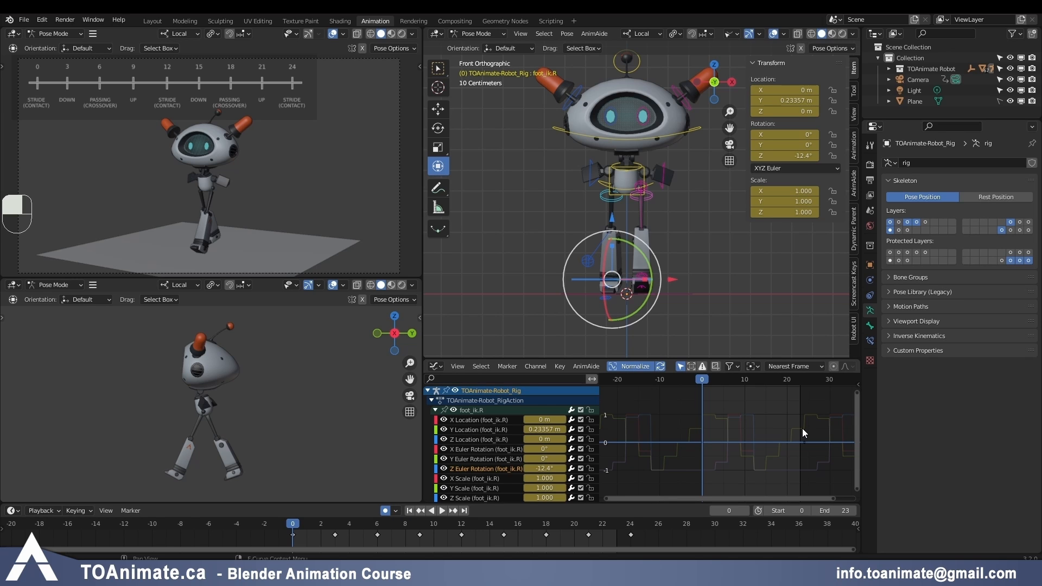
click(705, 440)
Step: Copy the right foot's Z rotation value and set the left foot's Z Euler Rotation to 12.3664° at frame 0
click(545, 469)
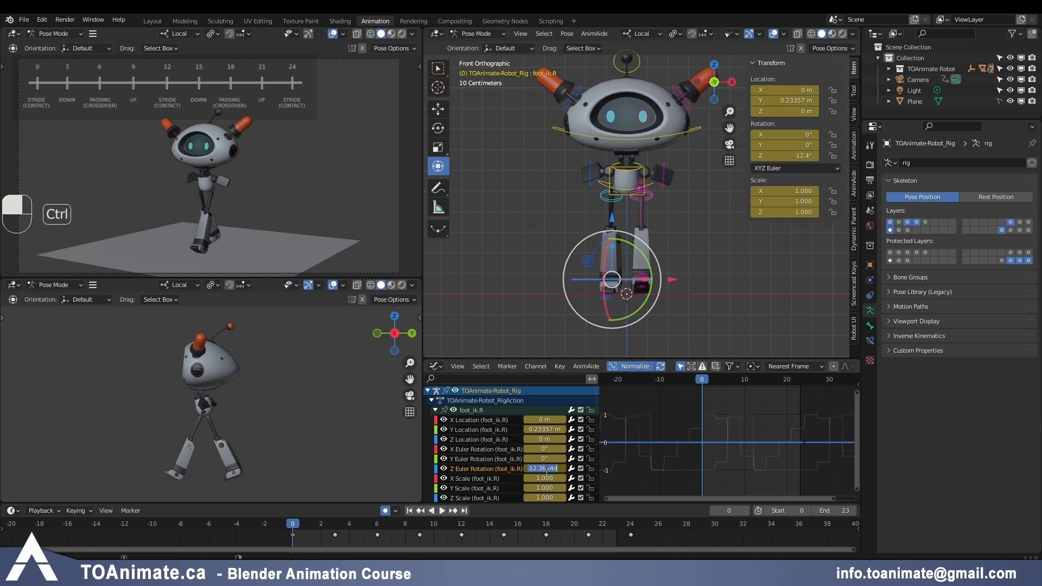
click(717, 286)
middle_drag(717, 287, 737, 324)
click(650, 304)
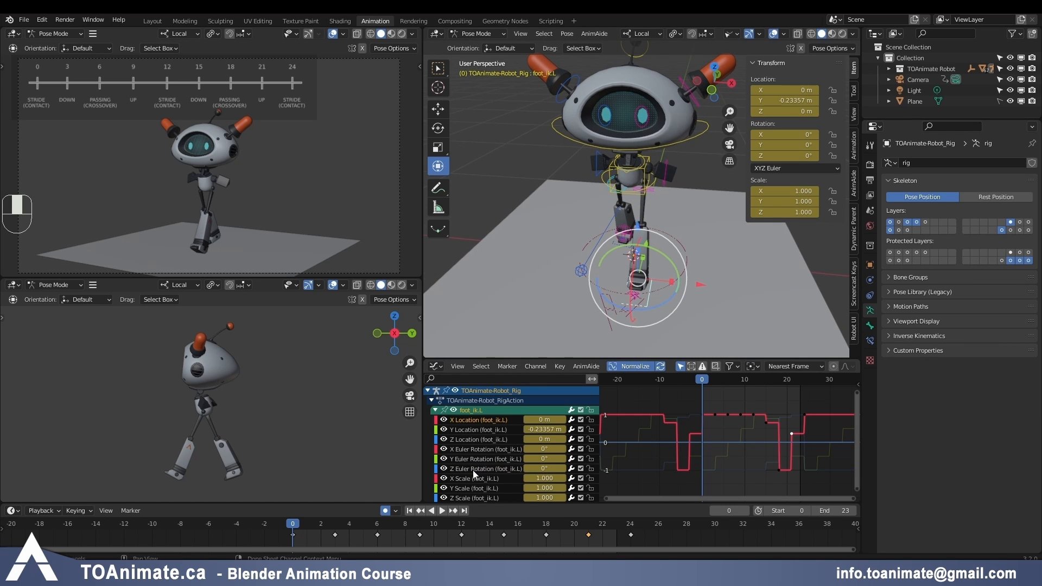
click(473, 470)
click(545, 469)
text(-12.3664d)
click(531, 469)
key(BackSpace)
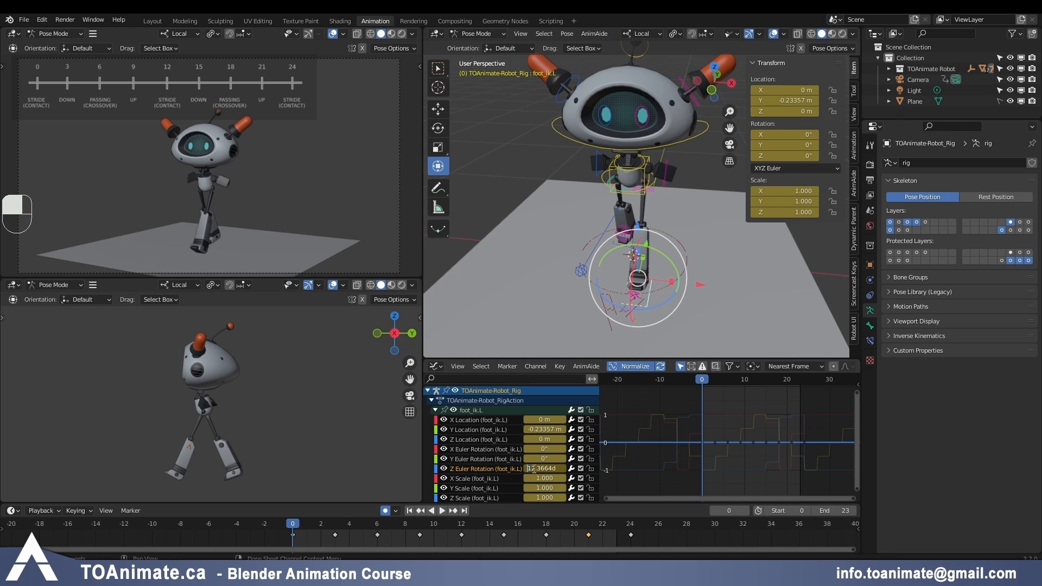
key(Return)
Step: Copy the left foot's frame 0 Z rotation key to frame 24 and delete its in-between keys
key(ctrl+c)
click(803, 380)
key(ctrl+v)
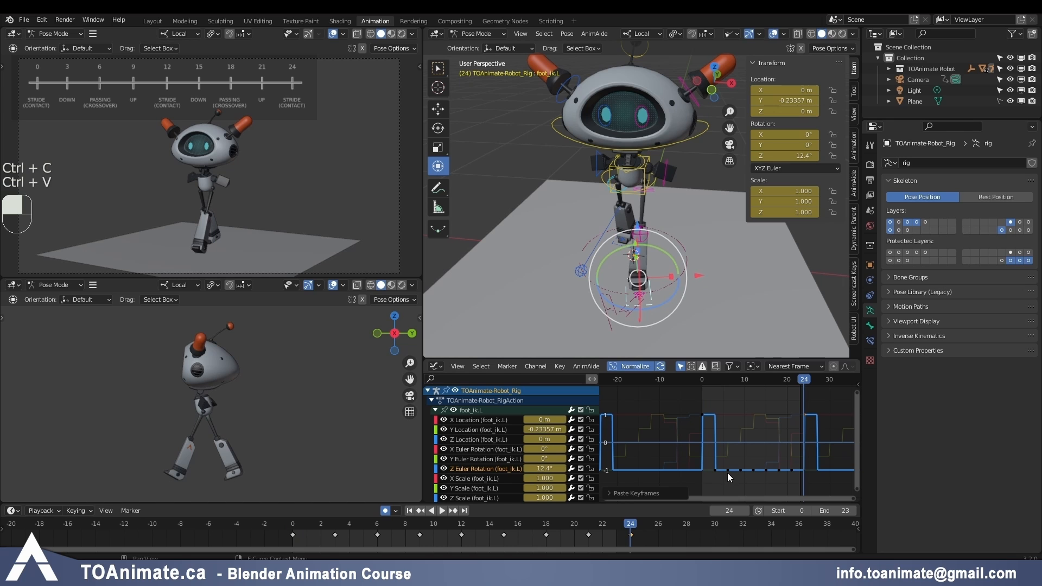
key(Delete)
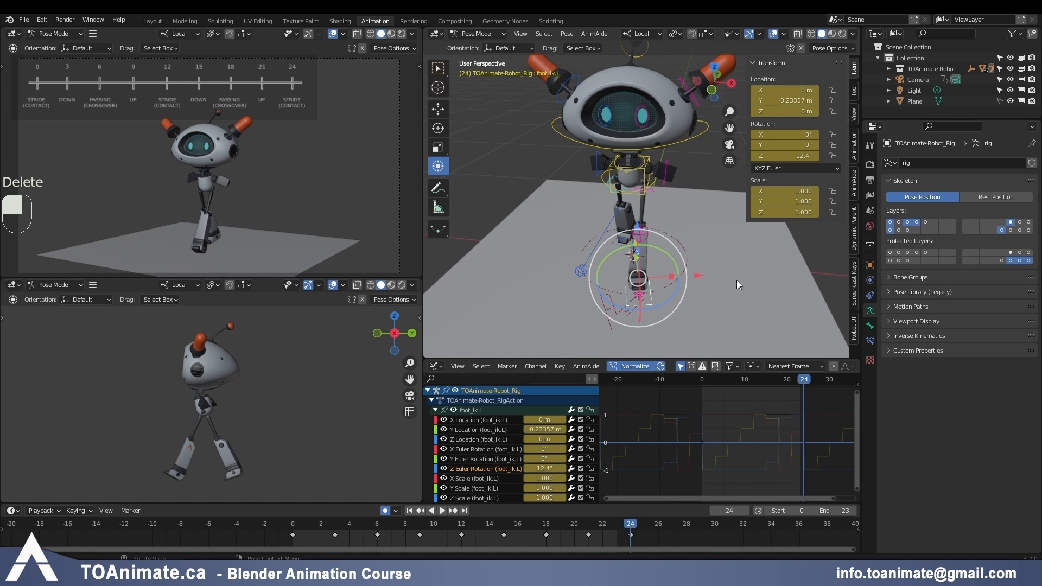
Step: Play back the walk cycle and examine the feet's outward turn in front view
middle_drag(717, 289, 701, 286)
key(space)
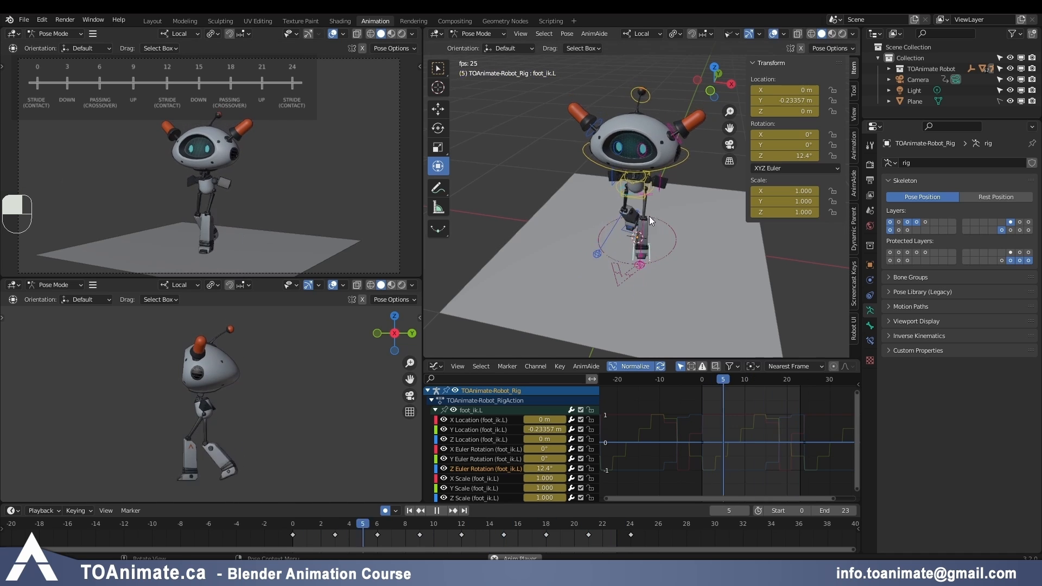
click(717, 92)
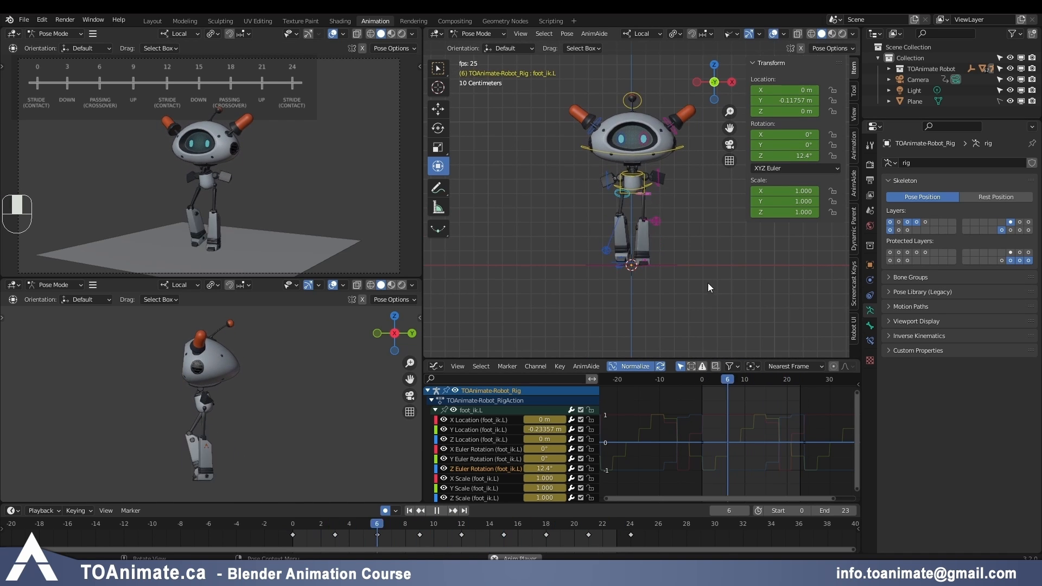
key(space)
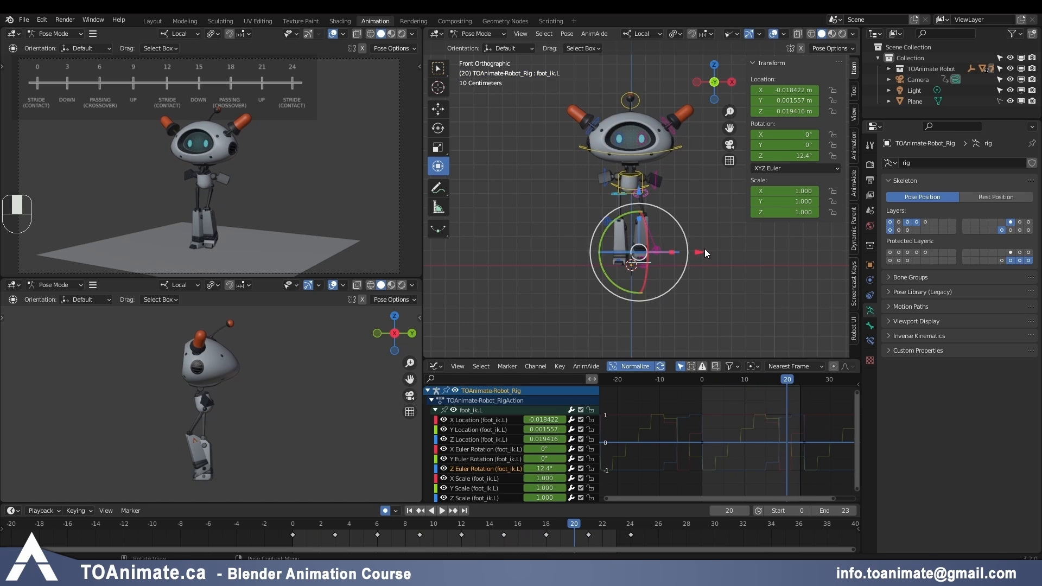
scroll(704, 244, up, 1)
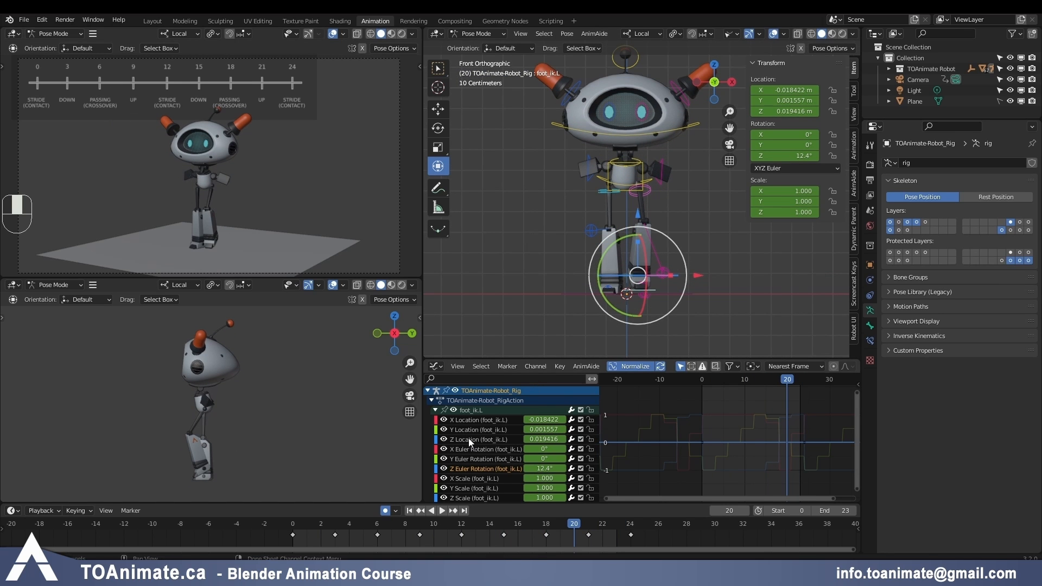
Step: At frame 6, rotate the right foot control around its local Y axis to about -3.02°
click(373, 525)
key(ctrl+shift+v)
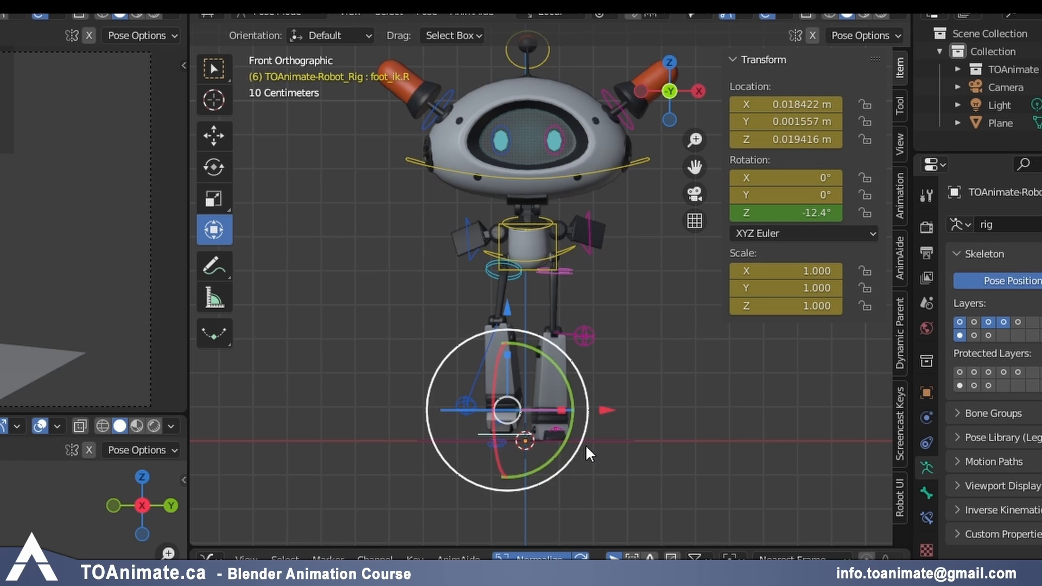
key(r)
key(y)
key(y)
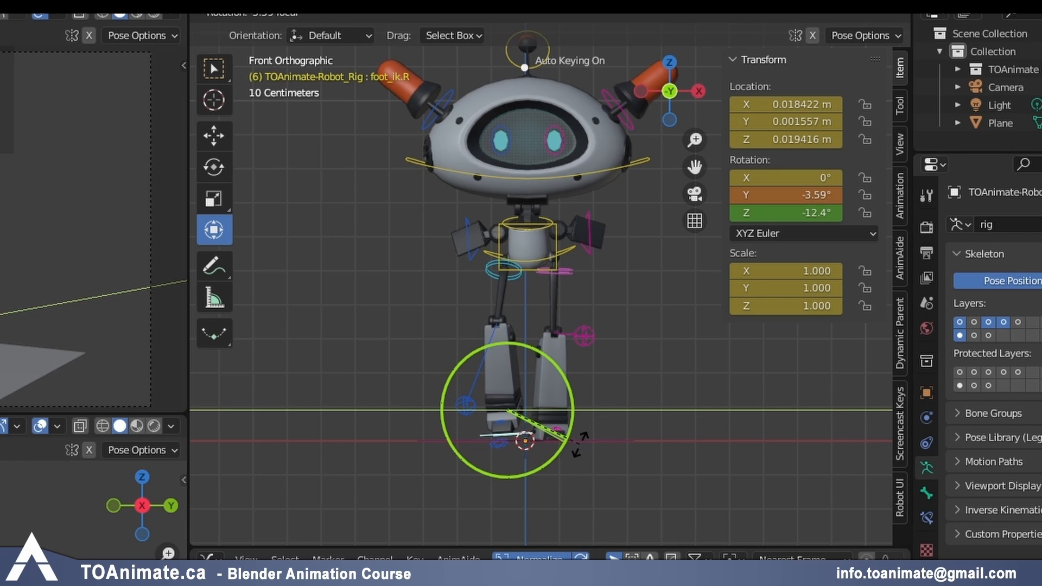
click(578, 443)
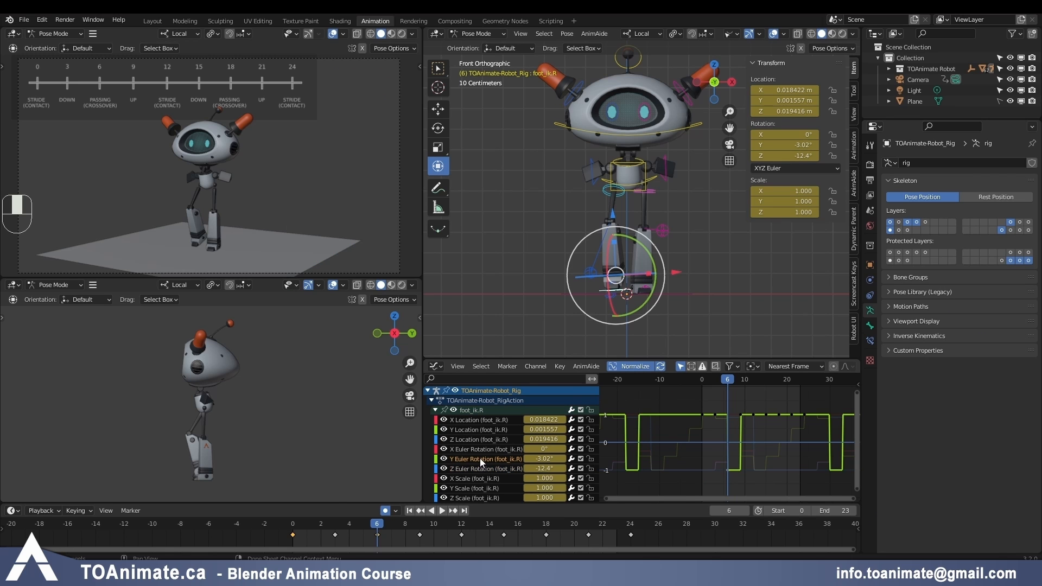
Step: Lower the right foot's Y Euler Rotation keys to about -0.33° at frame 3 and about -1.2° at frame 9
click(702, 379)
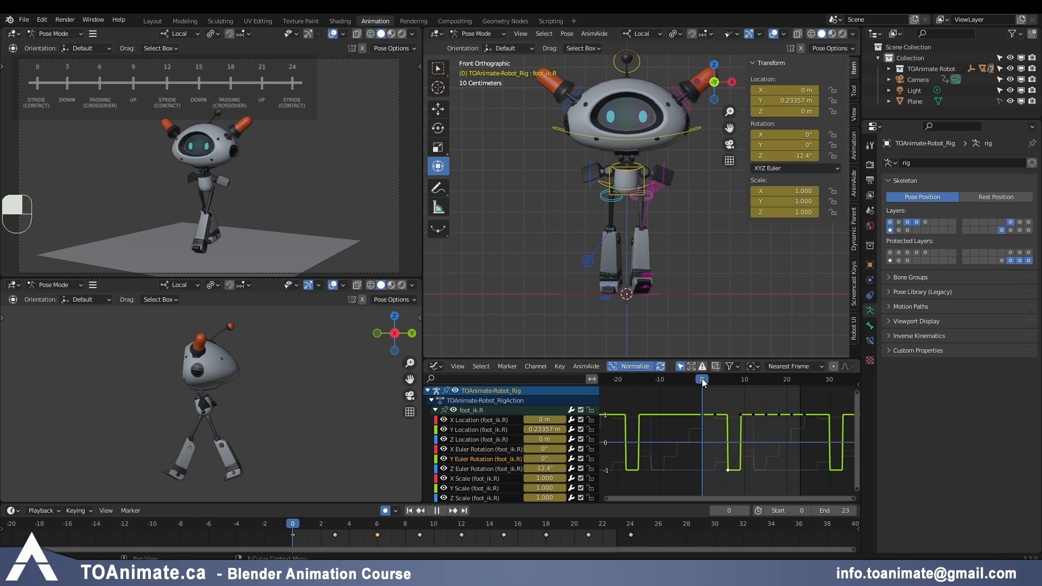
click(715, 380)
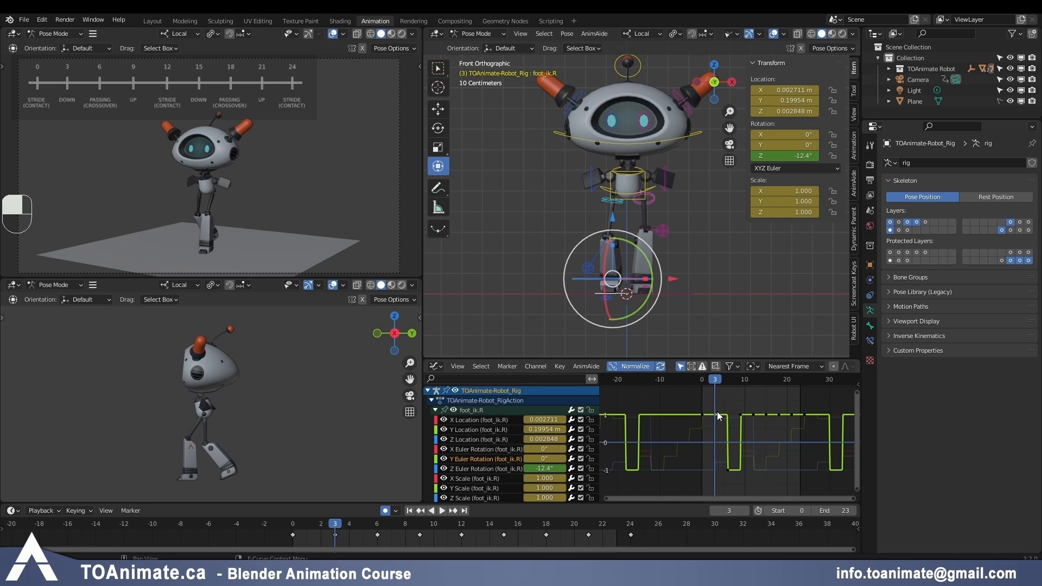
key(g)
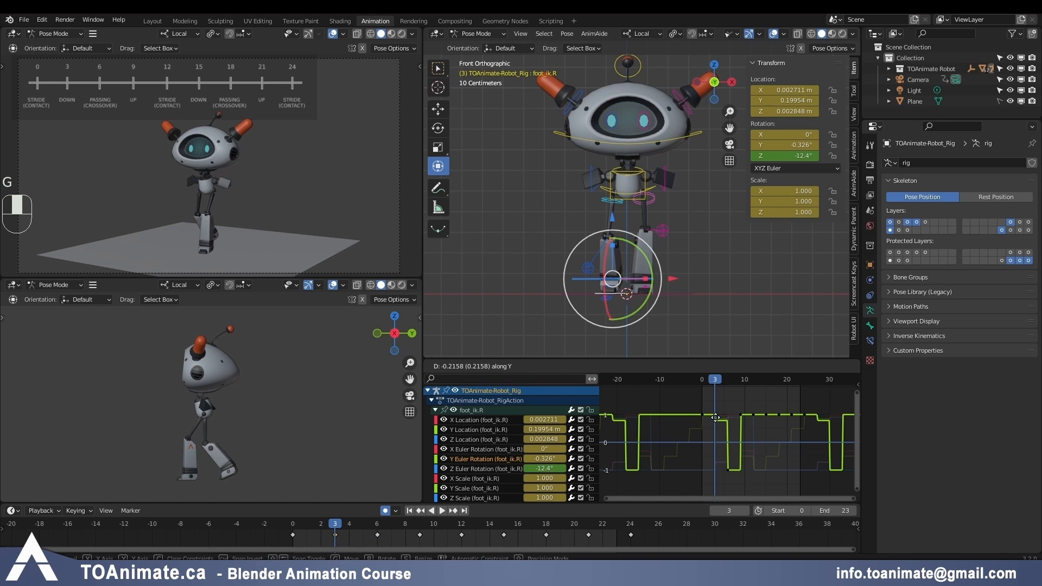
click(716, 418)
click(740, 380)
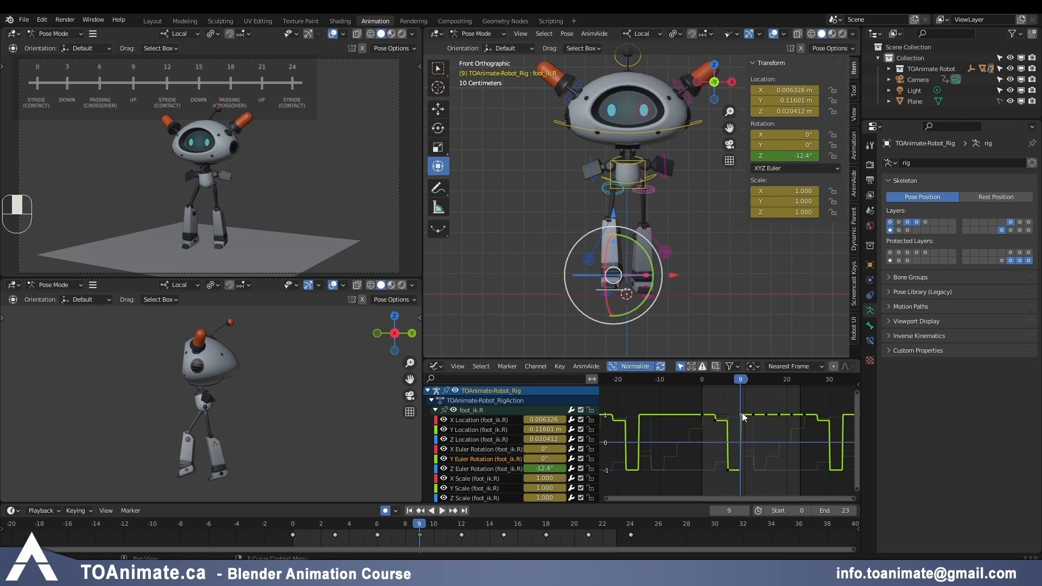
key(g)
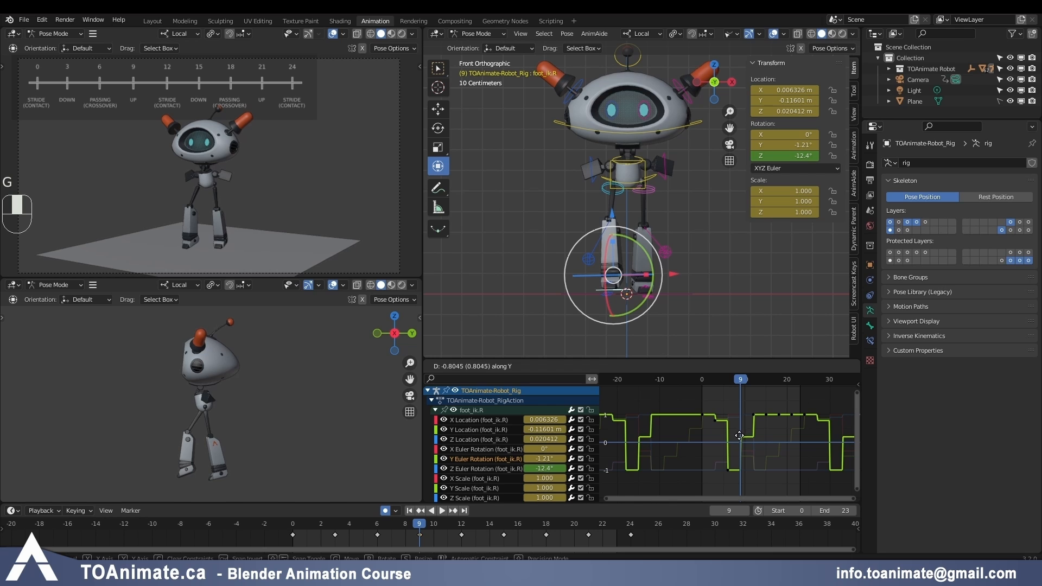
click(740, 437)
Step: Scrub between frames 12, 0 and 6 to check the right foot's tilt
drag(747, 382, 753, 380)
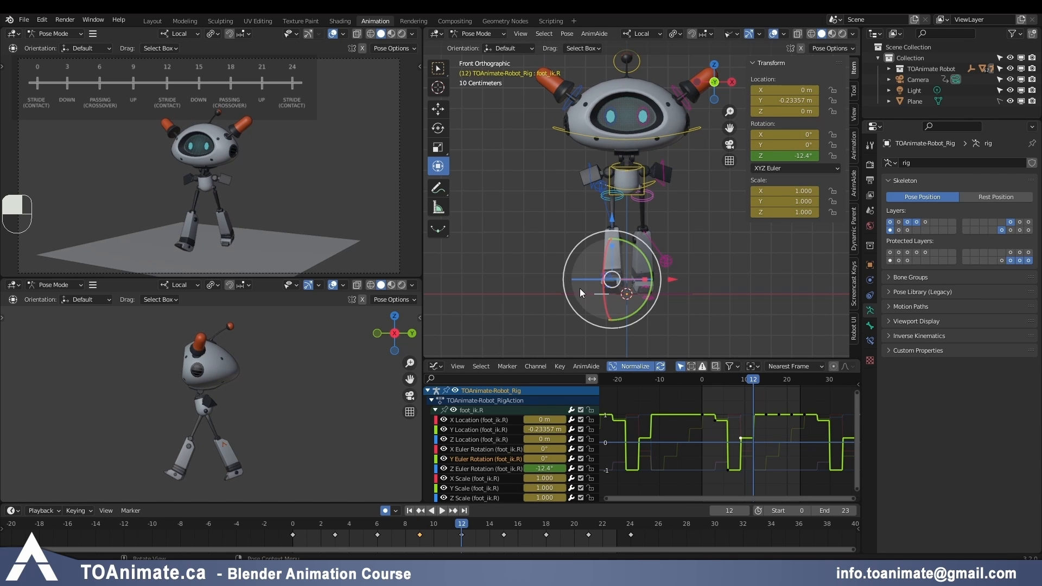
drag(638, 312, 645, 303)
right_click(645, 302)
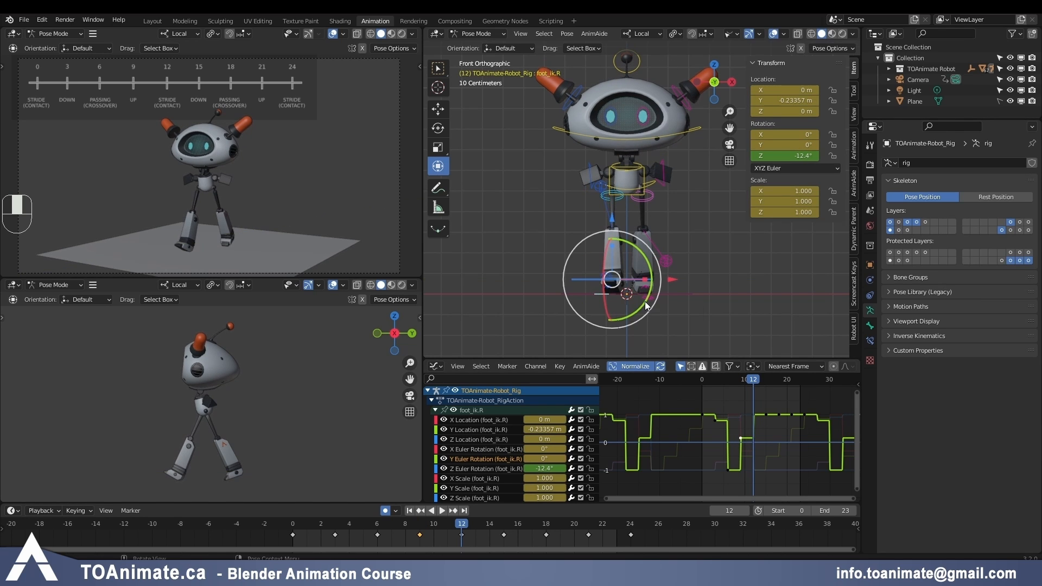
drag(715, 380, 702, 380)
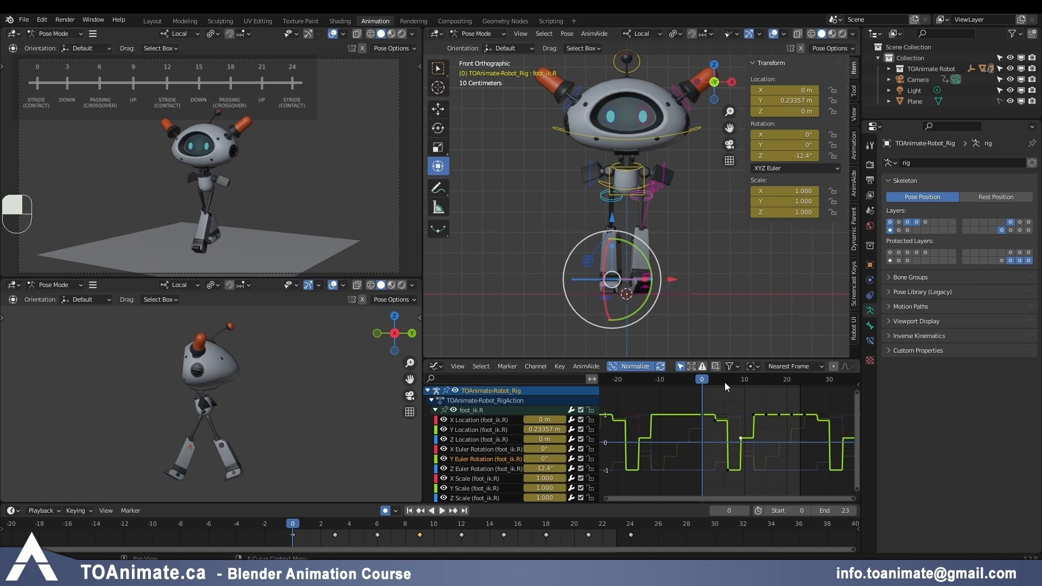
drag(711, 382, 728, 382)
click(723, 462)
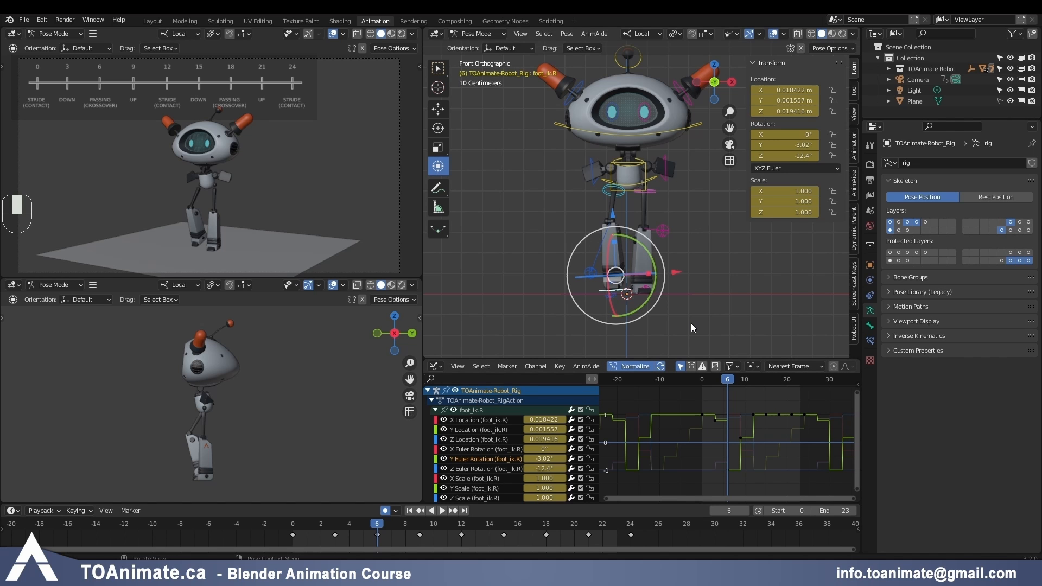
middle_drag(780, 279, 755, 305)
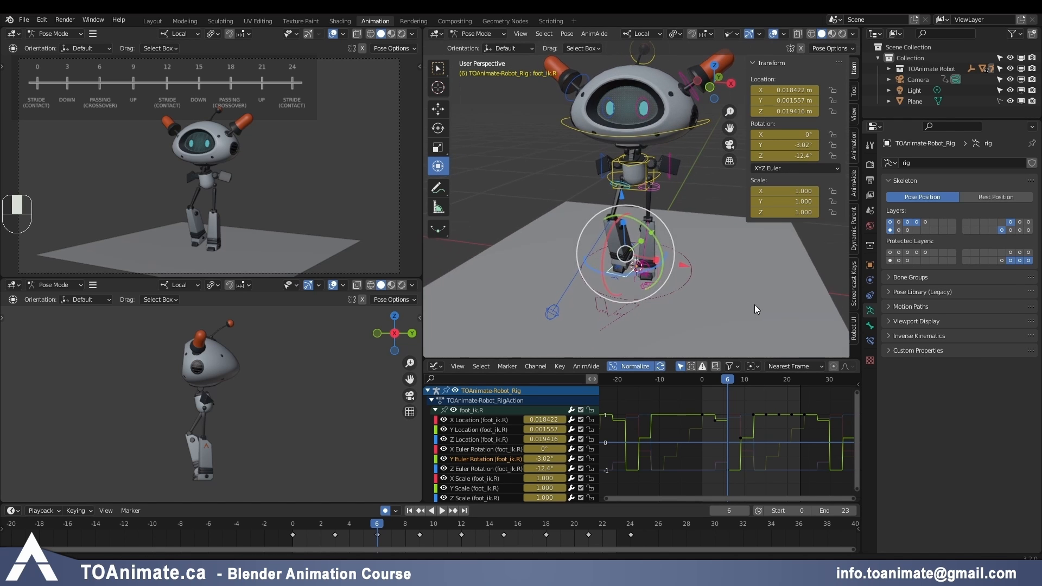
Step: Set the left foot's Y Euler Rotation to 3.02° at frame 18, mirroring the right foot's passing pose
click(631, 275)
click(728, 471)
click(639, 277)
key(Up)
key(Up)
key(Up)
key(Up)
middle_drag(644, 316, 651, 300)
click(485, 460)
drag(545, 459, 560, 459)
Step: Set the left foot's Y Euler Rotation at frame 15 to 0.326°, mirroring the right foot at frame 3
click(335, 524)
click(628, 274)
click(645, 290)
click(504, 525)
click(545, 460)
text(1)
key(Return)
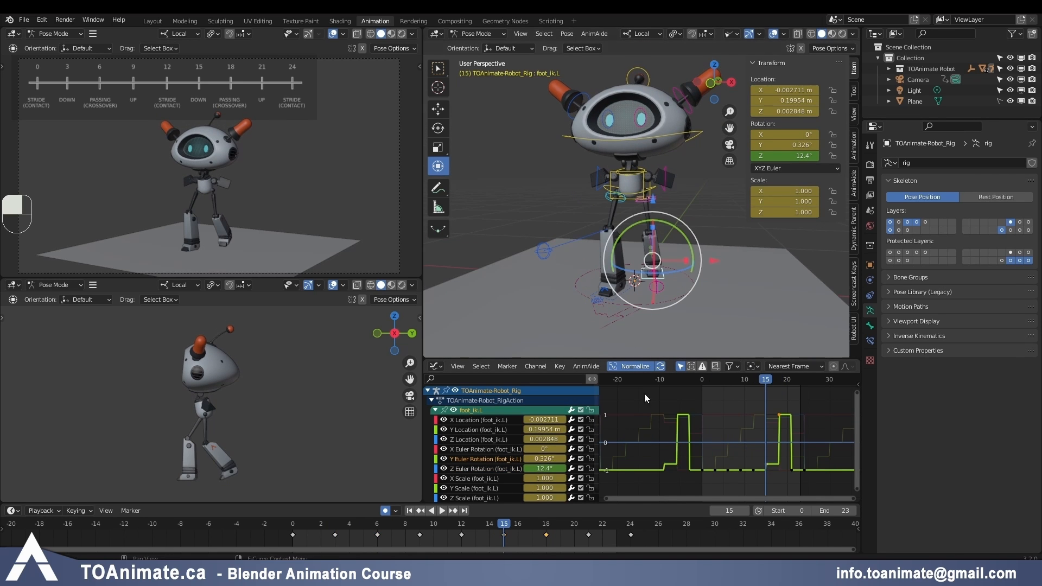
Step: Set the left foot's Y Euler Rotation at frame 21 to 1.27°, mirroring the right foot at frame 9
click(605, 292)
click(741, 380)
click(652, 277)
drag(797, 380, 792, 380)
click(551, 461)
text(1.27)
key(Return)
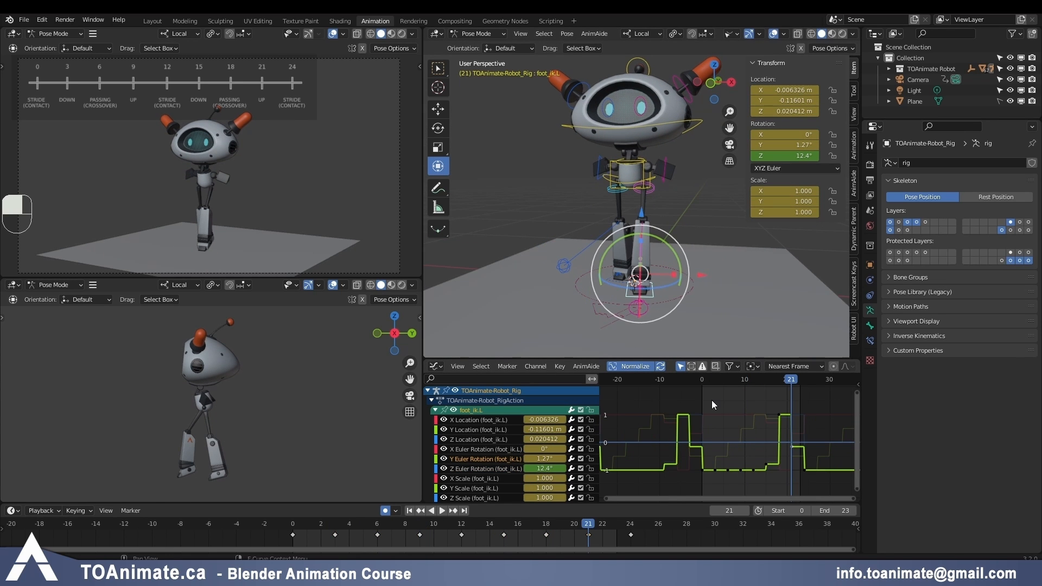
Step: Play back the walk cycle from the front with the overlays hidden to check the foot motion
click(711, 84)
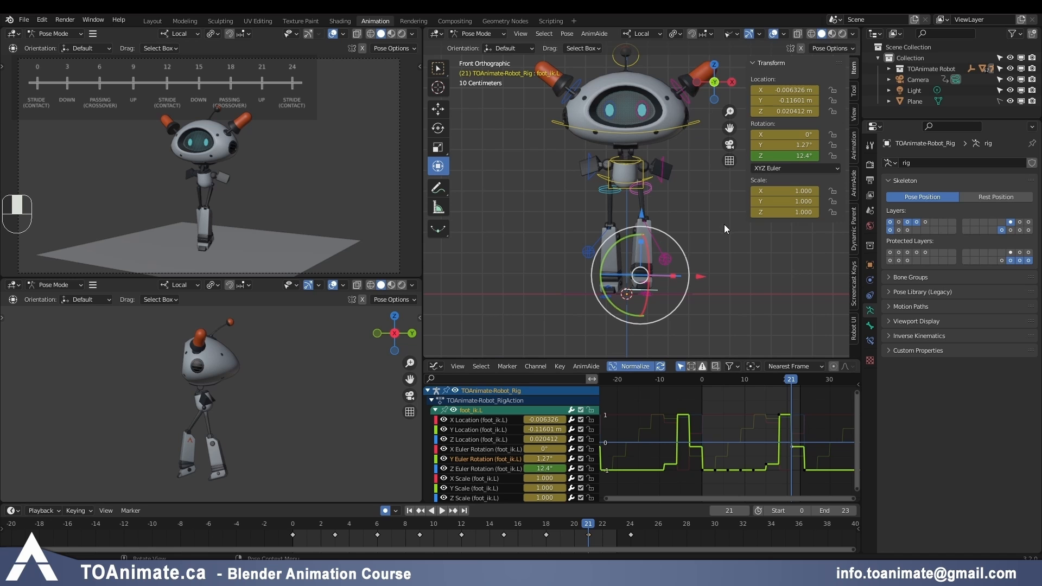
key(shift+alt+z)
key(space)
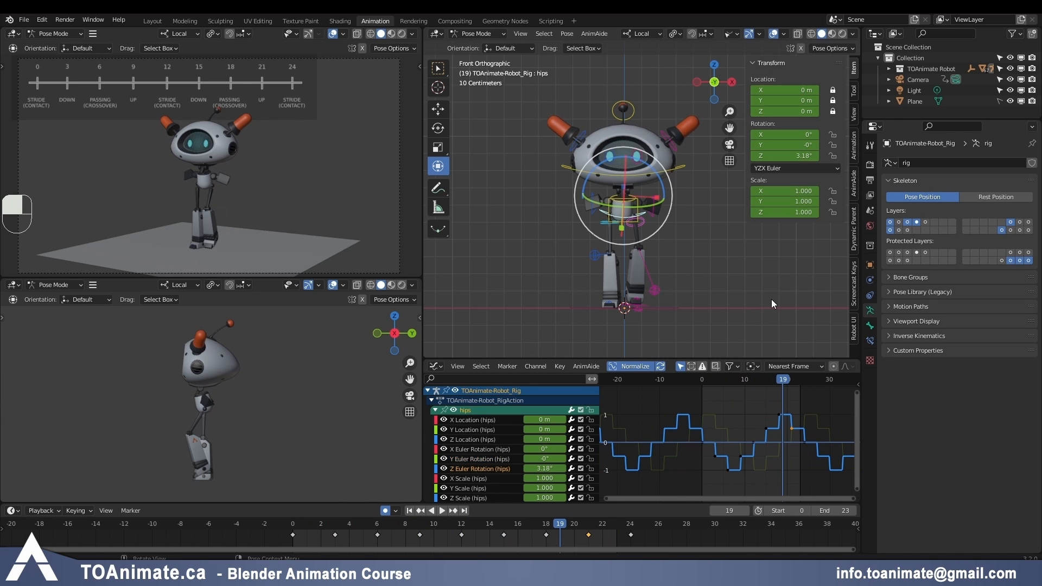
Step: Select the left foot control and isolate its Y Location curve in the graph editor
middle_drag(773, 298, 649, 312)
click(649, 312)
shift+middle_drag(752, 305, 705, 281)
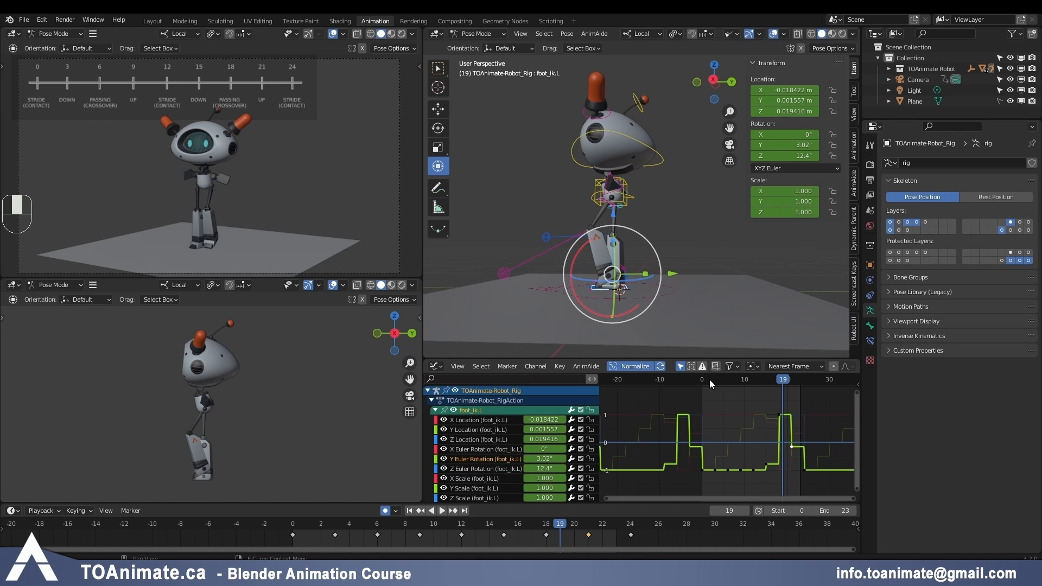
click(479, 430)
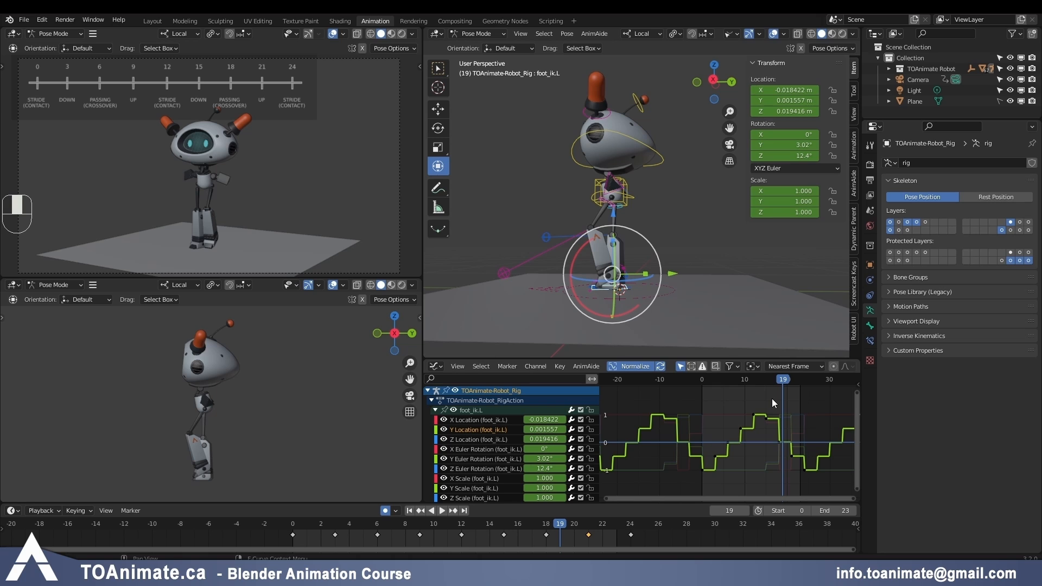
Step: Raise the left foot's Y Location key at frame 18 to about 0.1207 m and scrub through the neighbouring frames
drag(754, 381, 776, 381)
key(space)
click(781, 382)
click(780, 381)
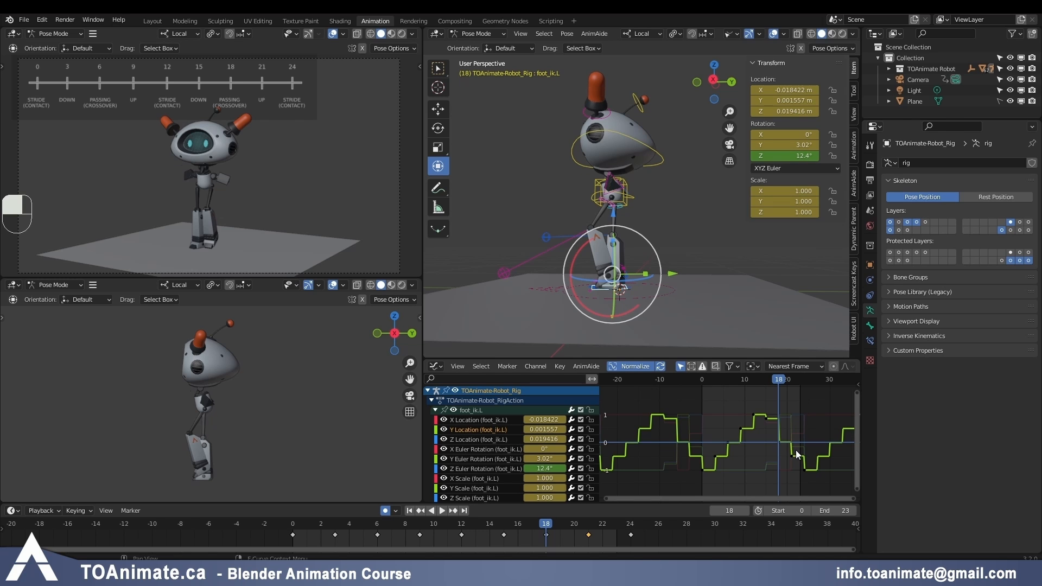
key(Down)
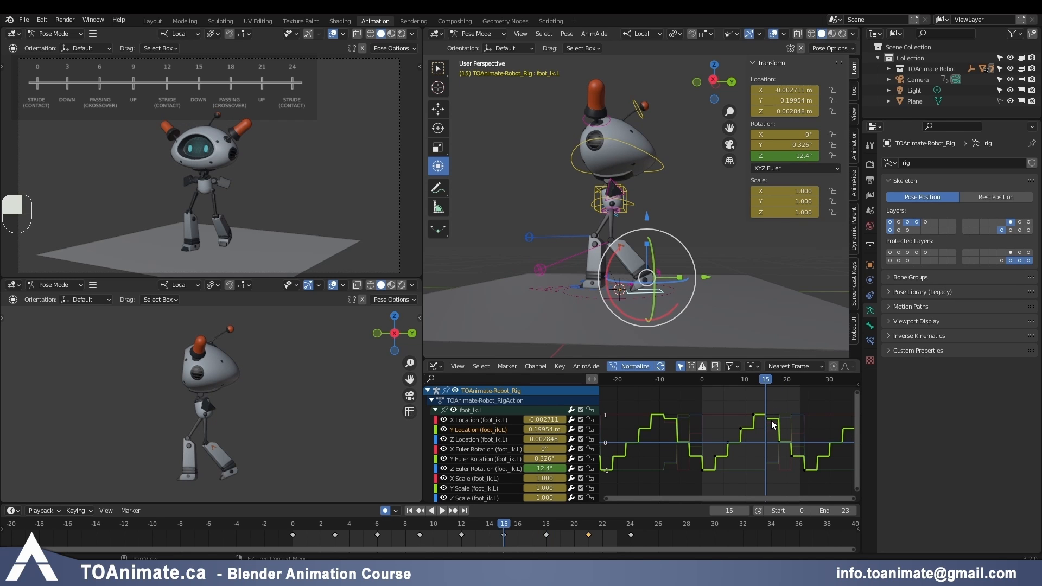
drag(773, 382, 782, 388)
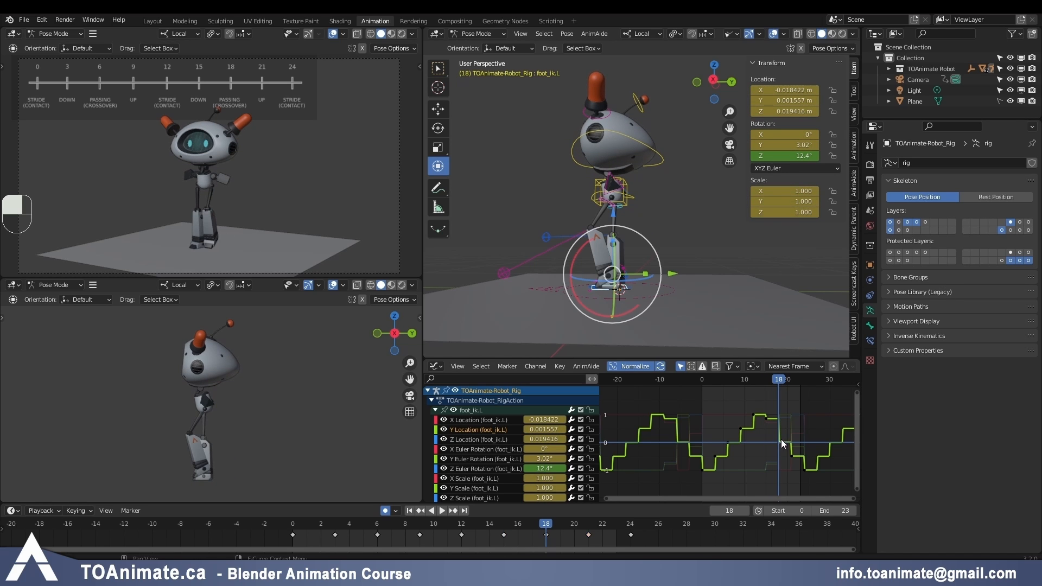
key(g)
key(y)
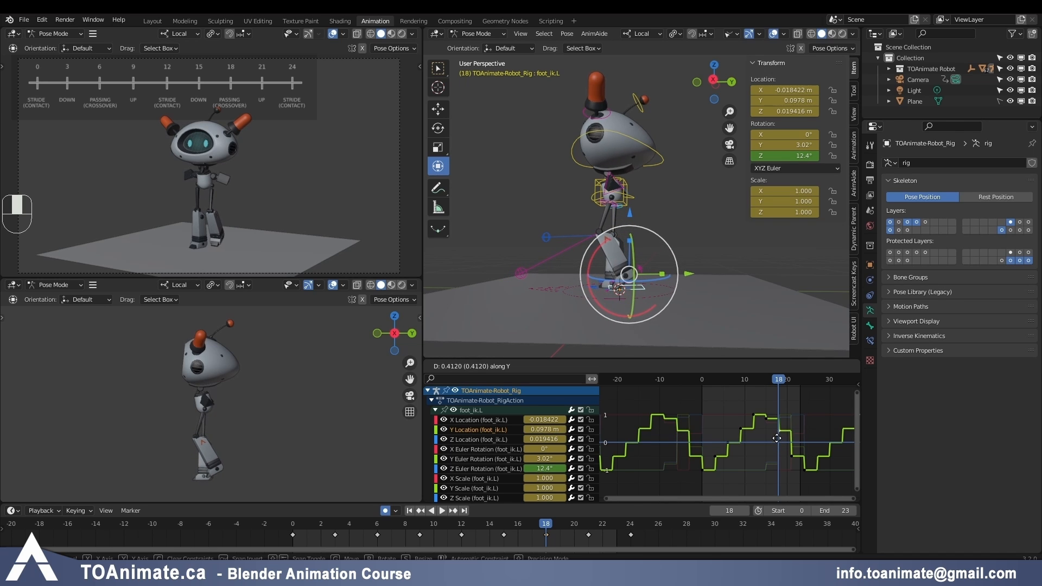
click(777, 436)
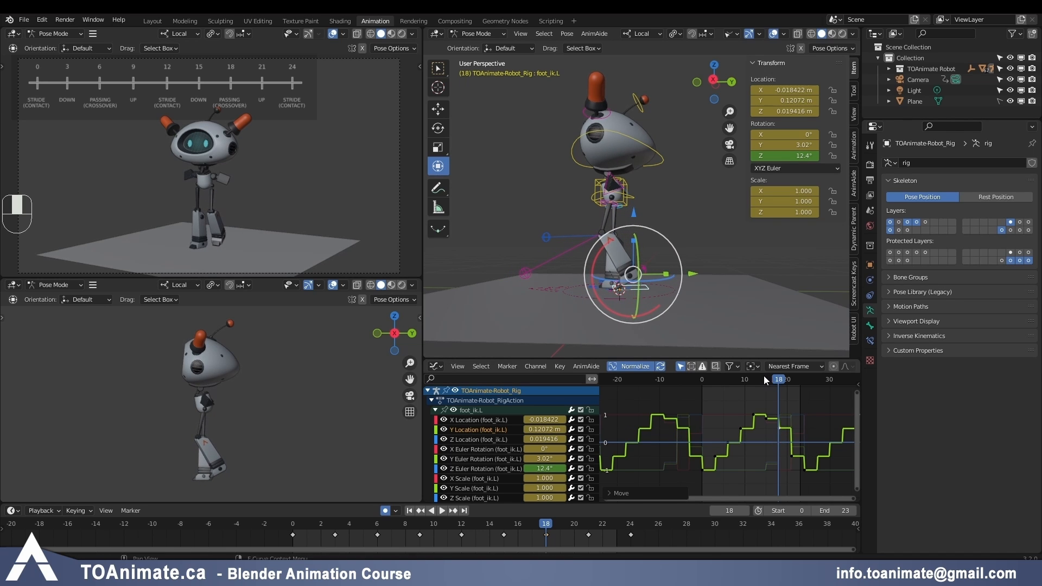
key(space)
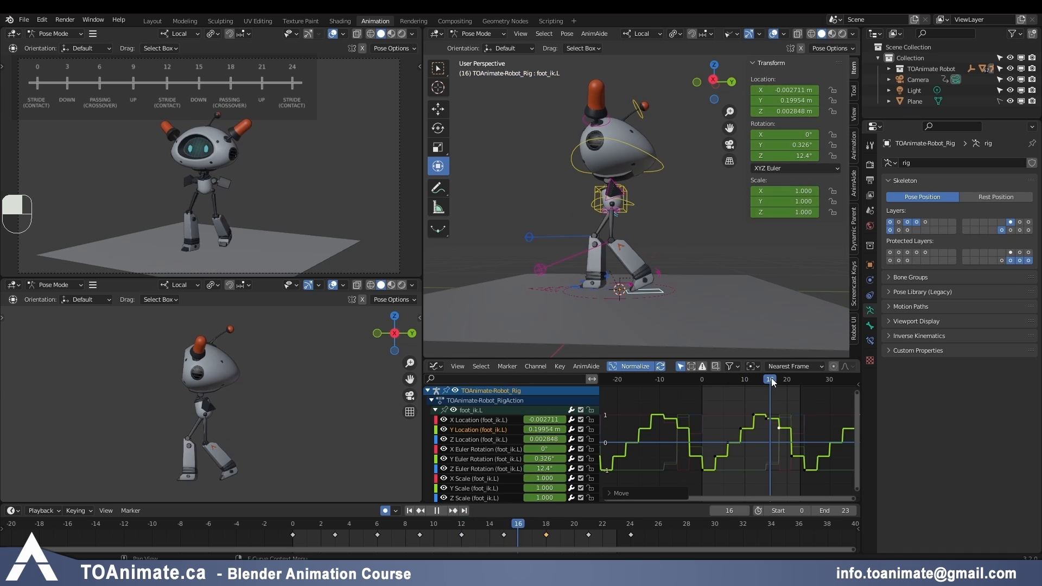
mouse_move(781, 379)
mouse_down()
mouse_move(808, 383)
mouse_move(794, 386)
mouse_up()
key(Escape)
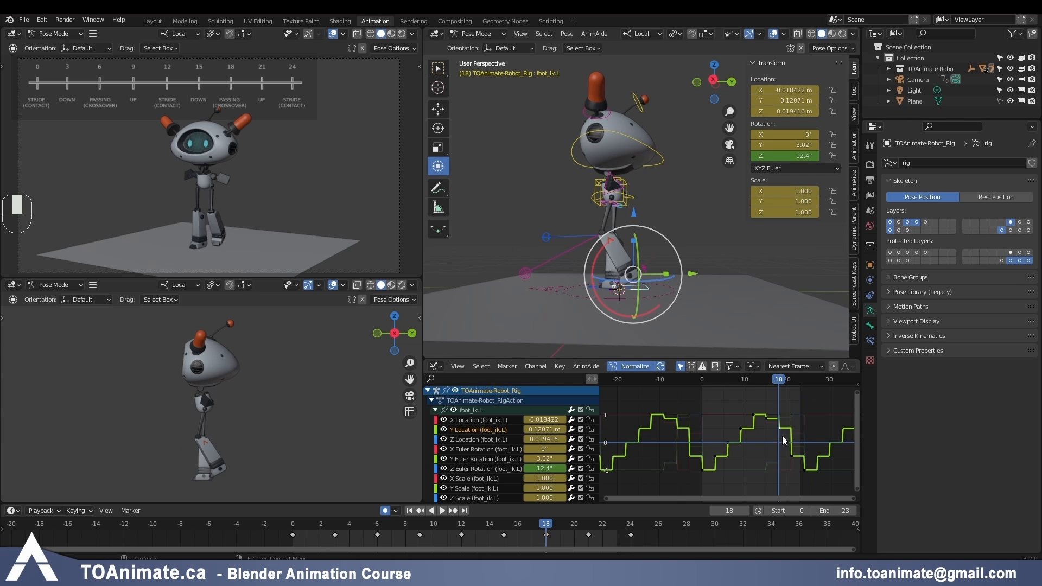
Step: Set the right foot's Y Location at frame 6 to 0.12071 m, copied from the left foot, and play back the walk from the front
double_click(545, 429)
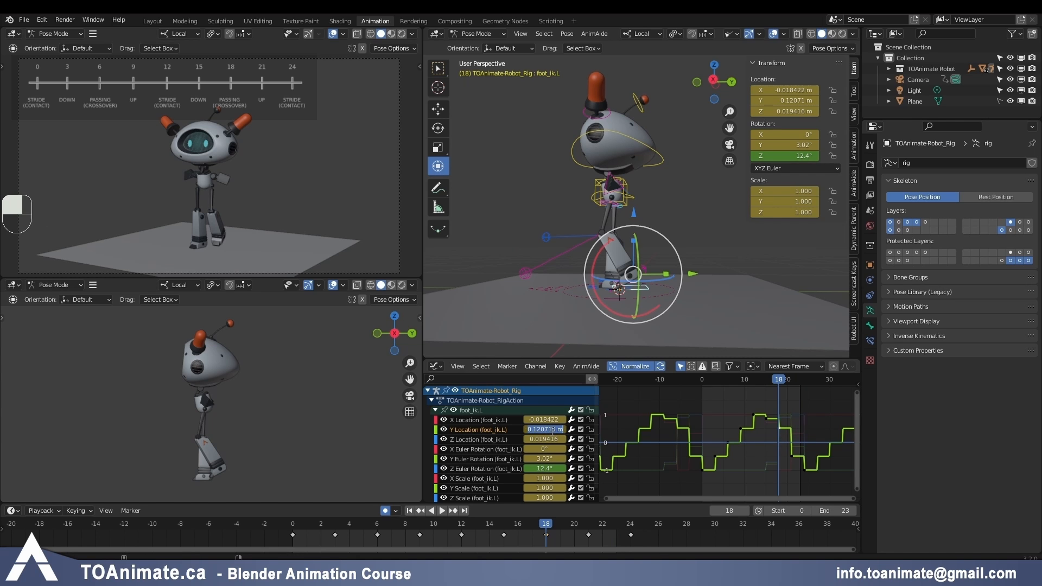
click(723, 376)
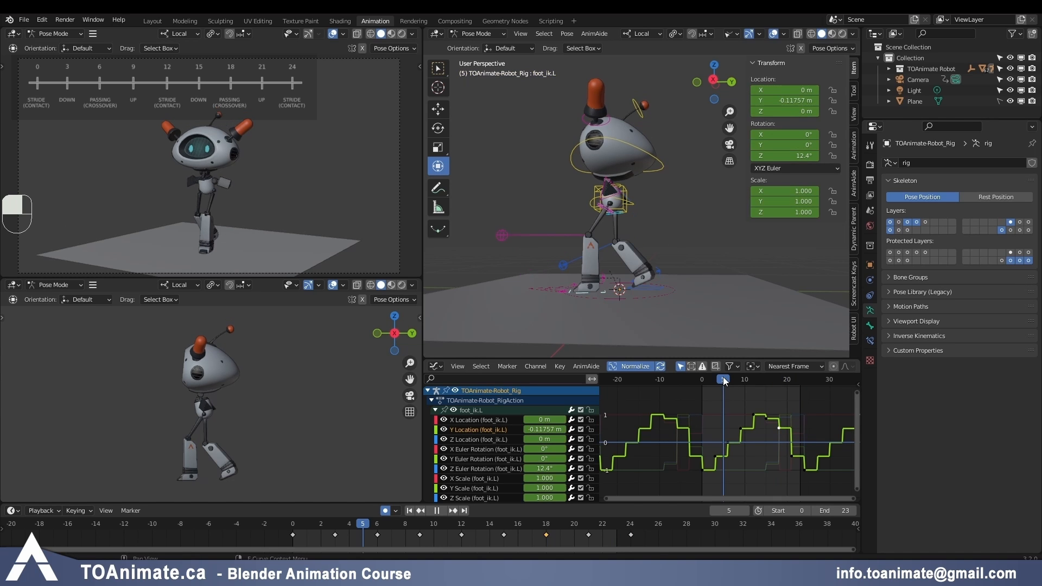
drag(725, 377, 728, 382)
middle_drag(574, 289, 659, 304)
click(591, 293)
click(537, 429)
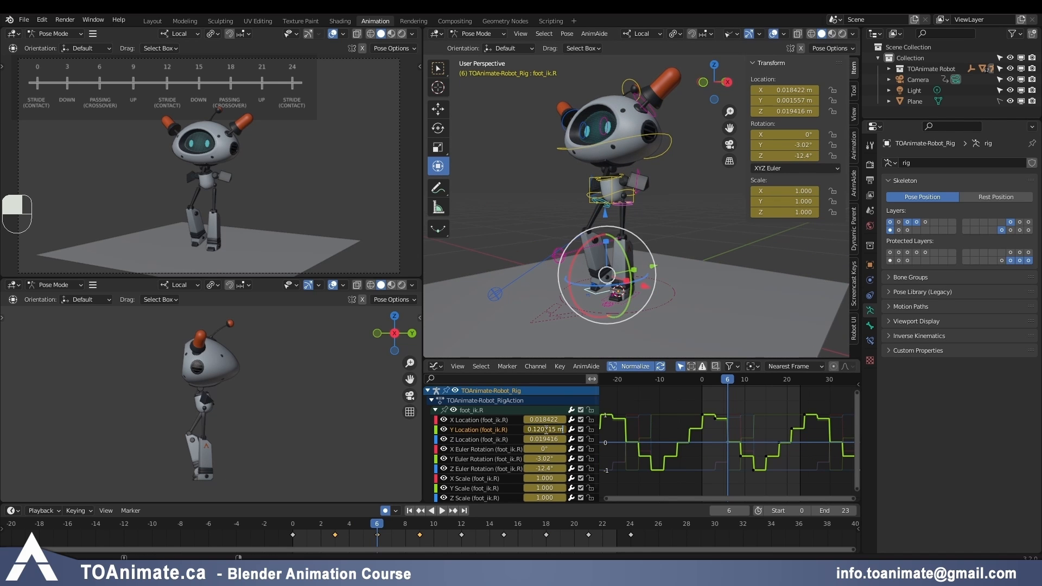
key(Return)
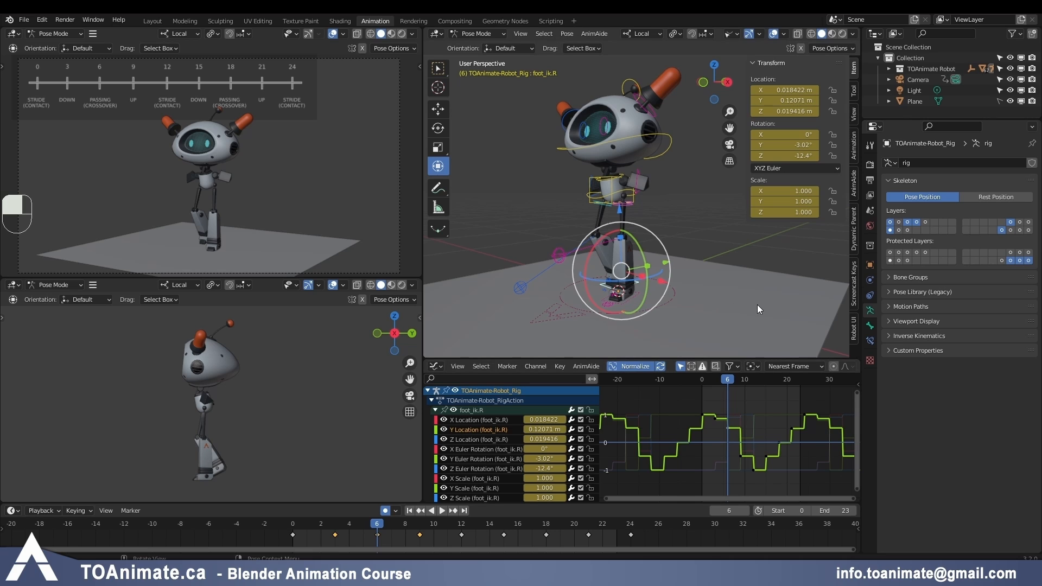
click(703, 81)
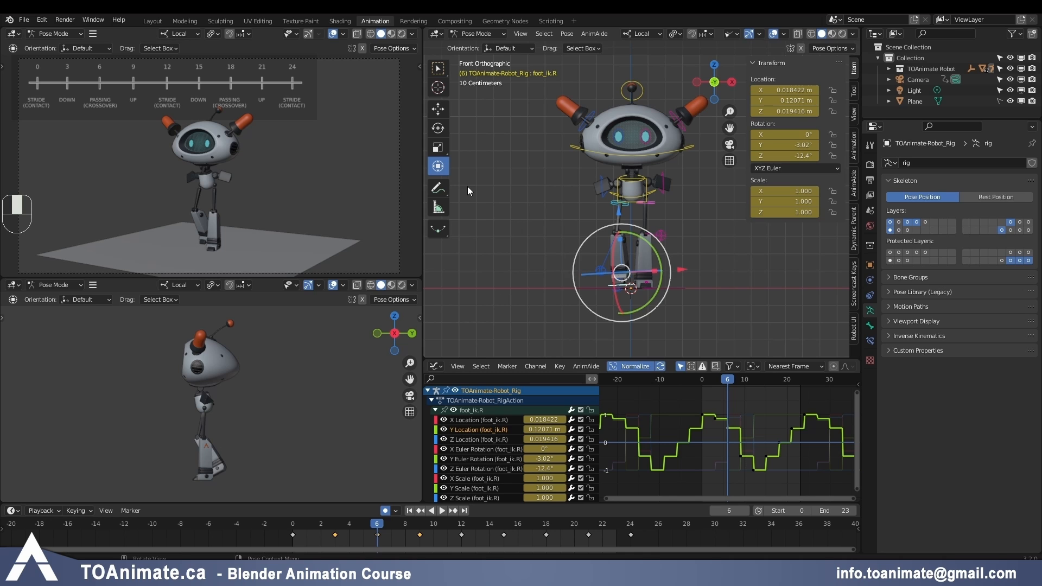
key(space)
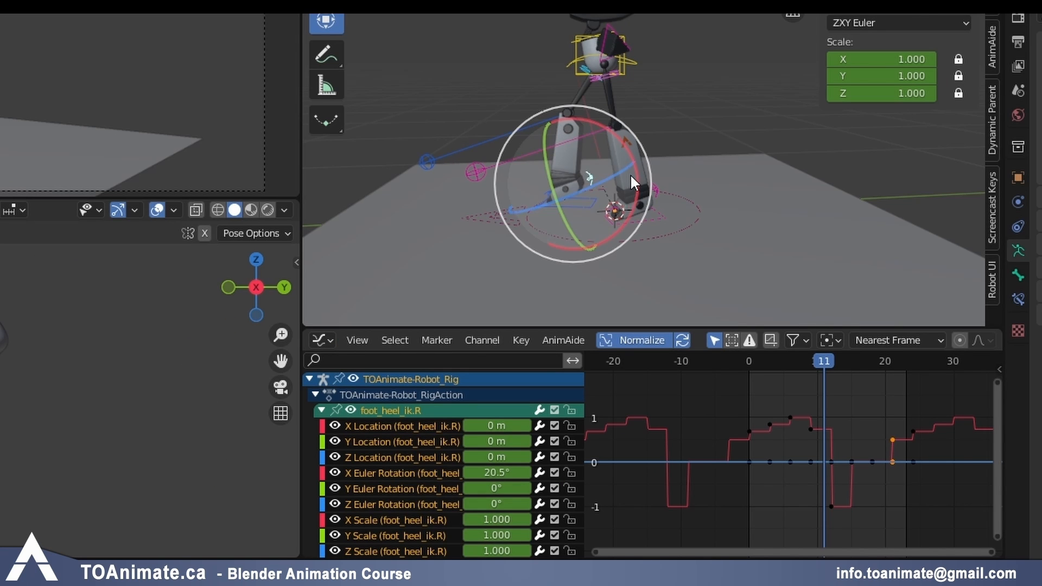
Step: Isolate the X Euler Rotation curve of the right foot's heel control
drag(637, 181, 622, 210)
right_click(622, 211)
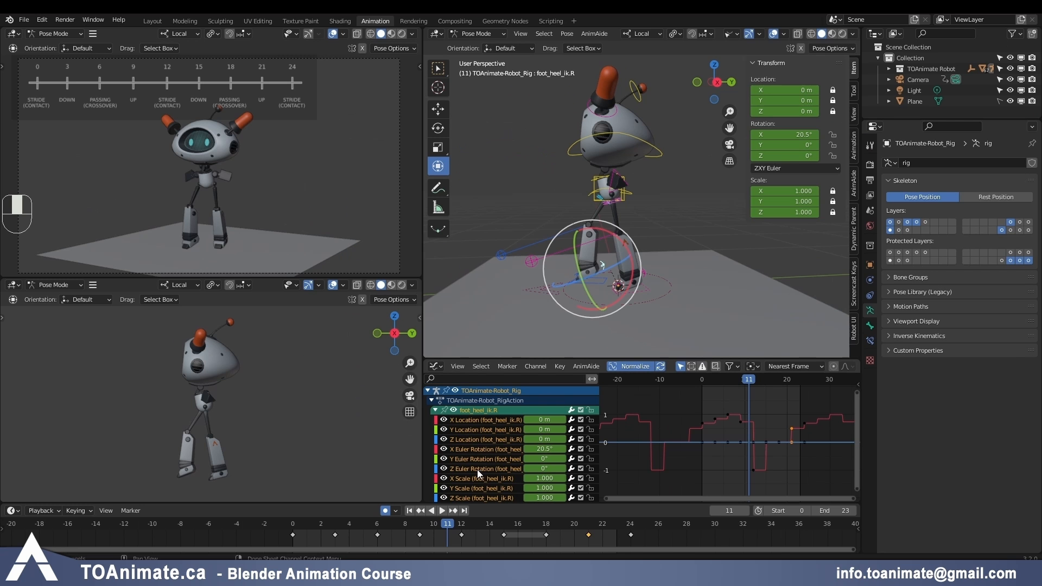
click(471, 467)
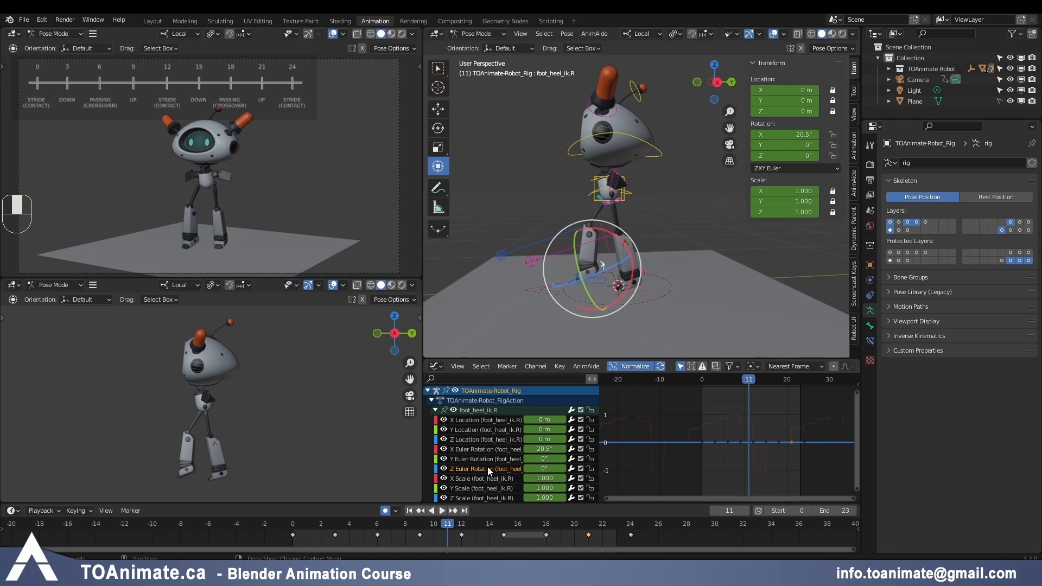
click(472, 450)
scroll(745, 451, up, 2)
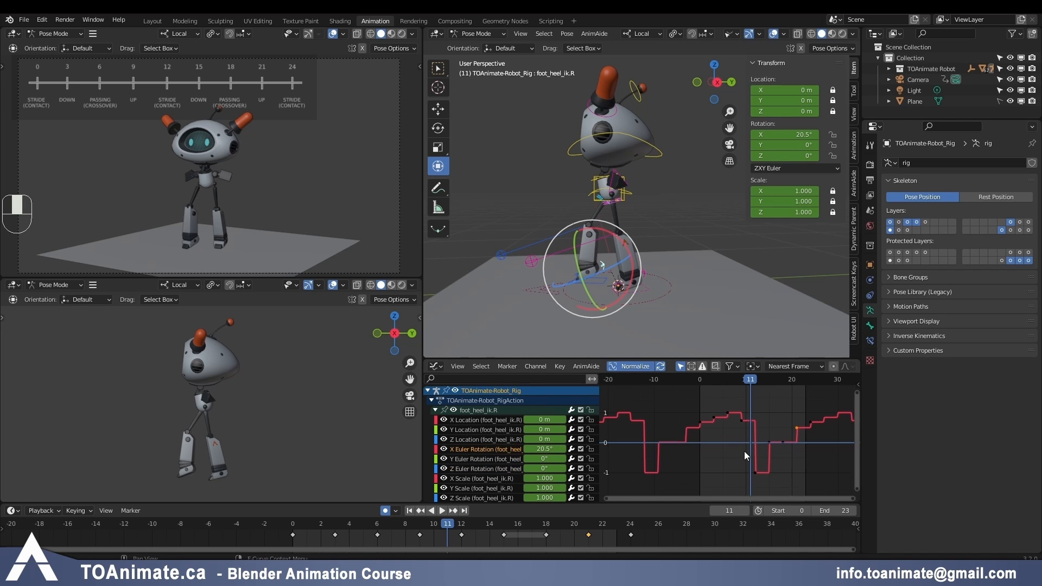
Step: Raise the right heel control's X Euler Rotation key at frame 6 to about 39° and scrub ahead to frame 12
key(shift+Left)
middle_drag(685, 320, 675, 305)
scroll(675, 290, up, 2)
drag(677, 384, 704, 383)
click(709, 410)
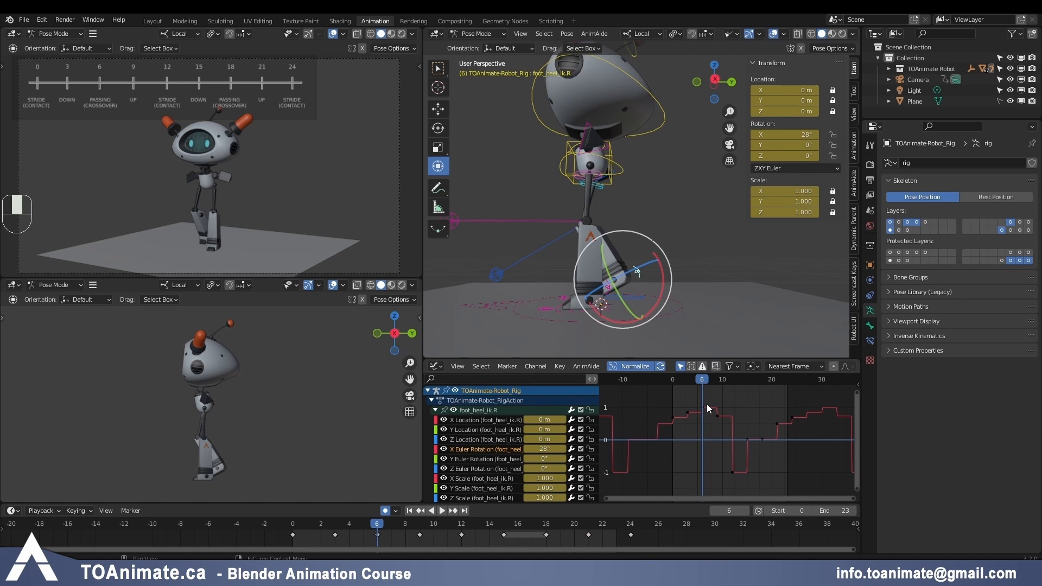
click(706, 407)
key(g)
middle_click(705, 405)
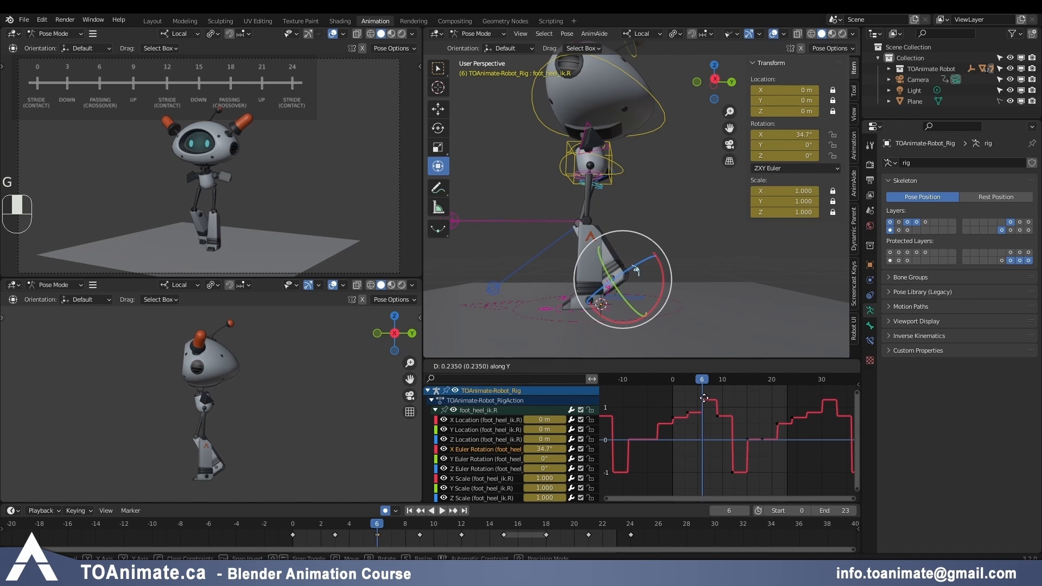
click(704, 393)
drag(705, 381, 732, 379)
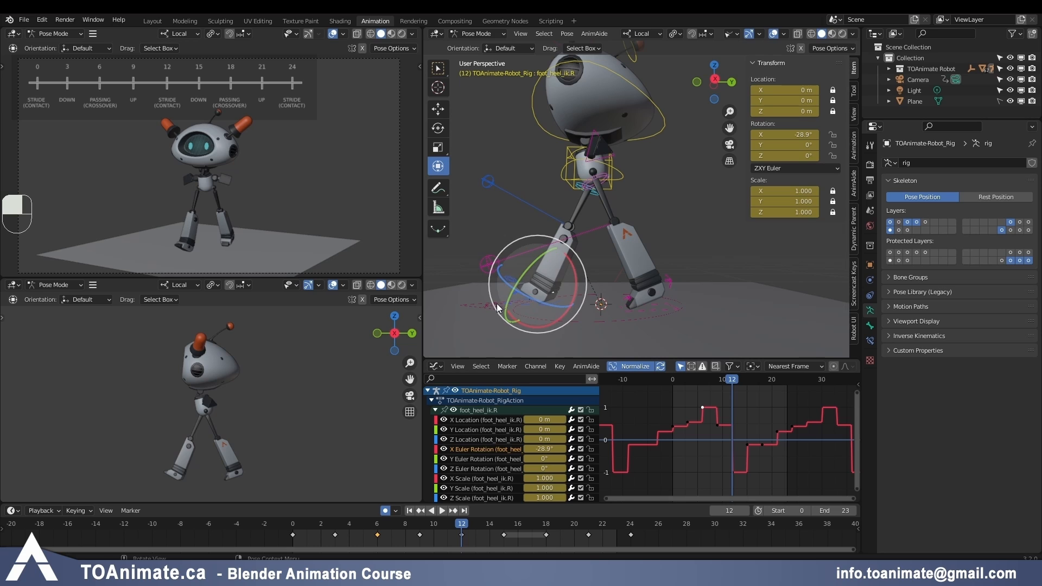
Step: Copy the right heel's X Euler Rotation of 39° at frame 6 to the left heel control at frame 18
drag(705, 379, 702, 379)
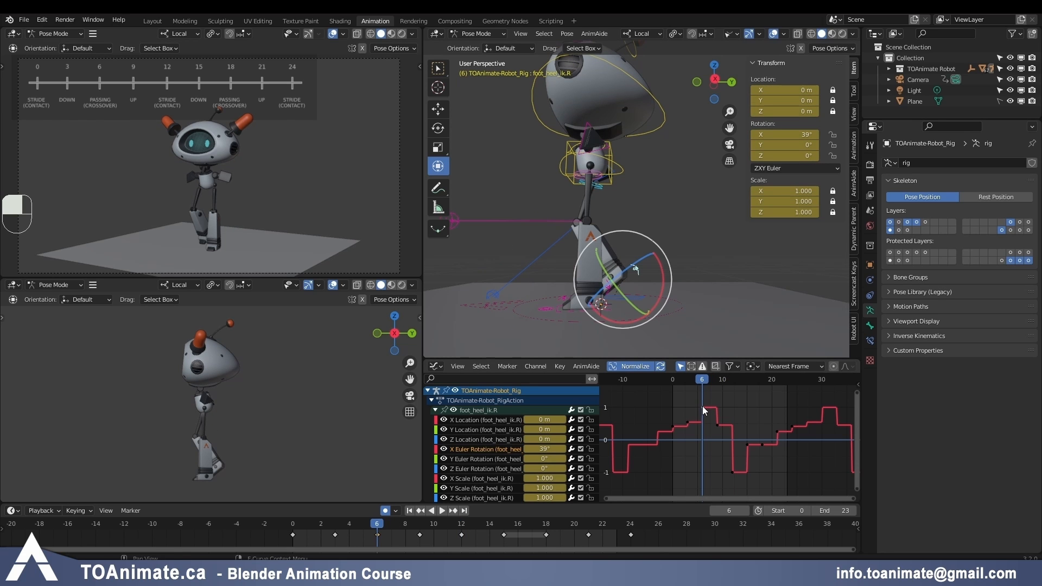
click(545, 449)
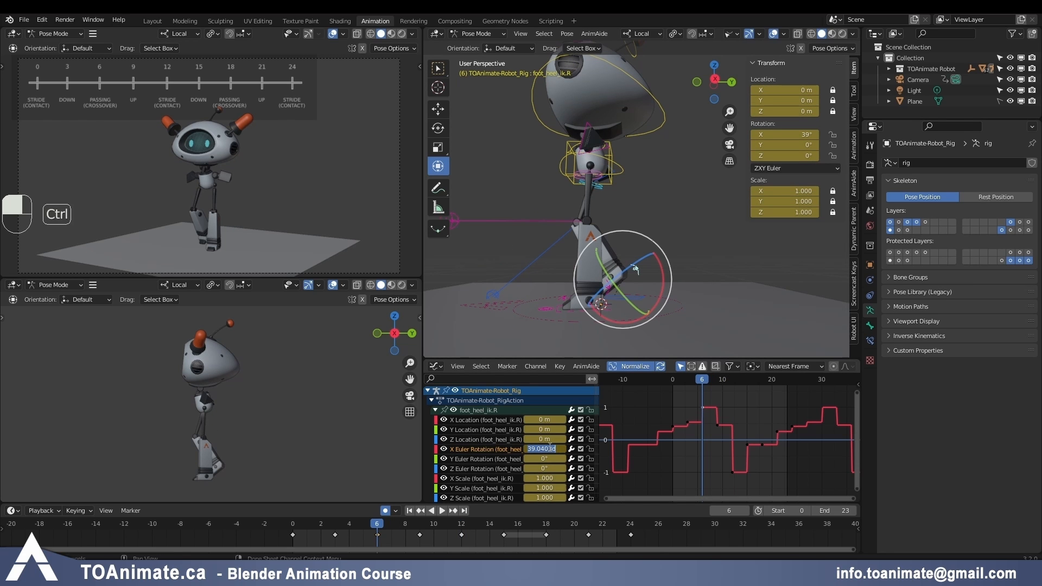
click(611, 292)
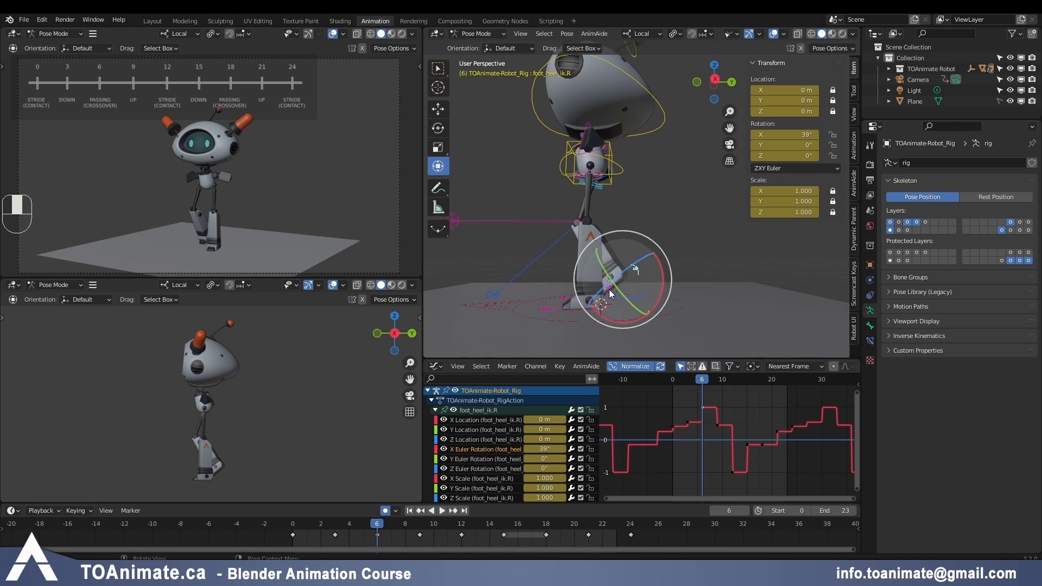
click(608, 286)
drag(775, 379, 763, 379)
drag(543, 449, 565, 449)
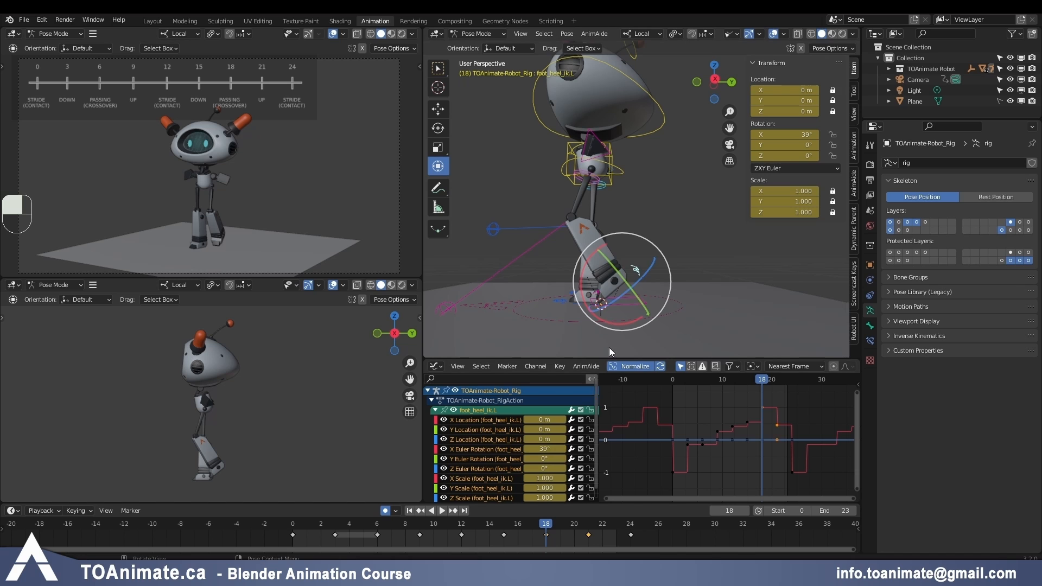
Step: Isolate the torso's Z Location curve and scrub from frame 0 to 9 to examine the body's up-and-down motion
click(616, 152)
shift+middle_drag(616, 152, 672, 247)
click(480, 440)
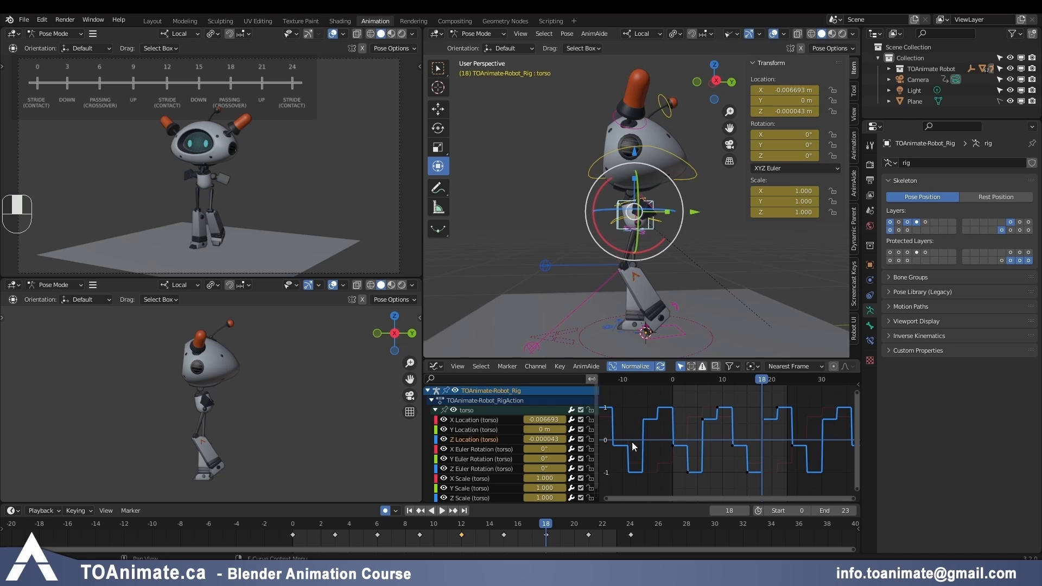
click(675, 380)
key(space)
drag(674, 381, 705, 382)
key(space)
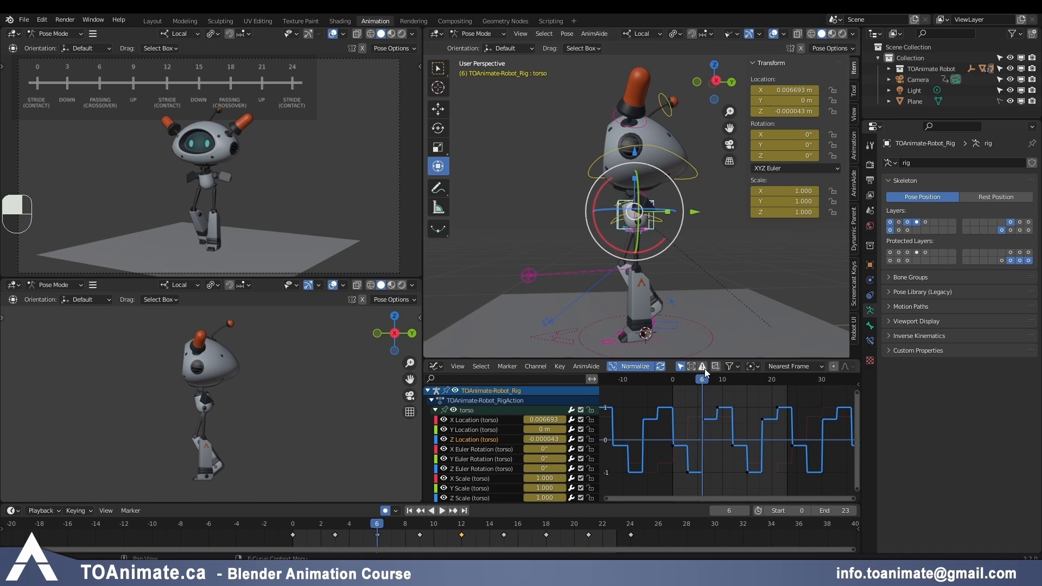
key(space)
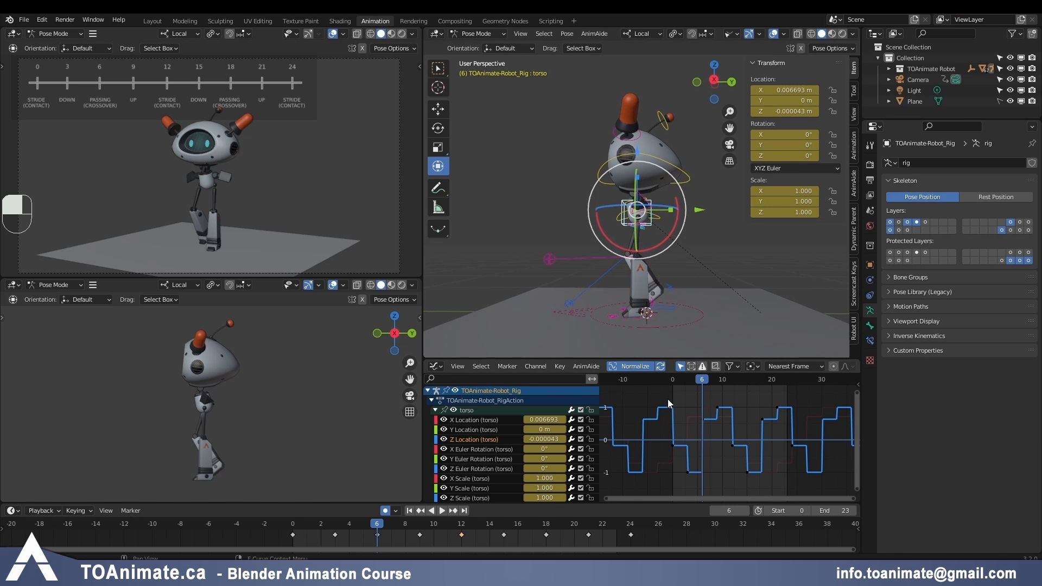
click(674, 380)
drag(674, 380, 718, 380)
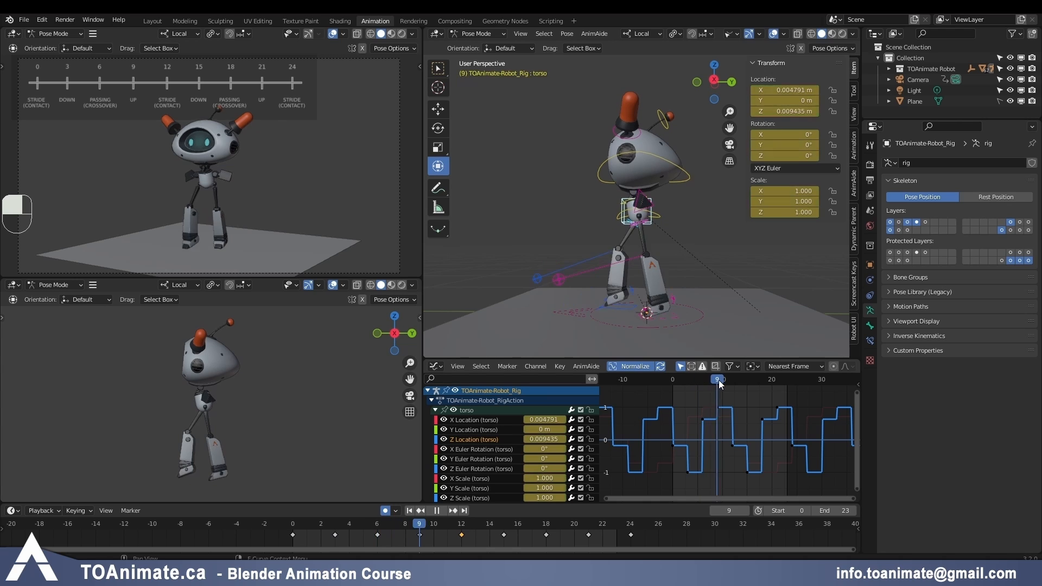
Step: Raise the torso's Z Location contact keys at frames 0, 12 and 24 to about -0.018 m and play back the walk
key(g)
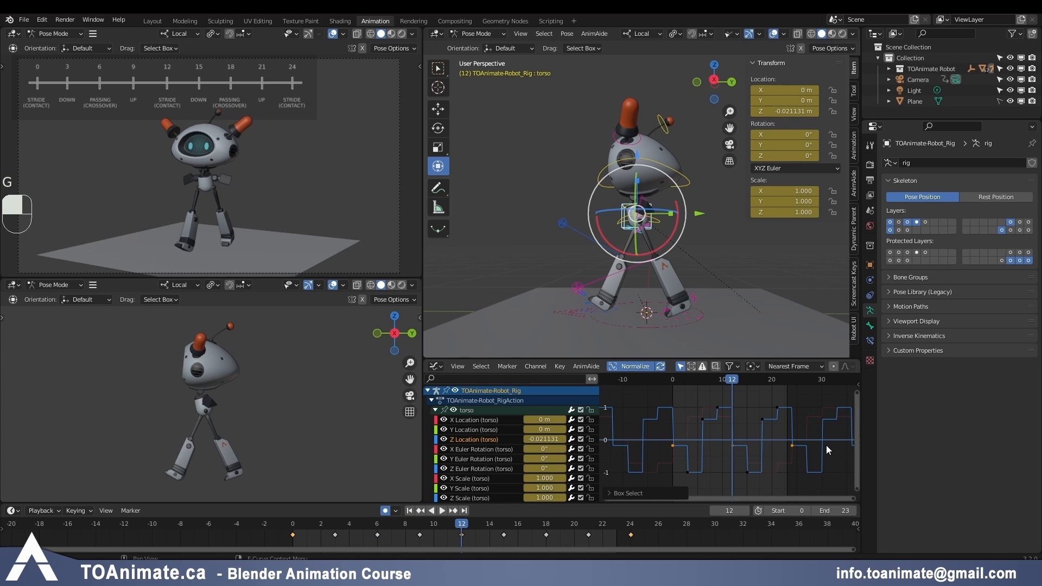
key(y)
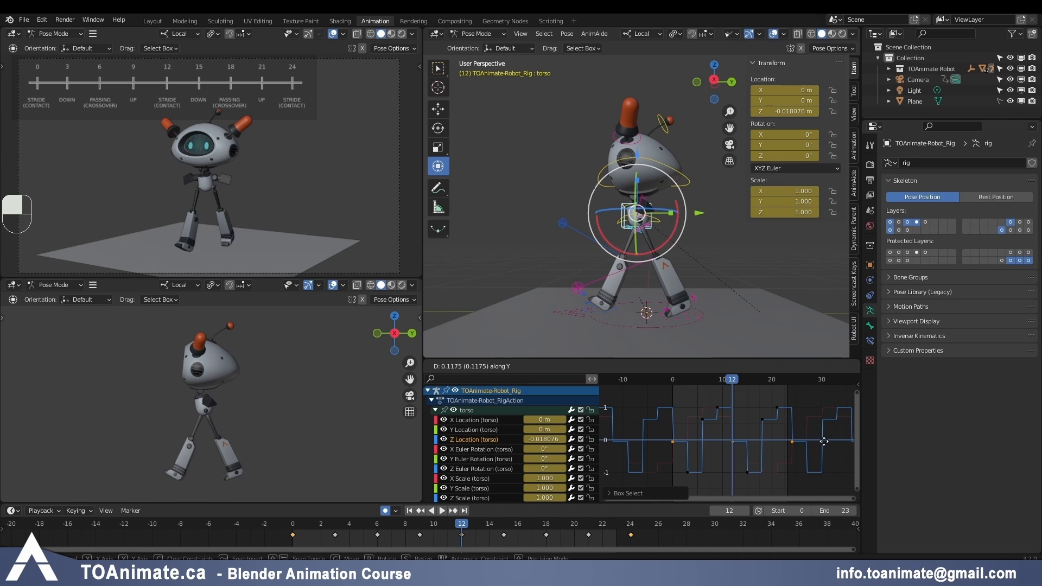
click(824, 442)
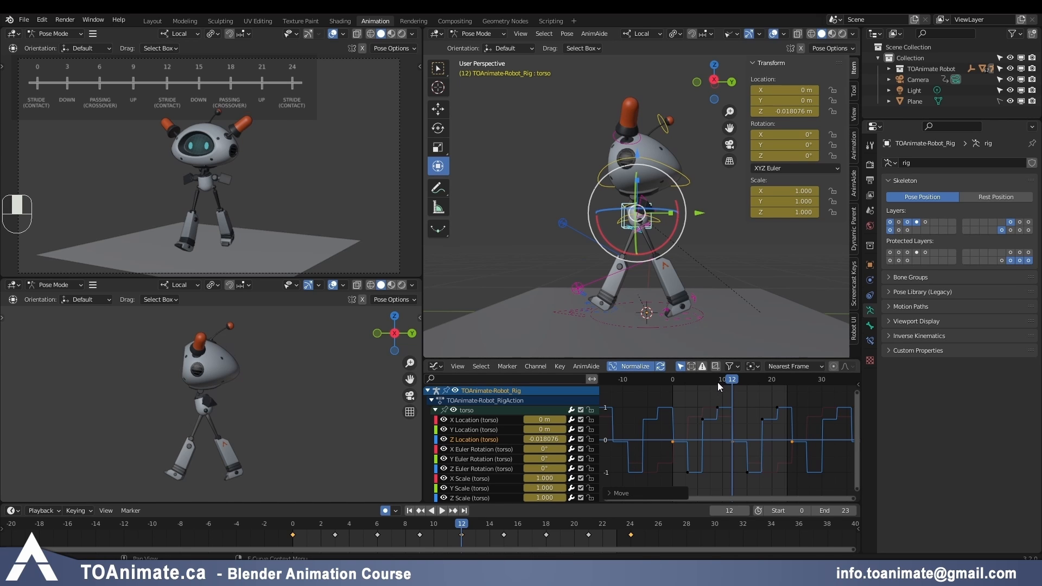
key(space)
drag(763, 392, 745, 402)
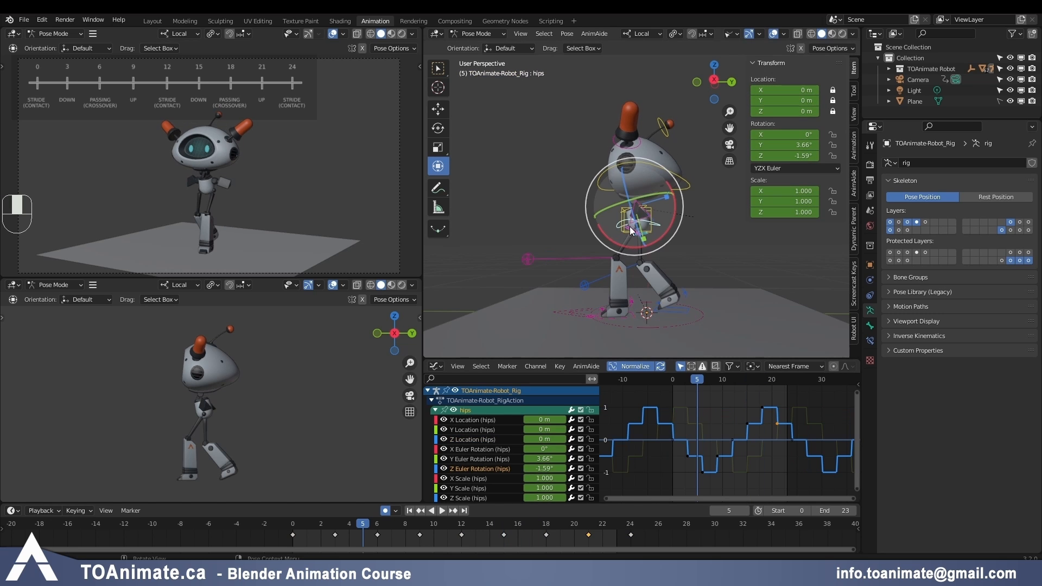
middle_drag(691, 234, 789, 279)
key(r)
key(y)
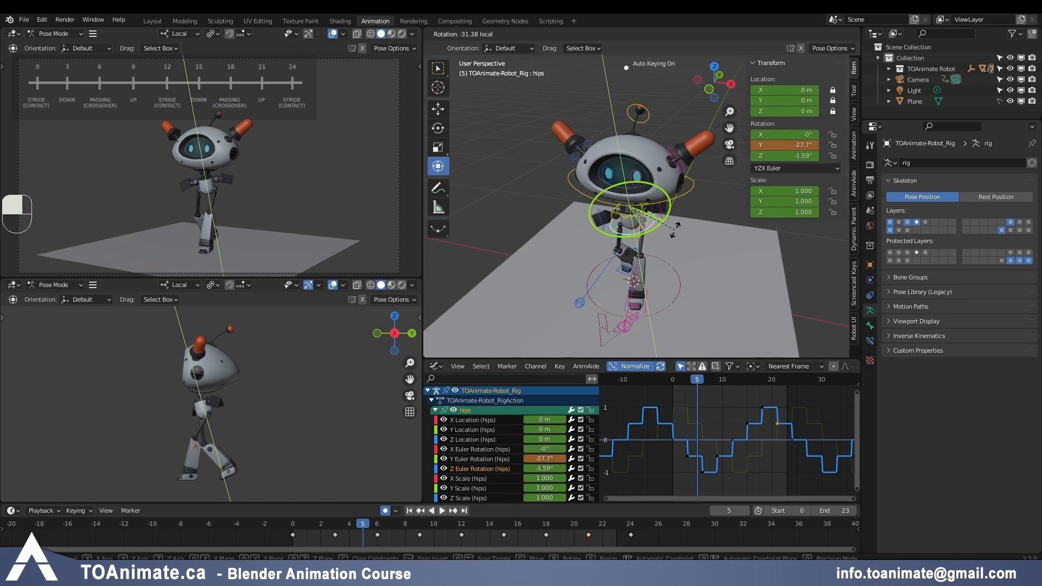
key(Escape)
Step: Isolate the hips' Y Euler Rotation curve and raise its keys at frames 3 and 21 to about 4.89°
click(491, 461)
drag(680, 416, 787, 429)
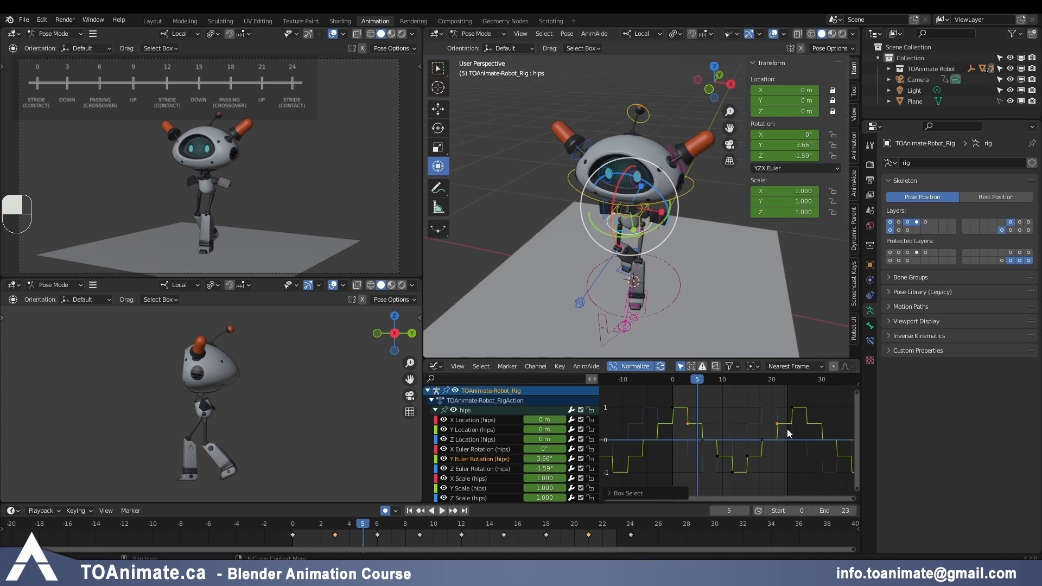
key(g)
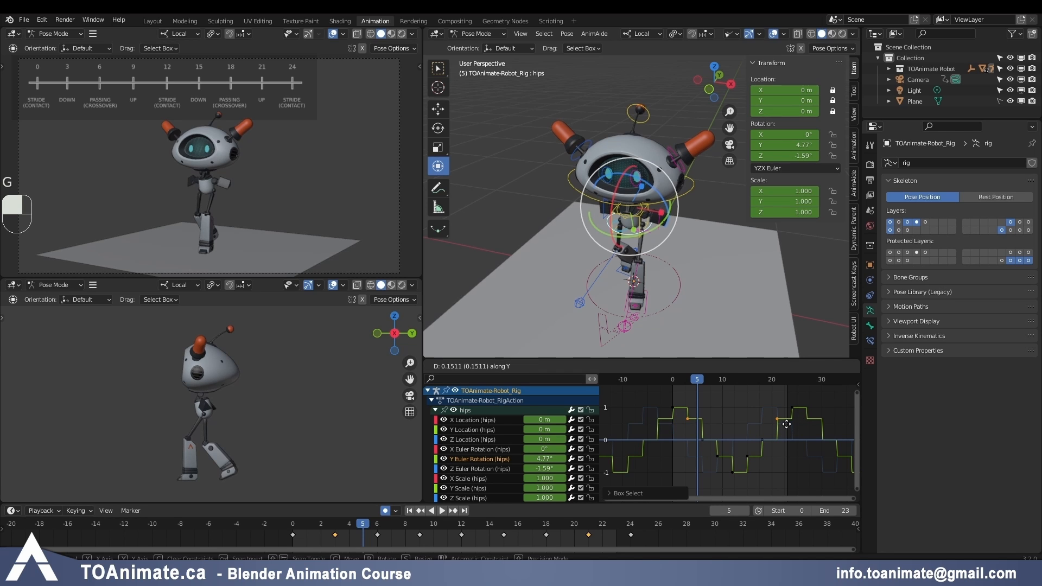
click(786, 424)
Step: Lower the hips' Y Euler Rotation keys at frames 9 and 15 by about 0.18 on the normalized graph and play back the walk
drag(711, 454, 777, 460)
key(g)
key(y)
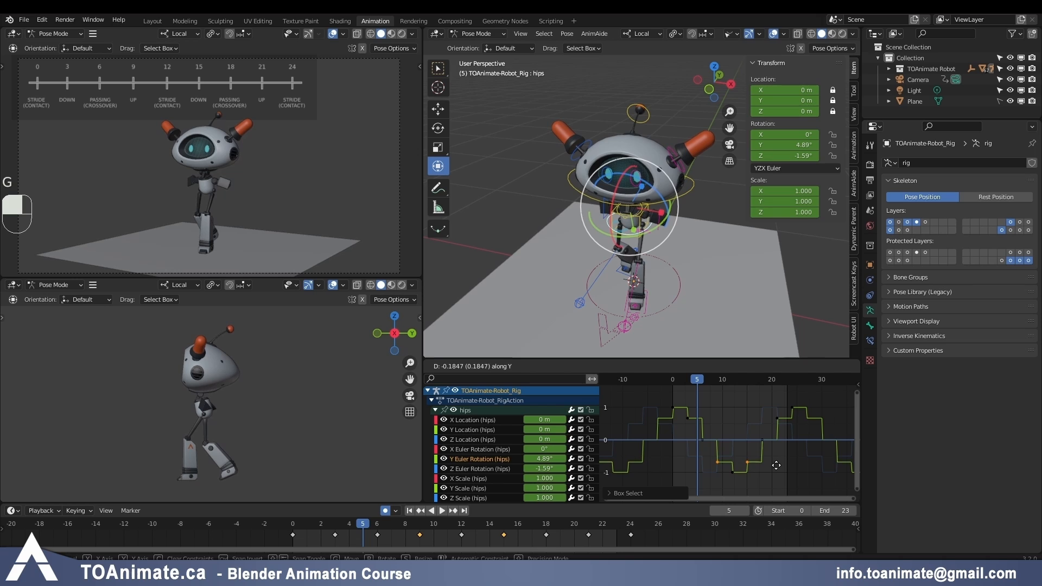
click(776, 465)
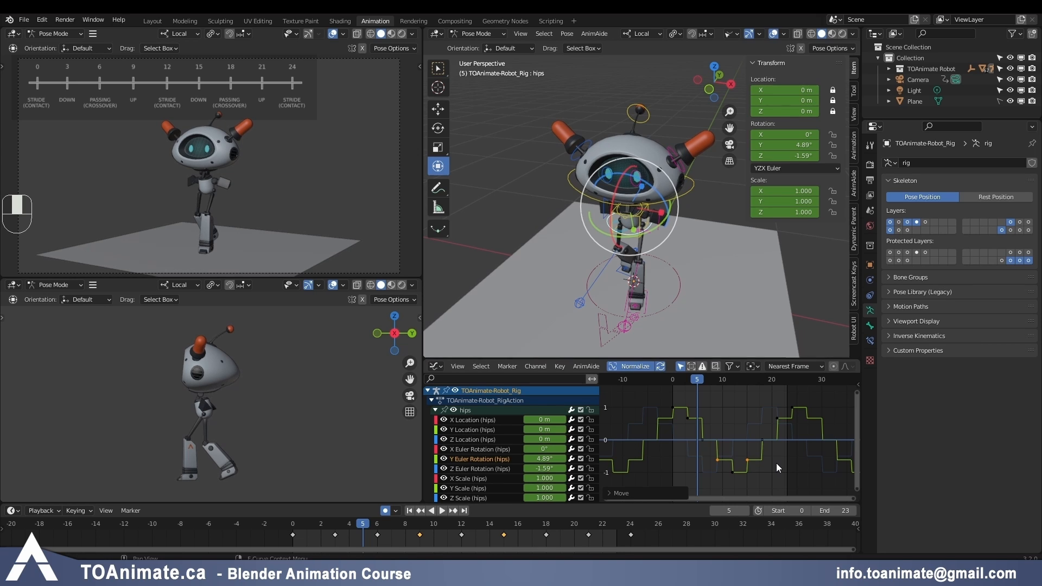
key(g)
key(space)
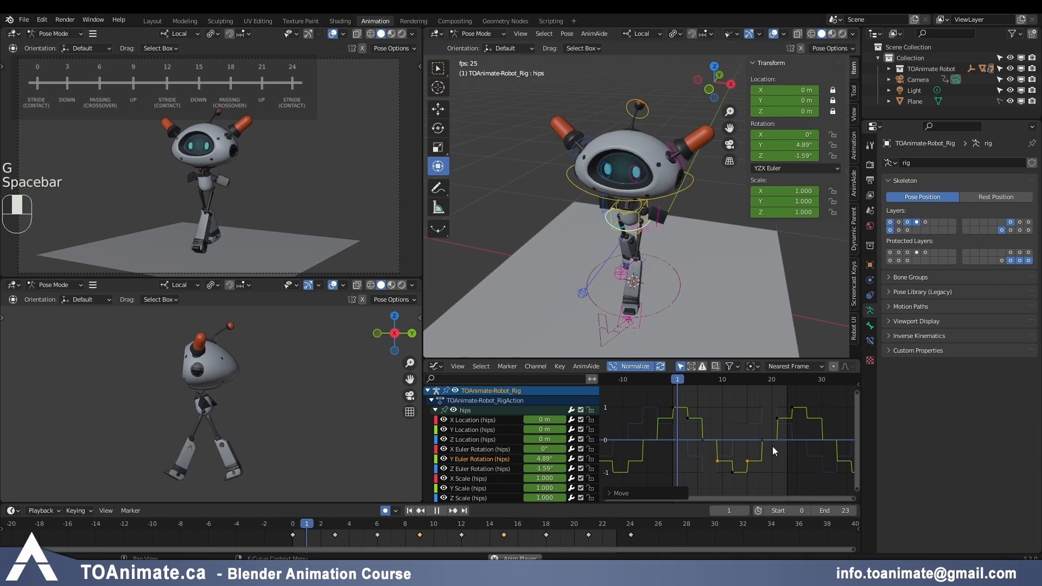
key(space)
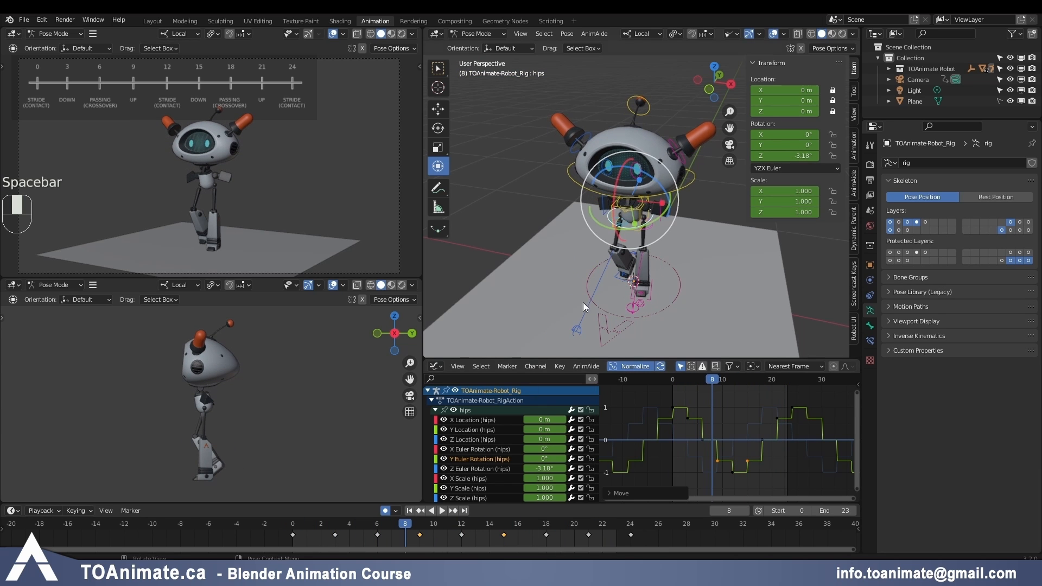
Step: Lower the hips' Z Euler Rotation keys at frames 3 and 9 to about -2.12°
mouse_move(673, 233)
mouse_down()
mouse_move(682, 199)
mouse_move(679, 221)
mouse_up()
shift+click(720, 457)
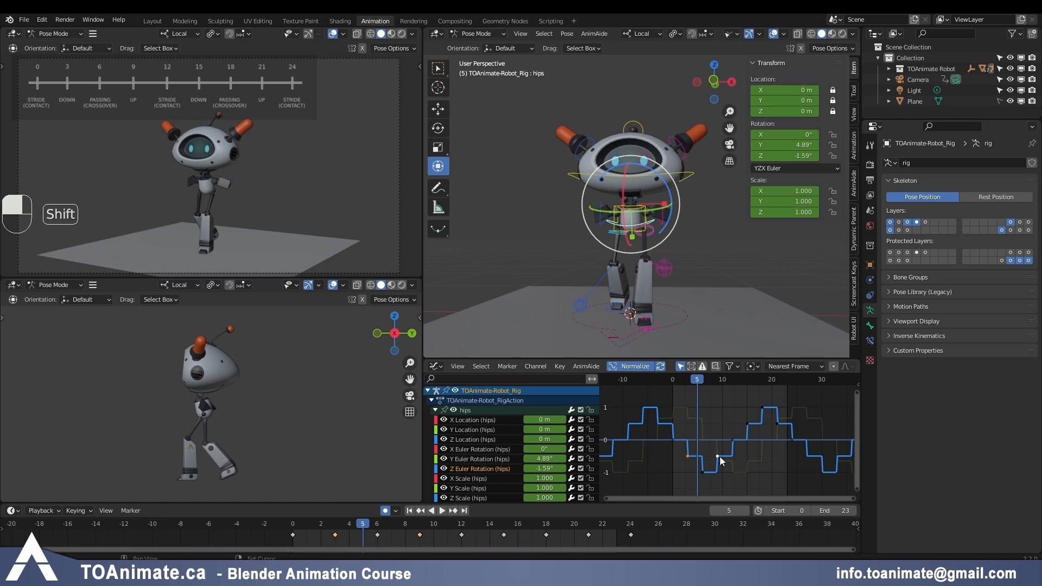
key(g)
middle_click(722, 461)
click(722, 463)
Step: Raise the hips' Z Euler Rotation keys at frames 15 and 21 by about 0.12 on the normalized graph and play the walk from the front
click(746, 426)
shift+click(780, 425)
key(g)
middle_click(780, 421)
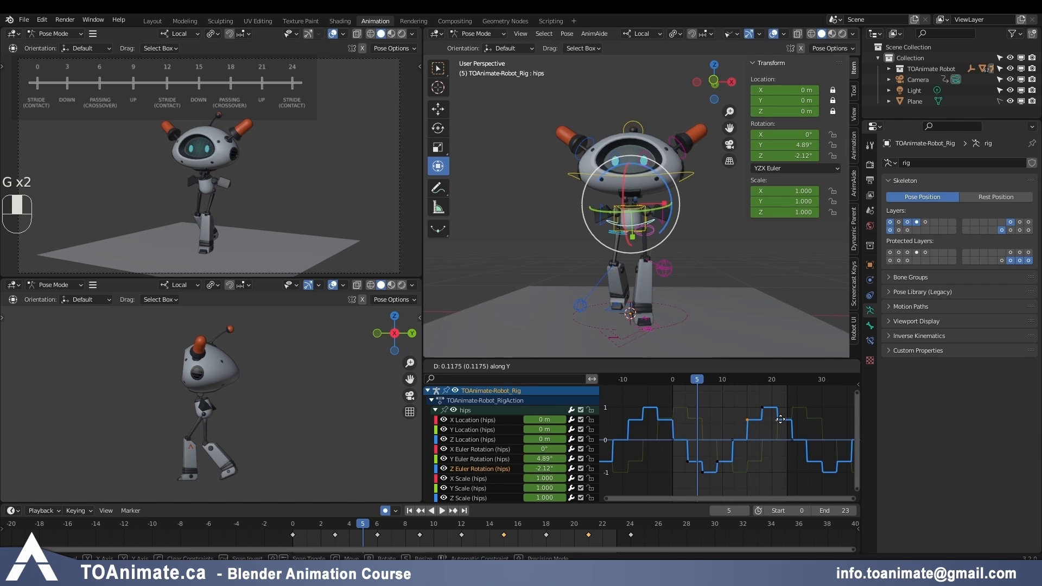
click(781, 420)
key(space)
click(712, 79)
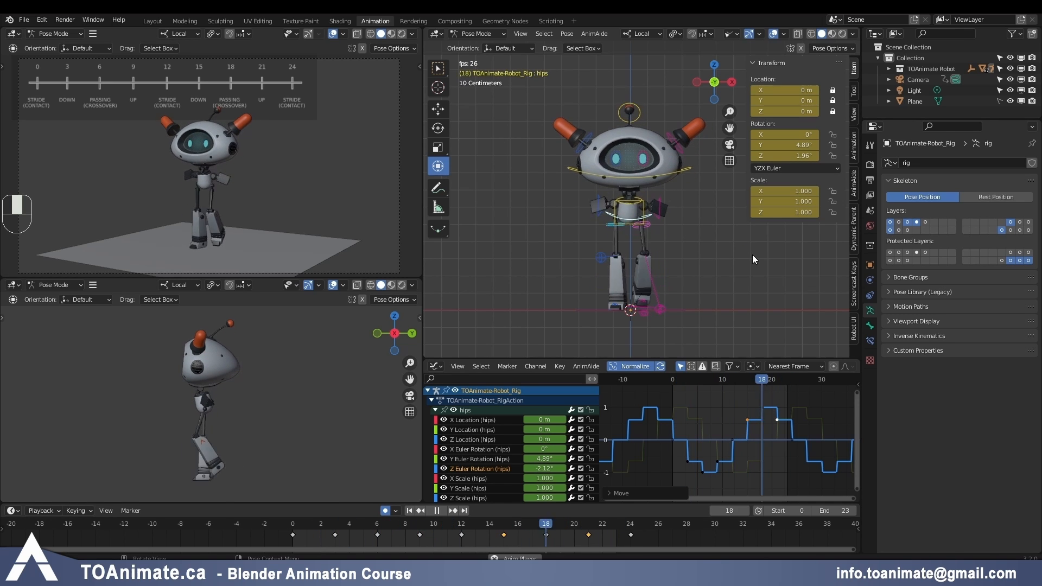
key(Escape)
Step: Save the file, play back the walk and check the pose at frames 3 and 6
click(24, 19)
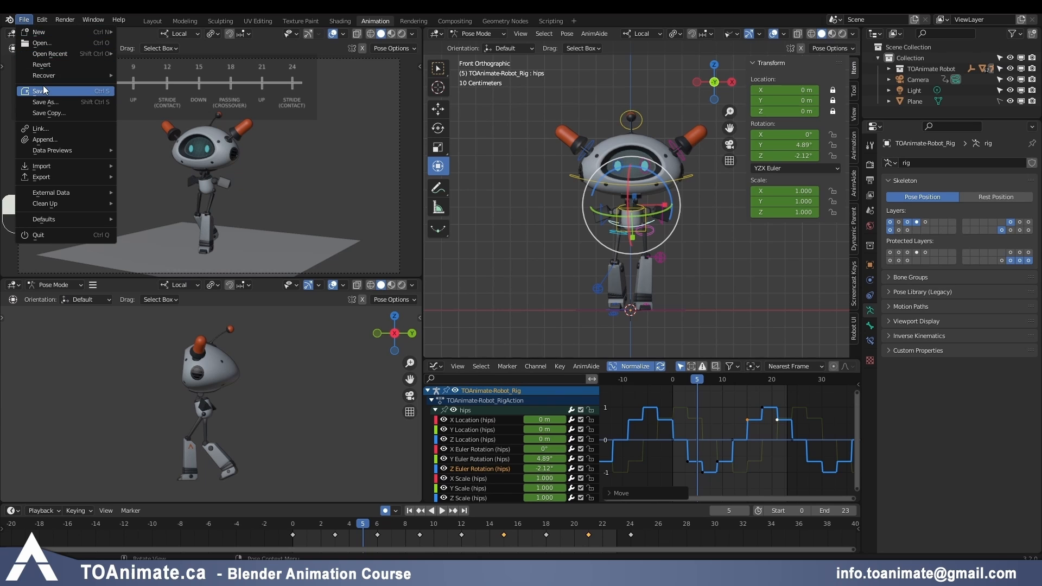
key(space)
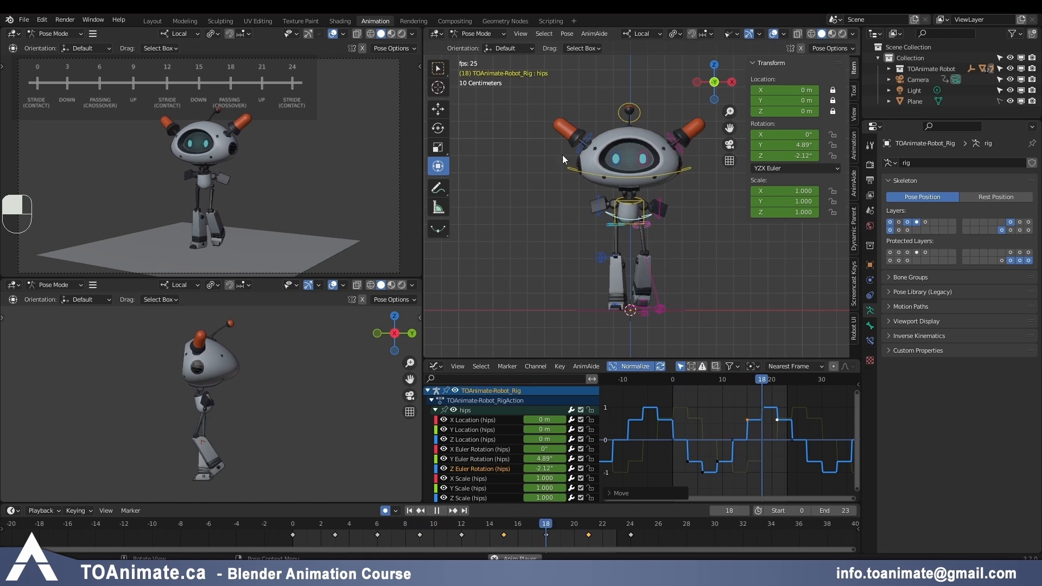
key(space)
click(330, 523)
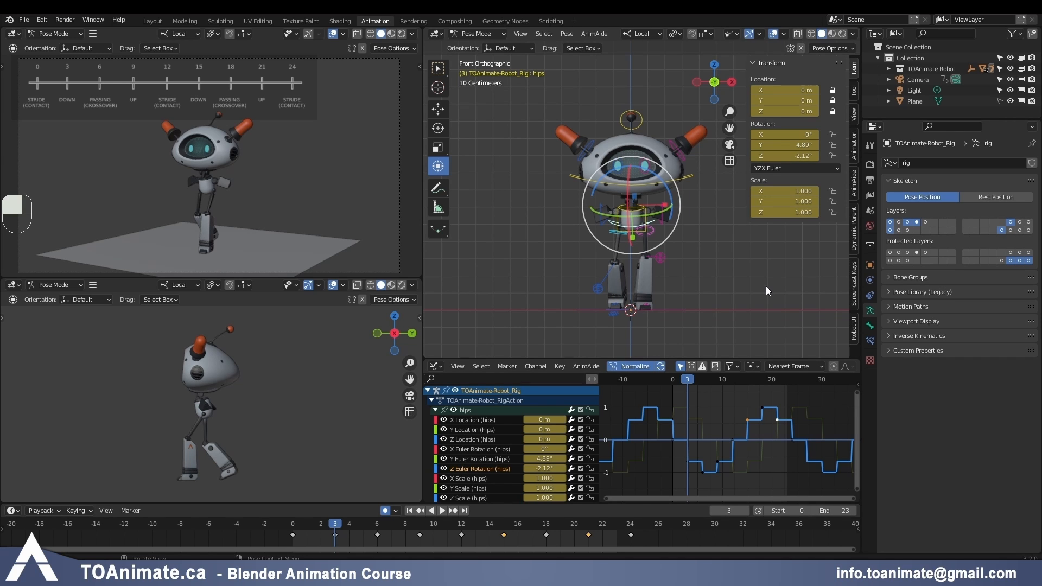
drag(701, 380, 702, 382)
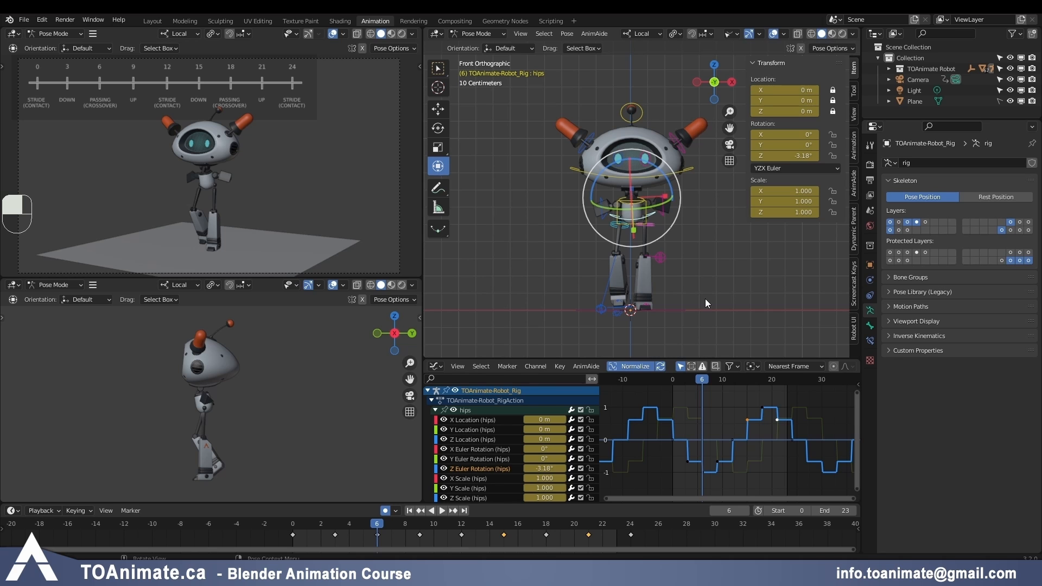
Step: Isolate the head control's X Euler Rotation curve and rotate the head to about -3.89° on X at frame 3
click(691, 170)
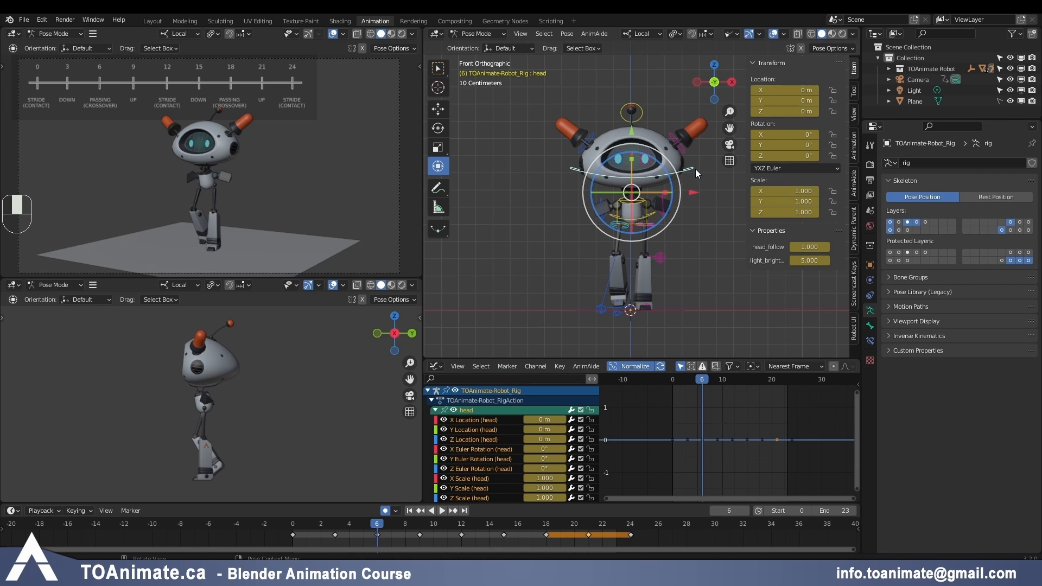
middle_drag(702, 256, 624, 255)
click(484, 449)
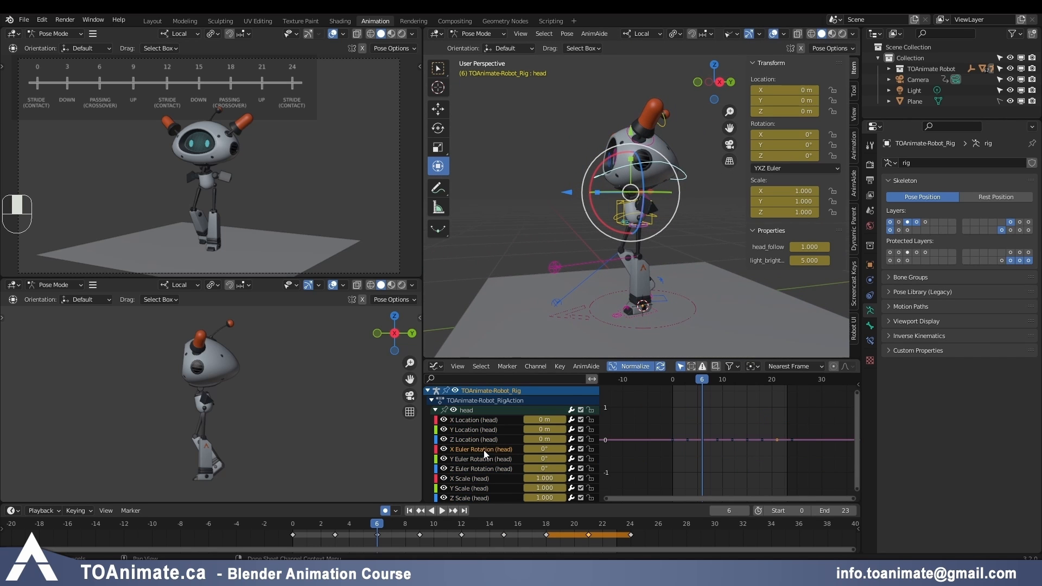
middle_drag(489, 322, 259, 308)
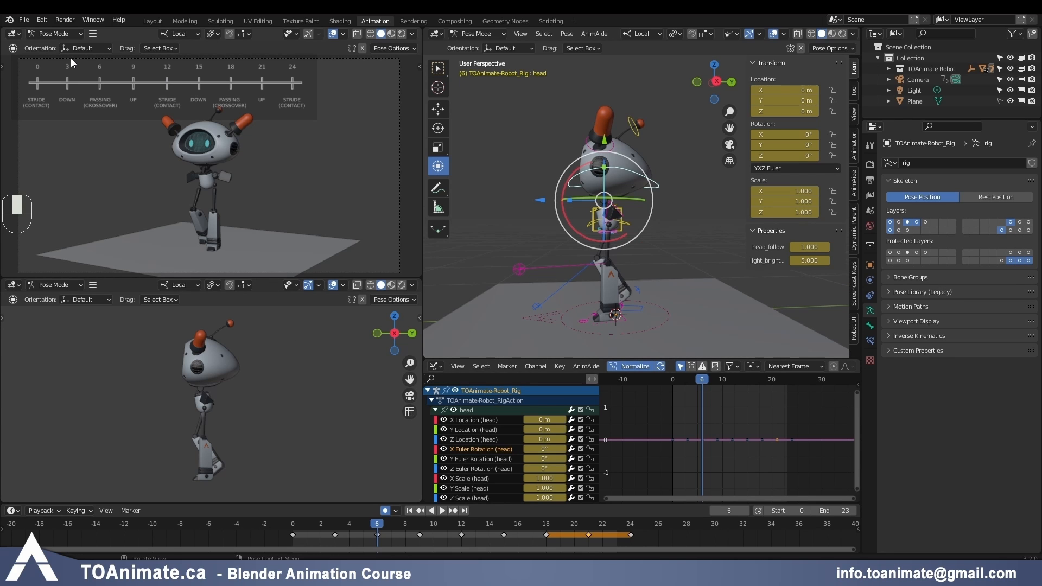
drag(352, 520, 335, 523)
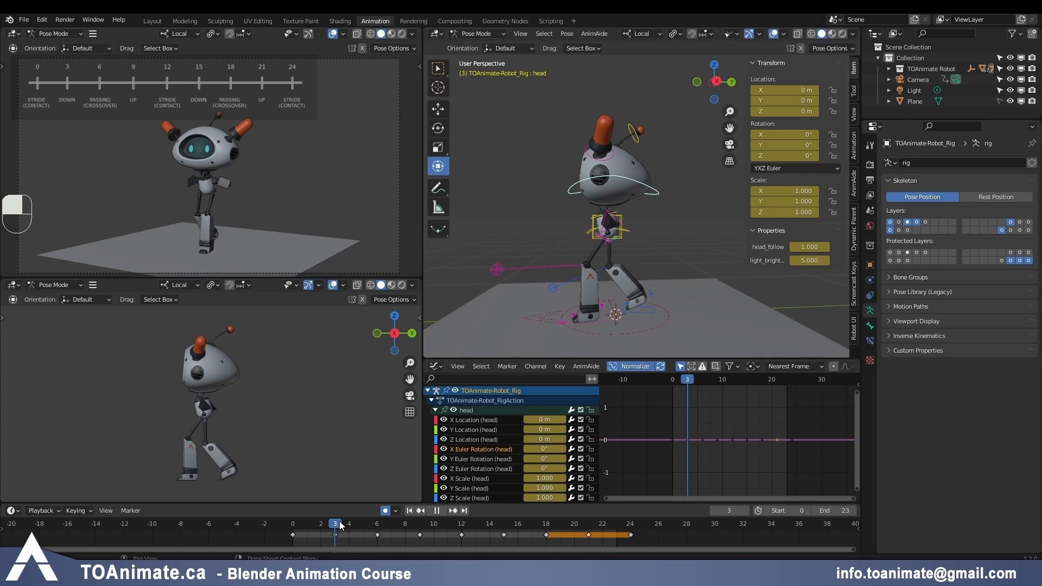
drag(625, 243, 620, 248)
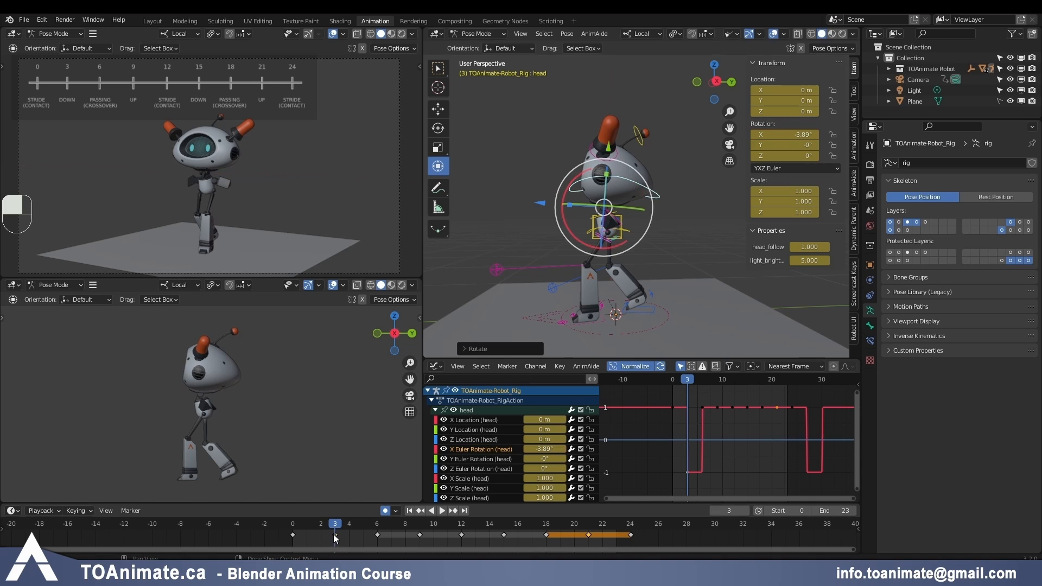
Step: Copy the head's key from frame 3 to frame 15
click(333, 535)
key(ctrl+c)
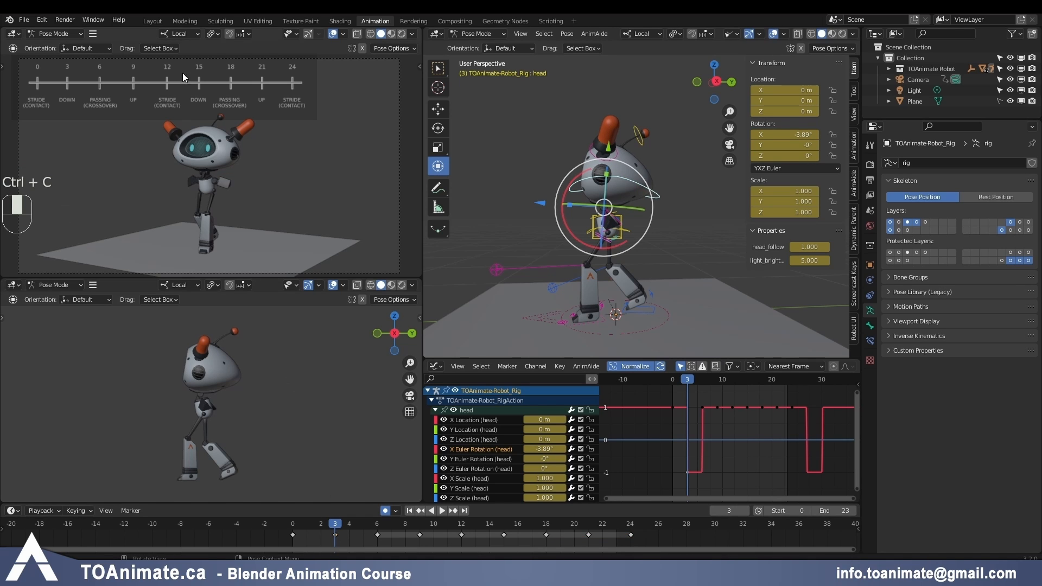
click(500, 522)
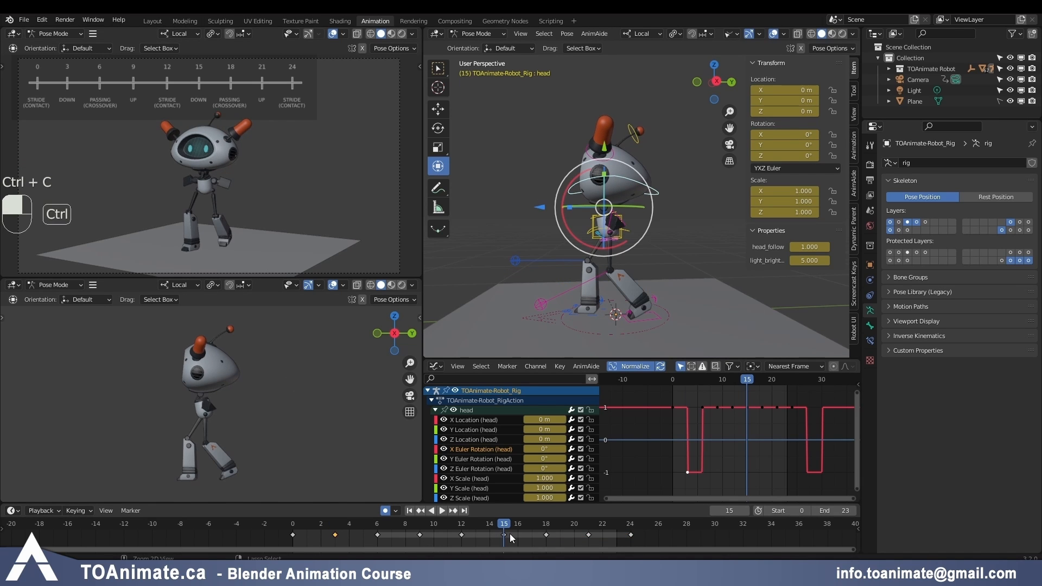
key(ctrl+v)
Step: Set the head's X rotation to 3.89° at frame 9 and copy that key to frame 21
click(419, 530)
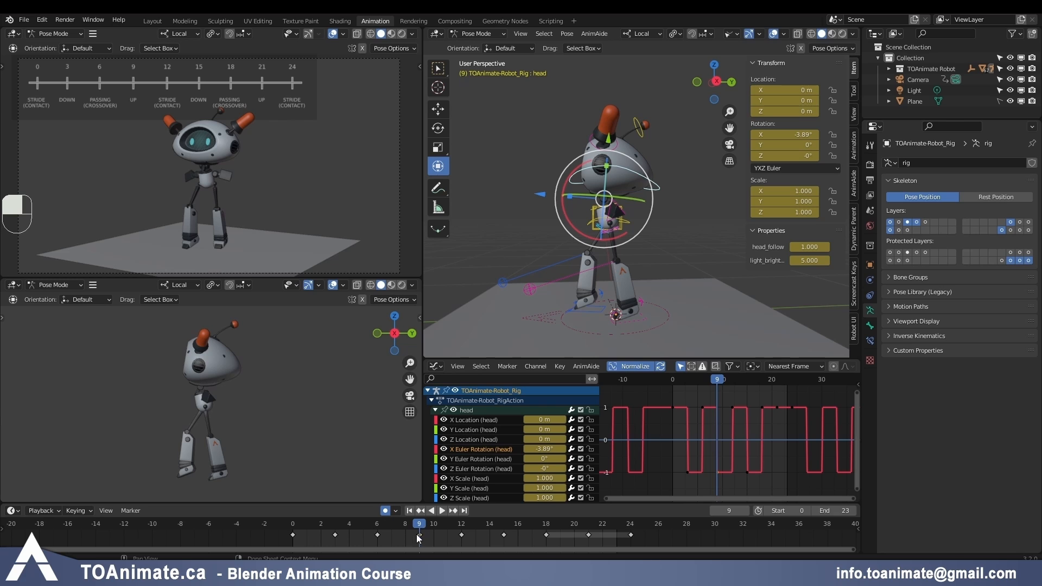
double_click(785, 134)
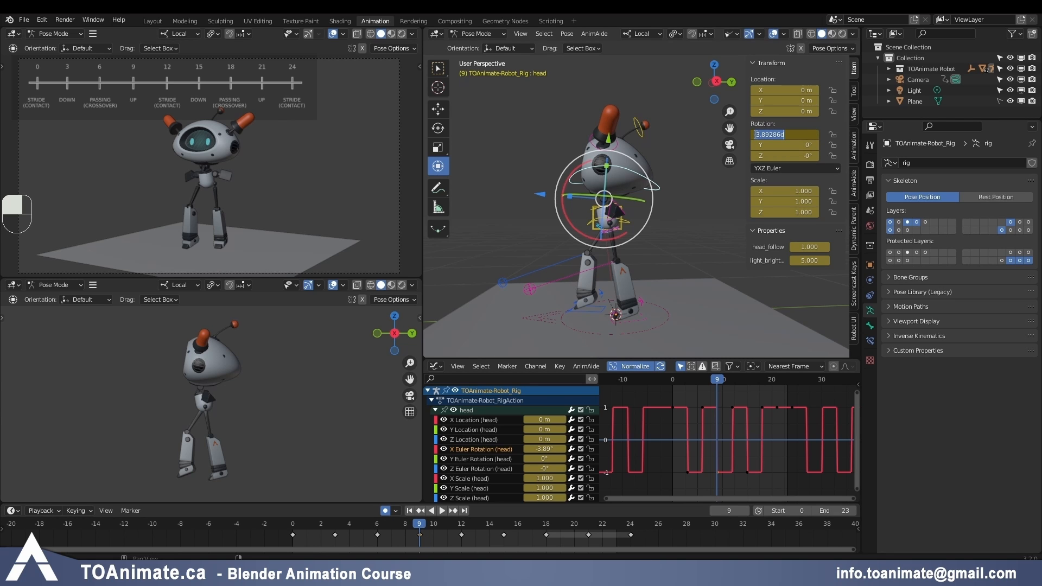
key(Return)
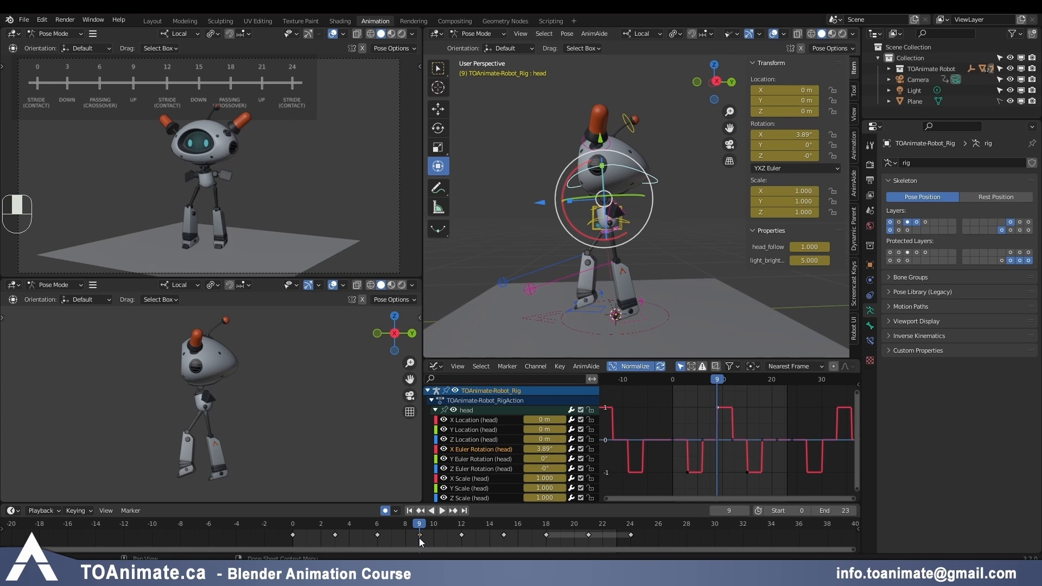
key(ctrl+c)
click(586, 524)
key(ctrl+v)
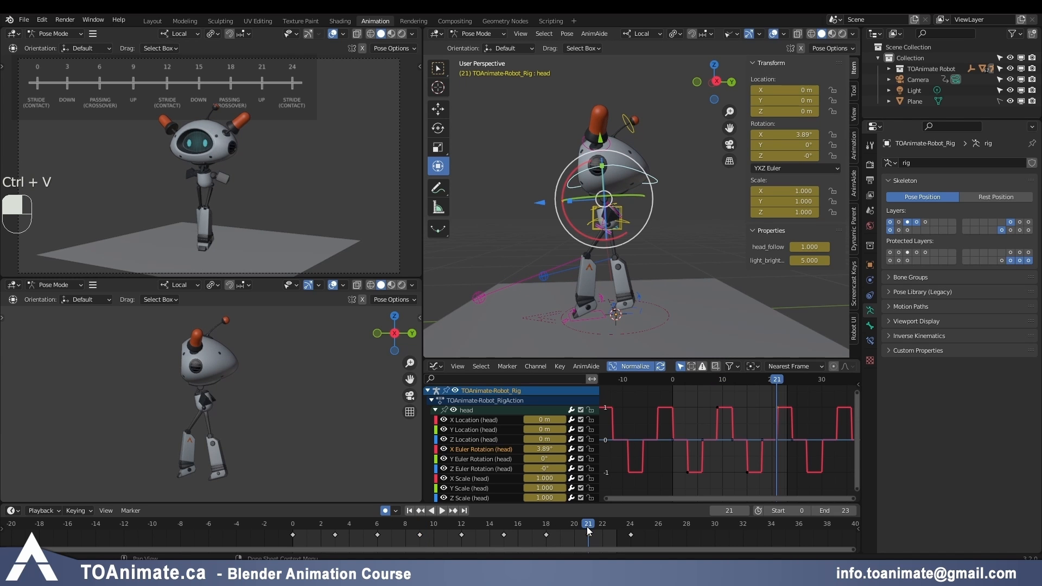
Step: Play back the walk, scale all the head's X Euler Rotation keys vertically to about 0.58 and replay it
key(space)
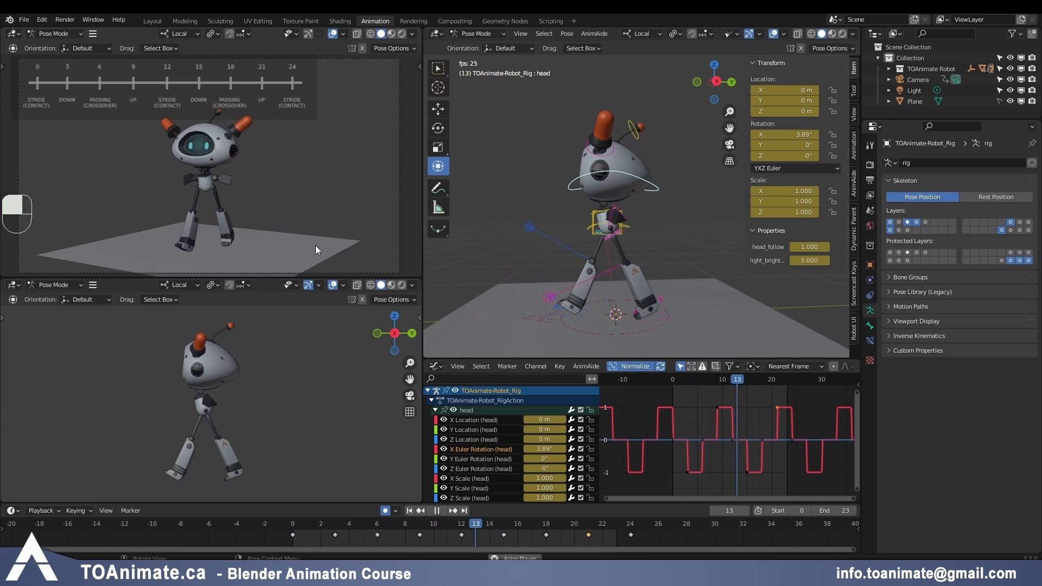
key(space)
key(a)
key(s)
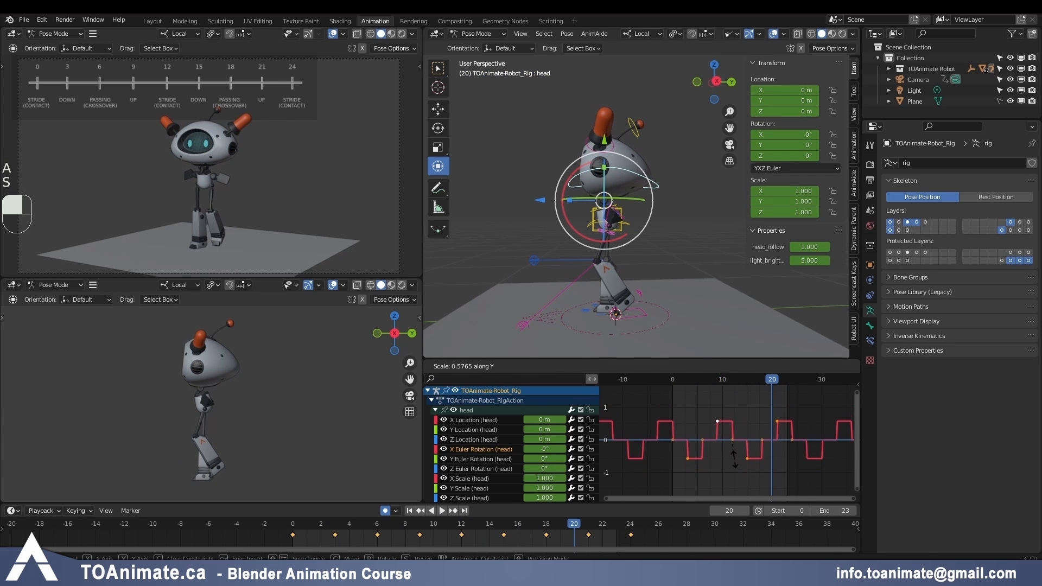
click(735, 459)
key(space)
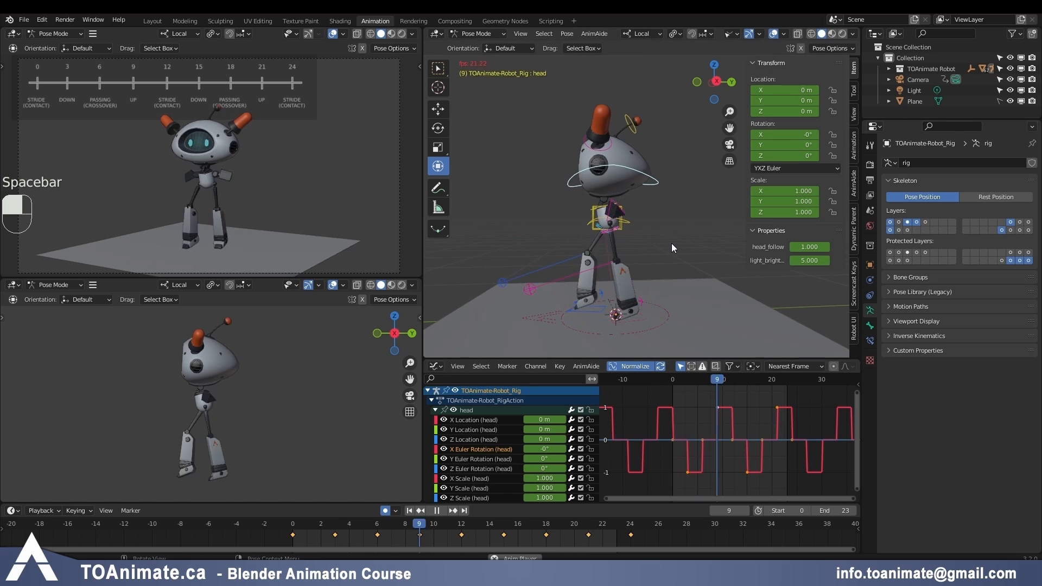
key(space)
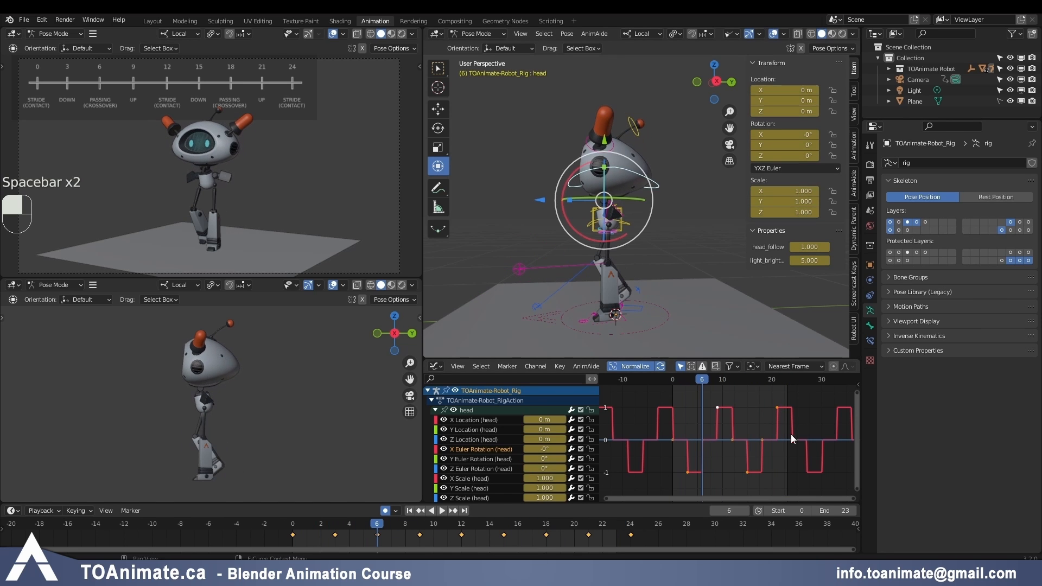
Step: Scale the head's X Euler Rotation keys down further to peaks of about 1.8° and play the walk from frame 0
key(s)
click(718, 401)
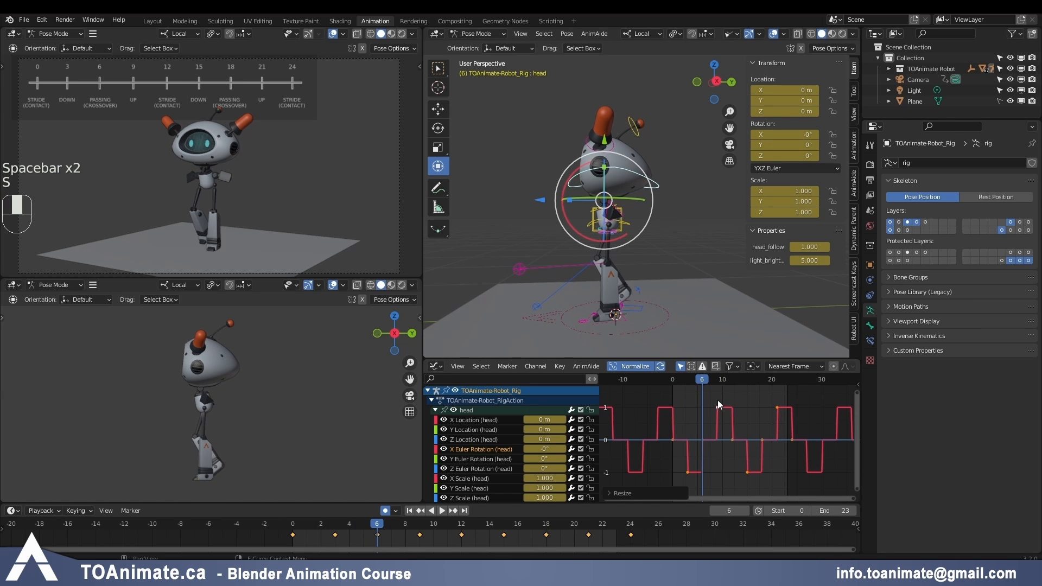
click(674, 377)
key(space)
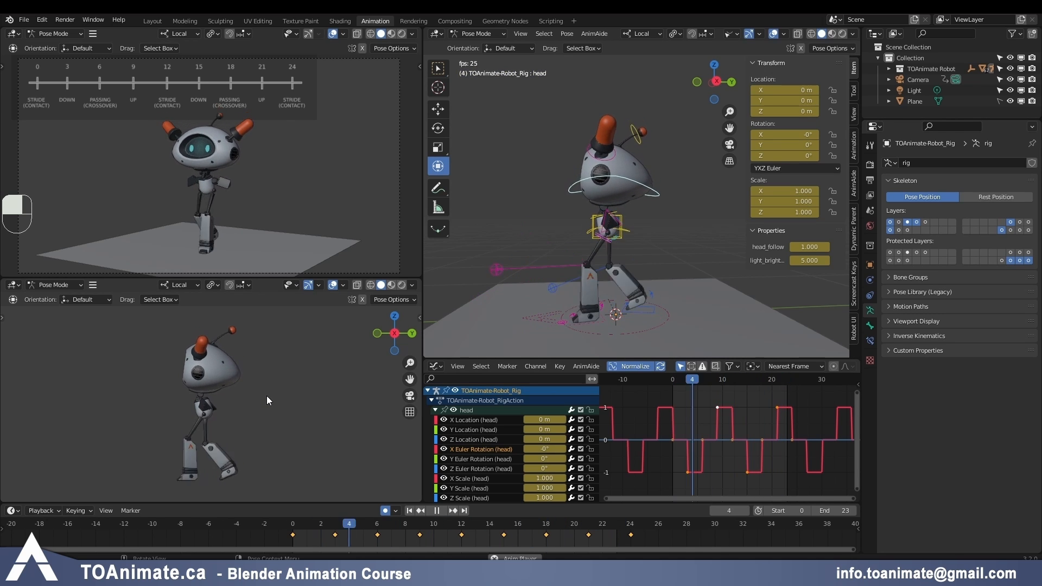
key(space)
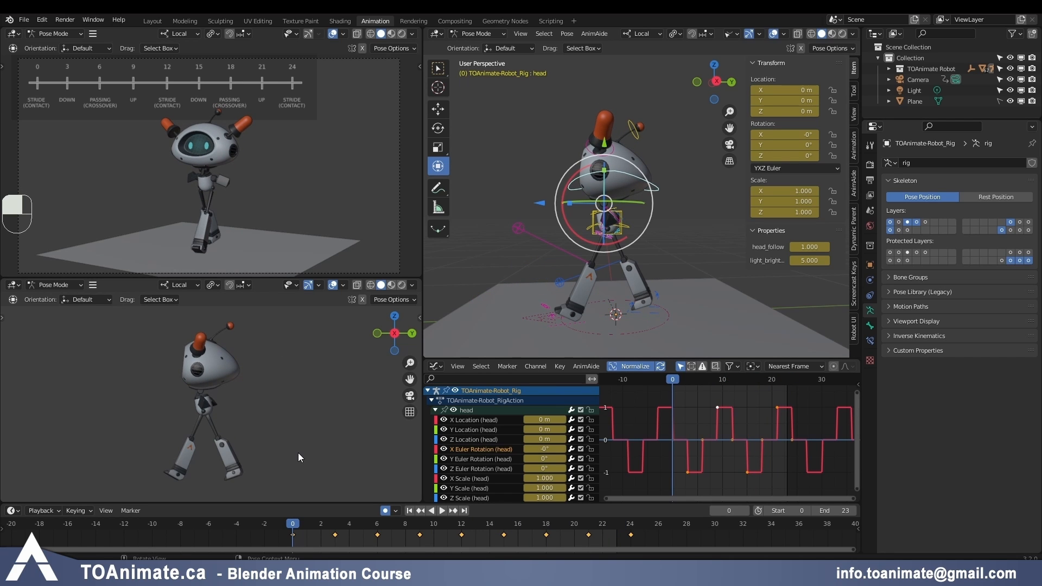
Step: Shift all the head's X Euler Rotation keys by -3 frames and check the pose at frames -3 and 0
drag(315, 528, 337, 521)
click(294, 535)
click(299, 522)
scroll(751, 462, down, 1)
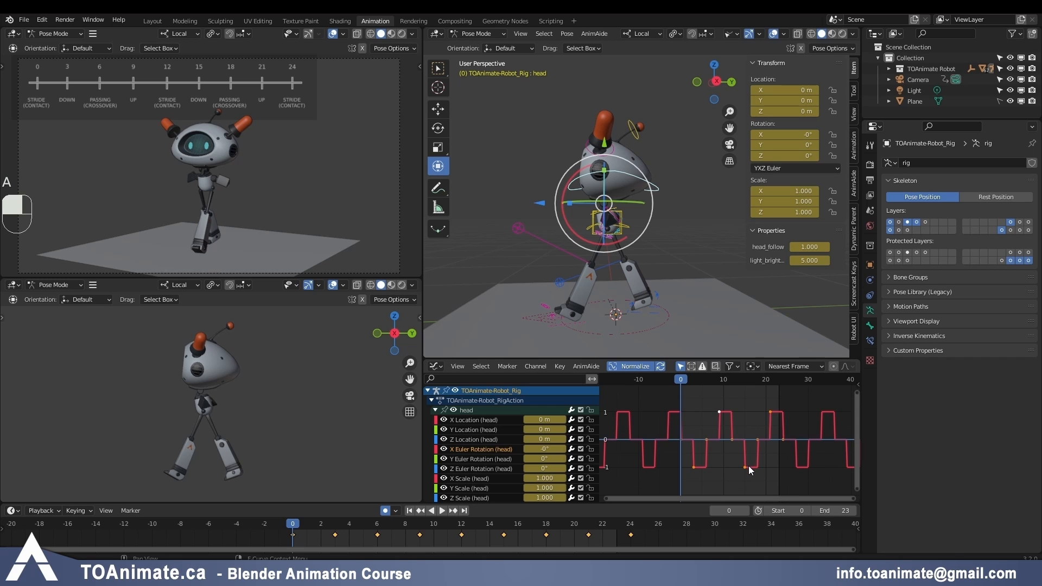
key(g)
text(-3)
click(754, 472)
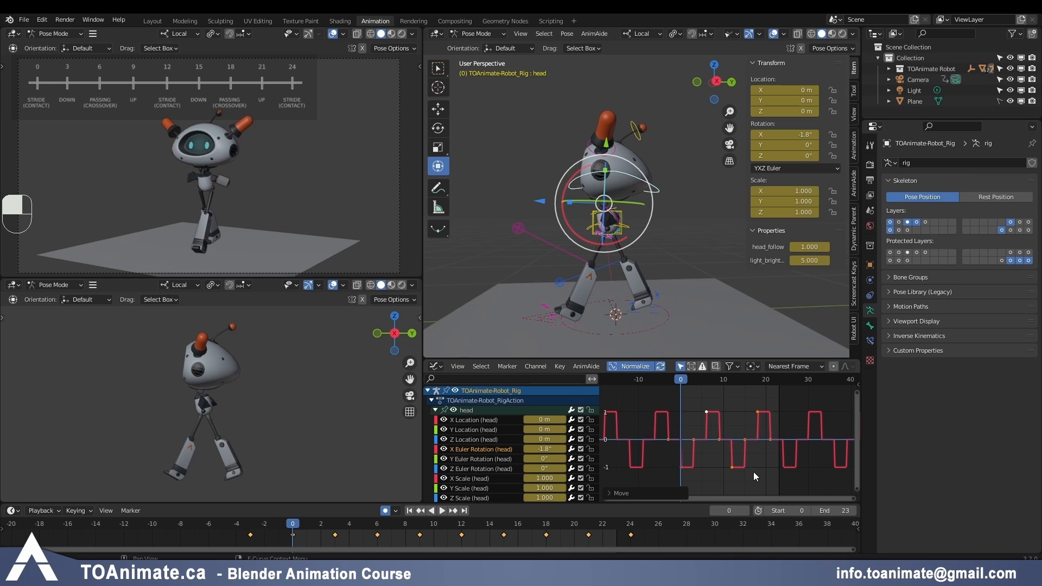
click(251, 525)
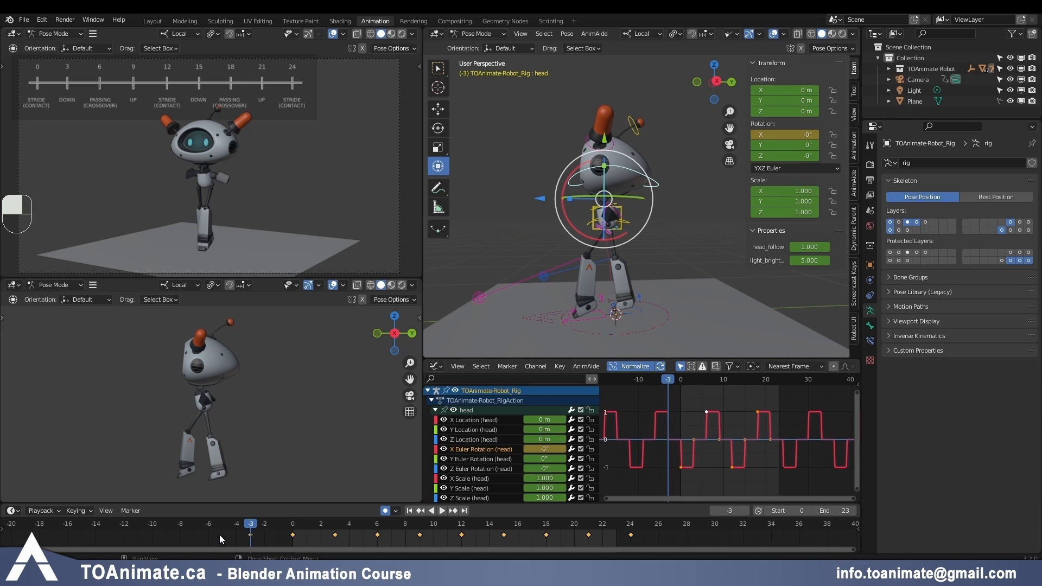
click(294, 529)
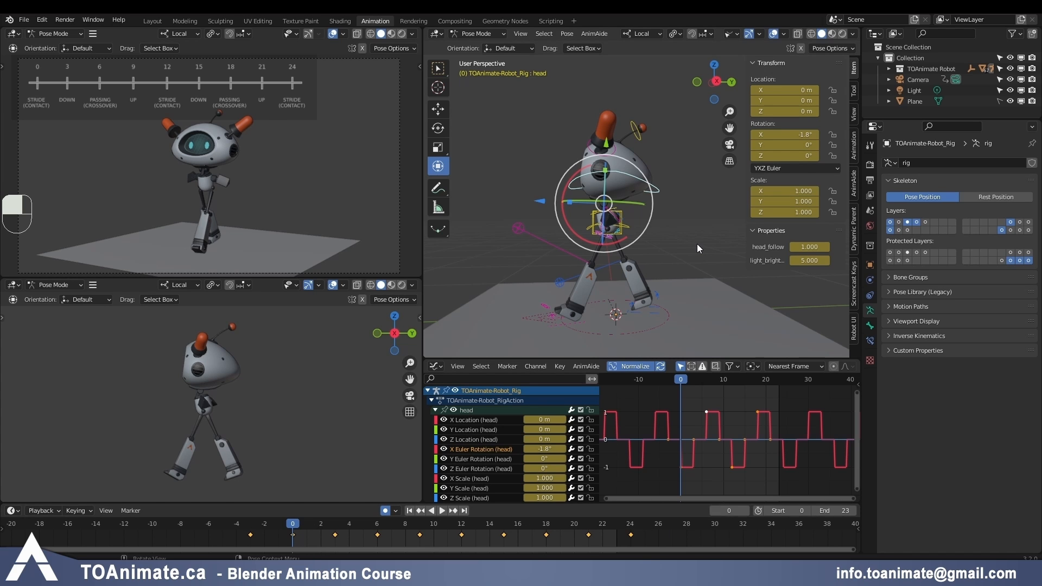
Step: Play back the walk, rotate the head antenna to about 9.4° on X at frame 9 and copy that key to frame 21
key(space)
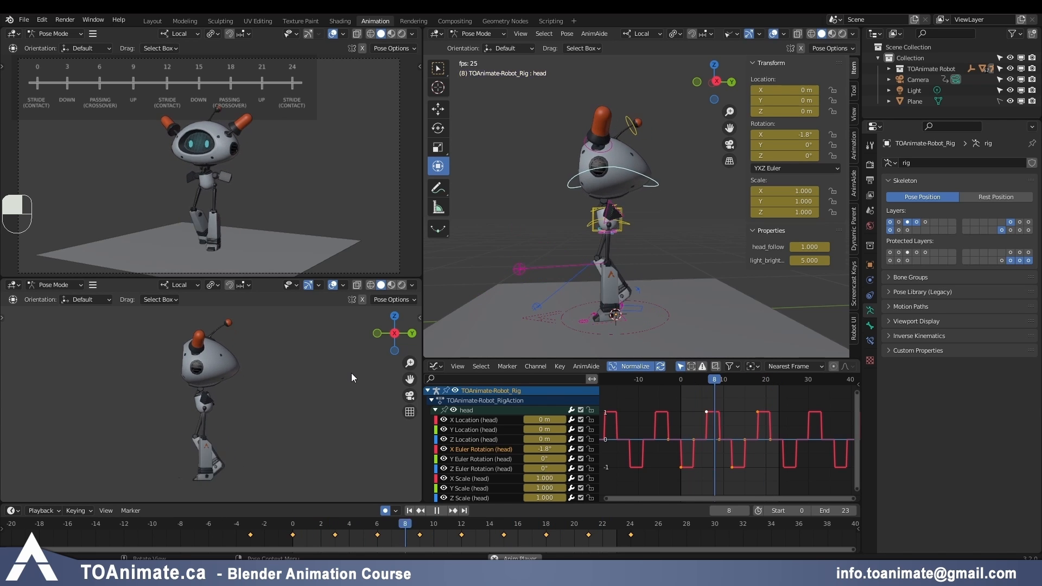
key(space)
click(636, 133)
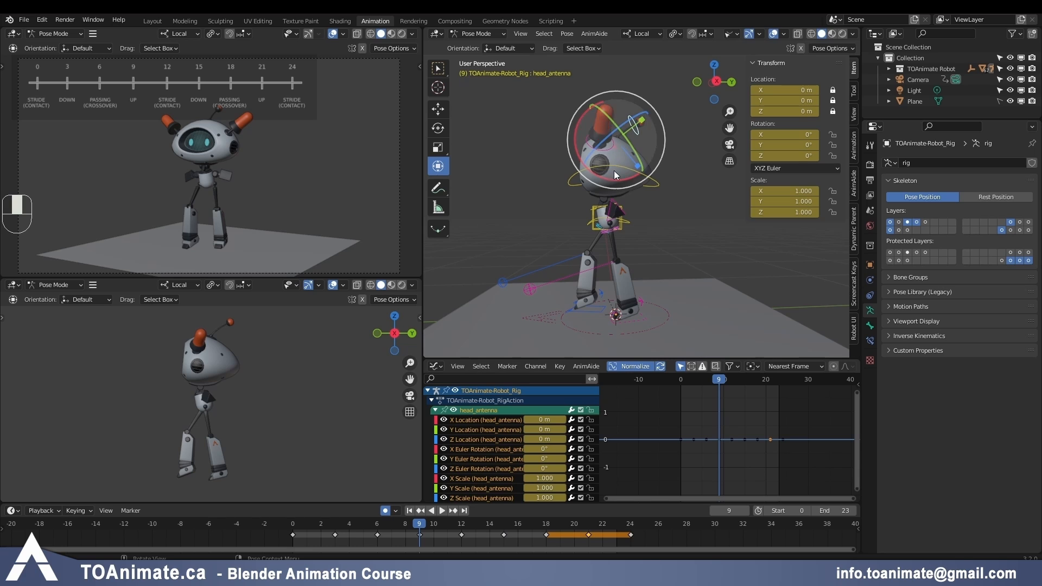
click(420, 535)
click(471, 450)
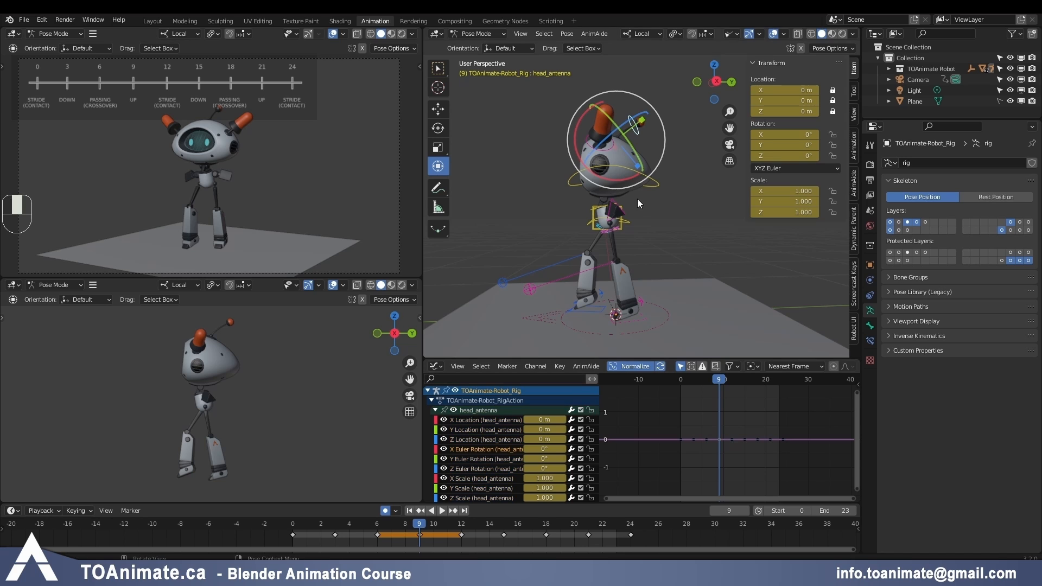
shift+middle_drag(630, 180, 648, 219)
drag(649, 223, 641, 225)
key(ctrl+c)
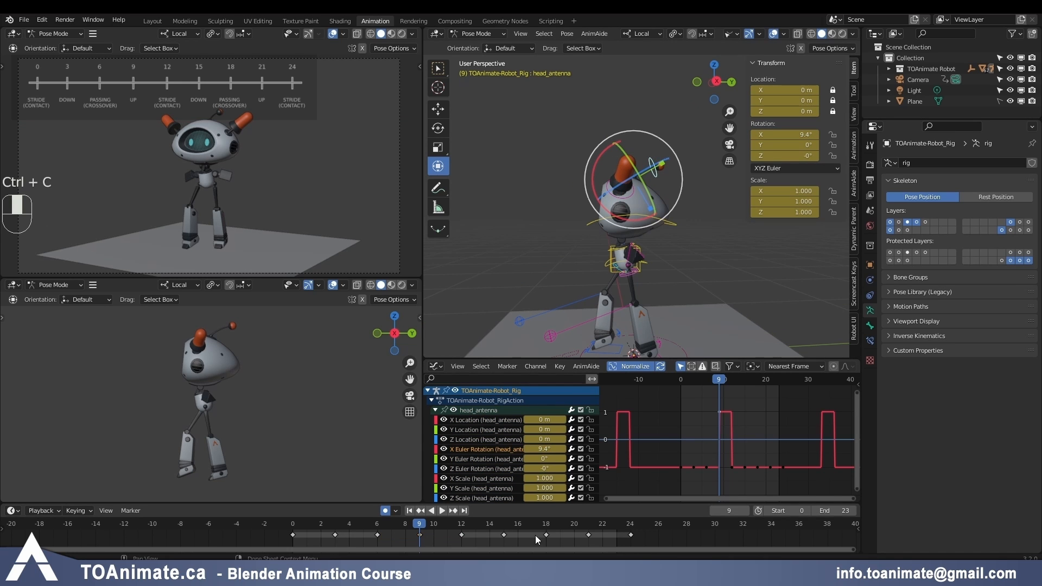
click(587, 524)
key(ctrl+v)
Step: Set the head antenna's X rotation to -9.4° at frame 3 and copy that key to frame 15
double_click(797, 136)
click(334, 525)
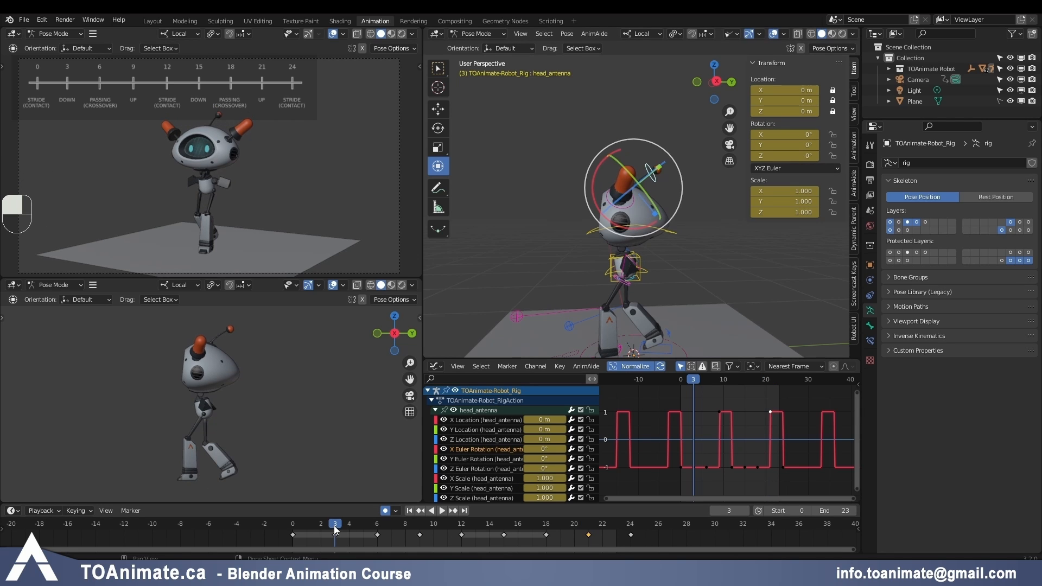
double_click(754, 134)
key(ctrl+v)
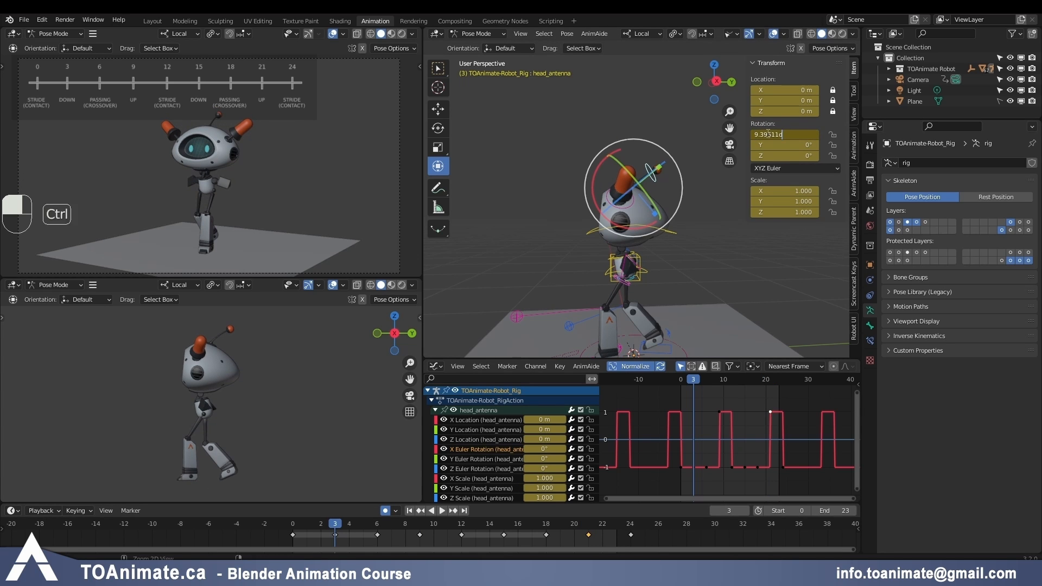
text(-)
key(Return)
key(ctrl+c)
click(501, 523)
key(ctrl+v)
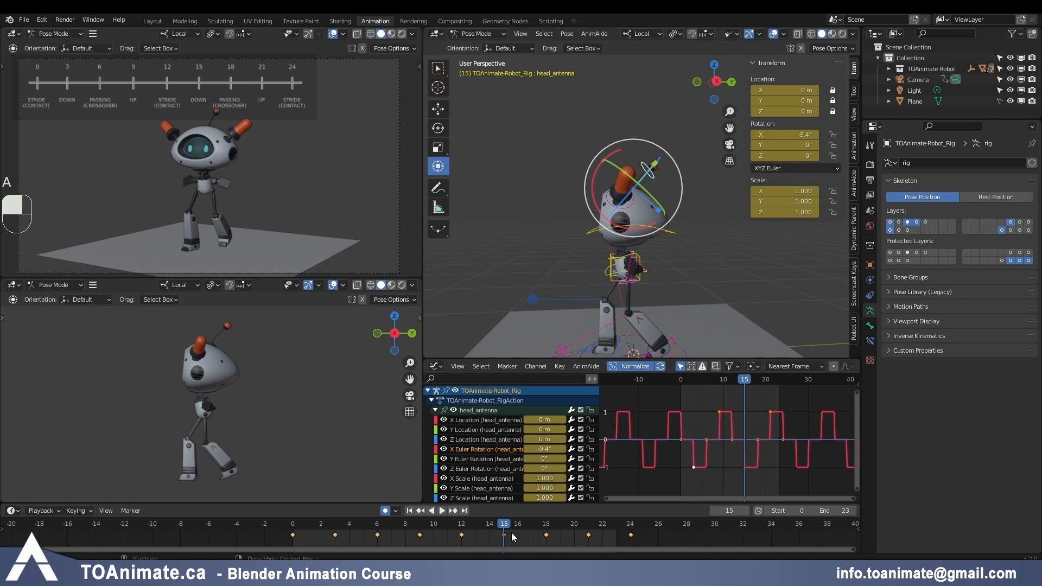
Step: Shift all the head antenna's keys by -3 frames and play back the walk
text(g)
text(-3)
key(Return)
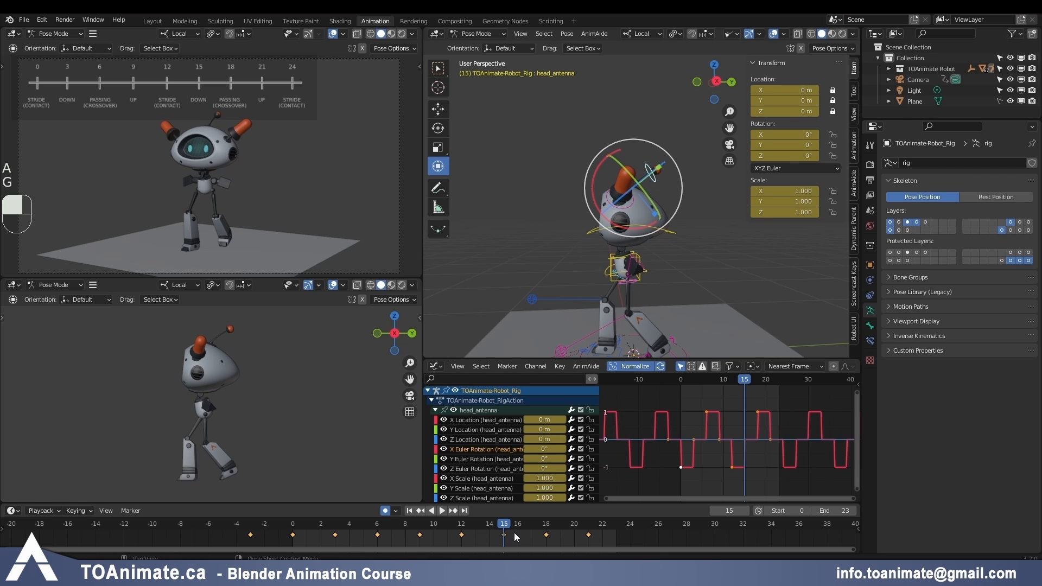
key(space)
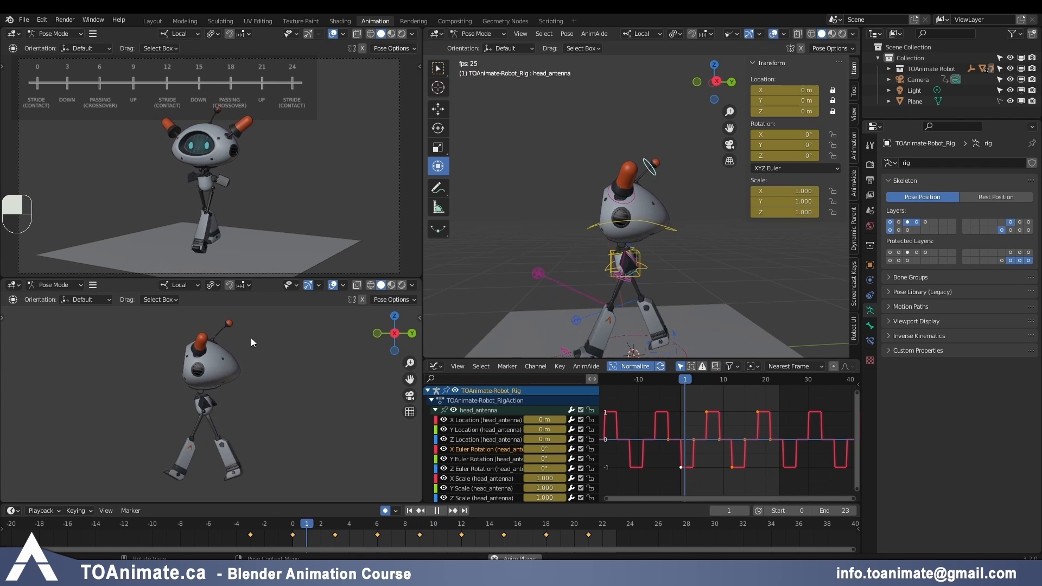
key(space)
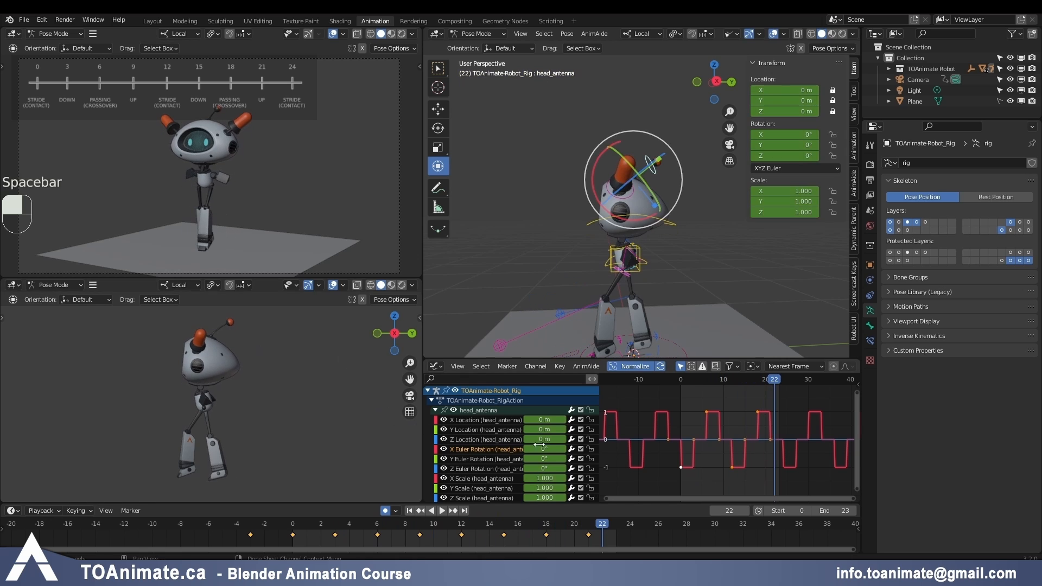
Step: Scale the antenna's X Euler Rotation keys down vertically to peaks of about 7.1° and replay the walk
key(s)
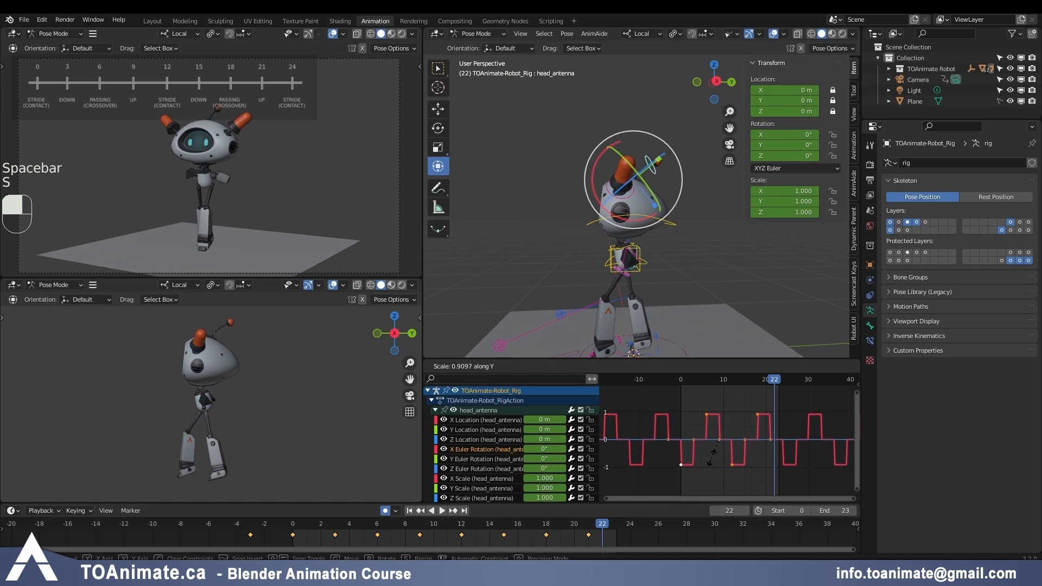
click(714, 455)
key(space)
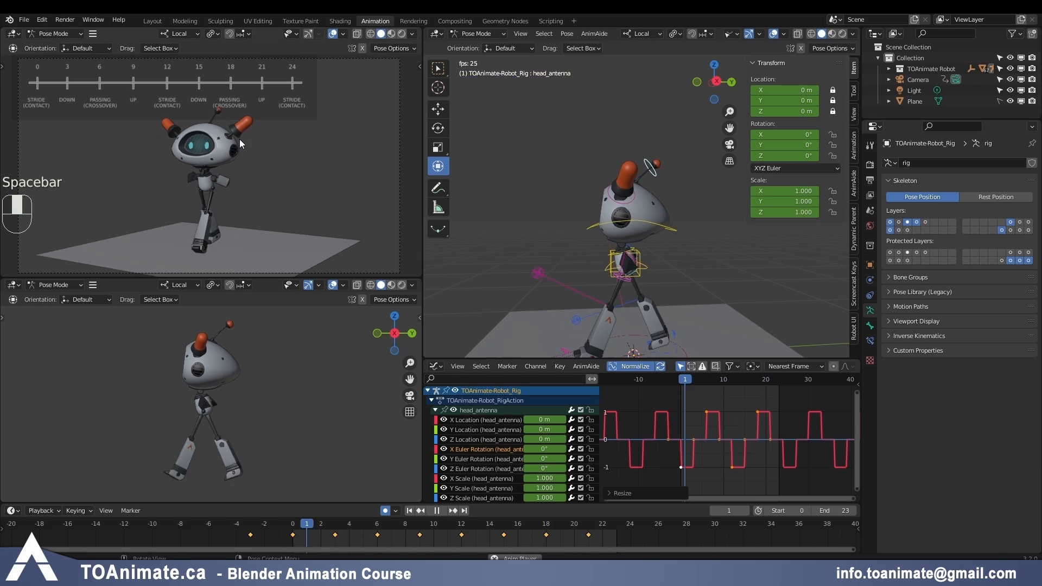
key(space)
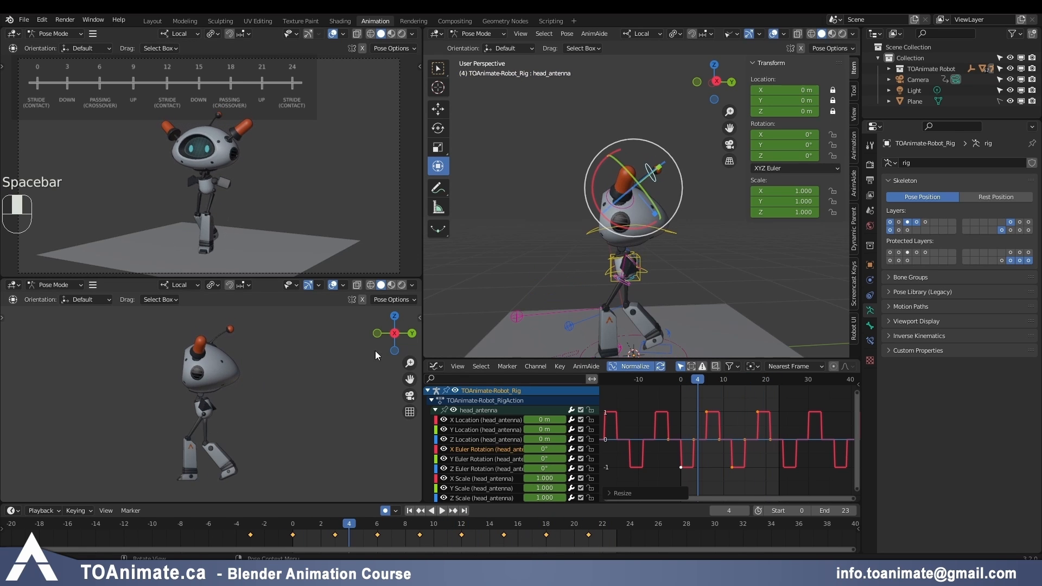
Step: Select the left head light's control at frame 3 and enable X-axis mirroring for posing
click(611, 201)
middle_drag(611, 201, 590, 242)
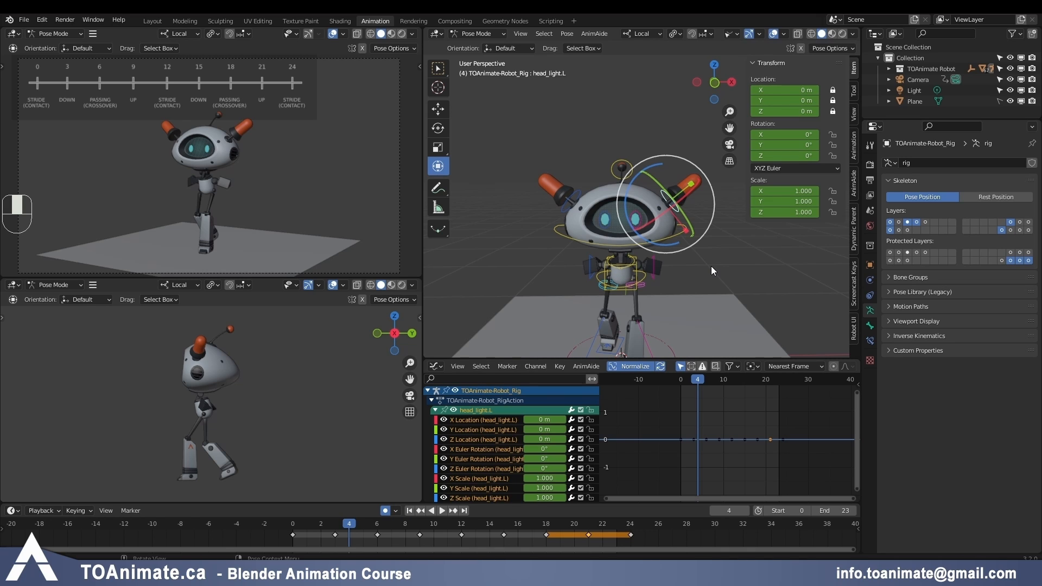
mouse_move(715, 223)
middle_down()
mouse_move(645, 263)
mouse_move(702, 225)
middle_up()
drag(703, 221, 704, 211)
right_click(704, 211)
drag(347, 525, 303, 539)
click(334, 535)
mouse_move(716, 254)
middle_down()
mouse_move(718, 262)
mouse_move(708, 257)
middle_up()
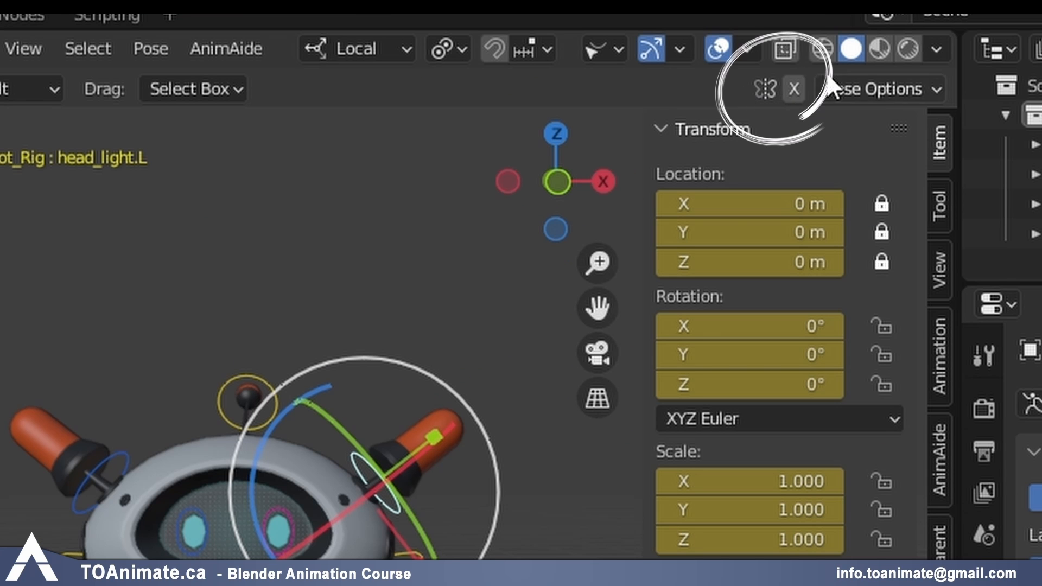
click(794, 89)
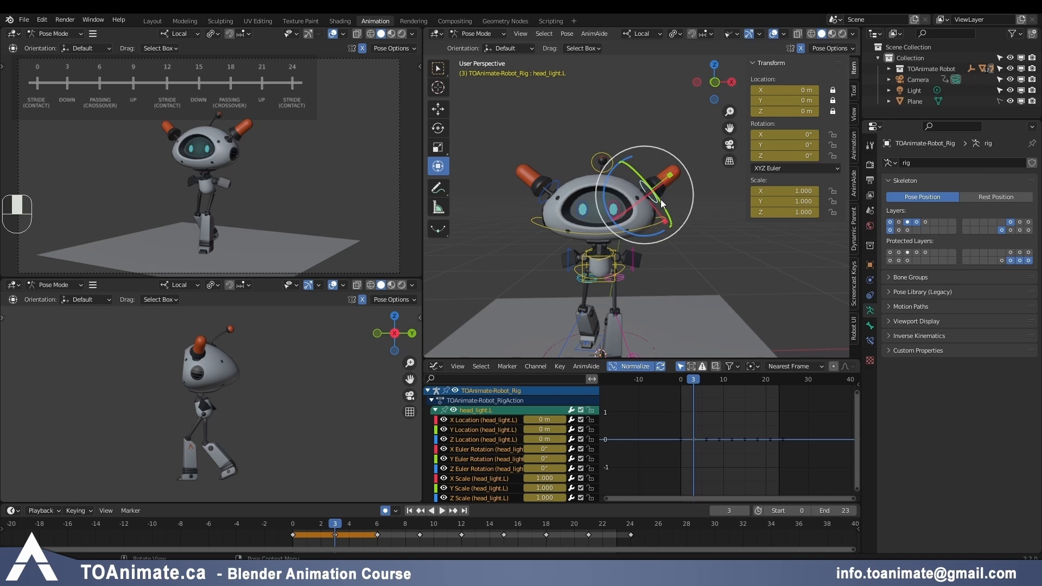
Step: Rotate the left head light to about 1.44° on Z at frame 3, mirroring the rotation onto the right light
click(397, 505)
mouse_move(650, 239)
mouse_down()
mouse_move(669, 231)
mouse_move(658, 234)
mouse_up()
right_click(658, 234)
drag(665, 233, 666, 233)
key(ctrl+c)
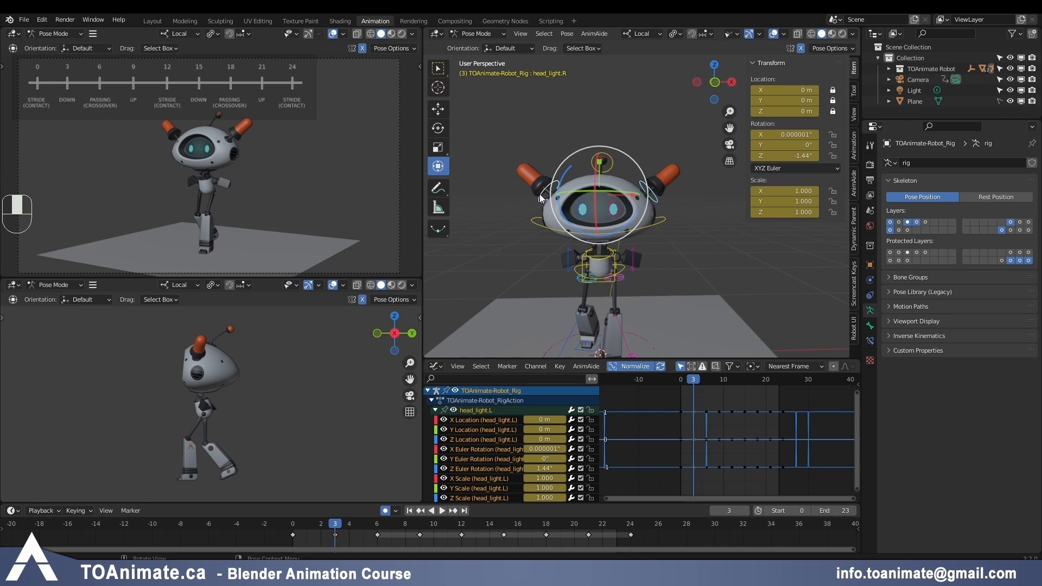
Step: Select both head lights and copy their frame 3 keys to frame 15
click(654, 202)
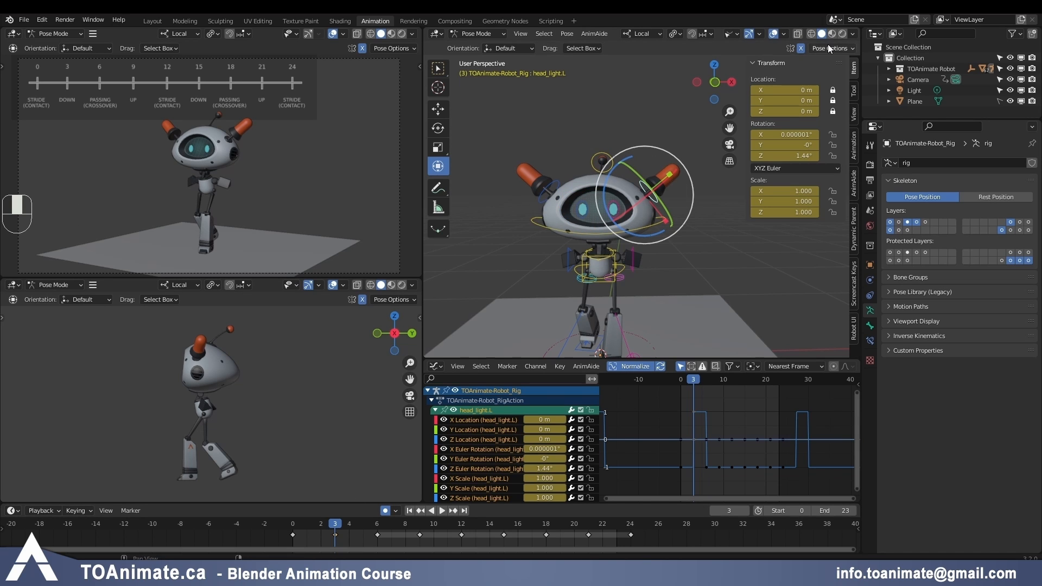
shift+click(557, 182)
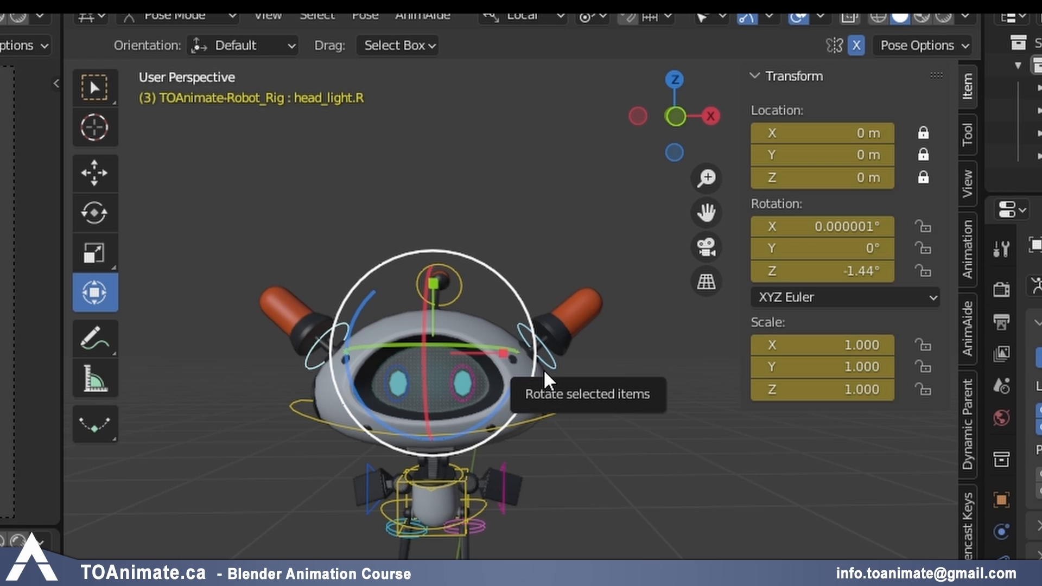
click(858, 45)
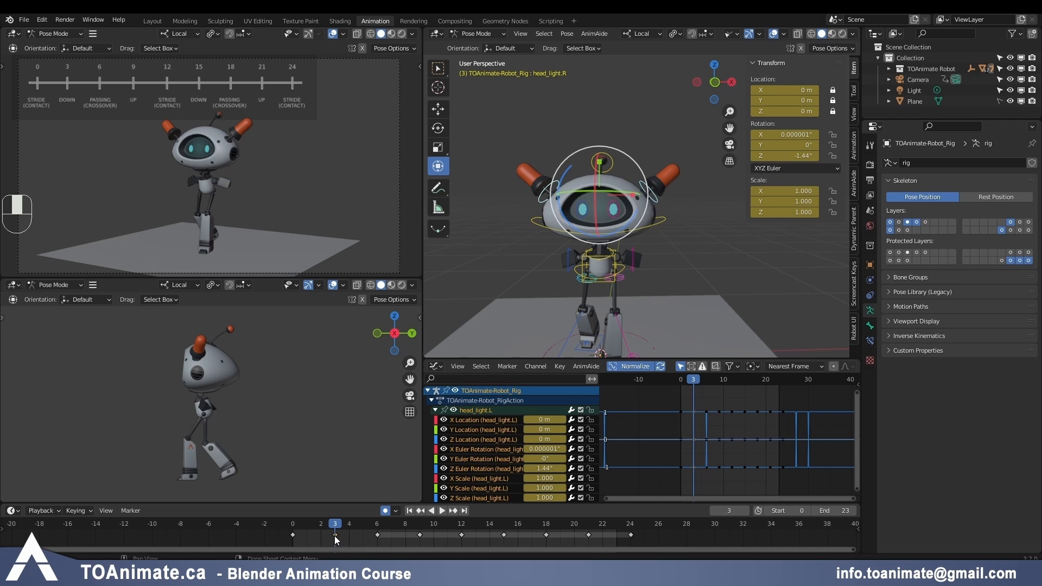
key(ctrl+c)
click(503, 527)
key(ctrl+v)
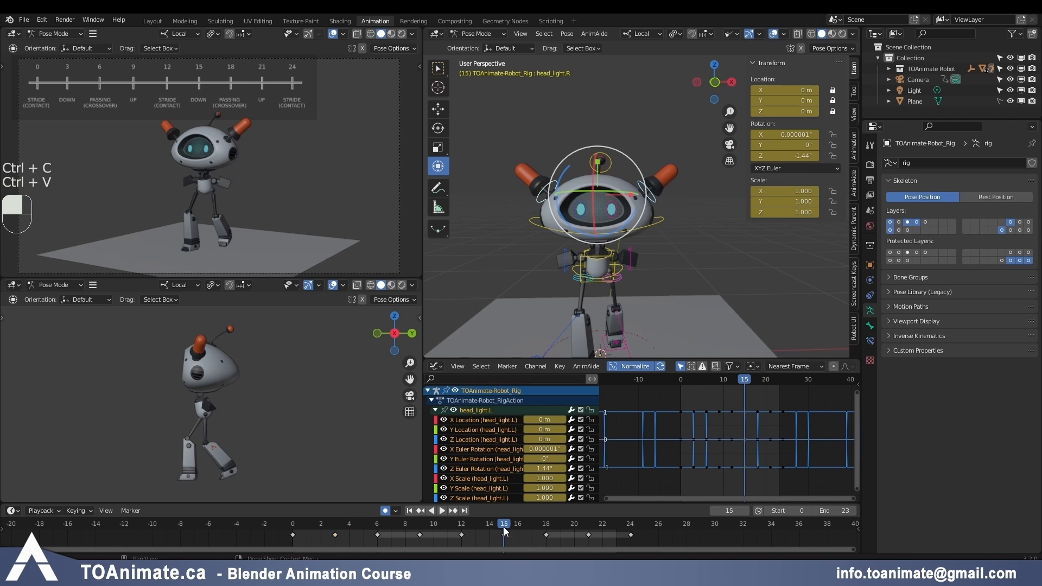
Step: Paste the head lights' keys flipped at frame 9 and set Z rotation to 1.44° on the right light and -1.44° on the left
click(419, 527)
key(shift+ctrl+v)
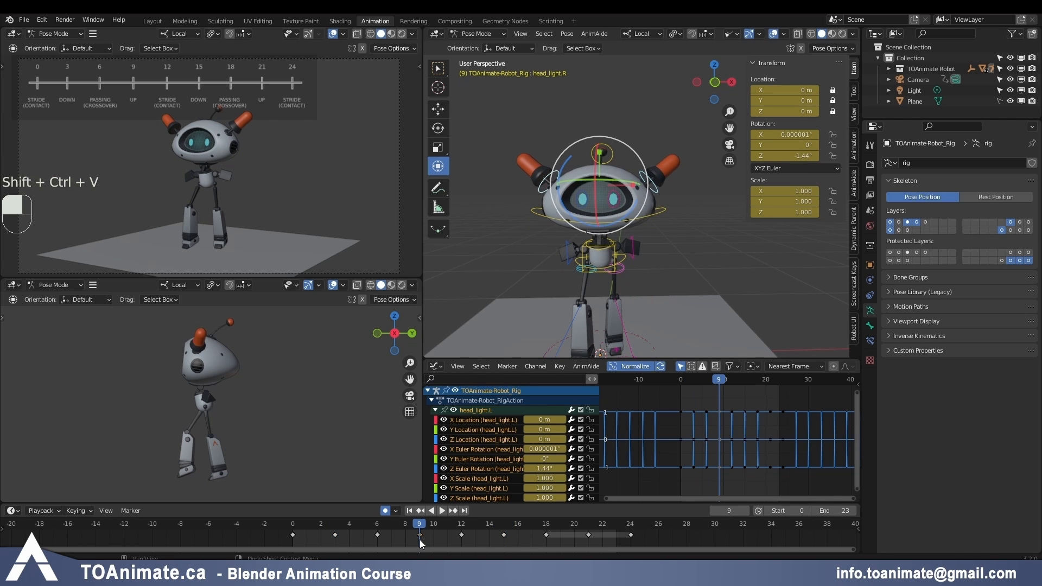
double_click(771, 156)
text(5)
key(Return)
click(653, 182)
double_click(771, 156)
key(Home)
text(-)
key(Return)
Step: Select both head lights and copy their frame 9 keys to frame 21
shift+click(554, 177)
click(421, 534)
key(ctrl+c)
click(588, 527)
key(ctrl+v)
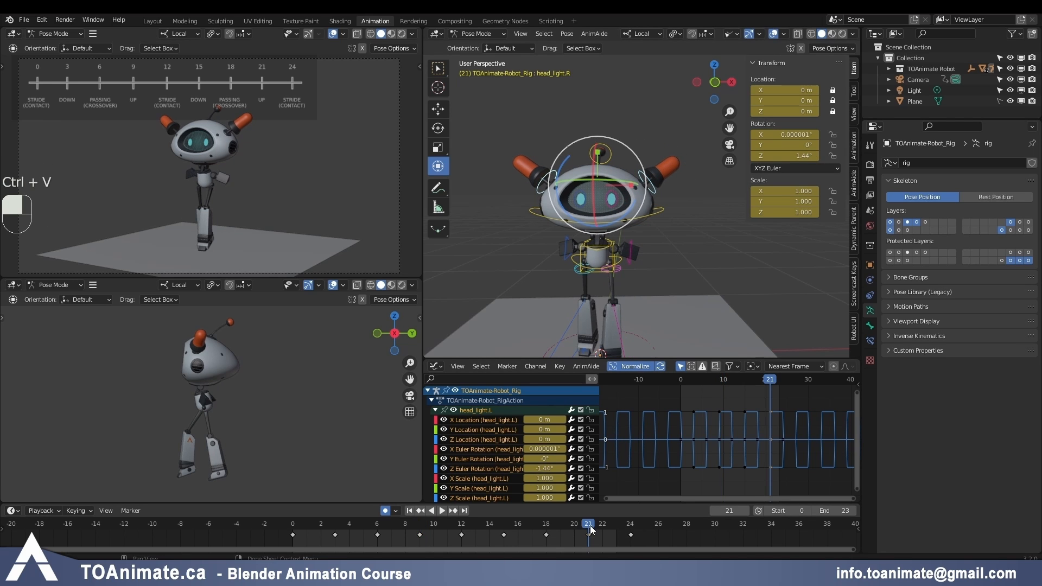
Step: Shift all keys of both head lights by -3 frames and play back the walk in front view
key(a)
key(g)
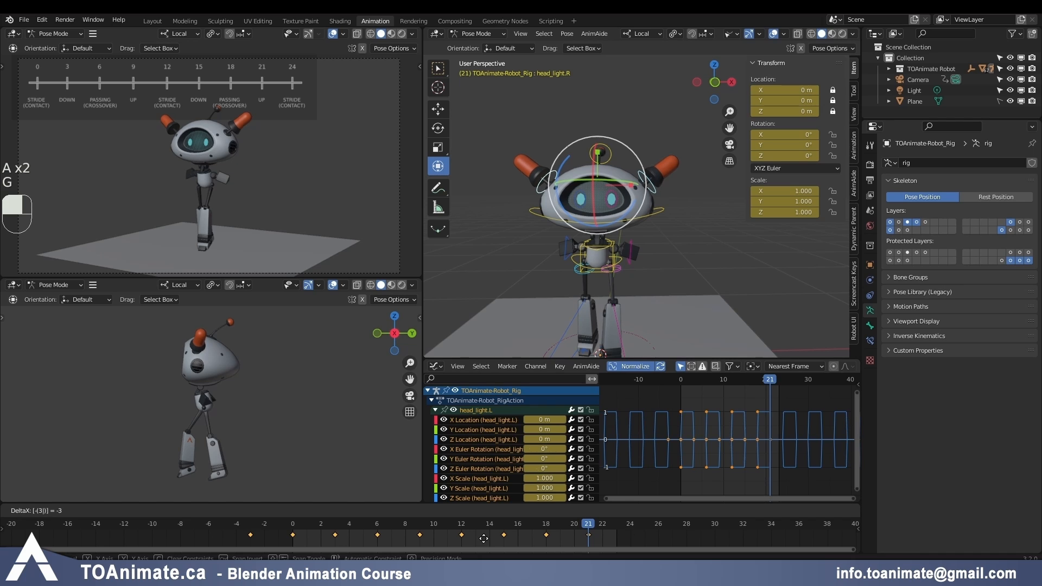
click(441, 539)
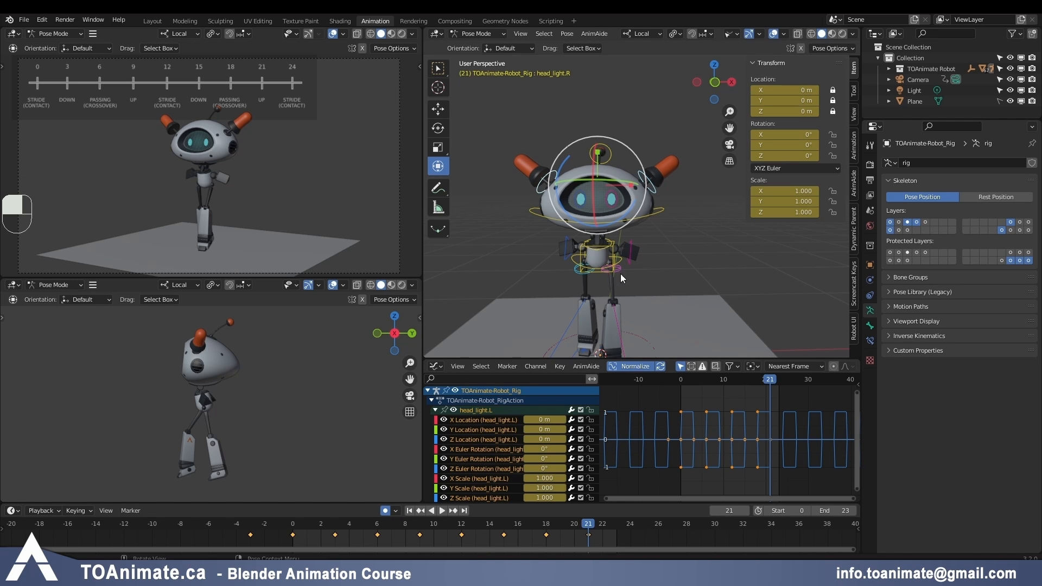
key(space)
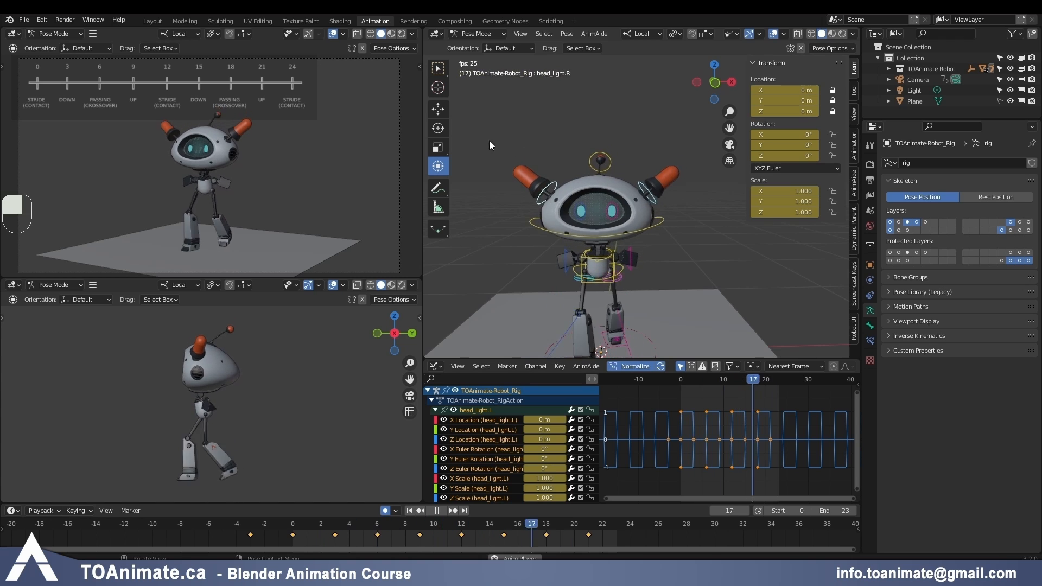
key(KP_1)
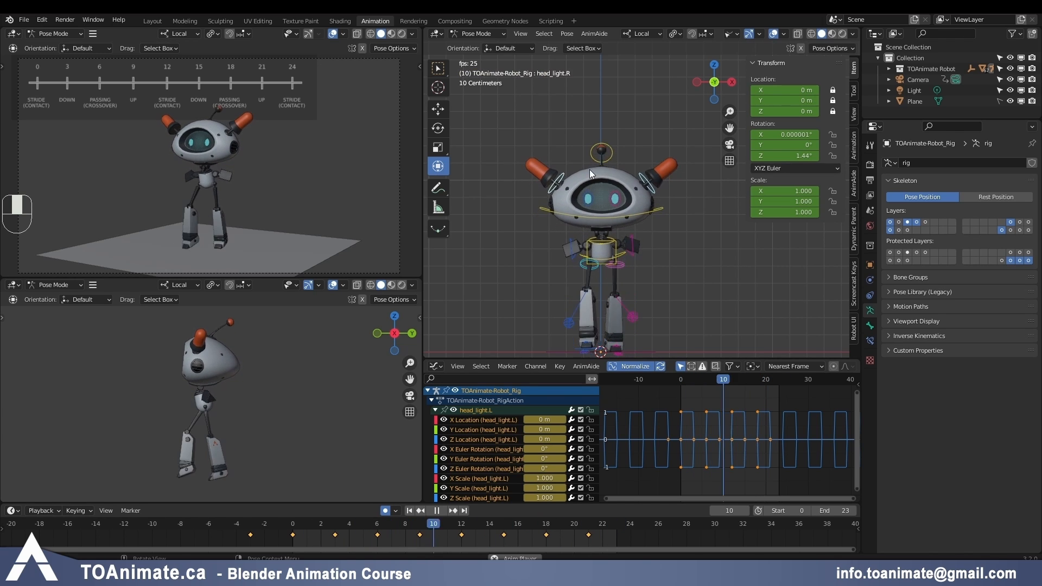
key(space)
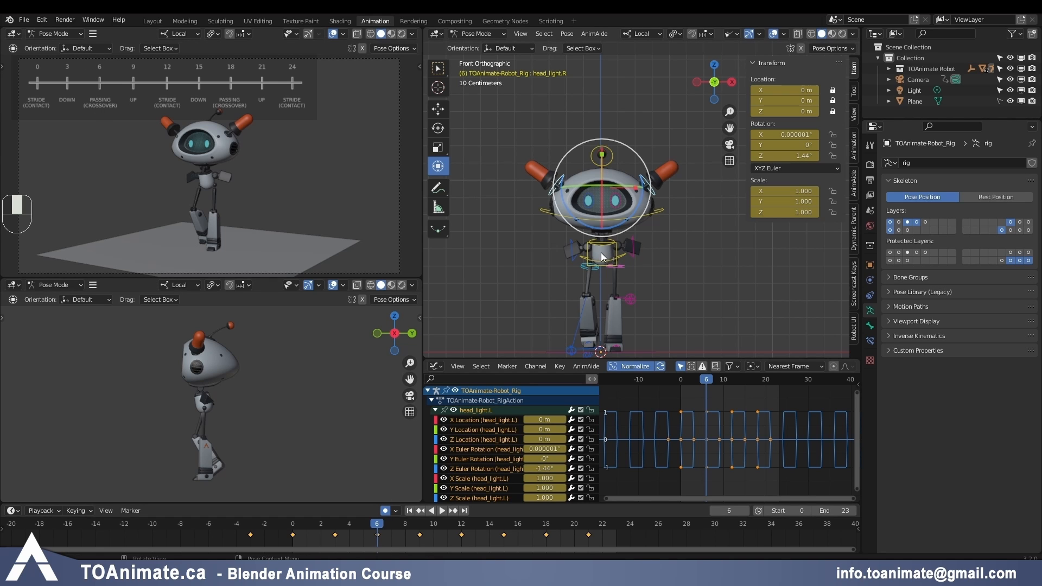
Step: Select the torso control and examine its X Location curve around frame 6
click(617, 249)
click(617, 249)
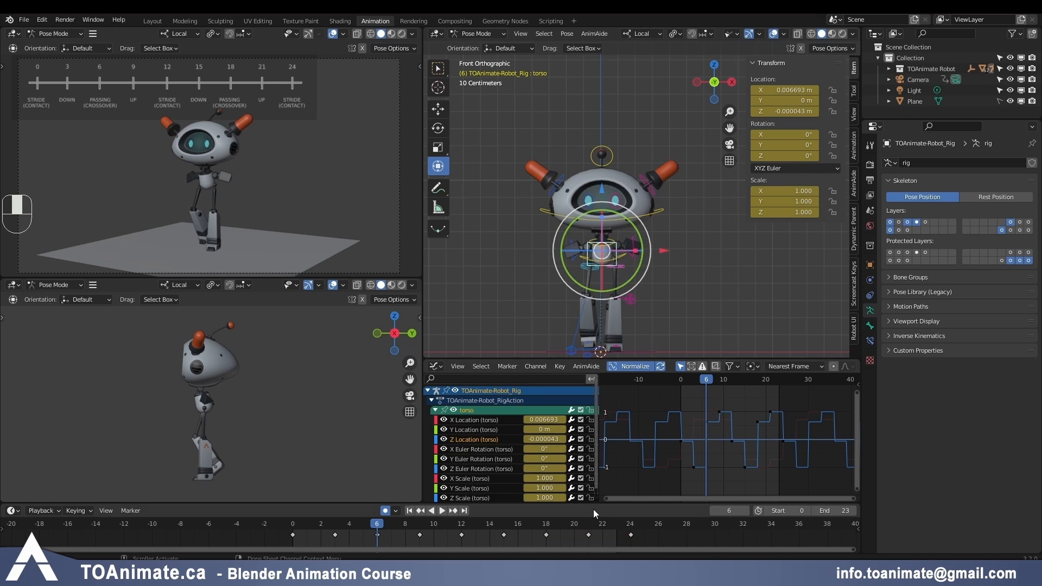
click(471, 420)
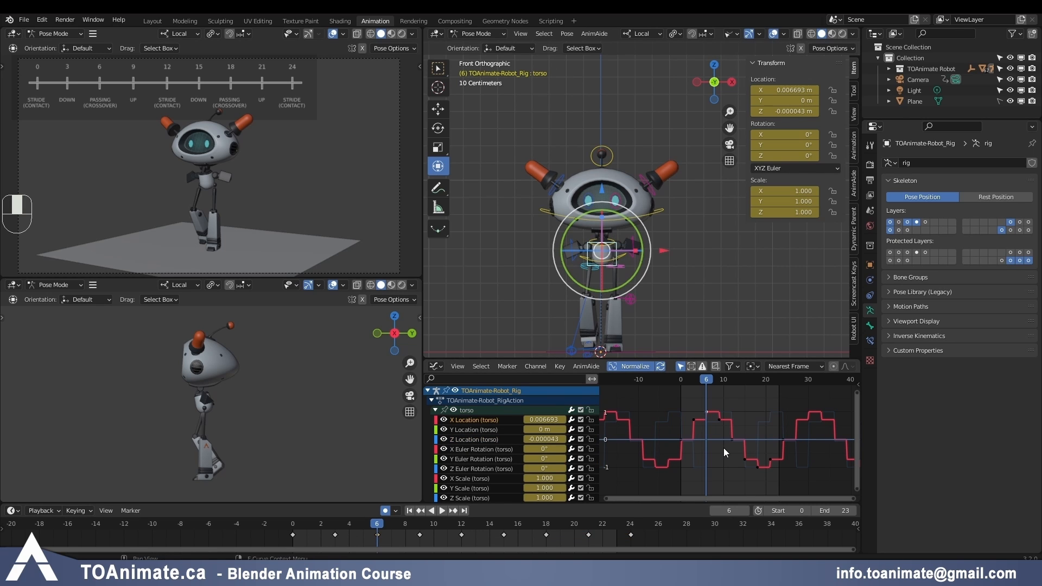
Step: Tilt the head antenna sideways at frame 6 to about -8.64° on its Z rotation
click(617, 158)
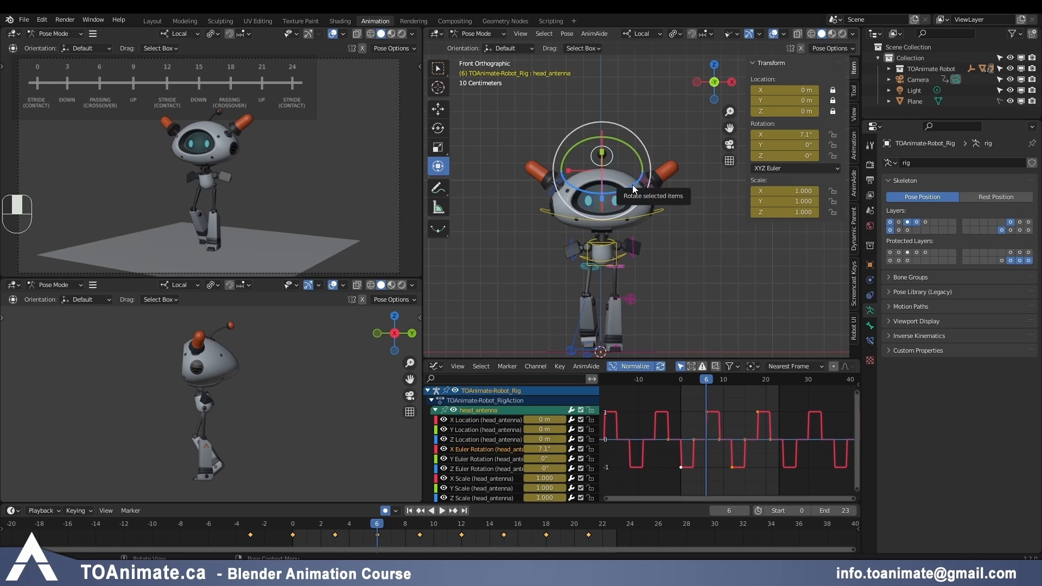
drag(634, 187, 624, 185)
right_click(624, 186)
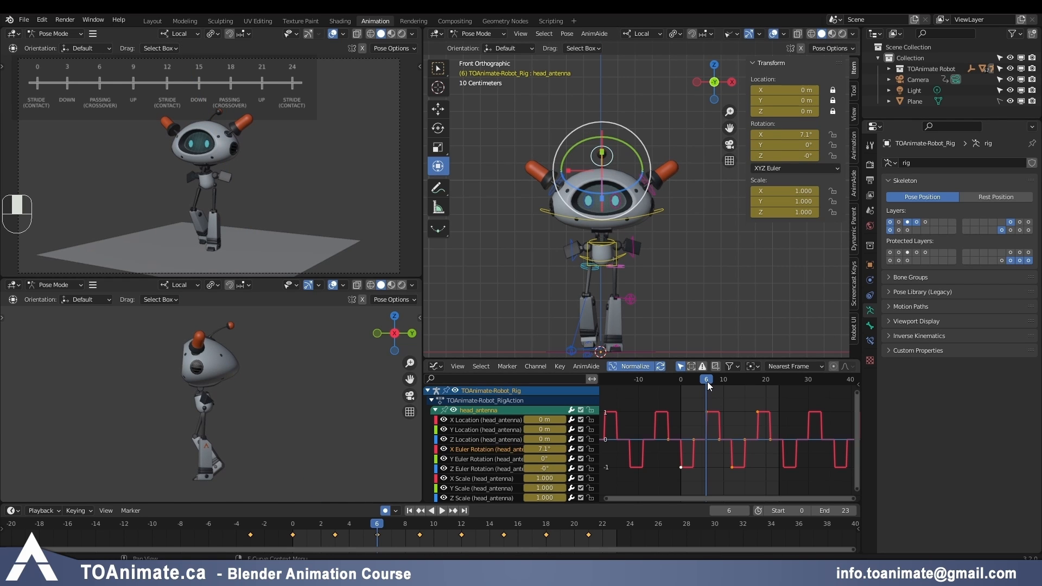
drag(630, 184, 630, 186)
key(ctrl+z)
key(ctrl+z)
key(ctrl+z)
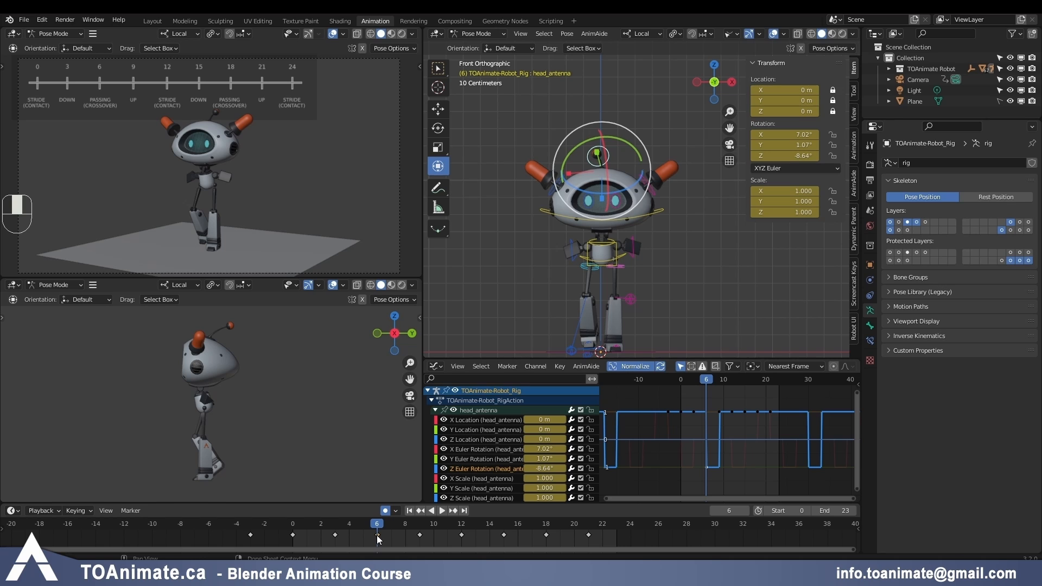
Step: Copy the antenna's Z rotation value from frame 6 and enter it with the opposite sign, 8.64°, at frame 18
click(794, 156)
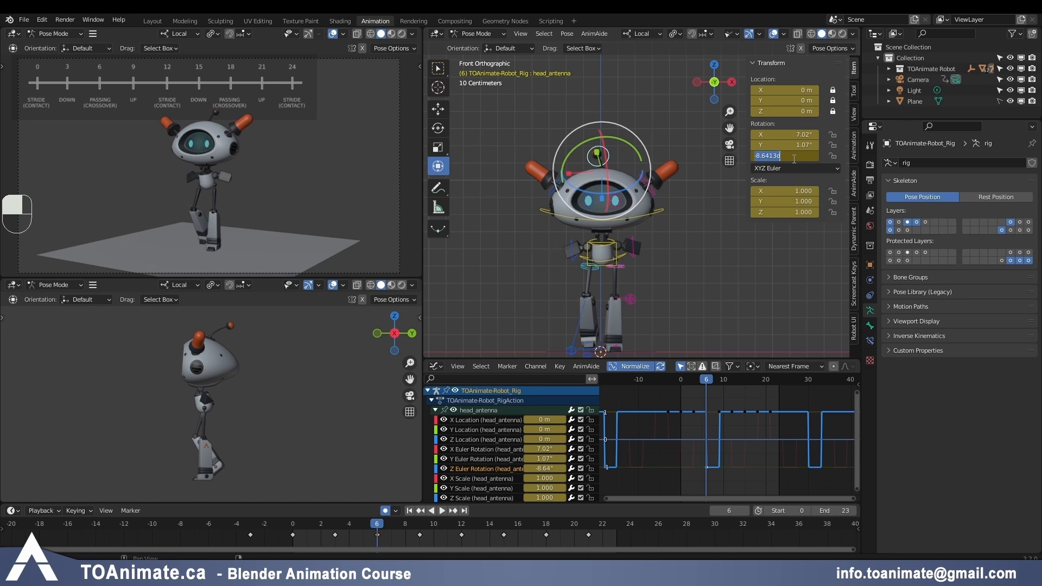
click(534, 524)
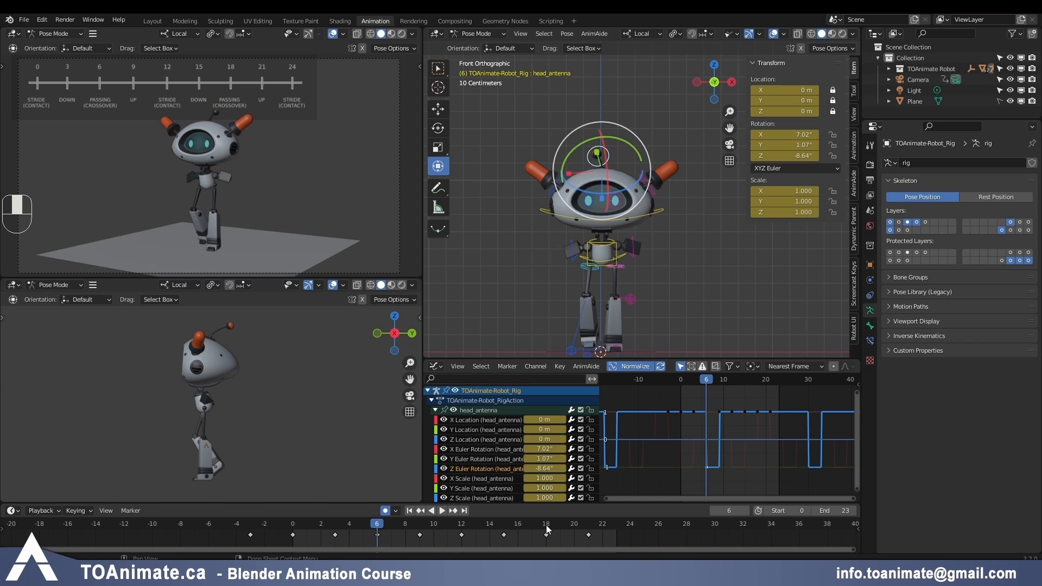
click(546, 529)
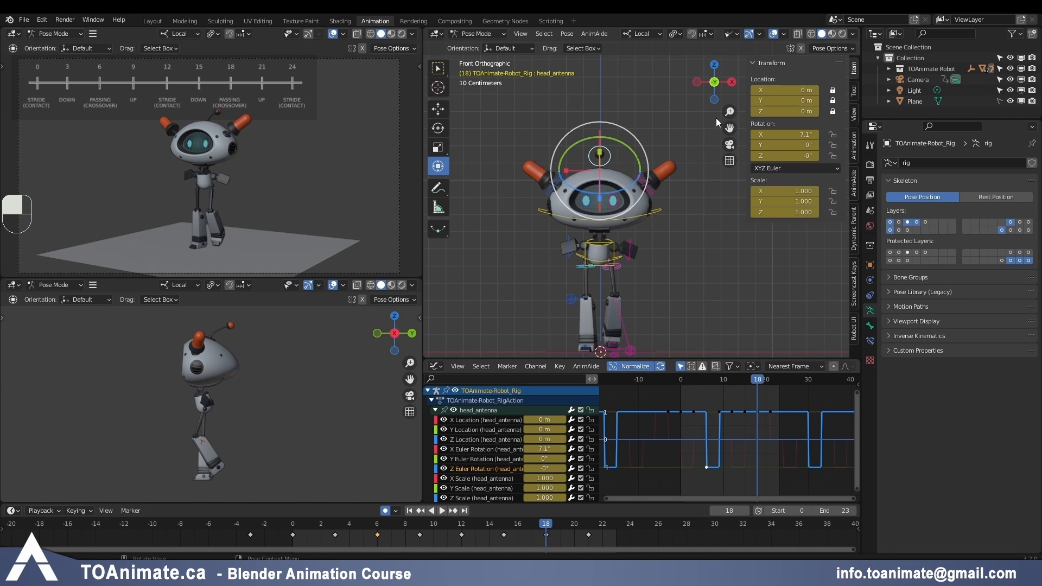
click(786, 157)
key(ctrl+v)
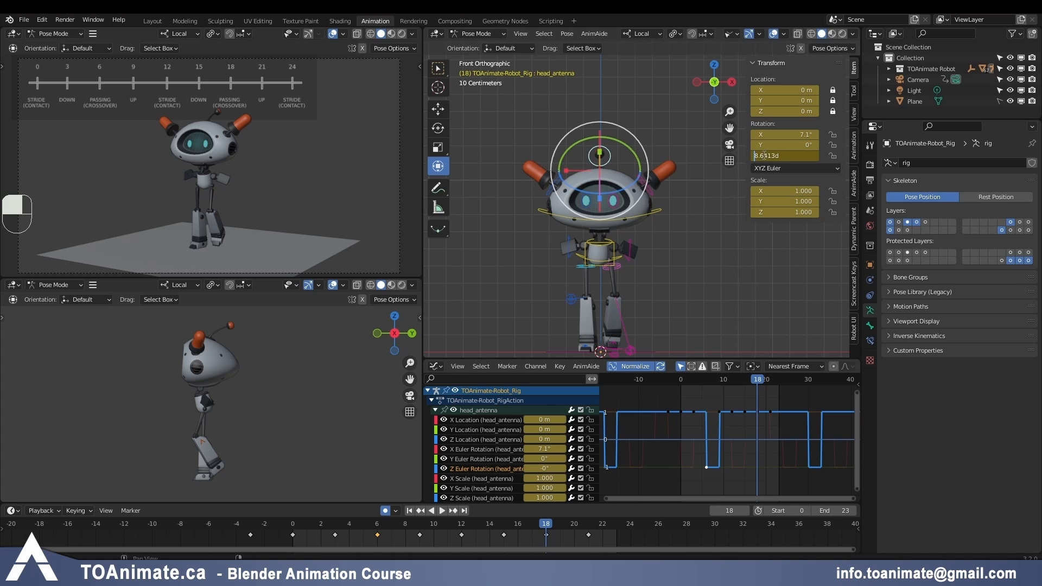
key(Return)
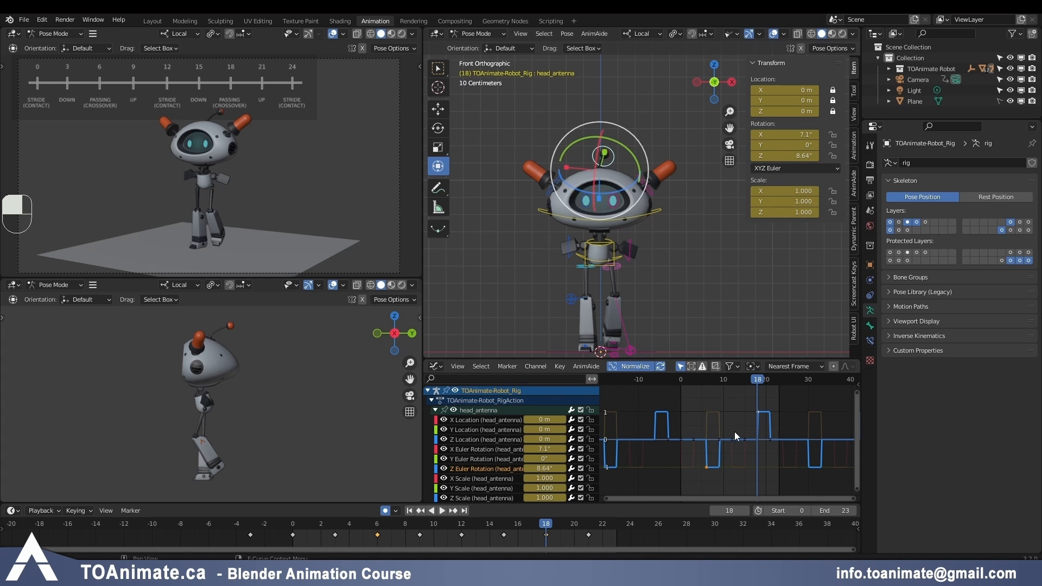
Step: Lower the antenna's Z rotation keys at frames 3 and 9 to about -6.27° in the graph editor
click(721, 381)
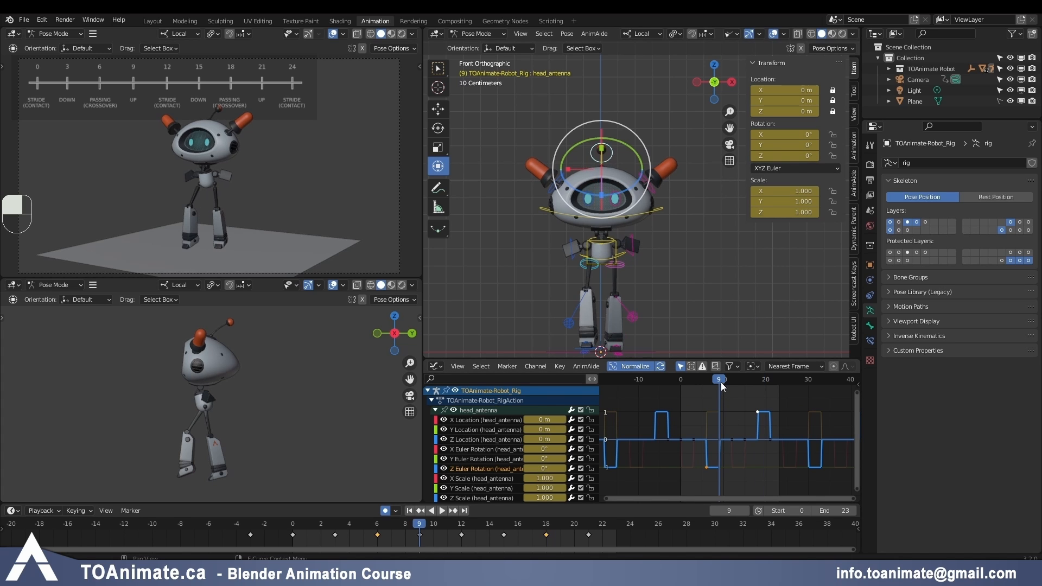
click(693, 439)
key(g)
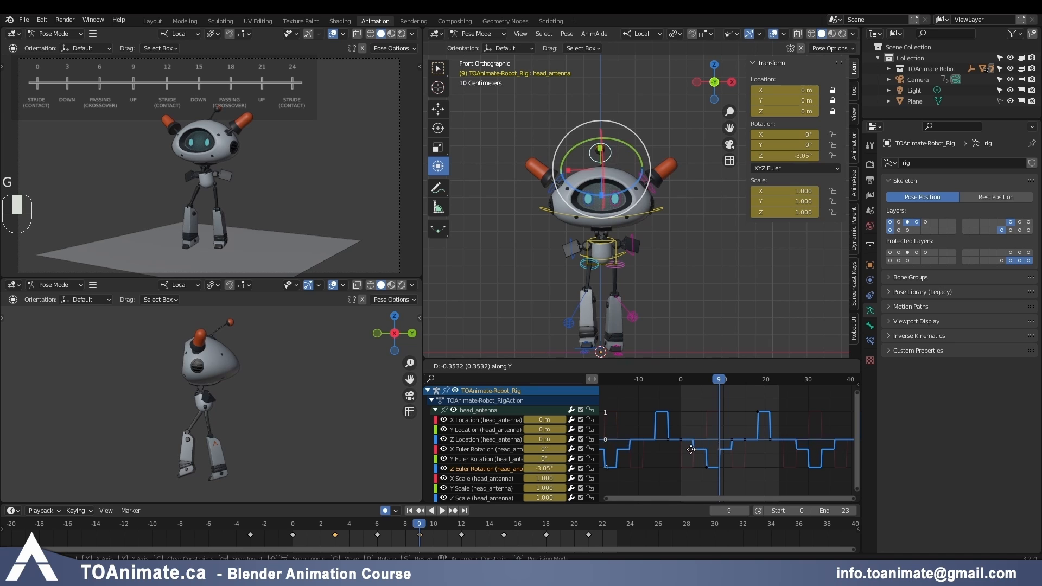
click(692, 460)
Step: Raise the antenna's Z rotation keys at frames -3, 15 and 21 to about 5.6° and play back the walk without overlays
click(747, 442)
shift+click(769, 441)
shift+click(672, 441)
key(g)
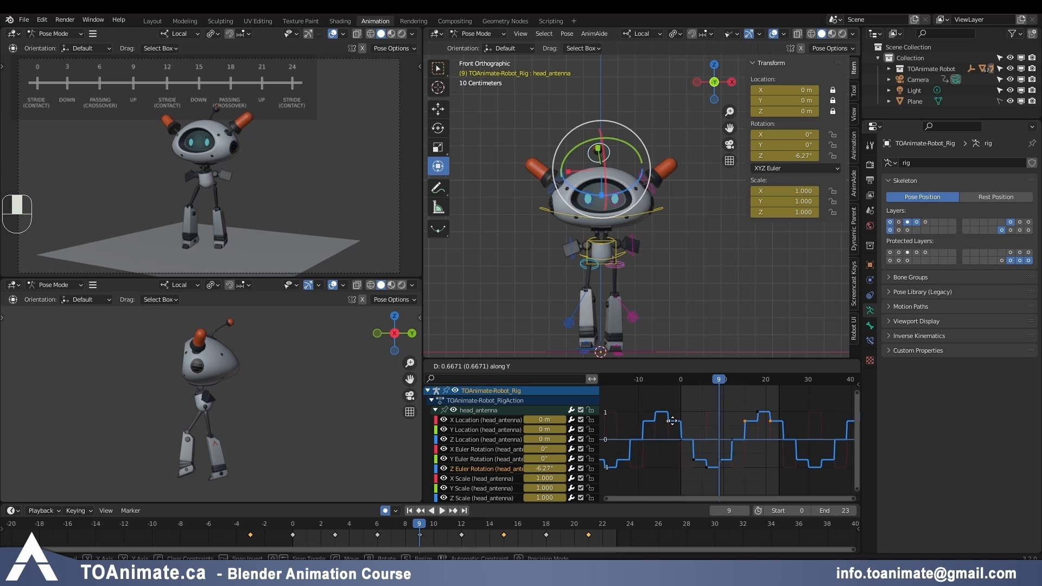
click(673, 421)
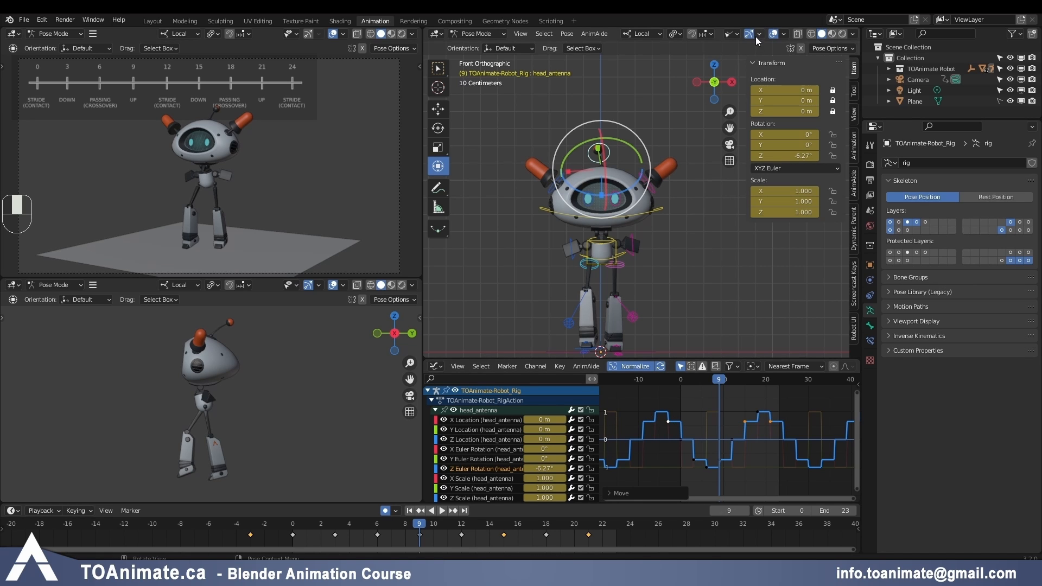
click(773, 33)
key(space)
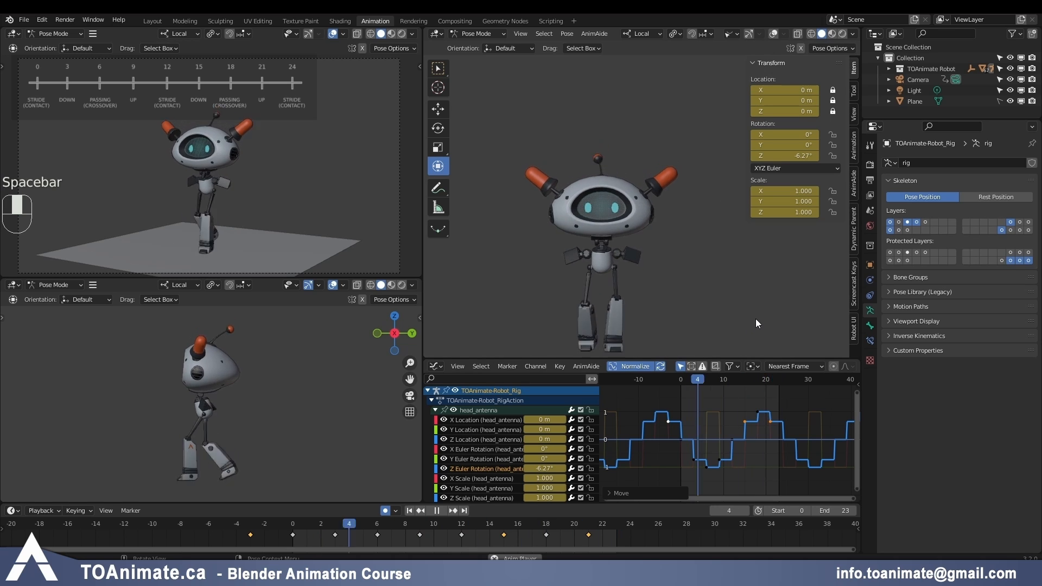
key(space)
Step: Add a 0° Z rotation key for the antenna at frame 24 and delete its Z rotation key at frame -3
click(787, 452)
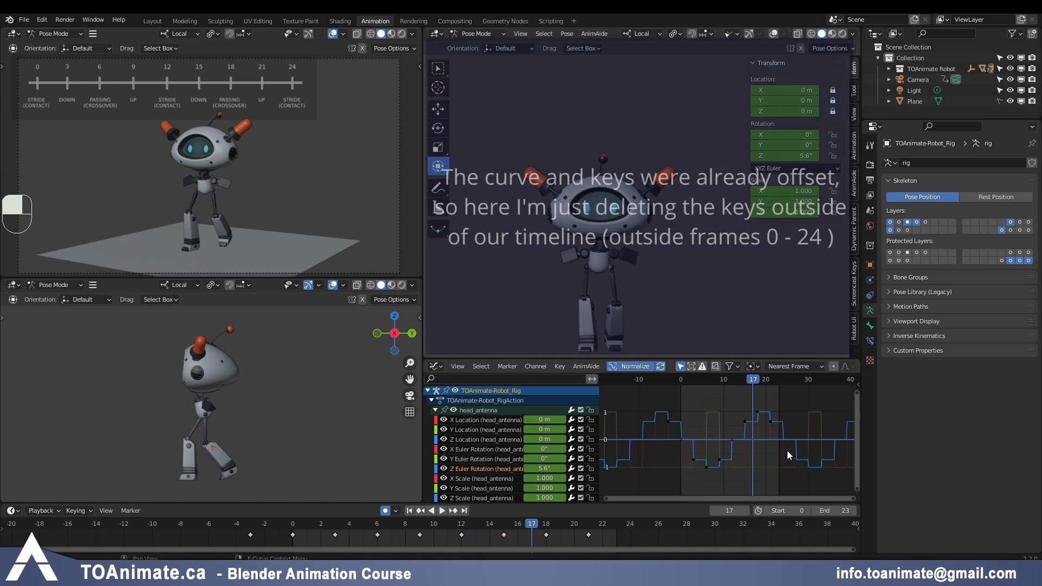
click(783, 381)
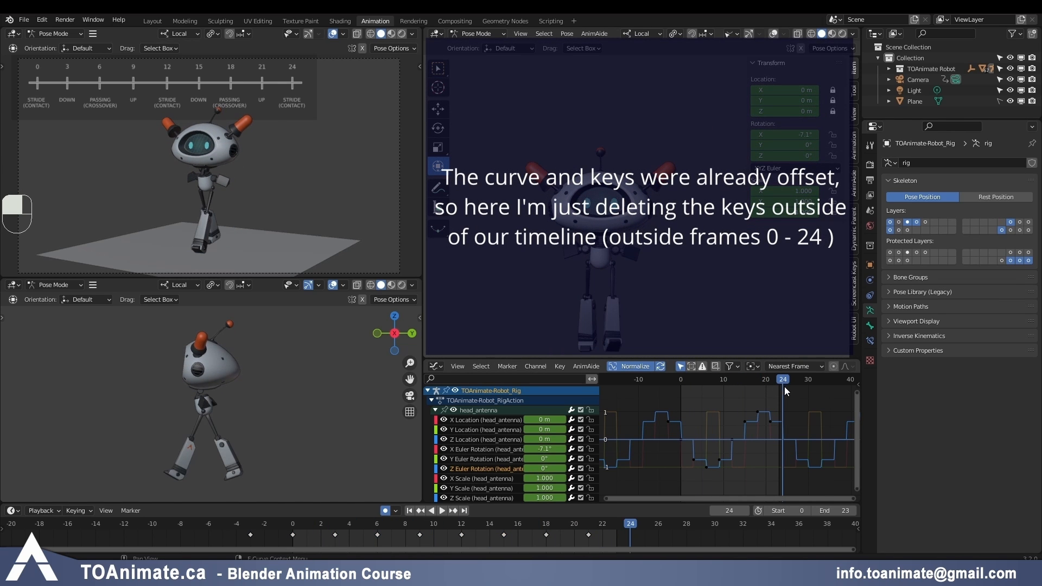
key(ctrl+z)
key(ctrl+c)
key(ctrl+v)
key(x)
click(669, 421)
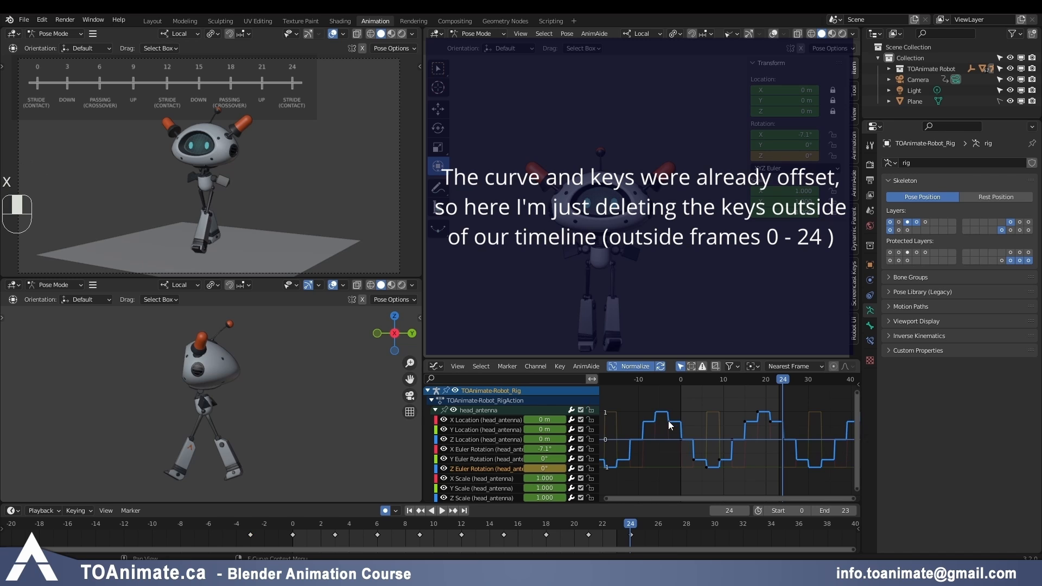
key(space)
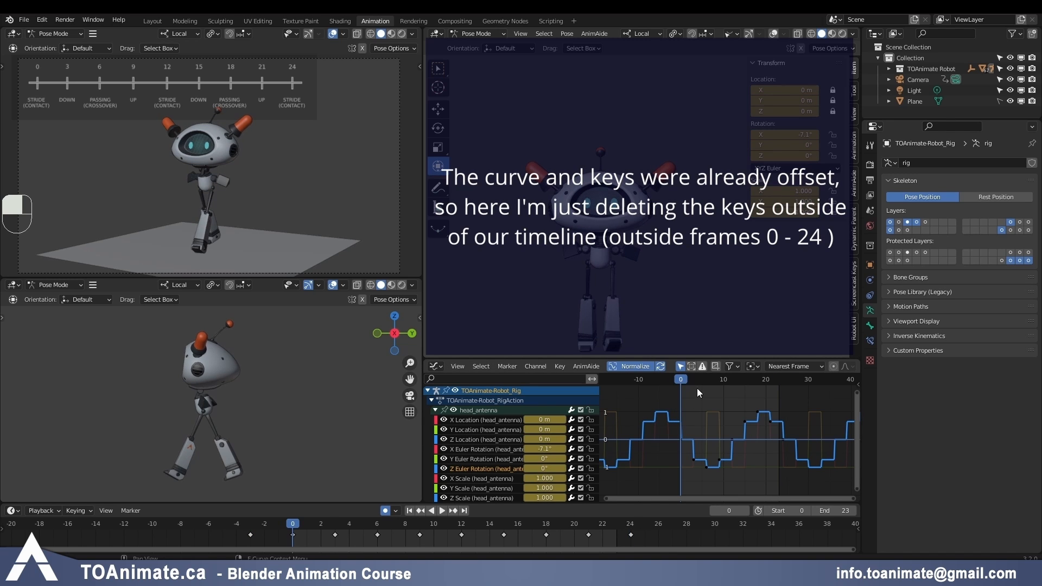
key(space)
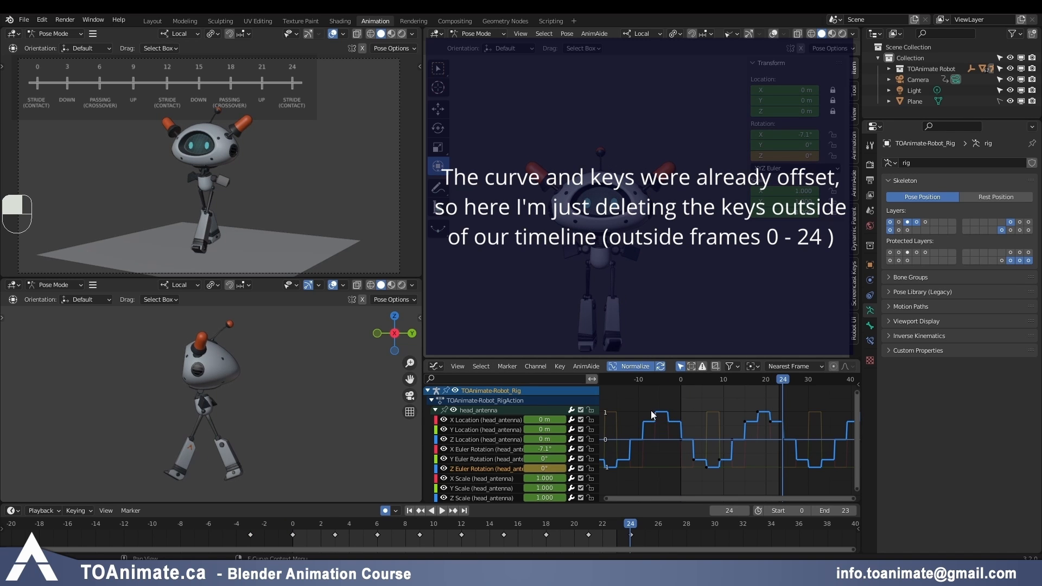
Step: Shift the antenna's Z rotation keys from frames 0 to 24 by -3 frames and play back the walk
drag(674, 402, 795, 483)
text(g)
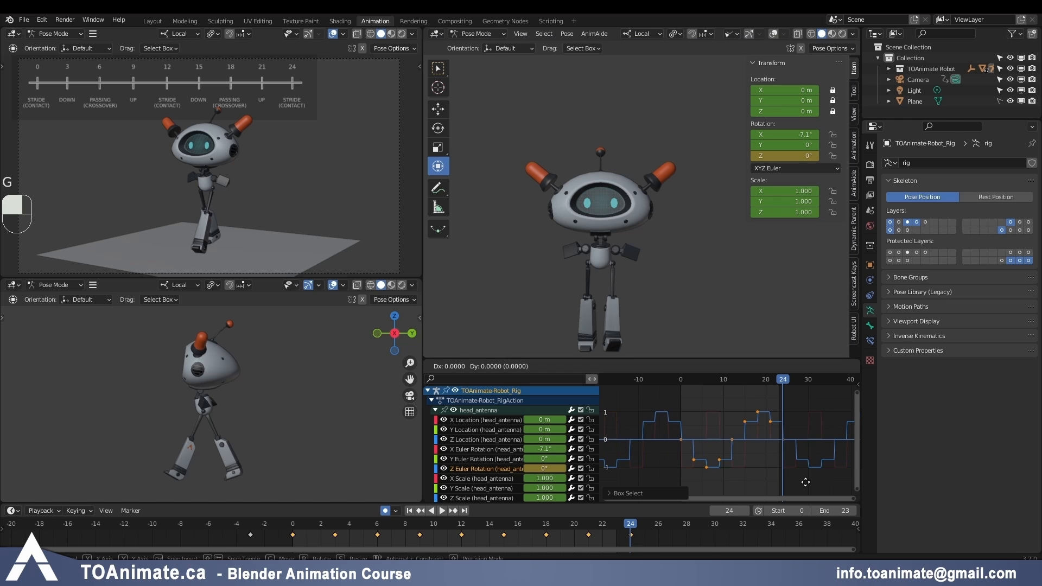
text(-3)
key(Return)
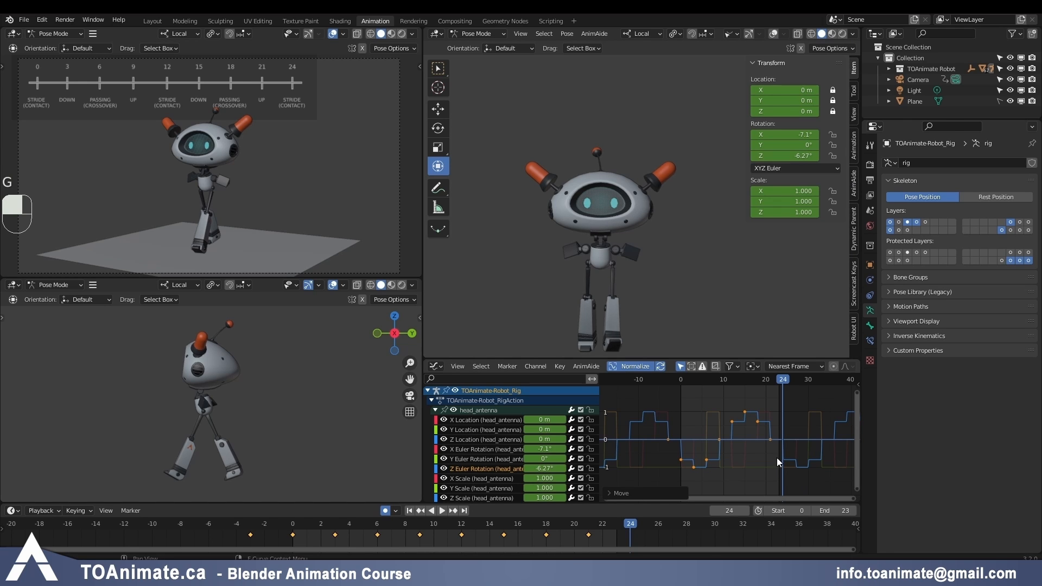
key(space)
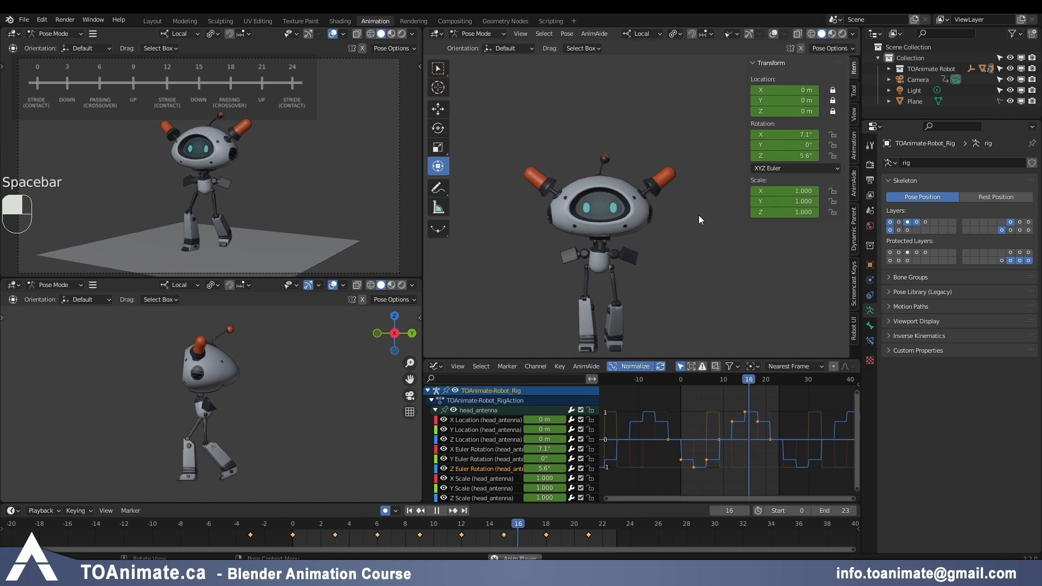
key(Escape)
Step: Examine the antenna's Z rotation curve at frames -3, 0 and 24 and play back the walk
click(681, 405)
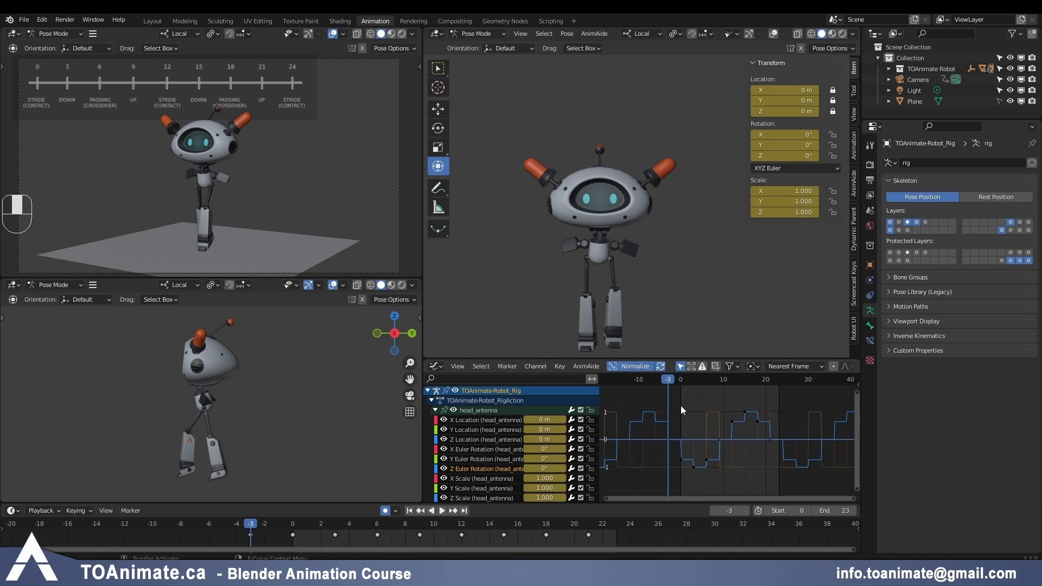
click(666, 441)
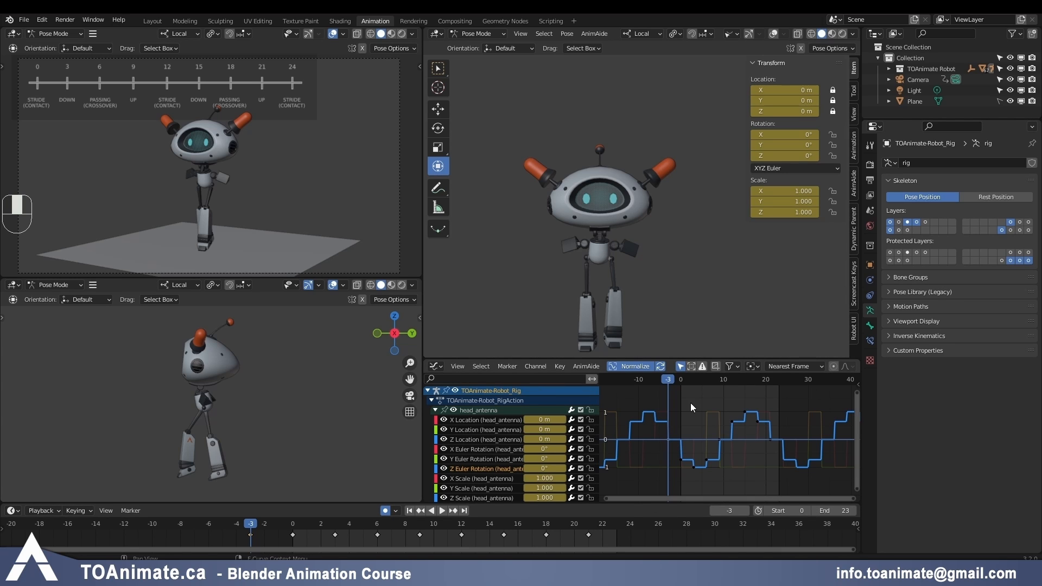
click(680, 381)
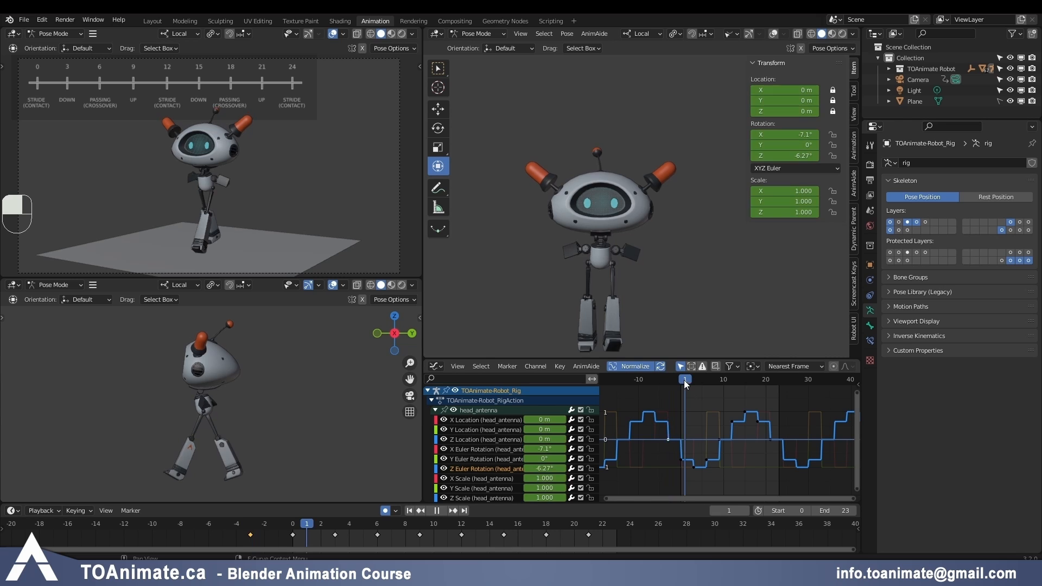
click(783, 379)
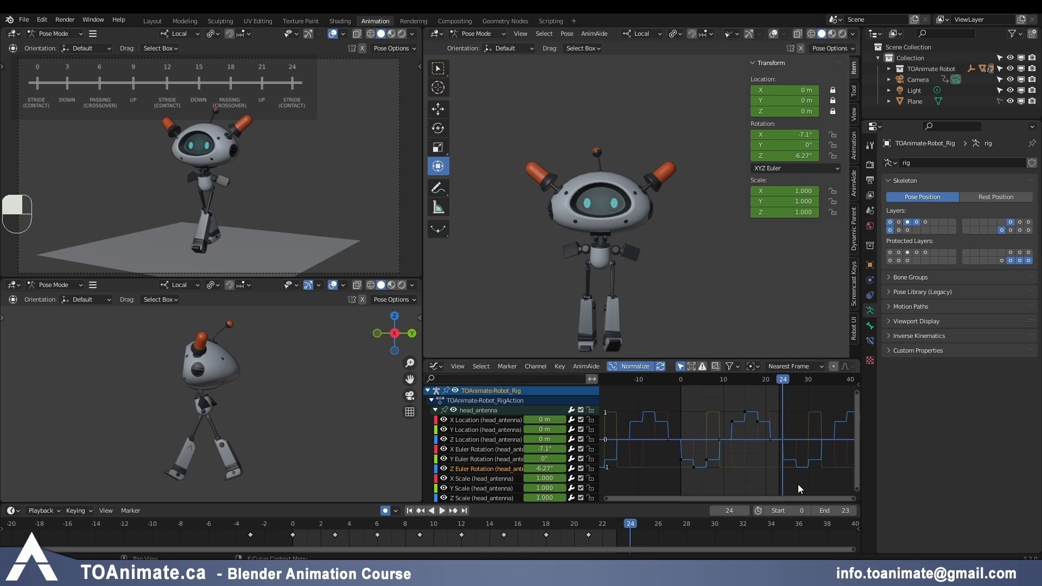
click(669, 380)
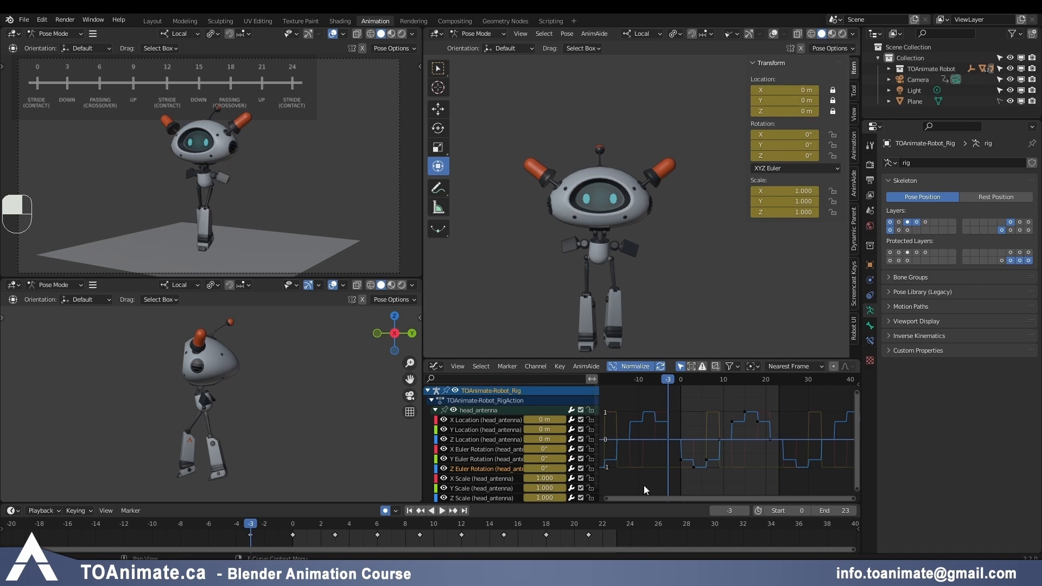
click(783, 380)
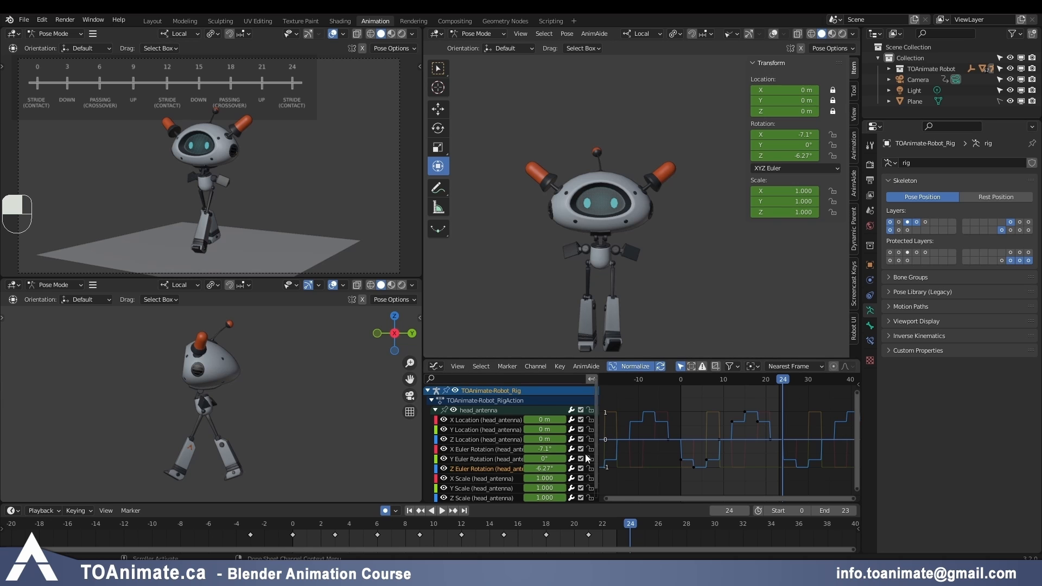
key(space)
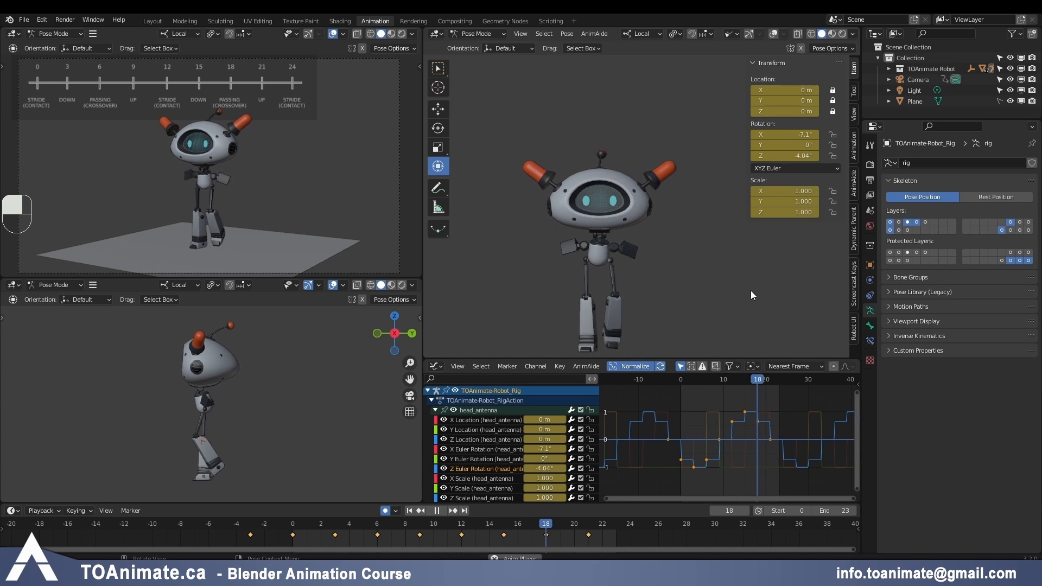
key(space)
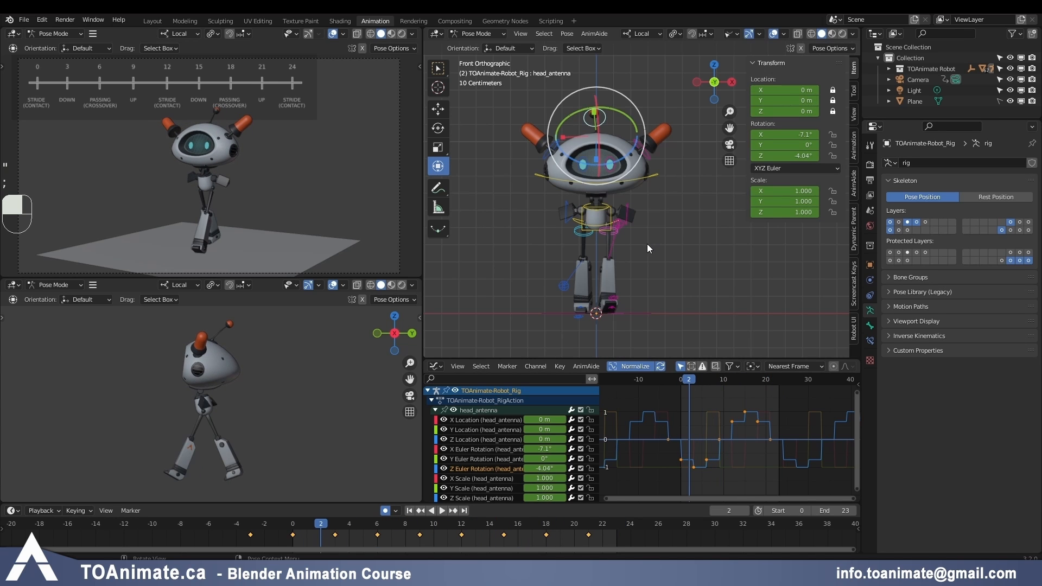
click(627, 204)
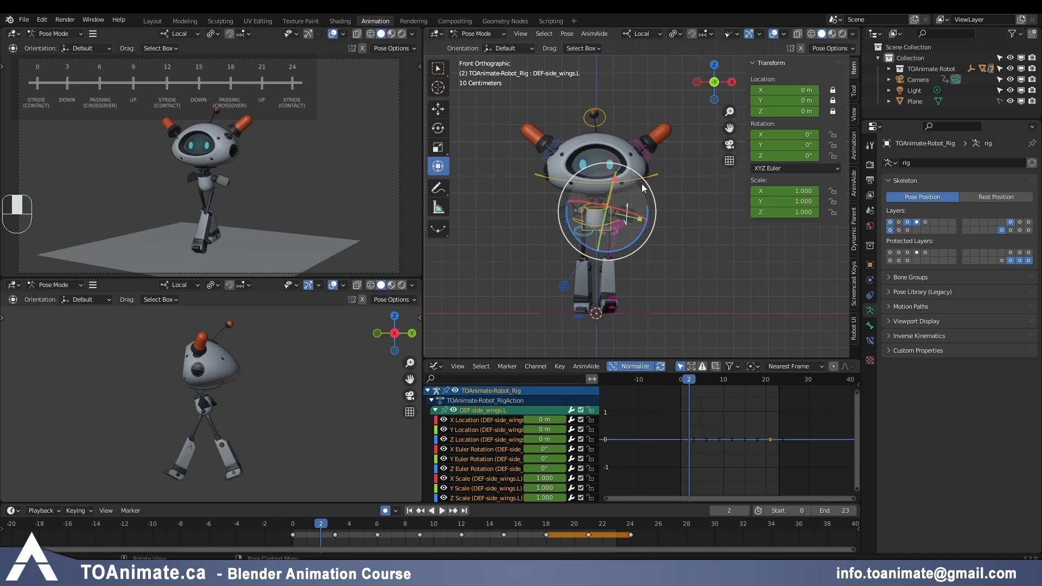
click(649, 161)
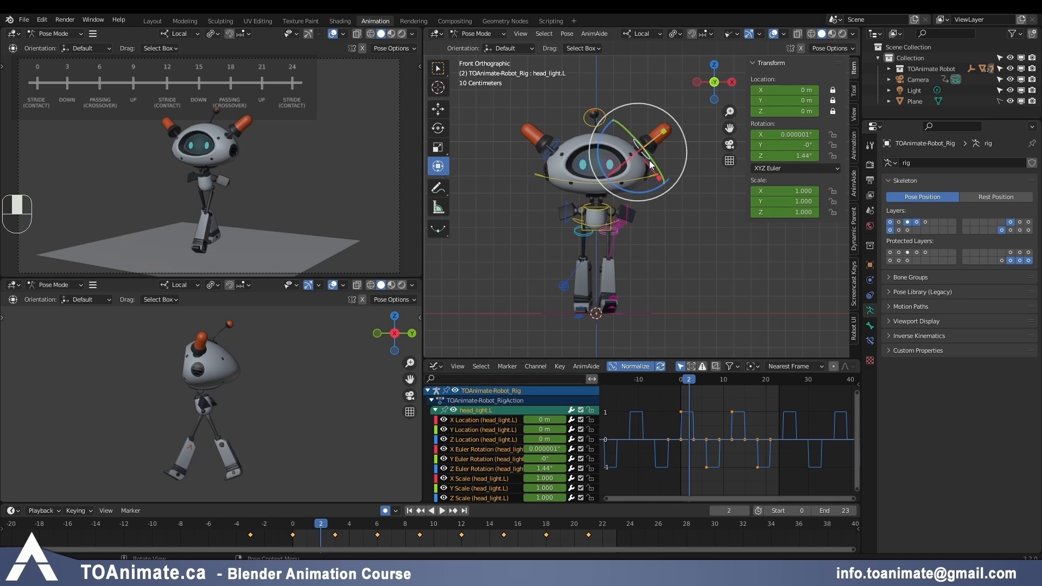
mouse_move(652, 194)
mouse_down()
mouse_move(667, 183)
mouse_move(653, 193)
mouse_up()
right_click(654, 194)
Step: Select the left side wing, enable X-axis mirroring for posing and test the mirrored rotation
click(628, 209)
click(800, 48)
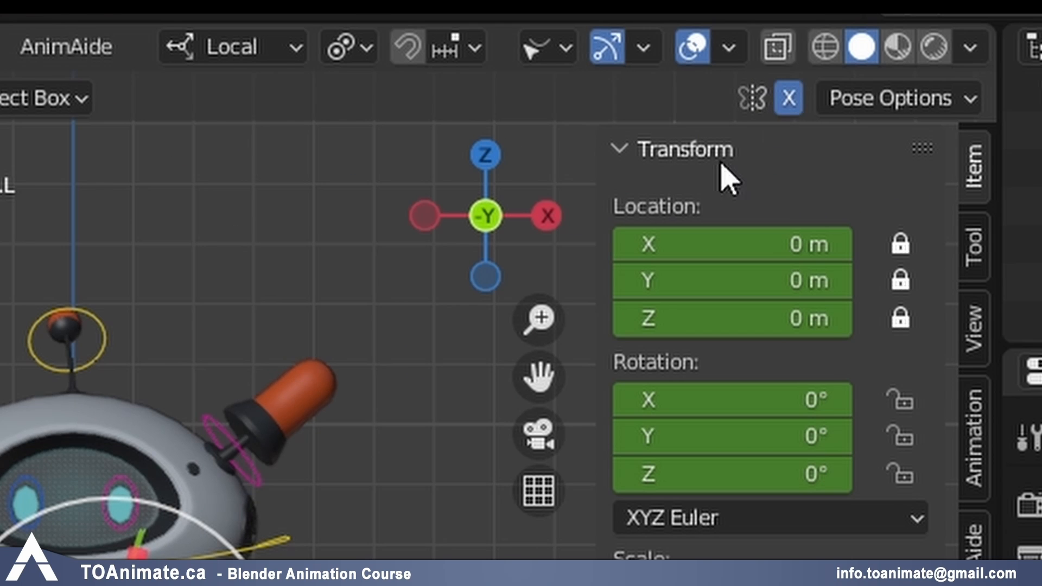
mouse_move(640, 242)
mouse_down()
mouse_move(628, 239)
mouse_move(652, 210)
mouse_move(648, 238)
mouse_up()
right_click(652, 225)
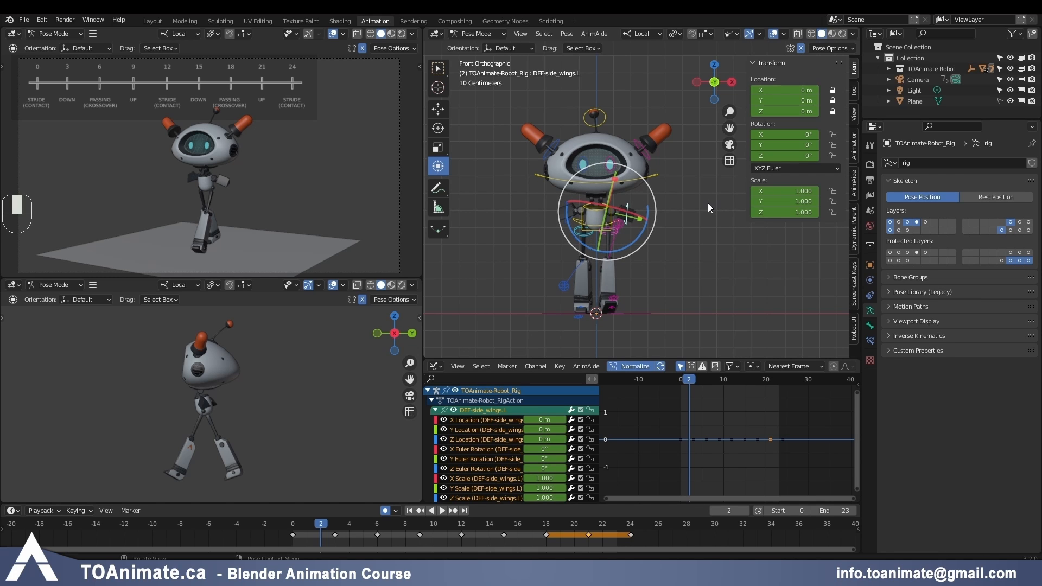
Step: Check the left side wing's first and last keys at frames 0 and 24
click(682, 382)
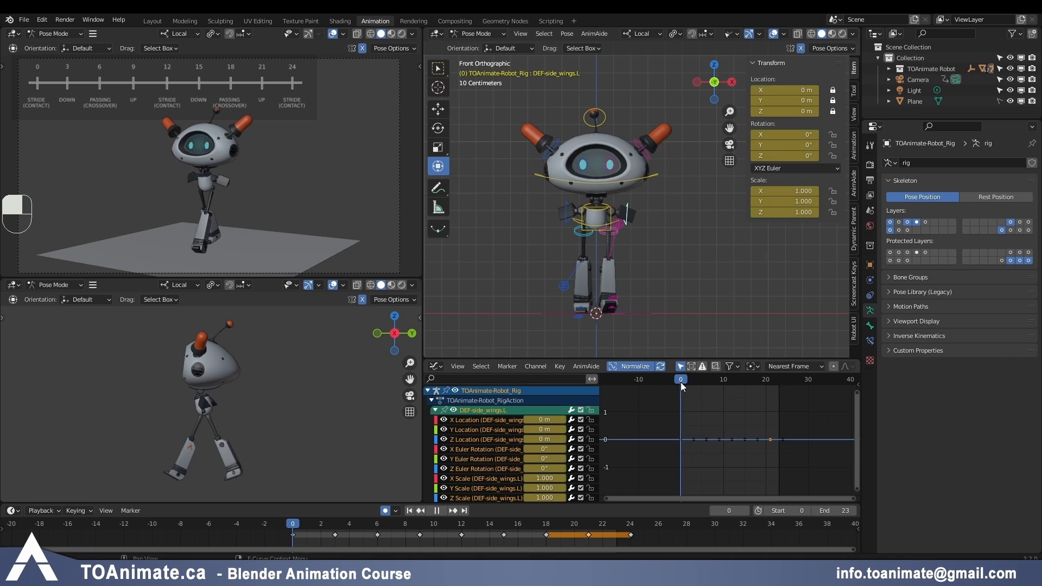
click(831, 416)
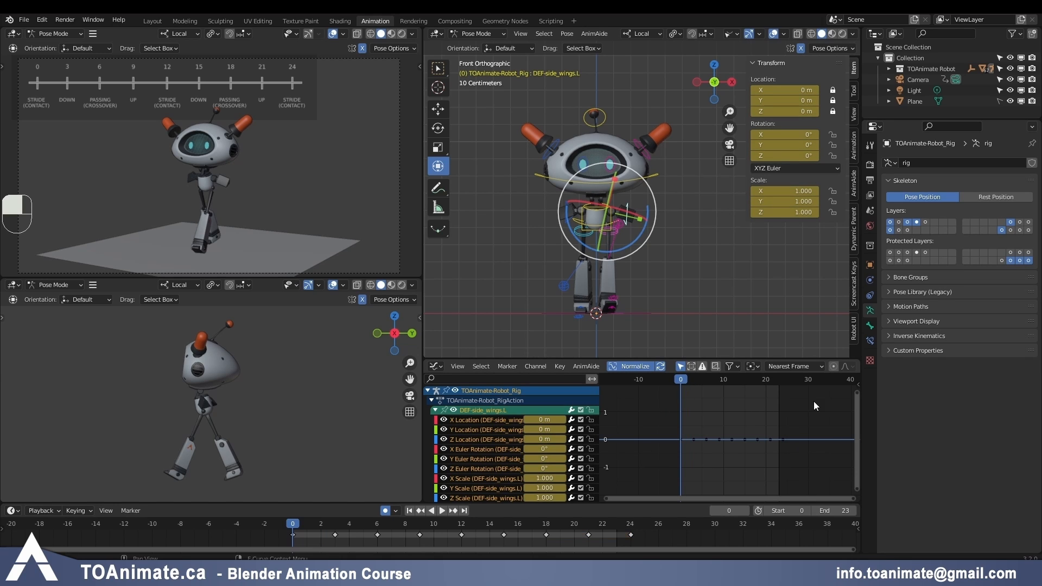
click(682, 439)
click(782, 439)
key(space)
key(Escape)
Step: Rotate both side wings with mirroring at frame 3 to about 11.1° on Z, turn mirroring off and copy their keys to frame 15
click(336, 525)
drag(642, 239, 647, 230)
shift+click(568, 215)
click(801, 48)
click(335, 535)
key(ctrl+c)
click(504, 524)
key(ctrl+v)
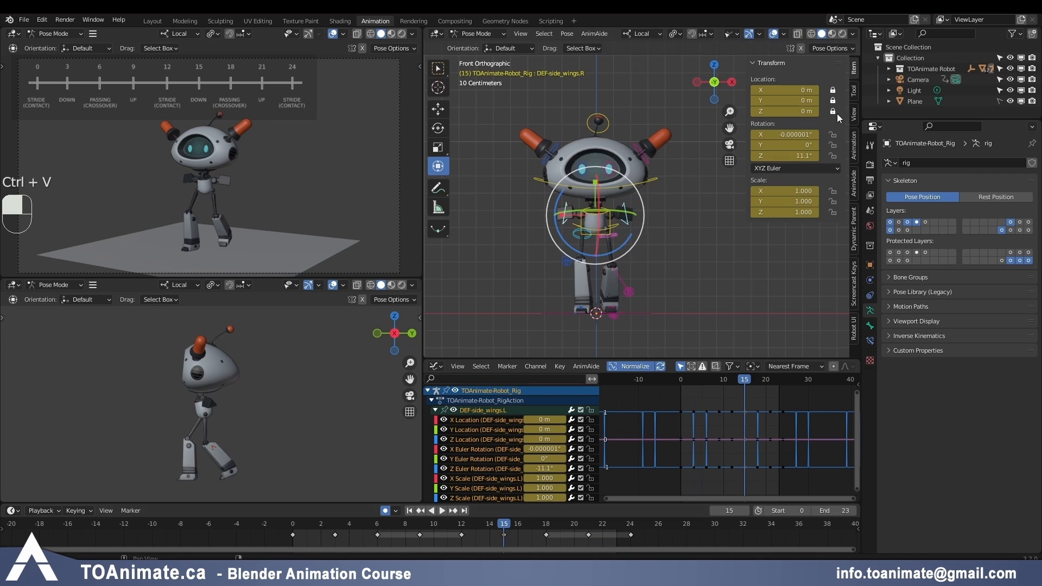
Step: Set the Z rotation at frame 9 to -11.1° for the left side wing and 11.1° for the right one
click(420, 524)
click(628, 210)
click(568, 210)
drag(759, 157, 782, 156)
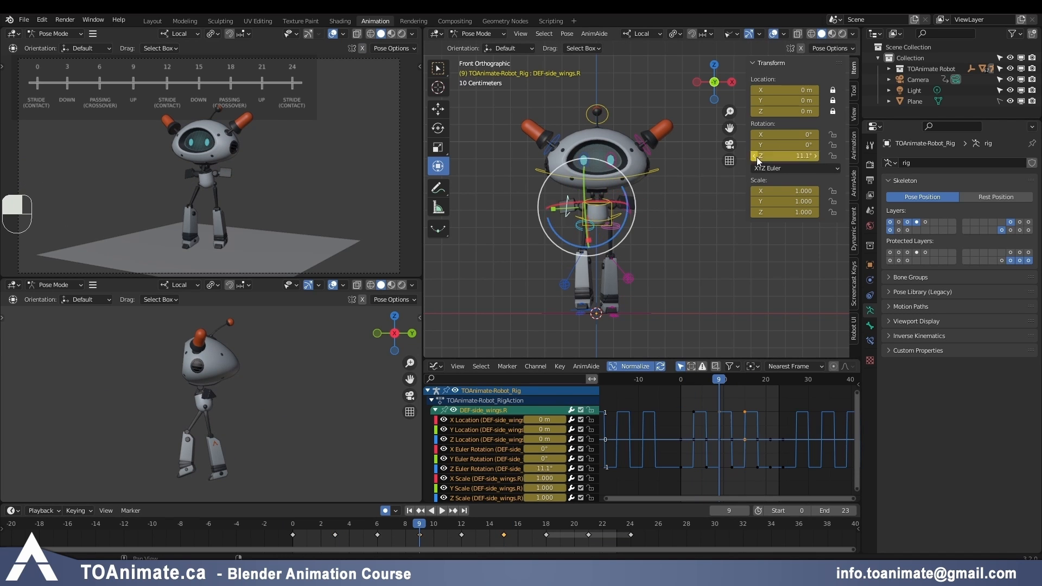
Step: Select both side wings and copy their frame 9 keys to frame 21
shift+click(626, 209)
click(419, 536)
key(ctrl+c)
click(588, 525)
key(ctrl+v)
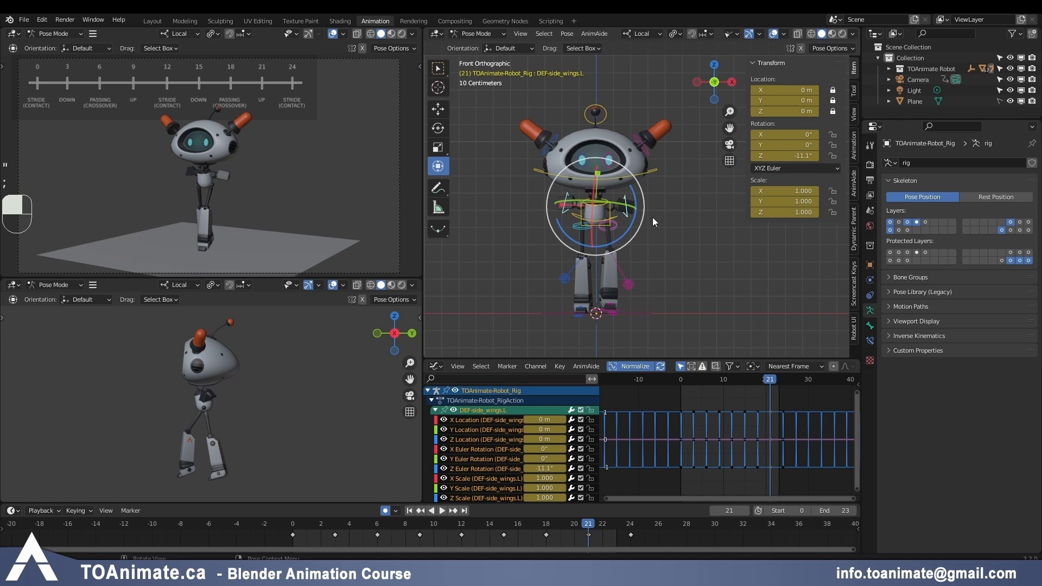
Step: Undo the recent side wing edits back to the state with the mirrored rotation at frame 3
key(ctrl+z)
key(ctrl+z)
key(ctrl+z)
key(ctrl+z)
key(ctrl+z)
key(ctrl+z)
key(ctrl+z)
key(ctrl+z)
key(ctrl+z)
key(ctrl+z)
key(ctrl+z)
key(ctrl+z)
key(ctrl+z)
key(ctrl+z)
key(ctrl+z)
key(ctrl+z)
key(ctrl+z)
key(ctrl+z)
key(ctrl+z)
key(ctrl+z)
key(ctrl+z)
key(ctrl+z)
key(ctrl+z)
key(ctrl+z)
key(ctrl+z)
key(ctrl+z)
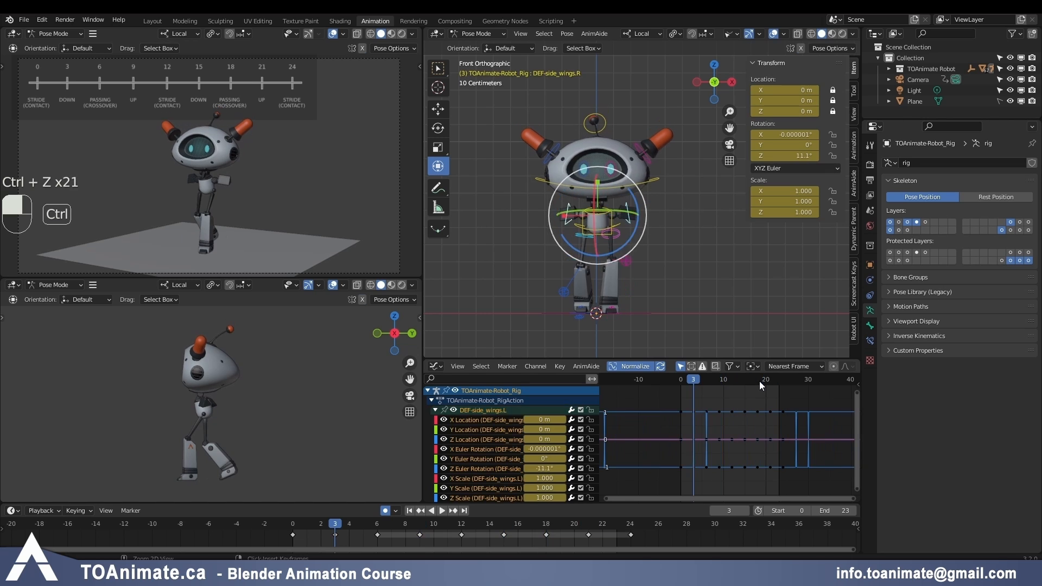
Step: Reduce the mirrored Z rotation of both side wings at frame 3 to about 6.5° and copy their keys to frame 15
shift+click(565, 204)
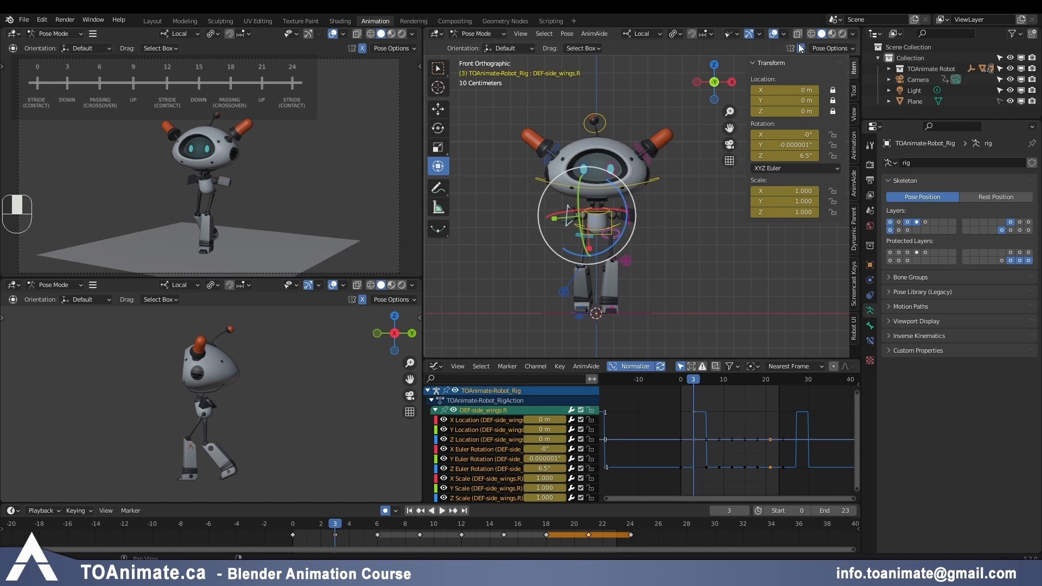
click(335, 536)
key(ctrl+c)
click(504, 526)
key(ctrl+v)
Step: Set the Z rotation at frame 9 to 6.5° for the left side wing and -6.5° for the right one
click(422, 524)
click(379, 525)
click(420, 526)
click(802, 48)
click(627, 209)
drag(640, 240, 643, 236)
drag(476, 523, 335, 525)
click(422, 525)
click(568, 210)
key(ctrl+v)
key(minus)
click(335, 527)
click(420, 526)
key(minus)
Step: Select both side wings and copy their keys from frame 9 to frame 21
click(630, 216)
click(567, 210)
click(628, 215)
shift+click(567, 210)
key(ctrl+c)
click(589, 527)
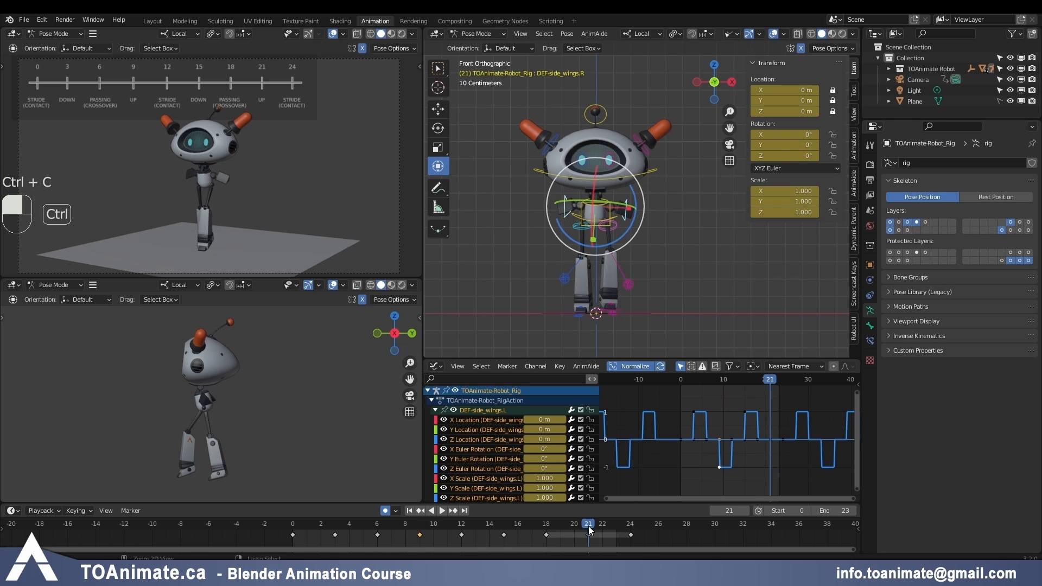
key(ctrl+v)
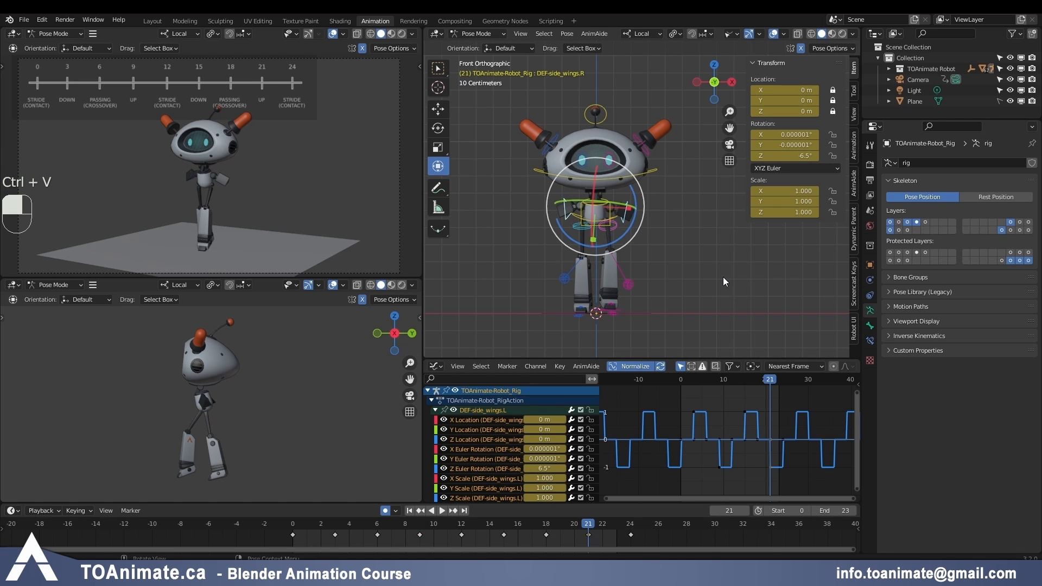
Step: Play the walk cycle with the viewport overlays and gizmos hidden to review the side wing motion
key(quotedbl)
key(semicolon)
key(space)
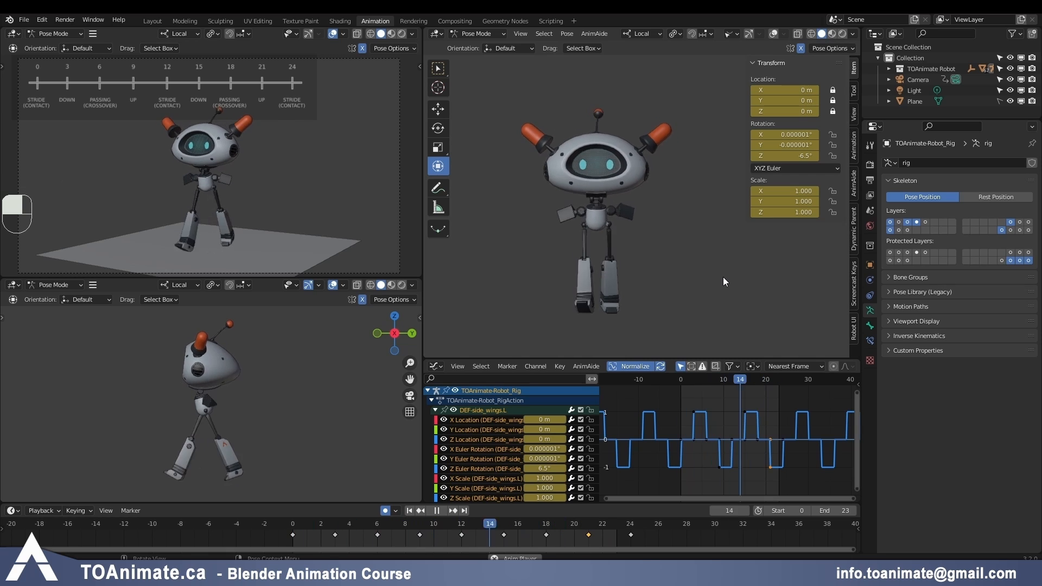
key(space)
Step: Move all side wing keys 3 frames earlier, scale their Z rotation up to about 8.15° and play the walk cycle
key(a)
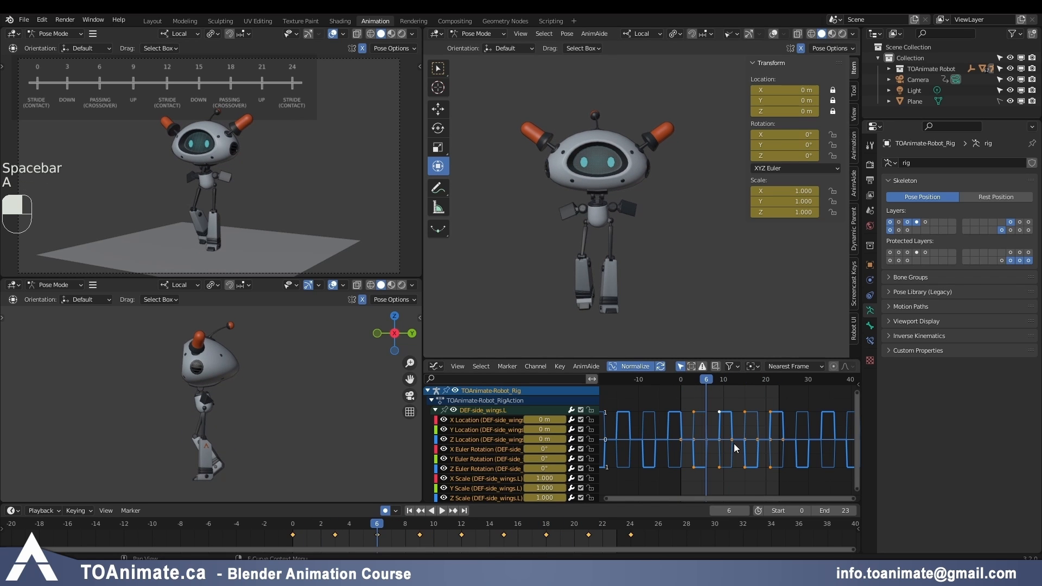
key(g)
key(minus)
key(3)
click(734, 444)
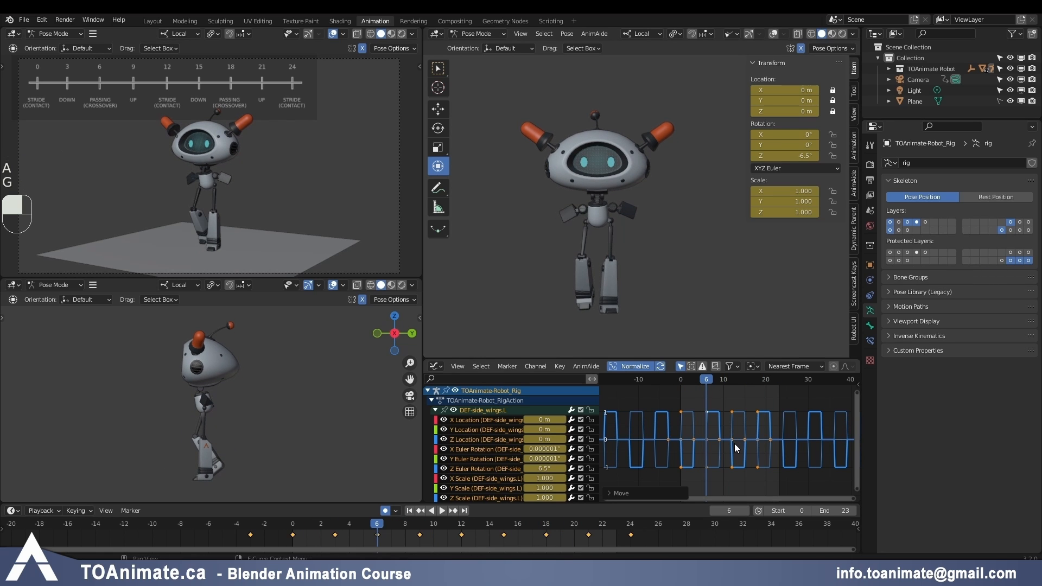
key(space)
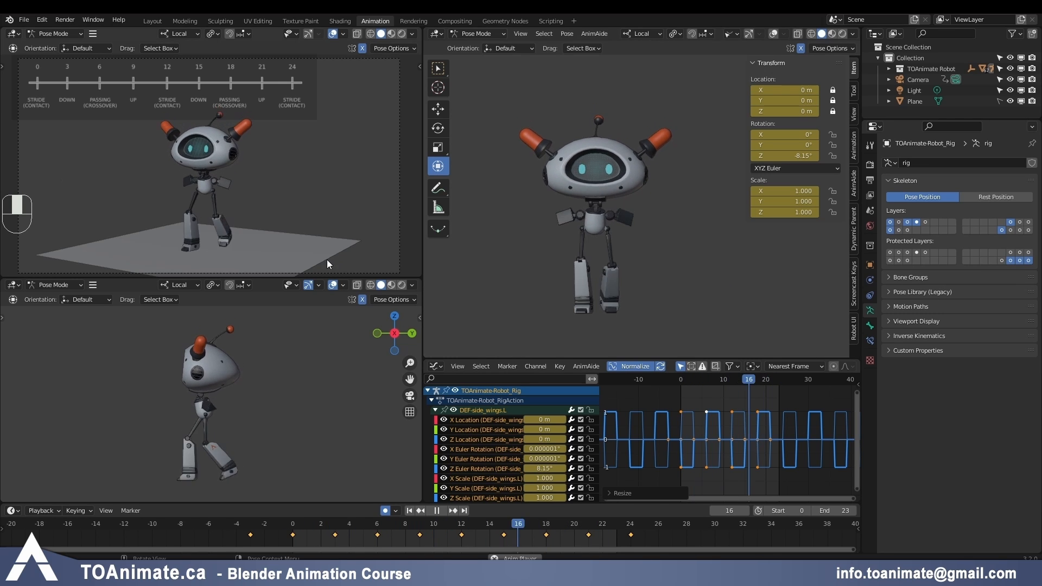
key(space)
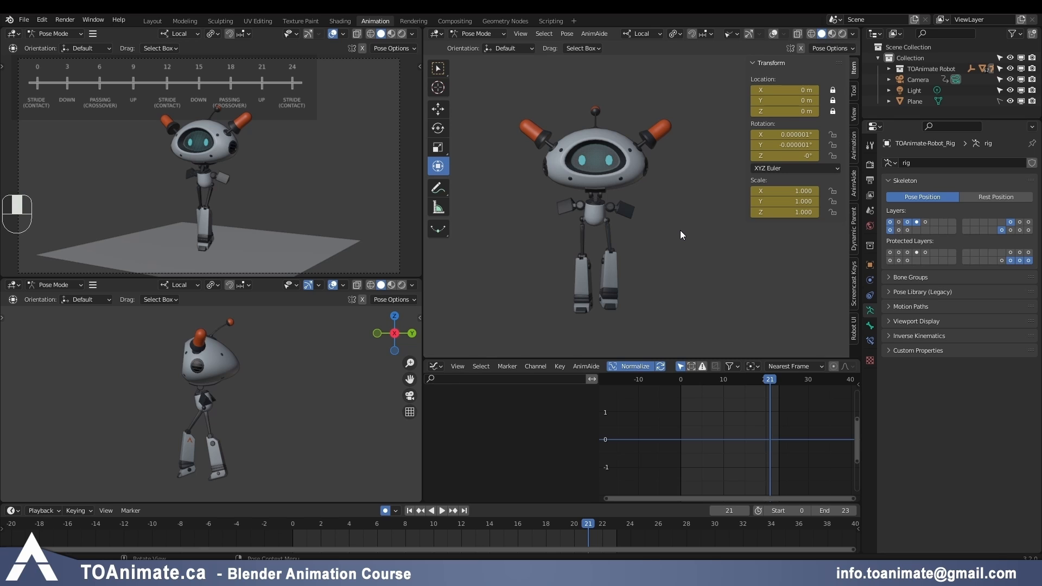
Step: Show the viewport overlays again and select the left side wing's Z Euler Rotation curve
key(shift+alt+z)
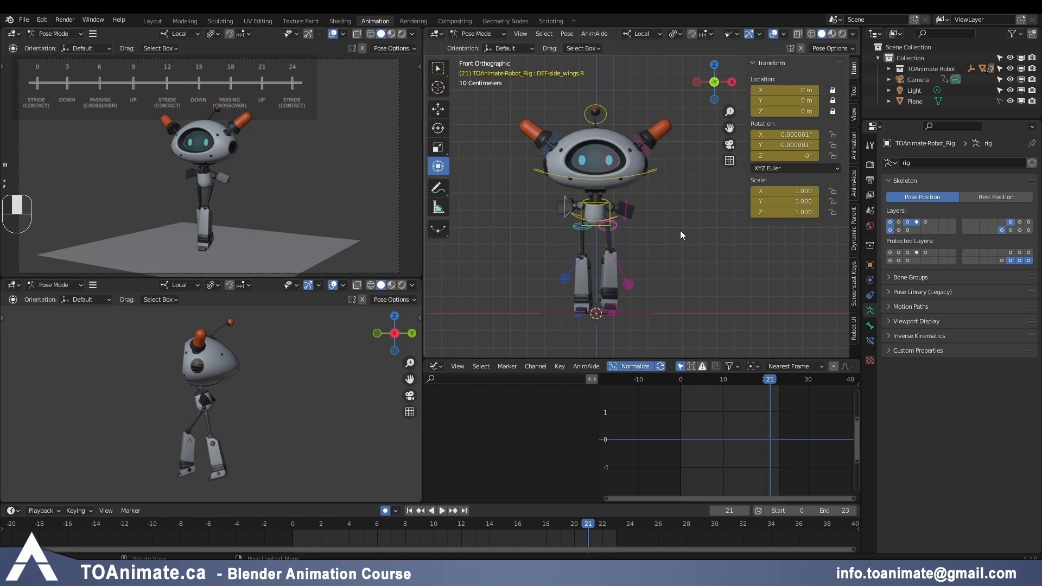
click(627, 201)
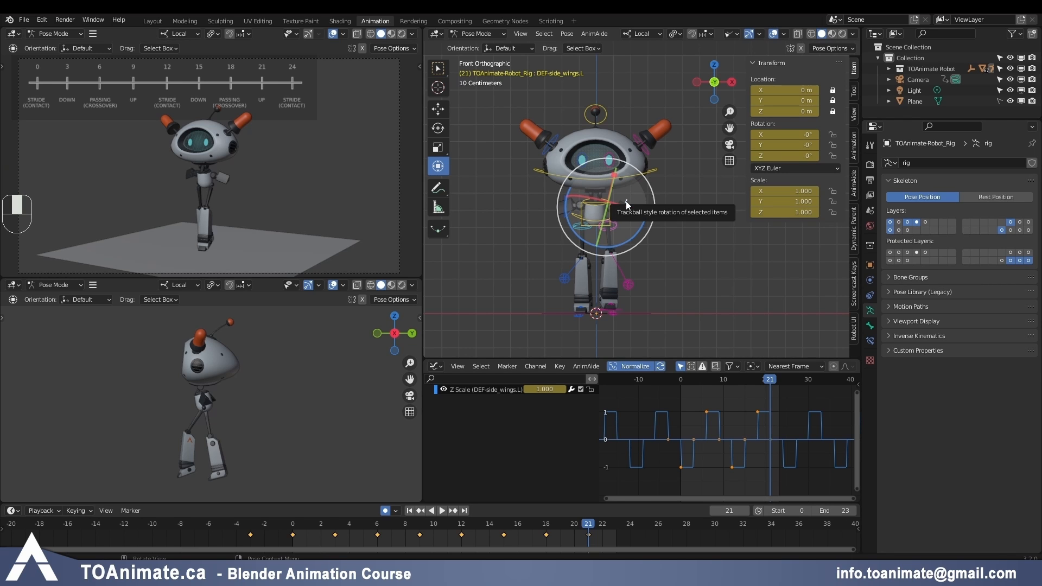
click(483, 471)
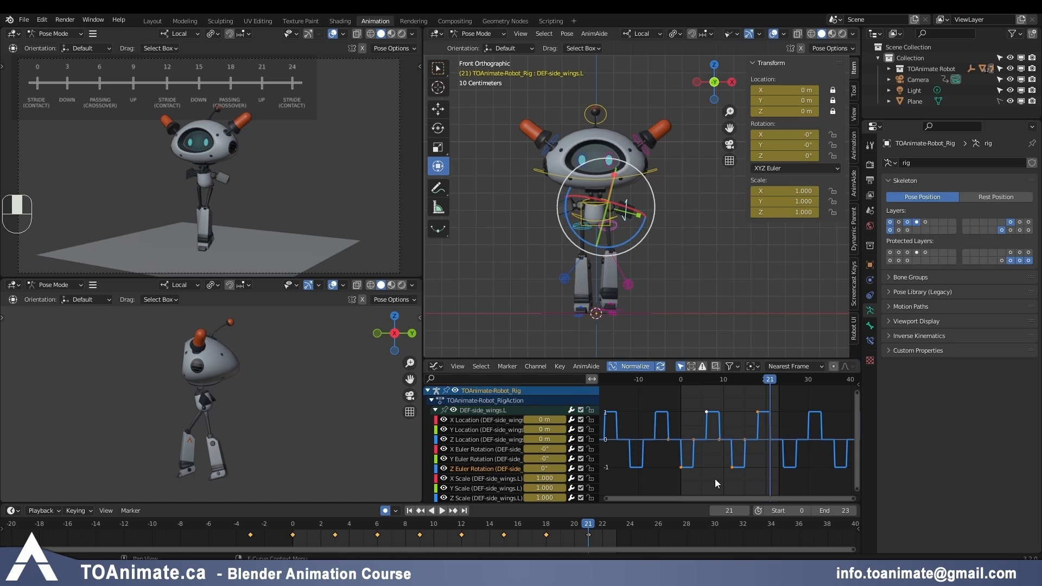
key(g)
key(g)
key(g)
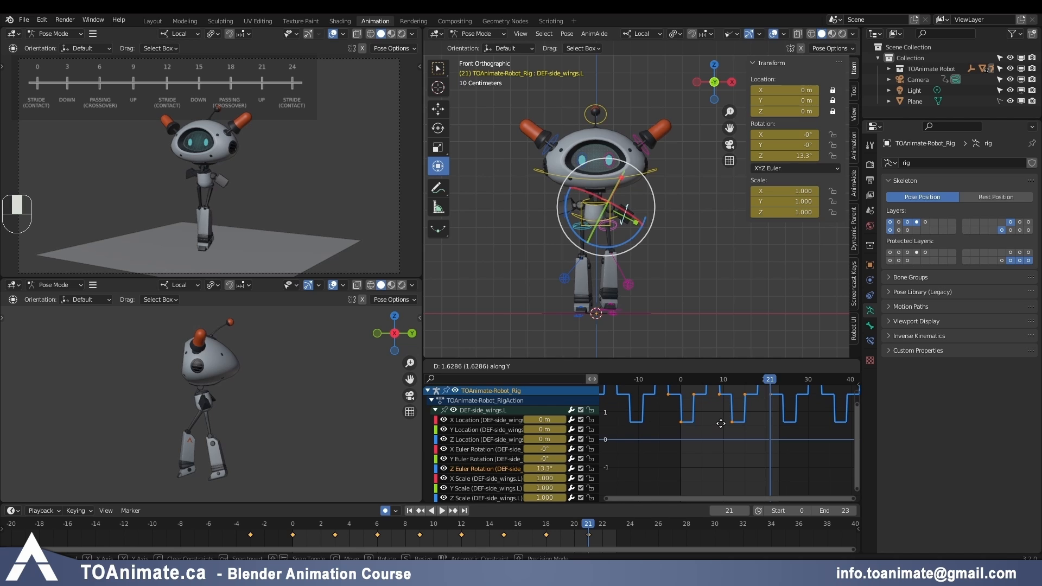
key(Escape)
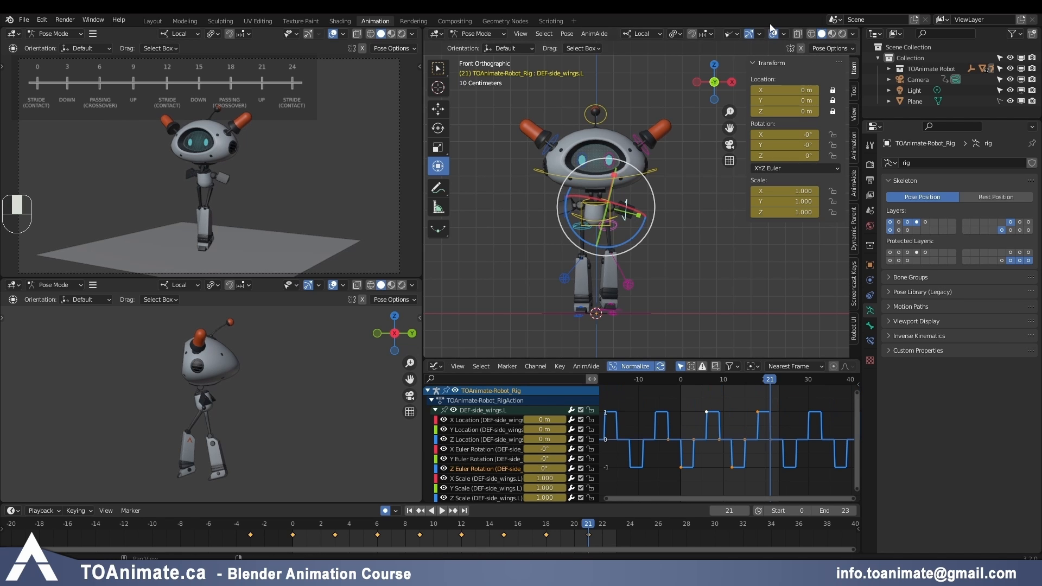
key(g)
key(y)
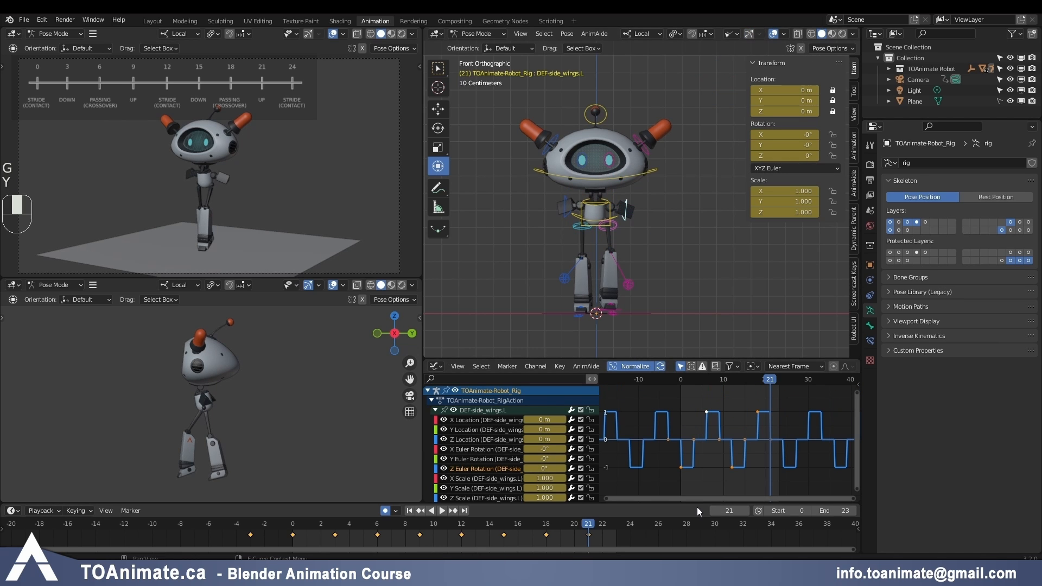
key(g)
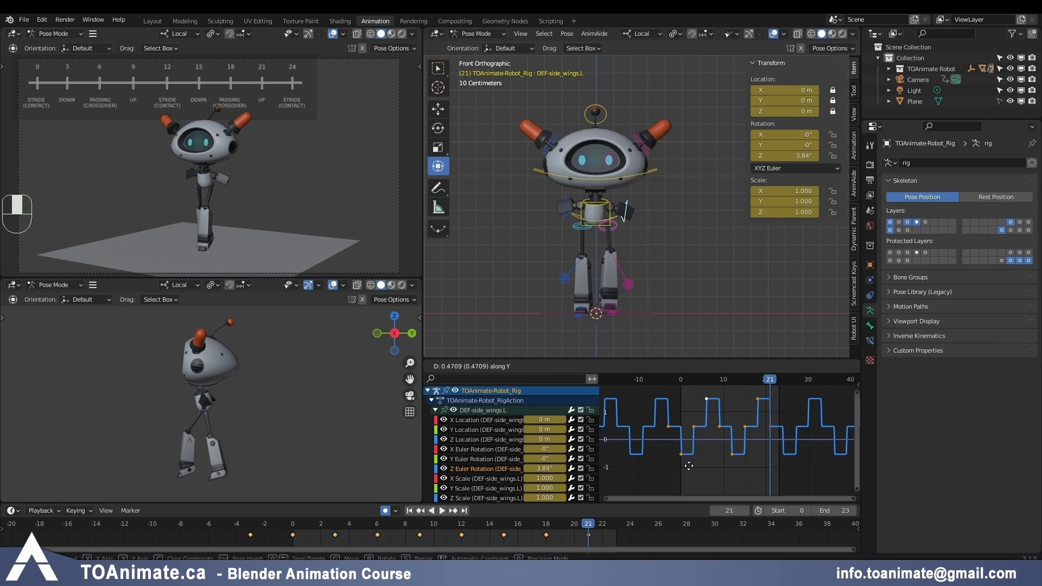
key(Escape)
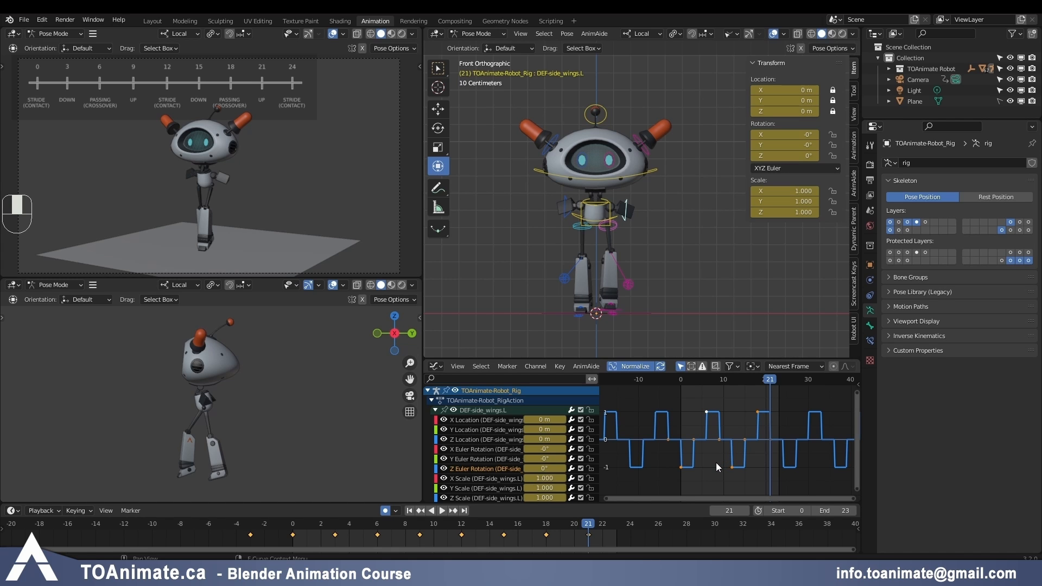
key(g)
key(y)
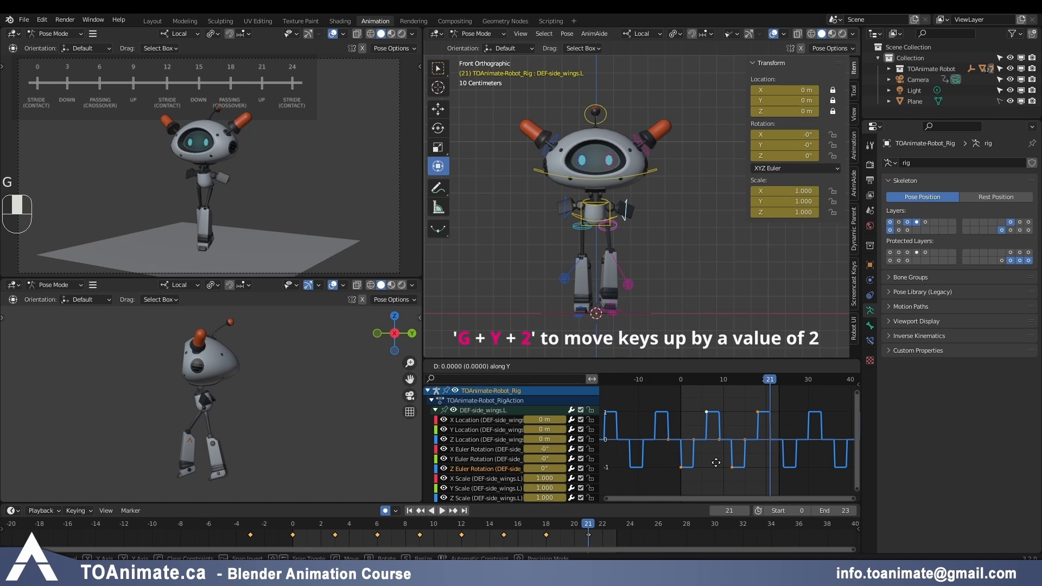
key(2)
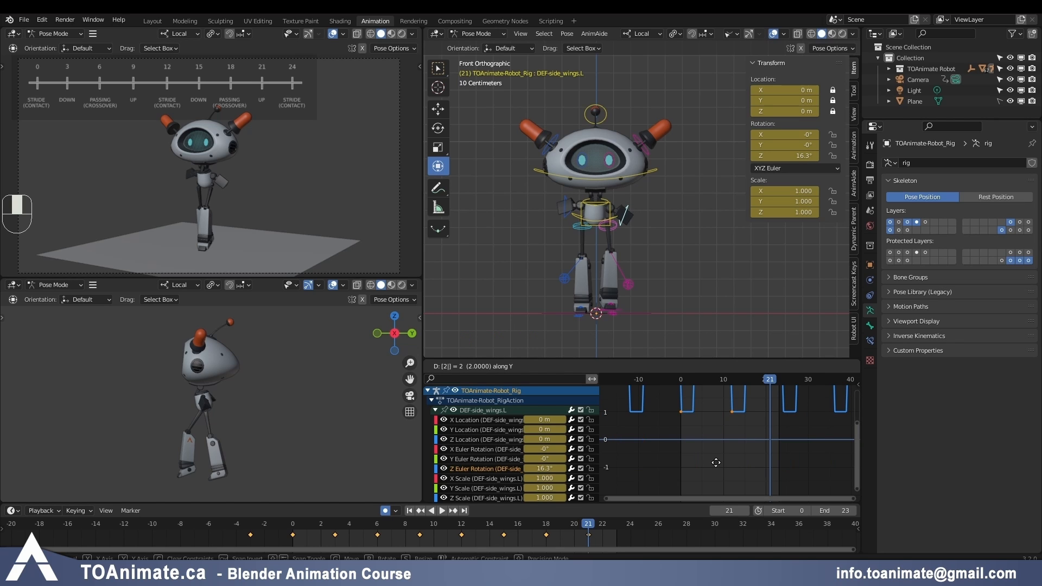
key(Escape)
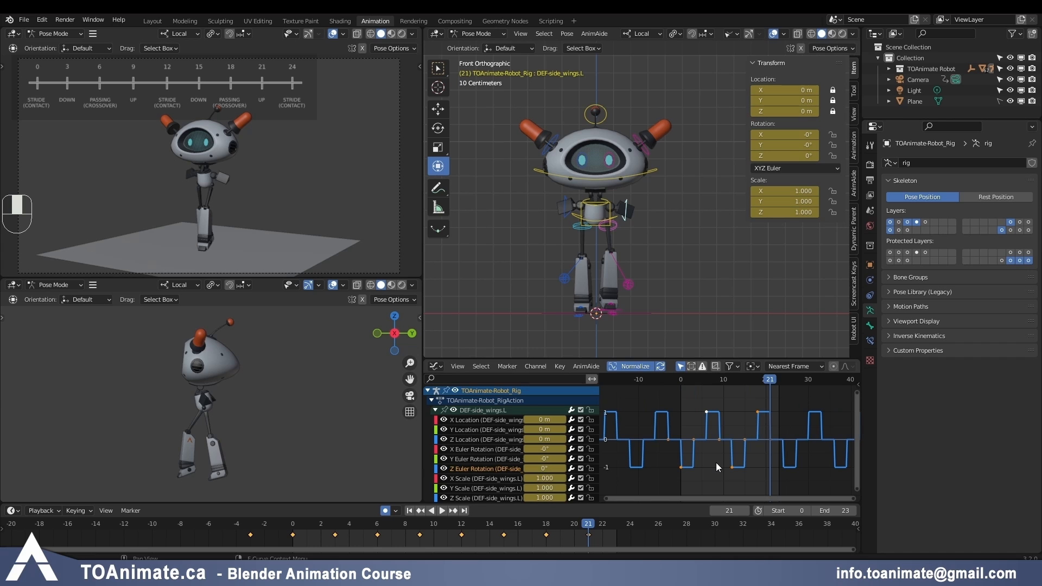
Step: Move the left side wing's Z rotation keys up by a value of 1.5, and select the right side wing
text(gy1.5)
key(Return)
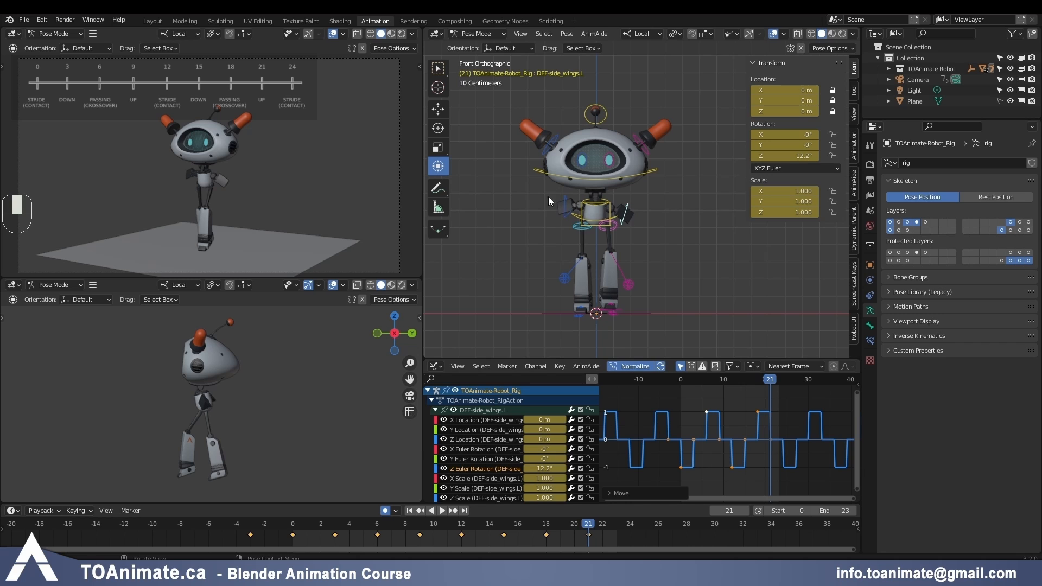
click(566, 198)
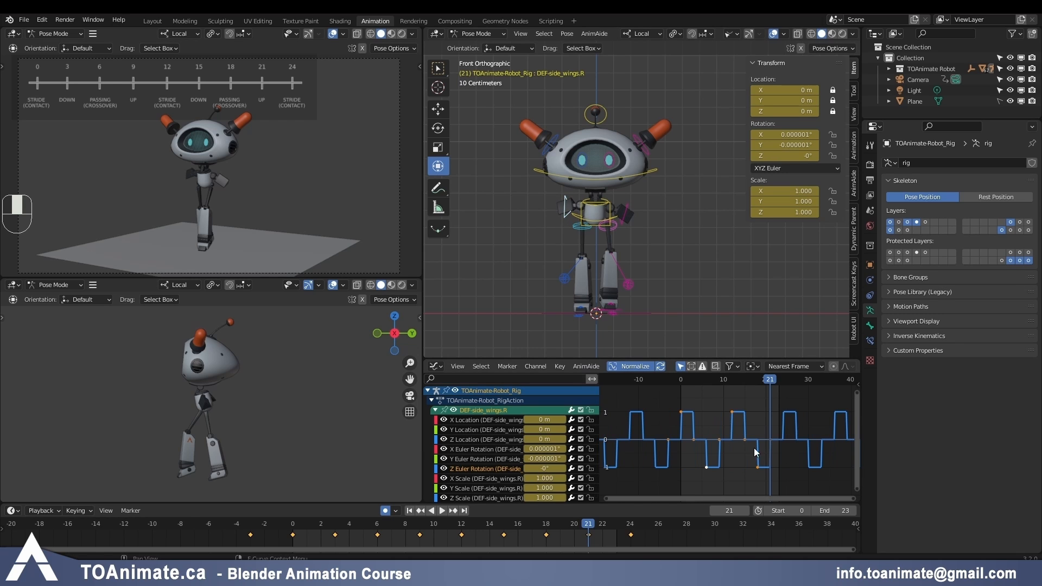
text(gy)
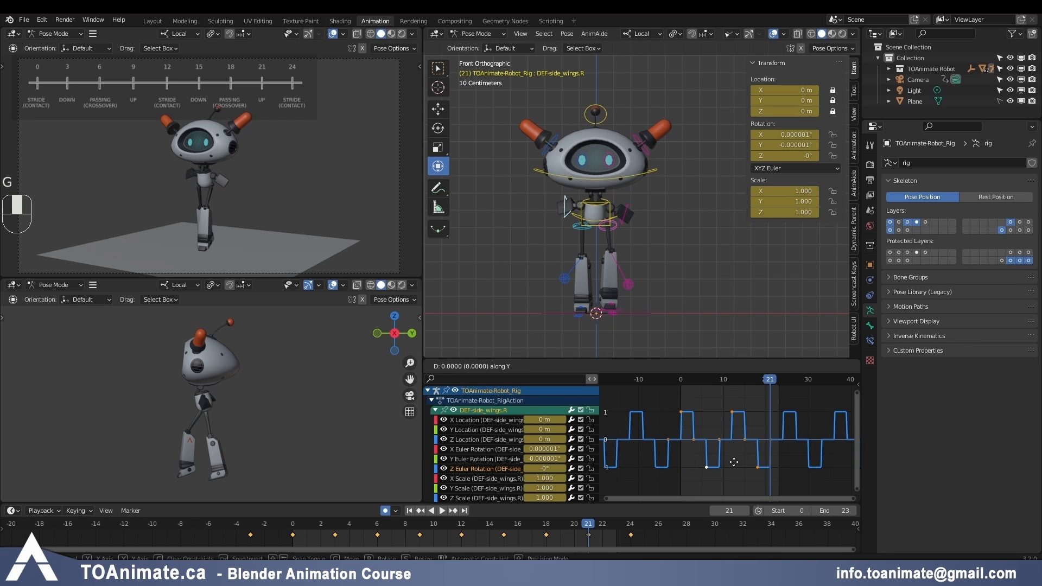
text(1.5)
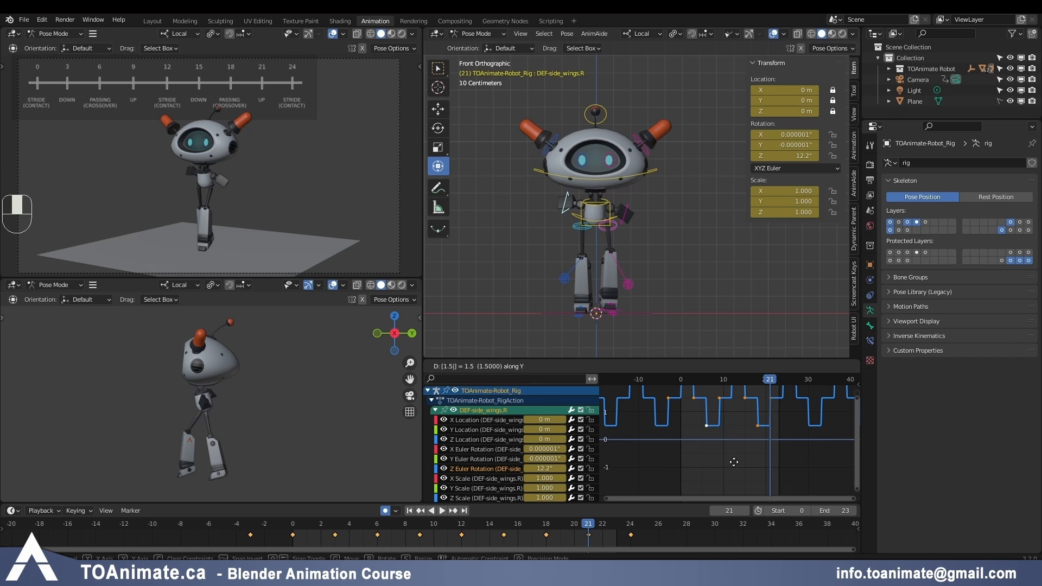
key(Escape)
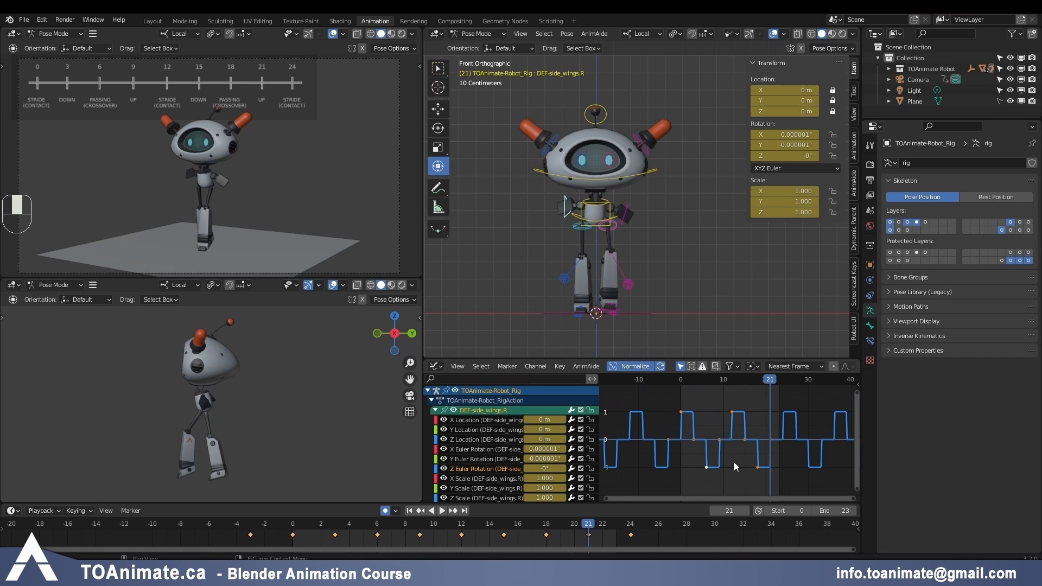
Step: Move the right side wing's Z rotation keys by a value of -1.5 along Y
text(gy1.5)
key(minus)
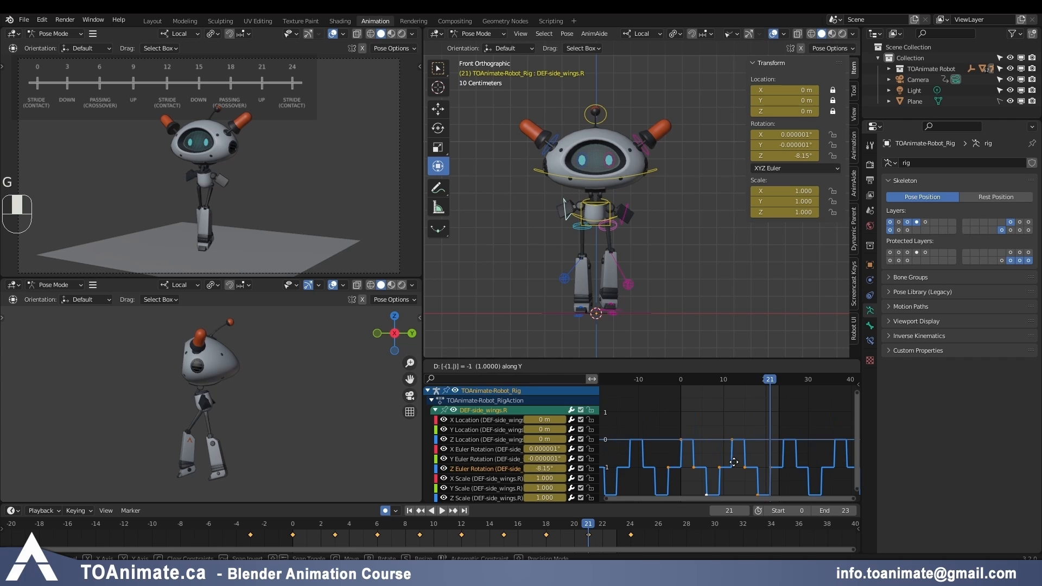
key(Return)
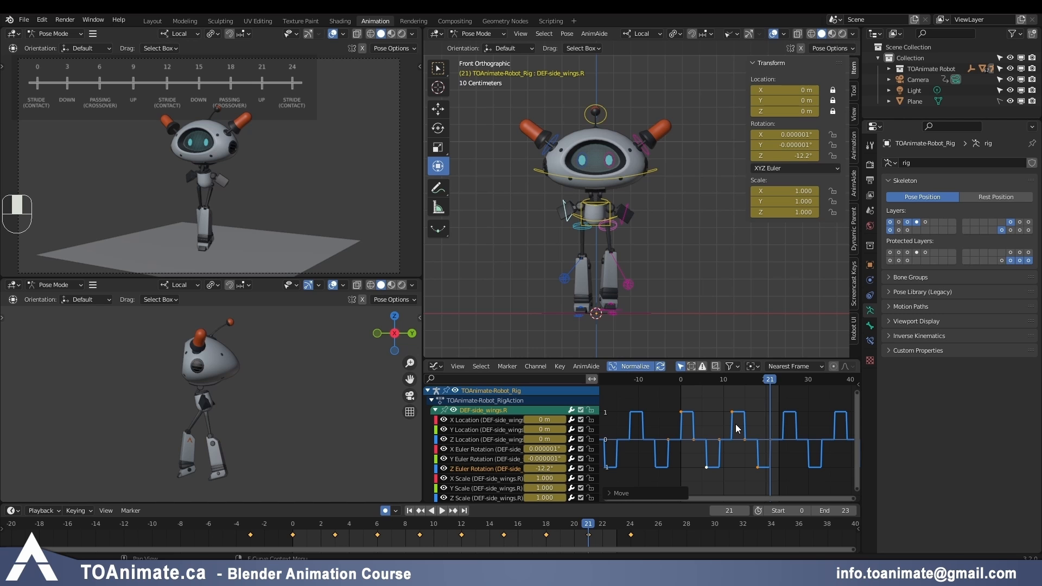
Step: Play the walk cycle to check the offset side wings and save the file
key(space)
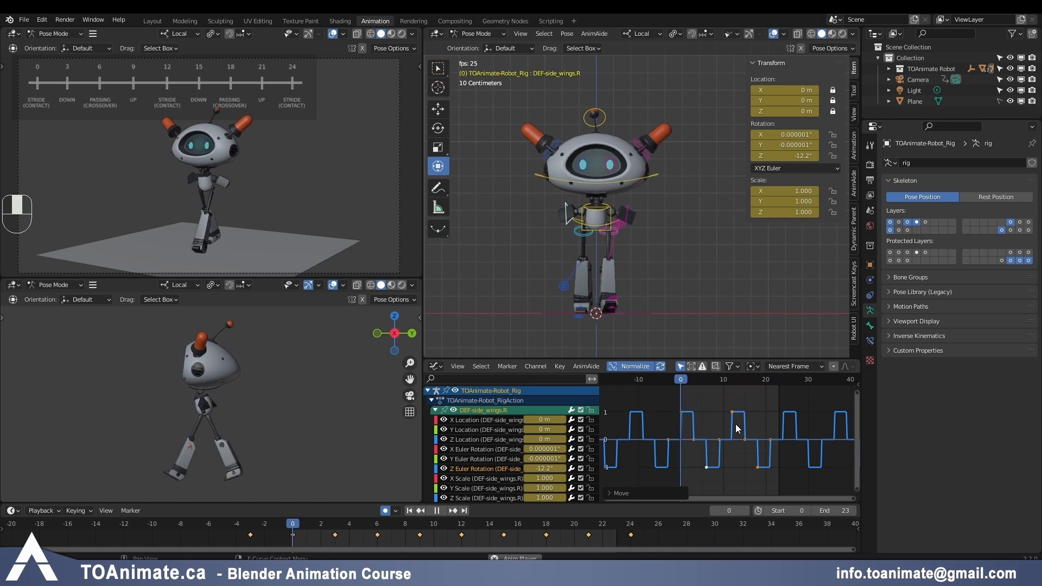
key(space)
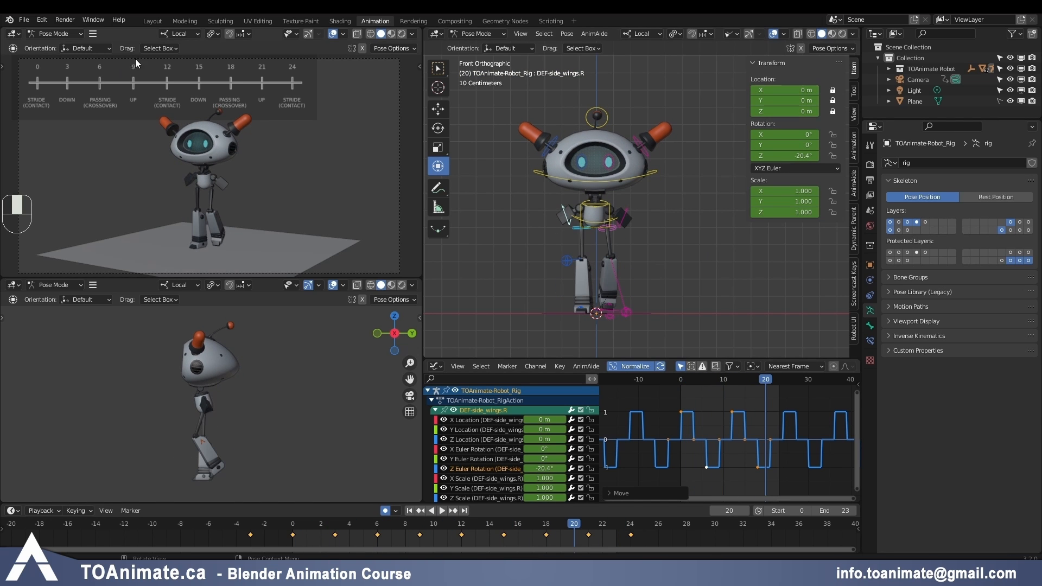
click(24, 19)
click(44, 88)
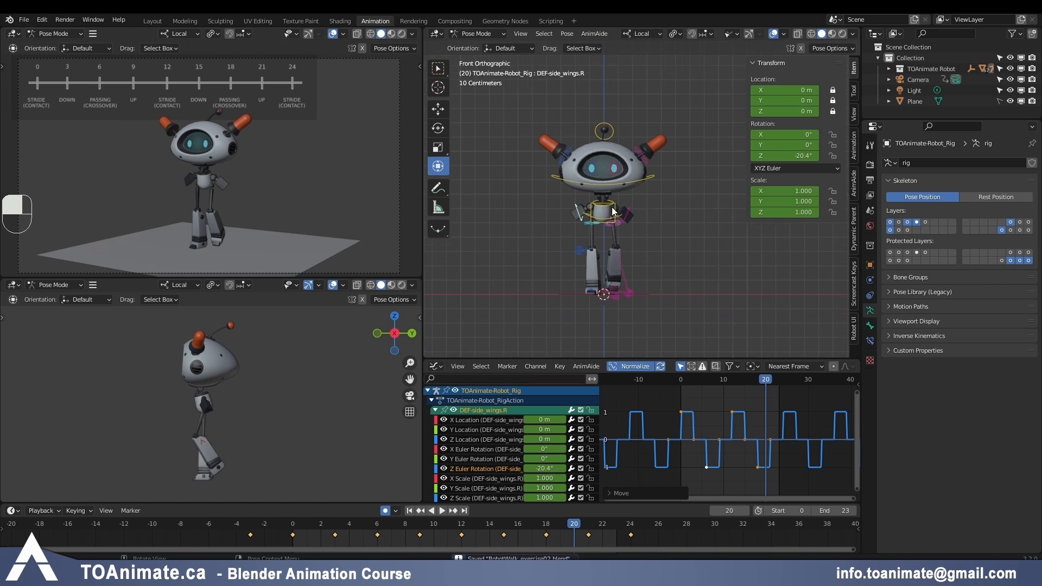
Step: Review the playing walk cycle without viewport overlays, stop it and save the file again
key(space)
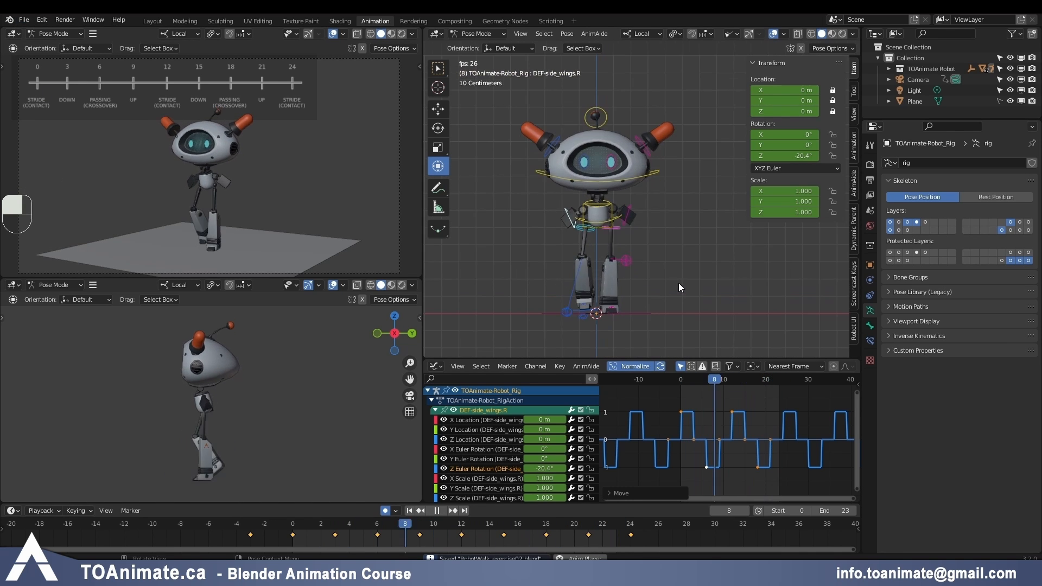
key(shift+alt+z)
key(ctrl+grave)
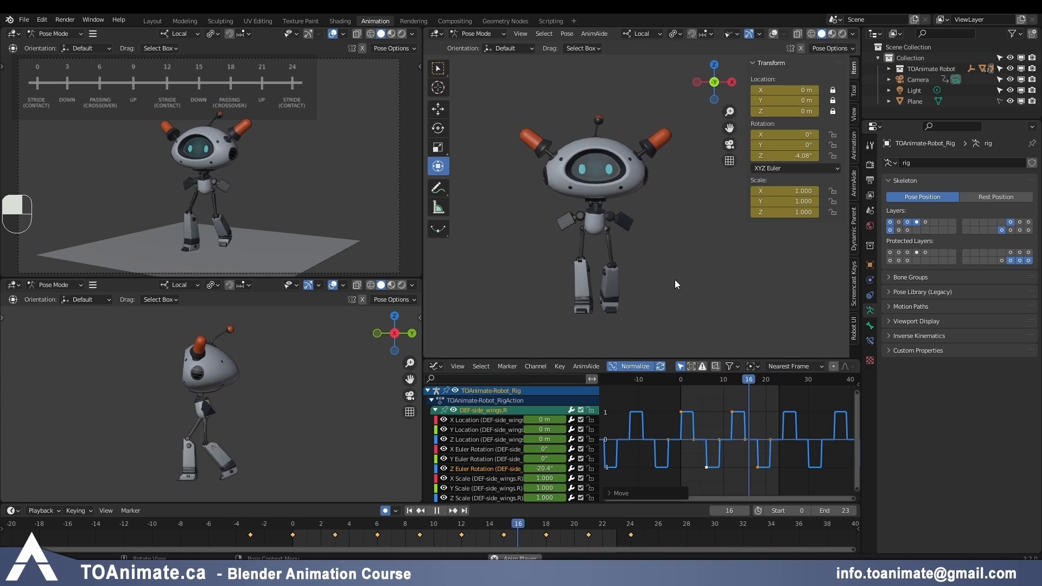
key(space)
key(ctrl+s)
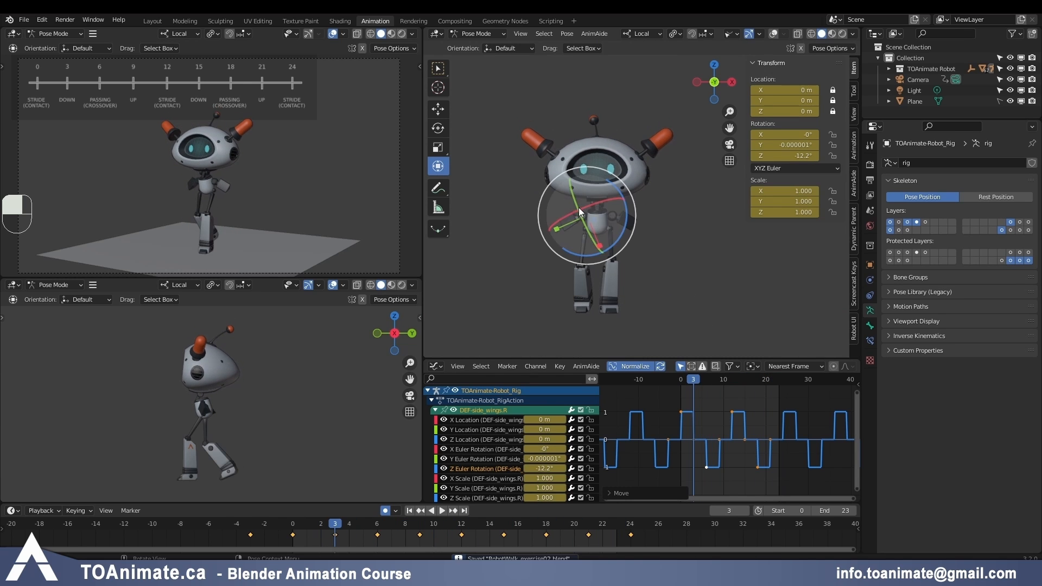
Step: Show the viewport overlays again and check the walk pose at frames 6 and 0
key(shift+alt+z)
key(ctrl+grave)
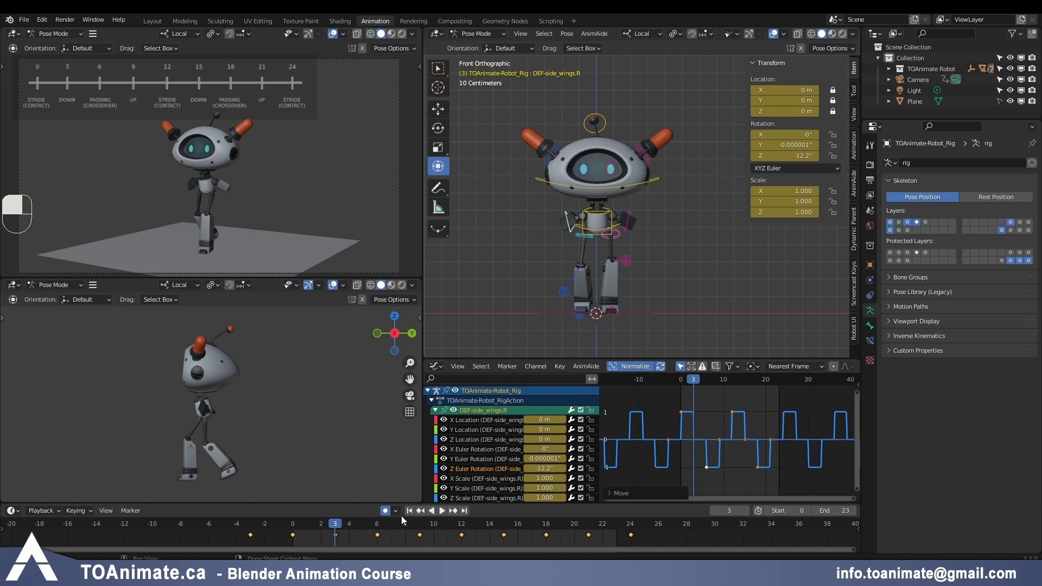
click(377, 524)
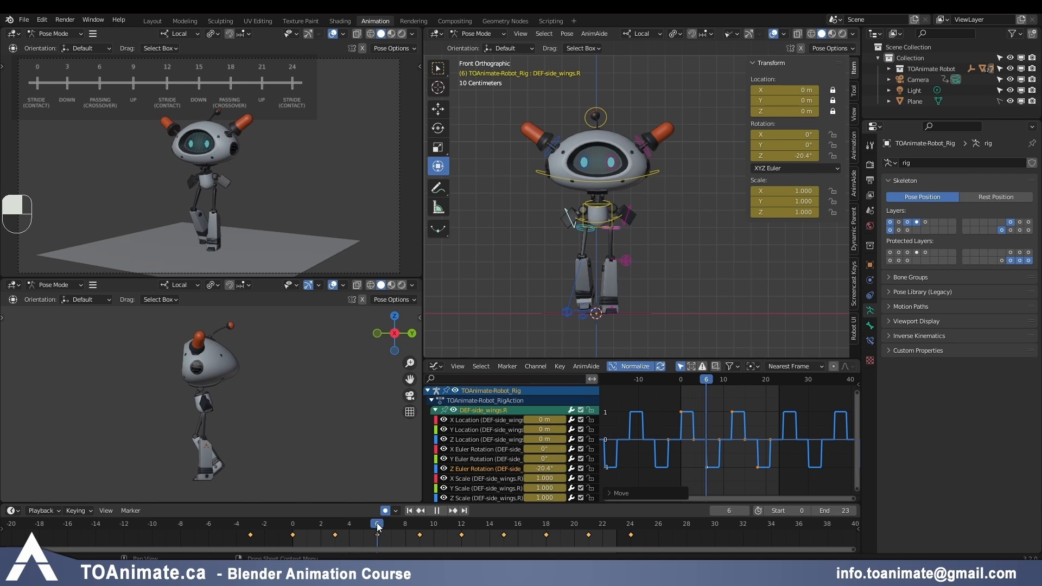
click(298, 526)
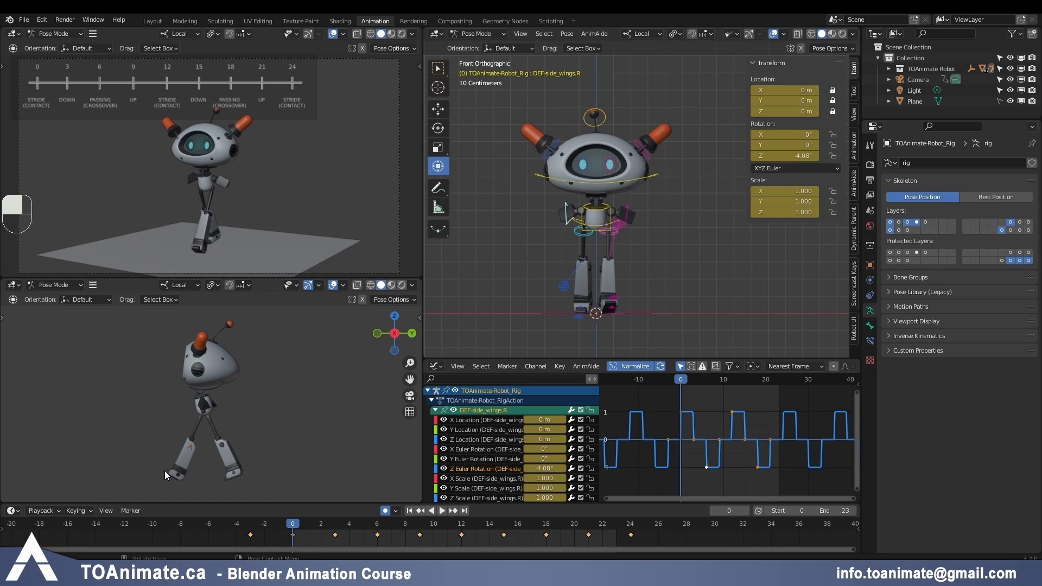
Step: Try lowering the torso control by about 0.009 m along its Z axis at frame 0
middle_drag(750, 299, 695, 278)
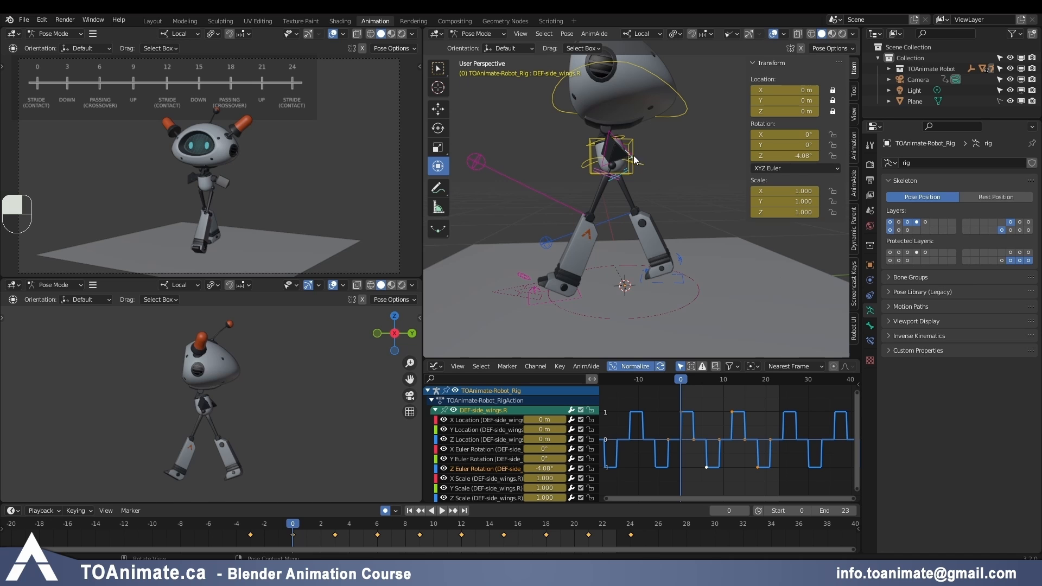
click(630, 126)
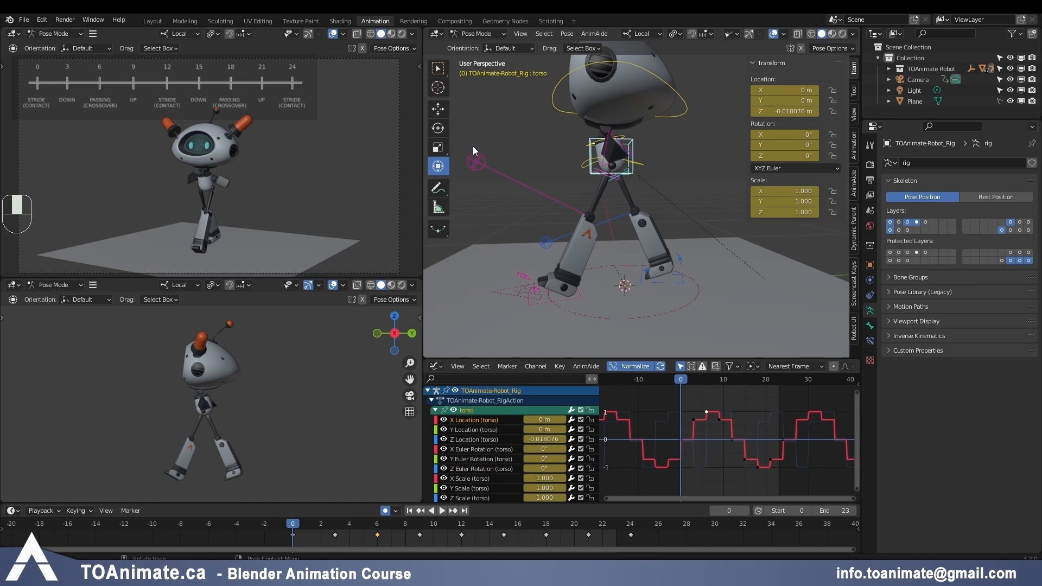
key(g)
key(z)
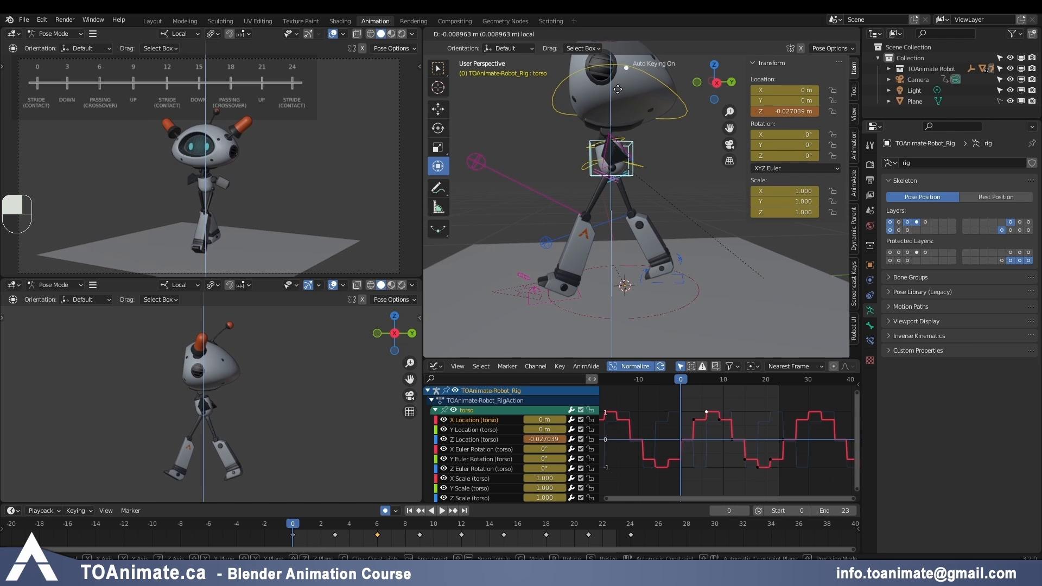
right_click(618, 89)
Step: Select the hips control and try adjusting its pose at frame 0
middle_drag(523, 168, 692, 181)
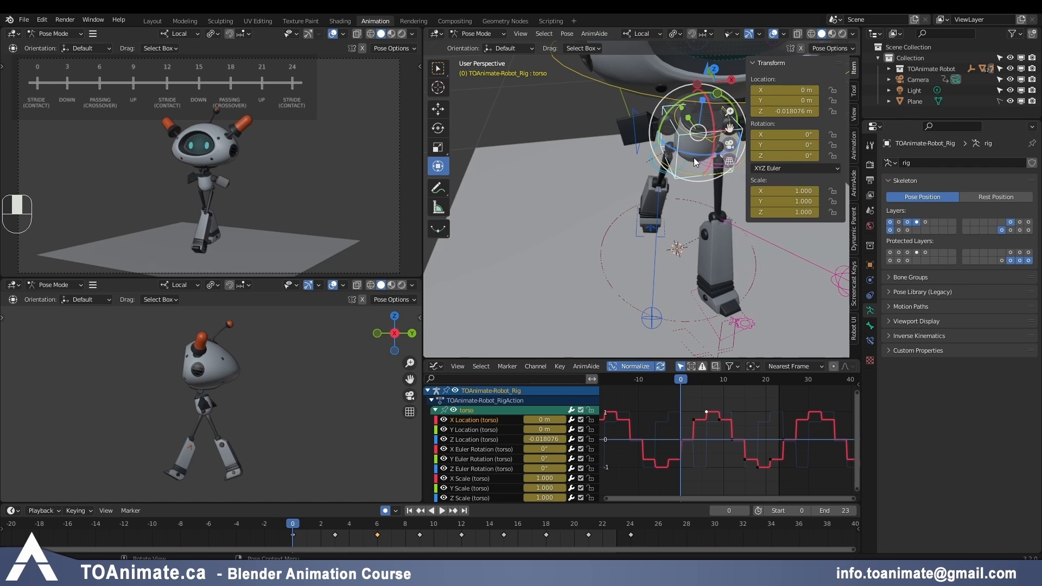
click(684, 173)
middle_drag(684, 172, 673, 219)
mouse_move(646, 164)
mouse_down()
mouse_move(637, 162)
mouse_move(664, 171)
mouse_move(648, 175)
mouse_up()
right_click(647, 175)
middle_drag(657, 180, 647, 208)
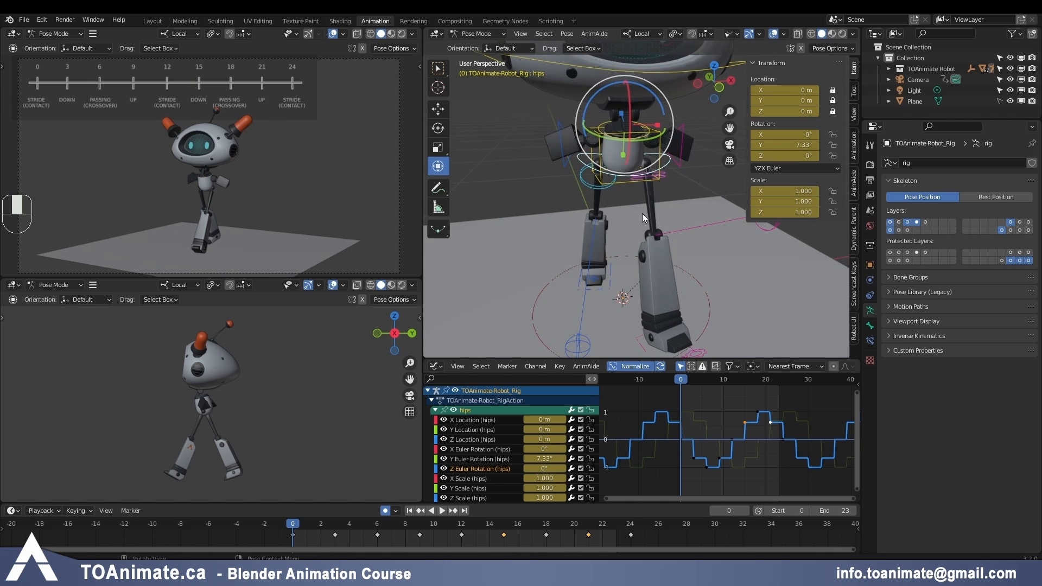
Step: Select the right heel control, try lowering the torso about 0.007 m along its Z axis at frame 0, and undo the move
middle_drag(573, 220, 650, 244)
shift+middle_drag(653, 289, 665, 236)
click(601, 236)
drag(650, 236, 670, 230)
click(663, 91)
shift+middle_drag(663, 91, 642, 161)
key(g)
key(z)
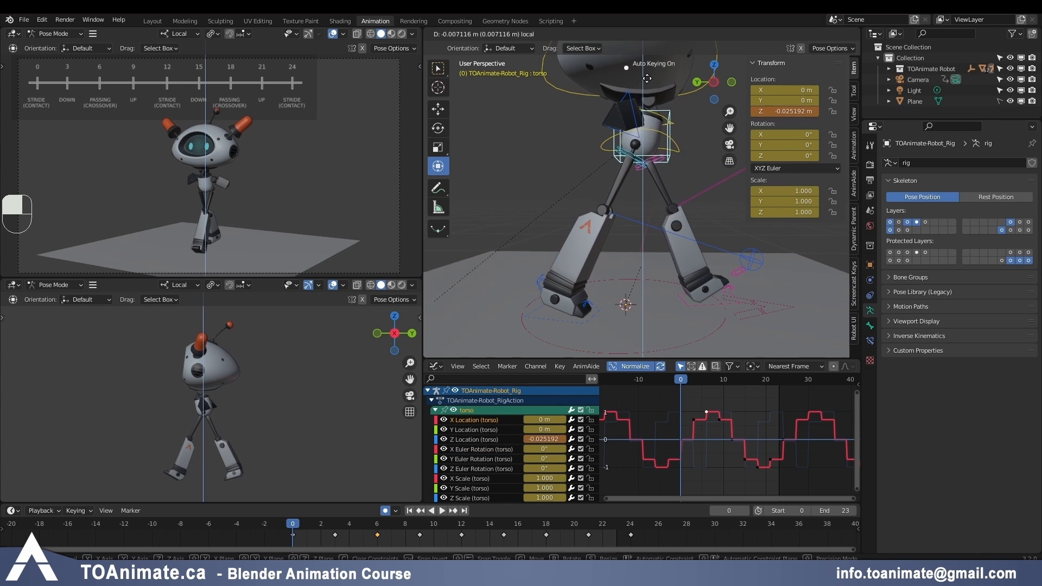
click(648, 80)
key(ctrl+z)
key(ctrl+z)
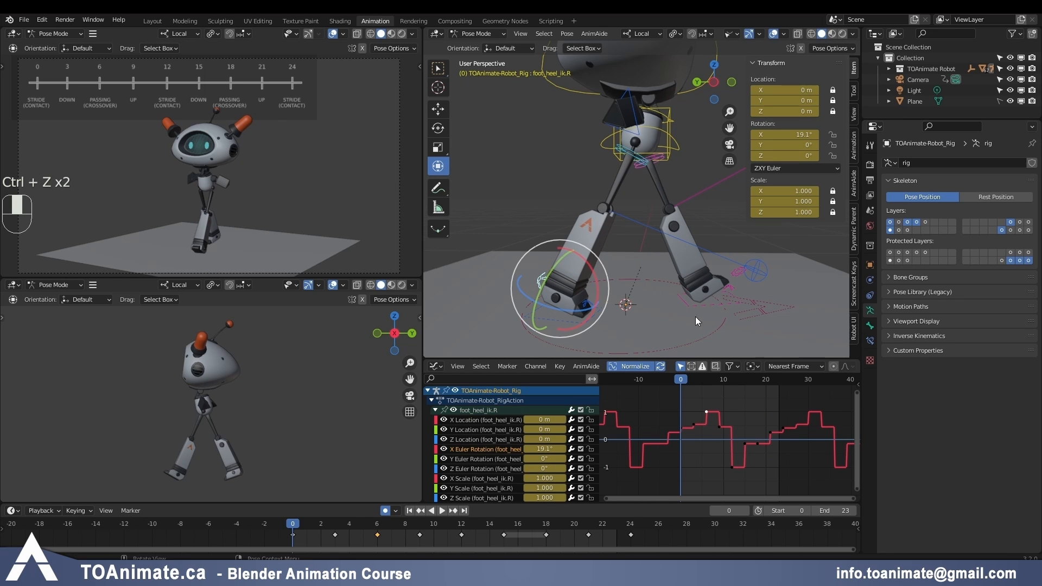
Step: Try a wider stride at frame 0 by moving the left foot control forward and the right one back to about 0.301 m in Y
scroll(730, 318, down, 1)
shift+middle_drag(715, 303, 692, 289)
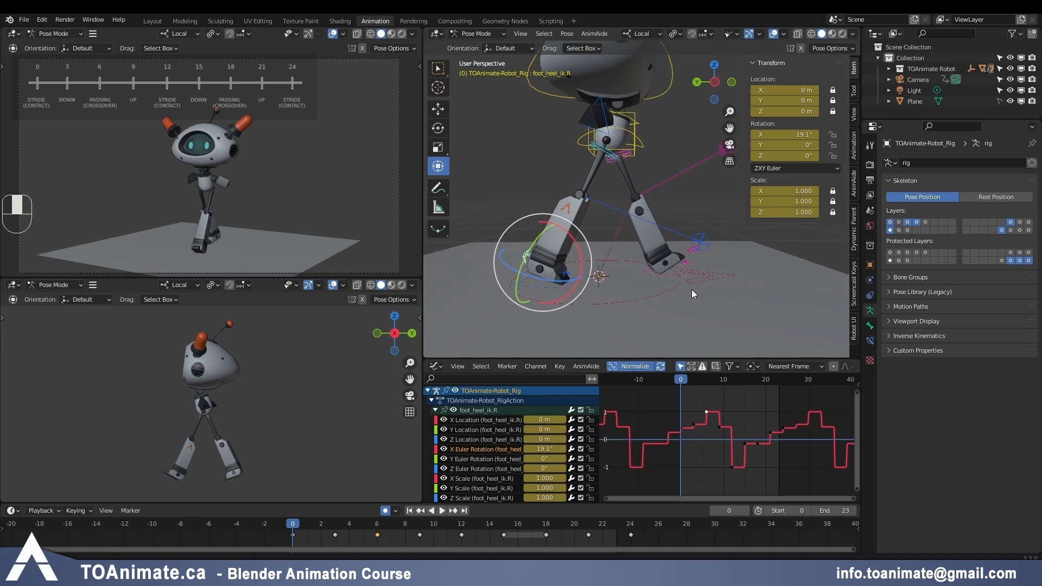
click(654, 274)
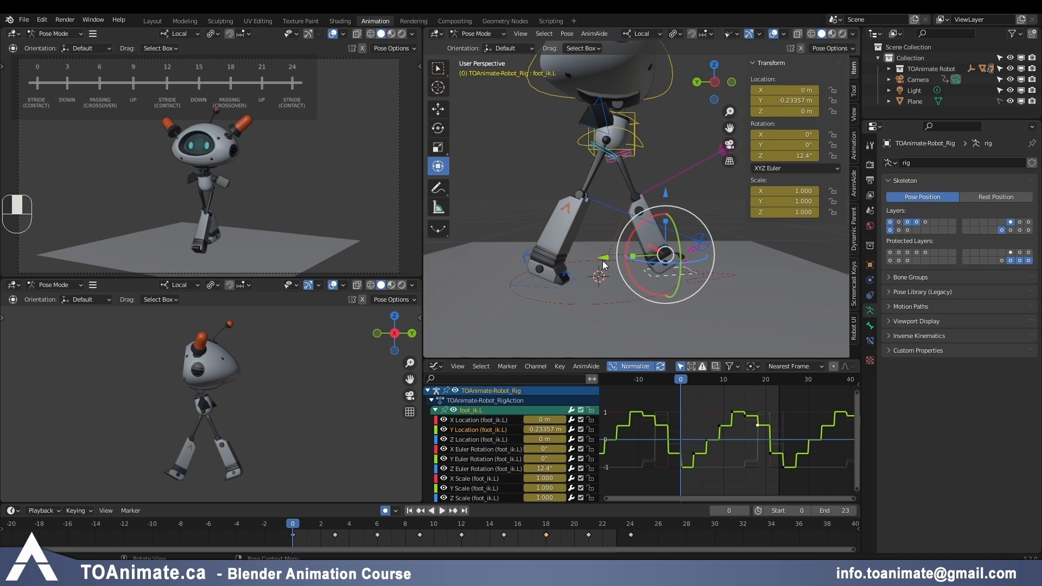
drag(604, 257, 608, 258)
click(545, 289)
drag(492, 265, 481, 265)
Step: Compare the right foot's pose and Y location key at frame 24 with frame 0
click(784, 380)
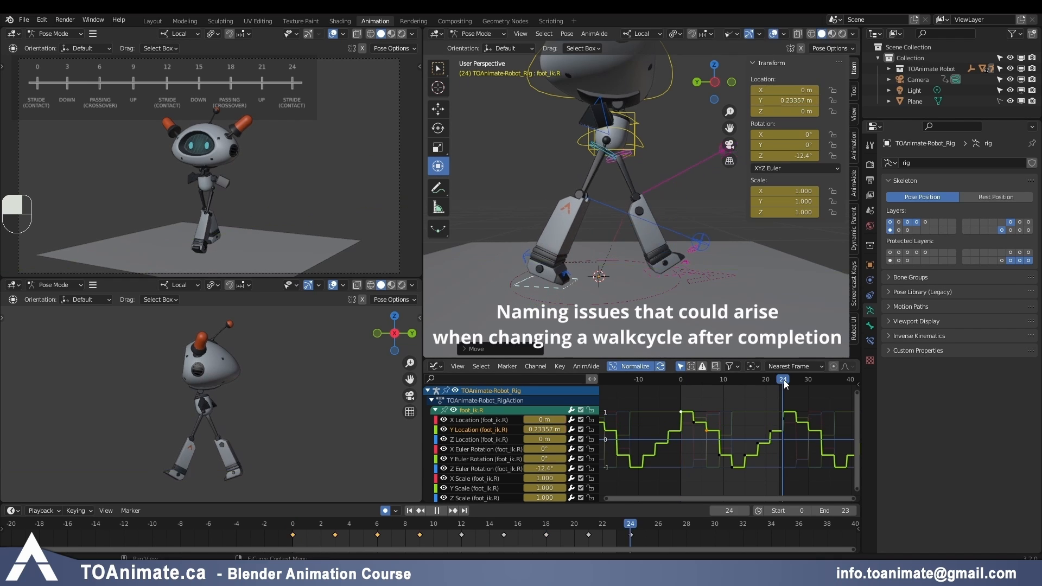
click(783, 417)
click(682, 380)
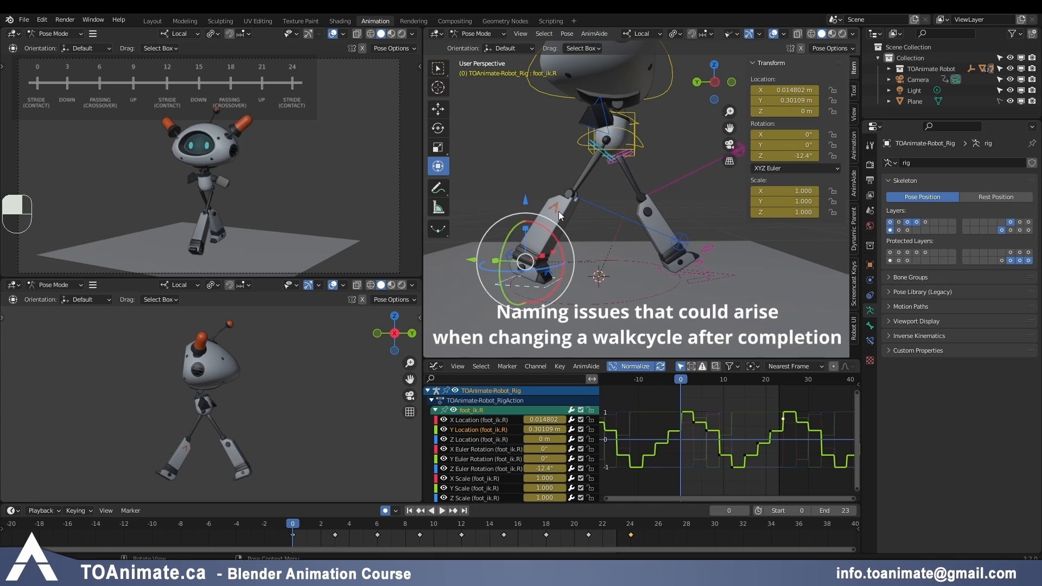
Step: Try lowering the torso about 0.051 m along its Z axis at frame 0, inspect its Z location curve, and undo the move
click(638, 133)
key(g)
key(z)
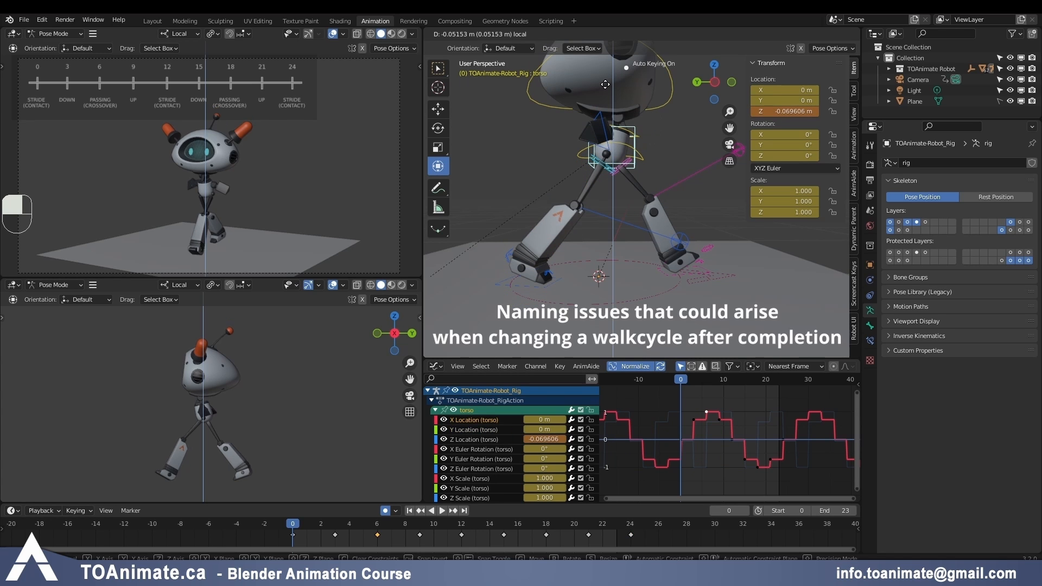
click(606, 84)
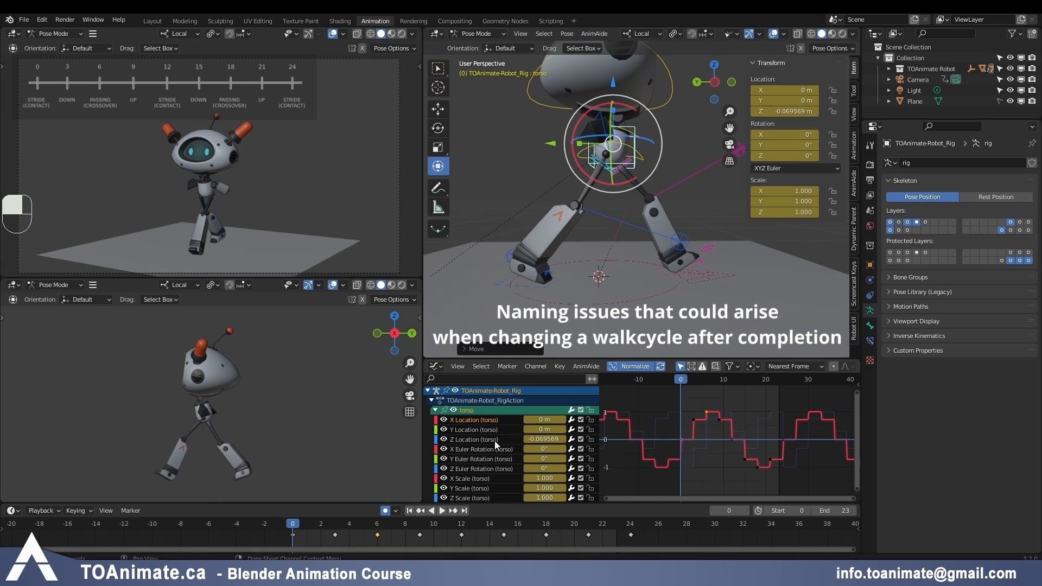
click(482, 438)
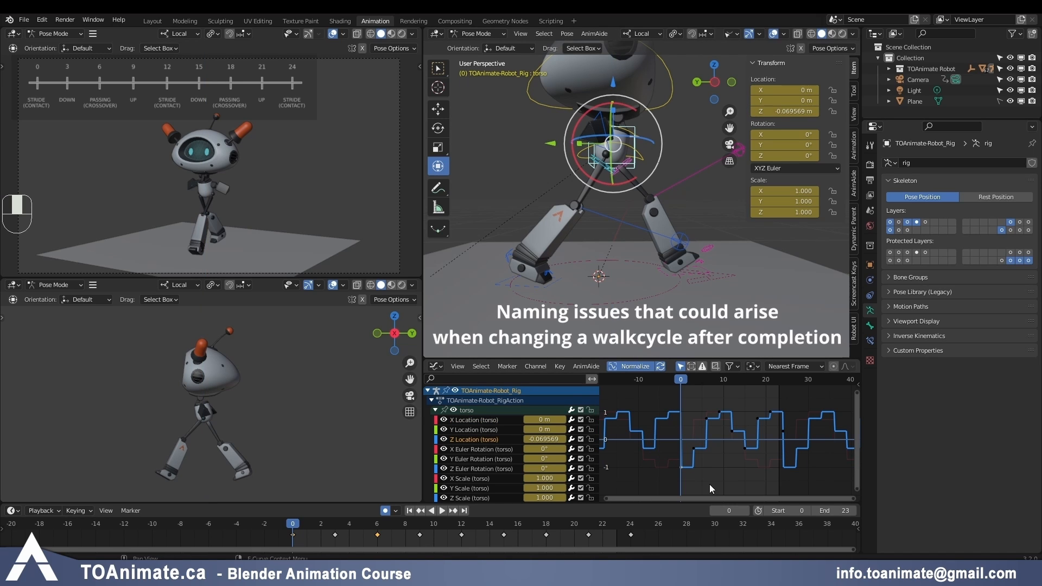
key(ctrl+z)
key(ctrl+z)
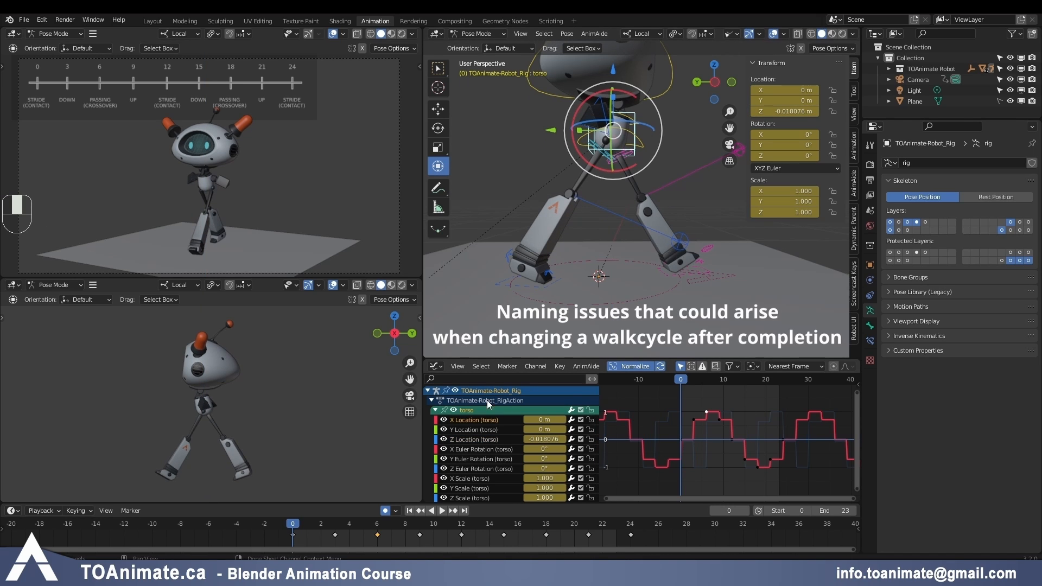
Step: Select all the torso's Z location keys and move them down in value, to about -0.058 m at frame 0
click(482, 440)
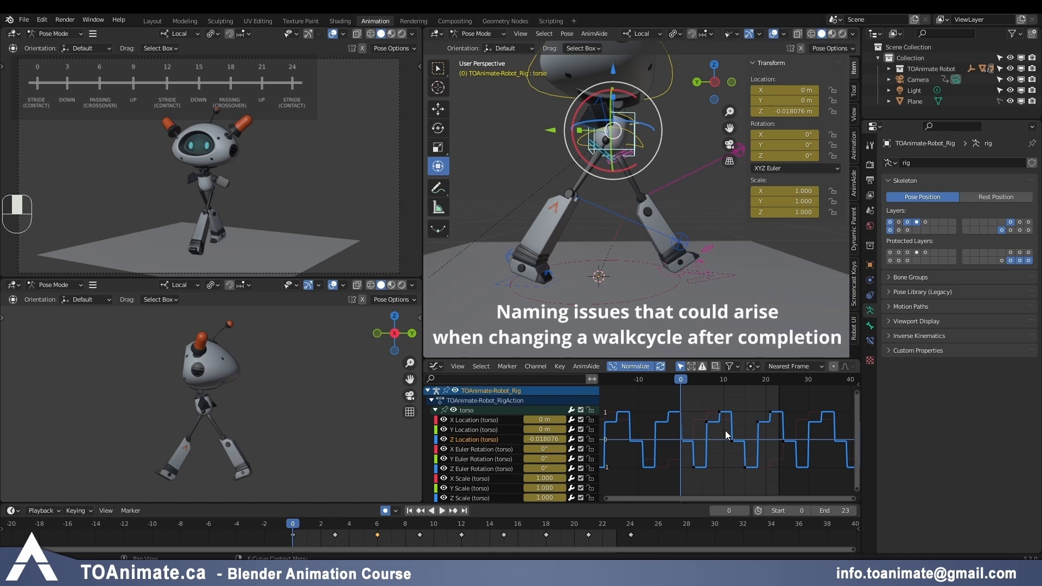
key(a)
key(s)
key(g)
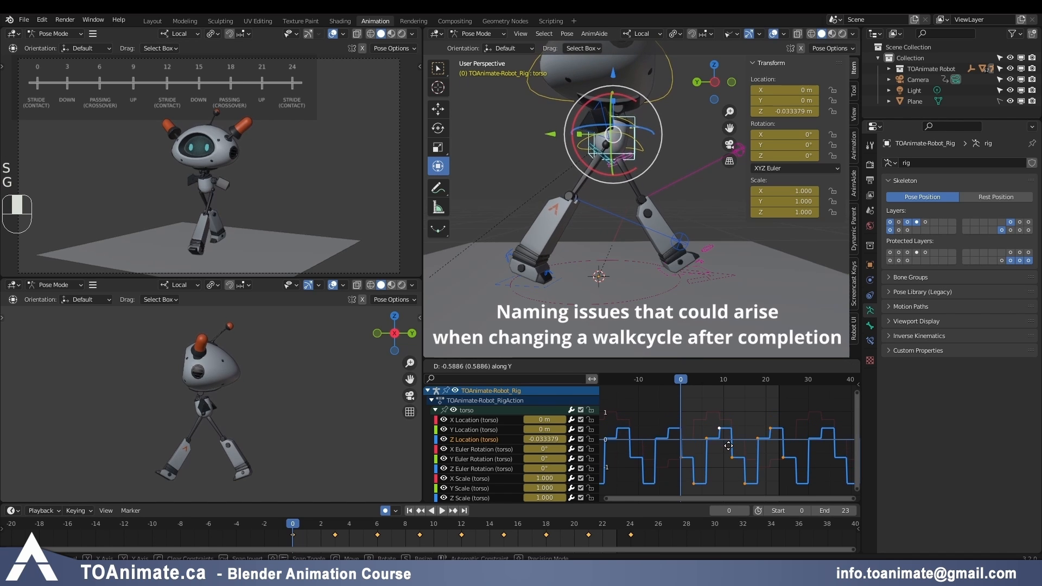
click(733, 470)
key(g)
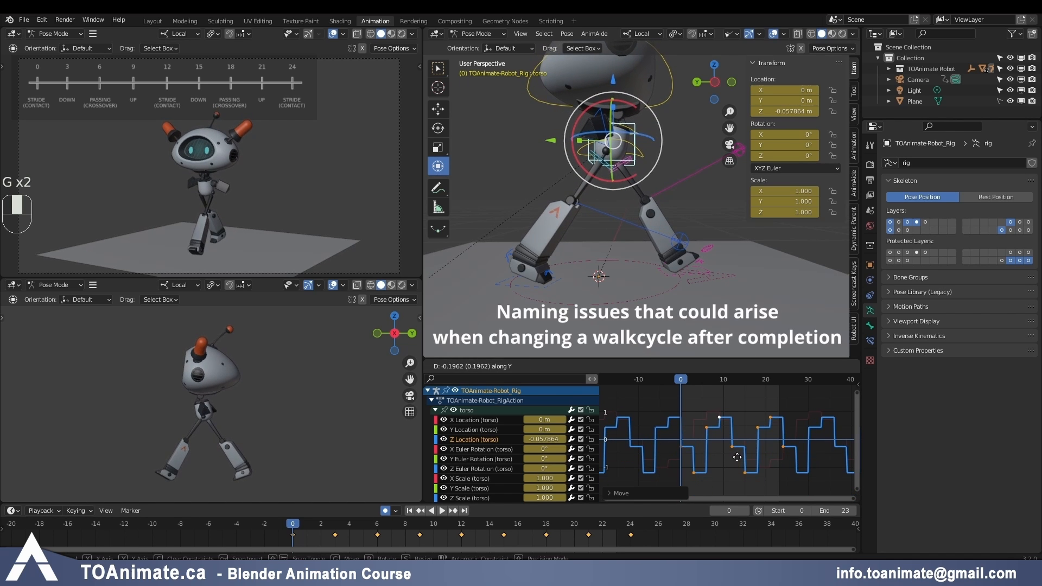
click(737, 458)
Step: Play the walk cycle to check the lowered torso, and undo the stride and torso edits
key(space)
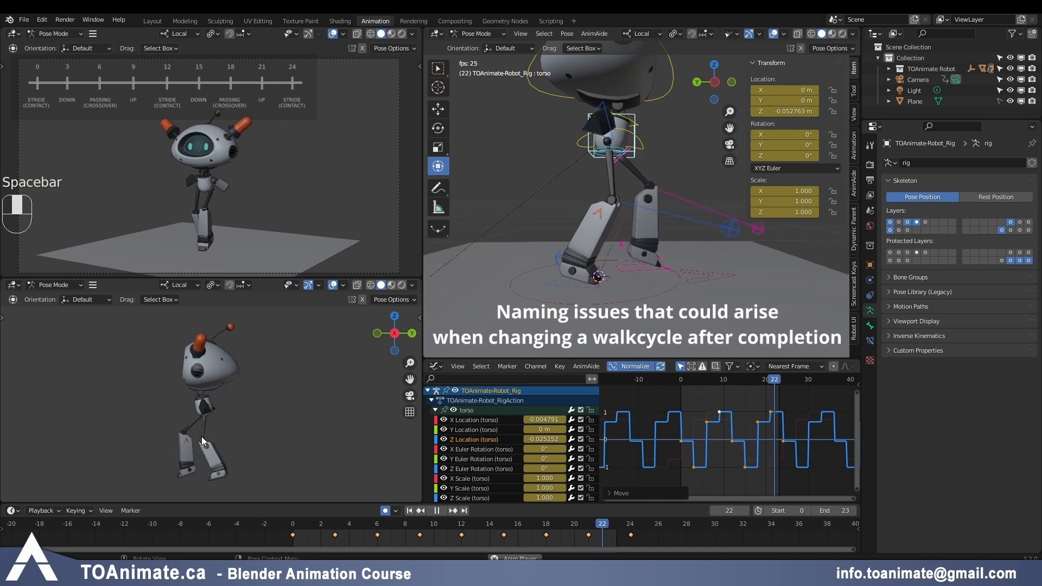
key(space)
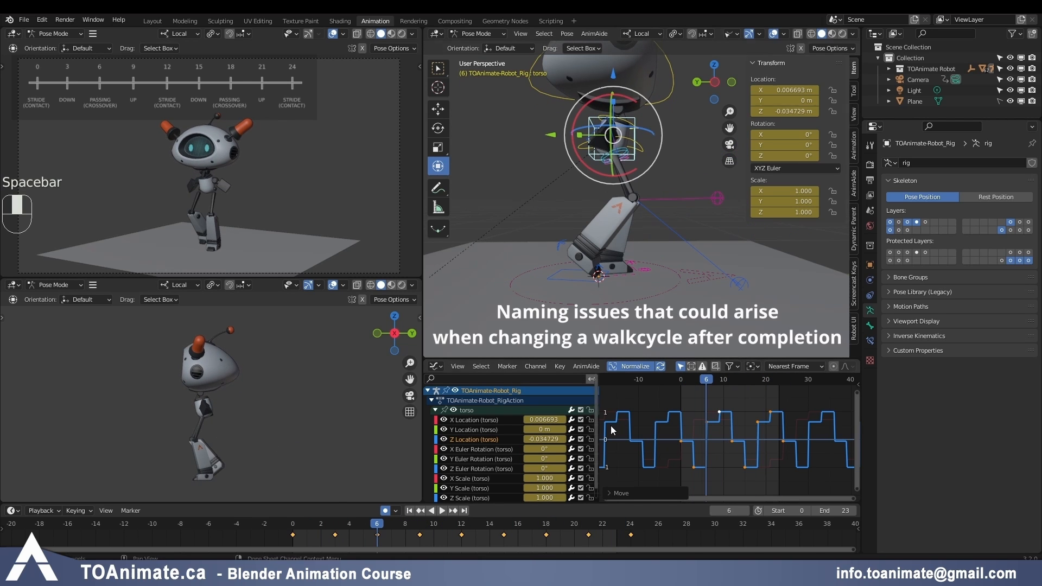
key(ctrl)
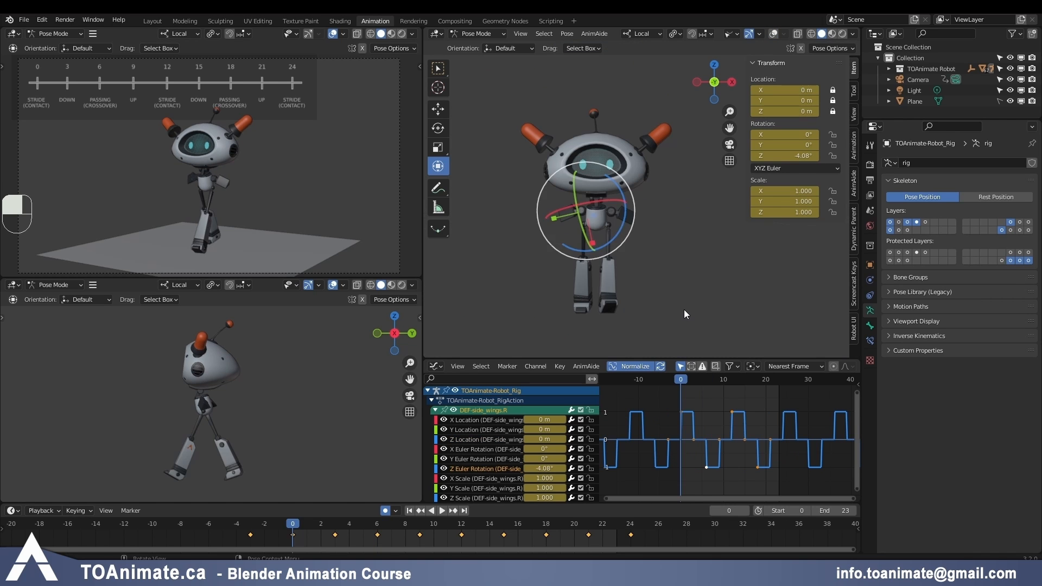
Step: Play the restored walk cycle, stop it and return to frame 0
key(space)
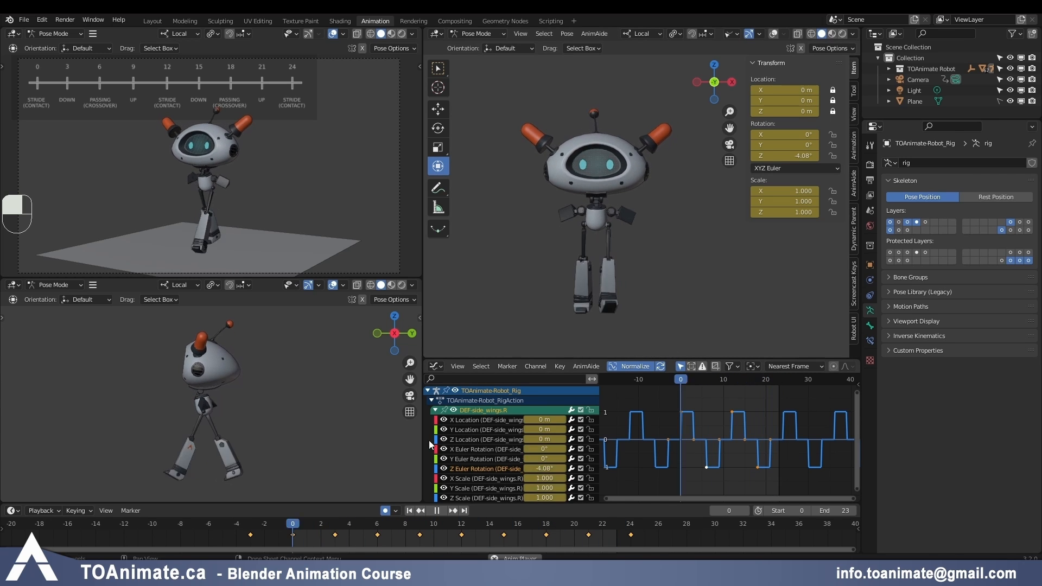
key(space)
click(296, 523)
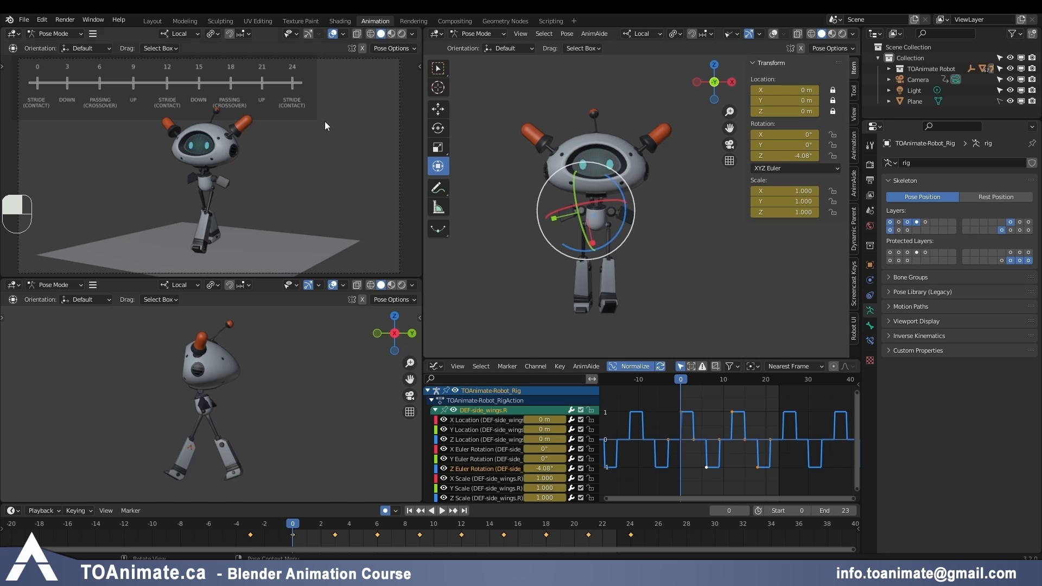
Step: Show the overlays, select the torso and examine its Y location curve and the robot's position on the ground plane
key(shift+alt+z)
click(608, 213)
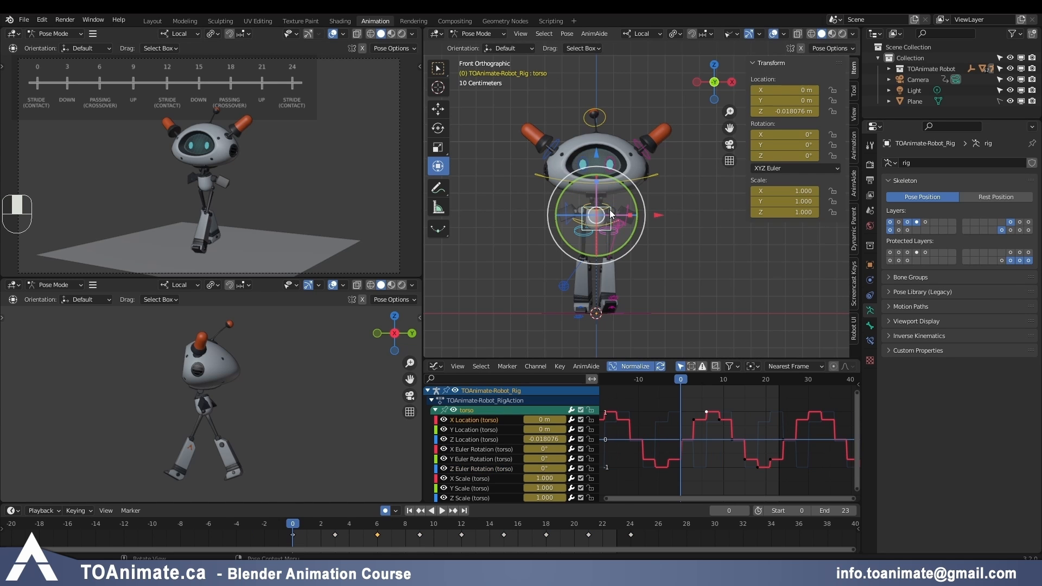
click(469, 431)
middle_drag(669, 302, 619, 269)
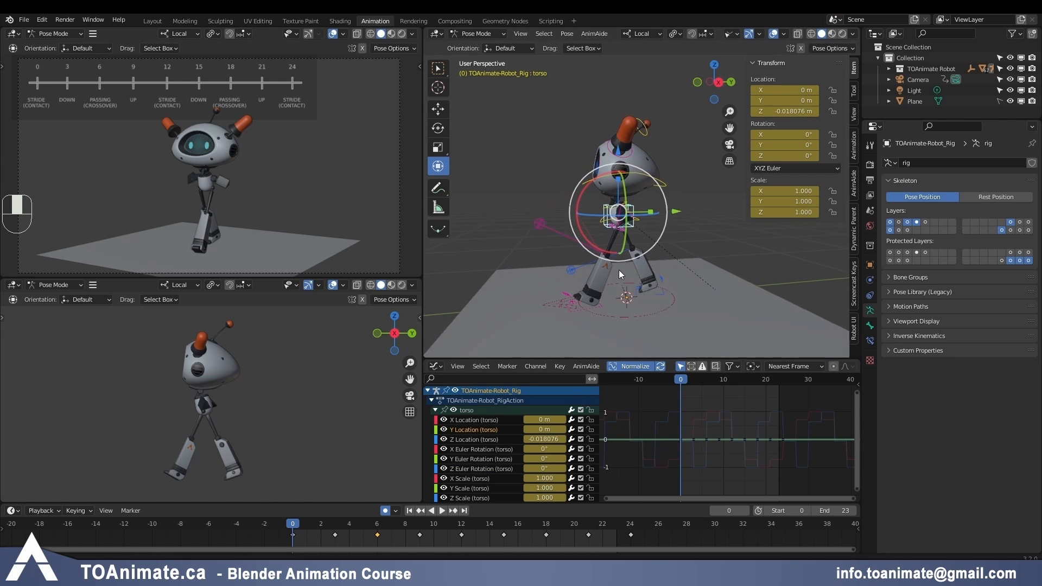
scroll(710, 252, down, 3)
middle_drag(711, 252, 755, 282)
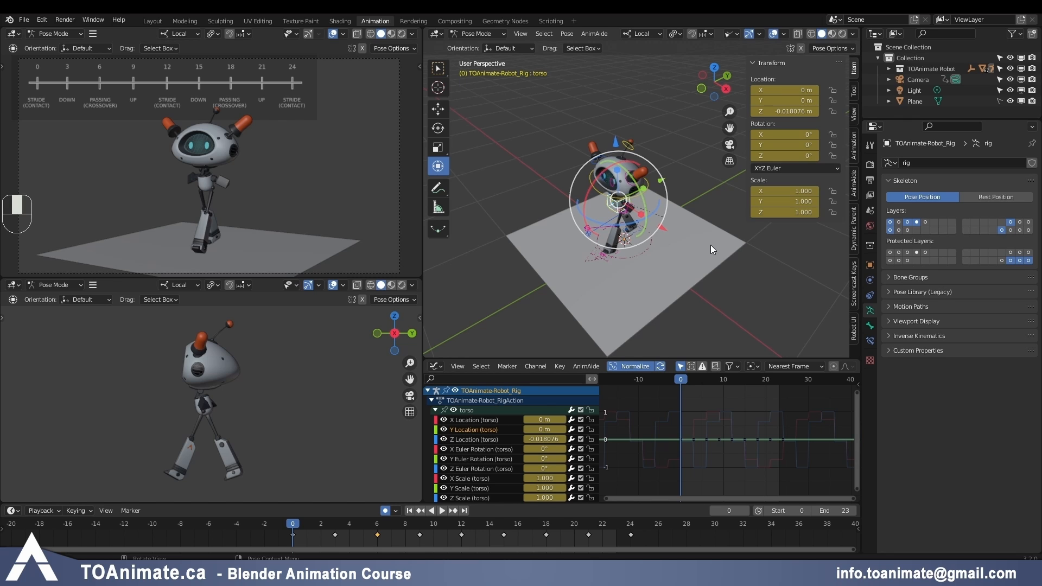
middle_drag(713, 276, 624, 246)
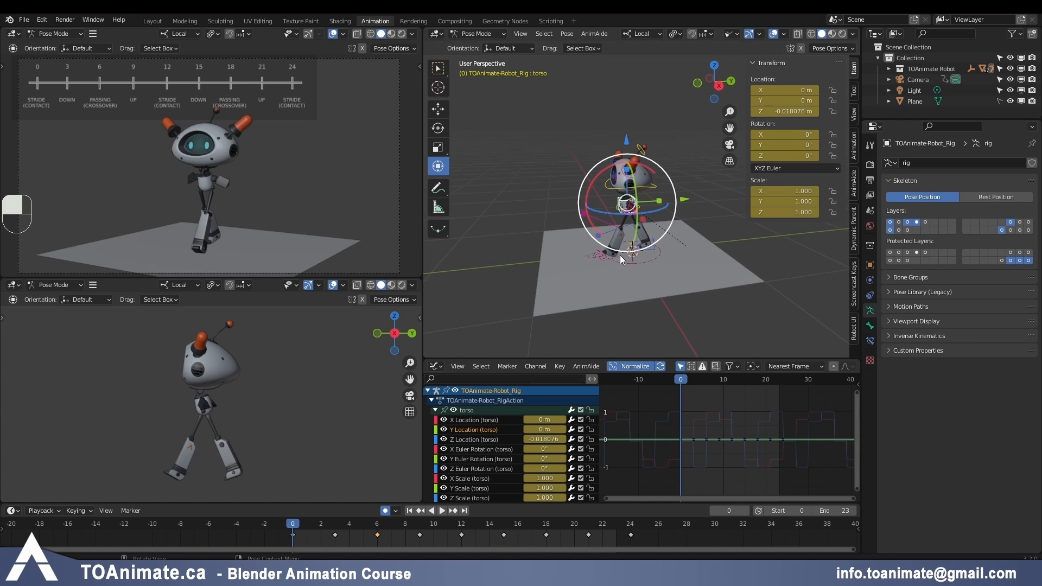
Step: Select the left foot control and check its Y location during playback and at frames 12 and 6
click(620, 254)
key(space)
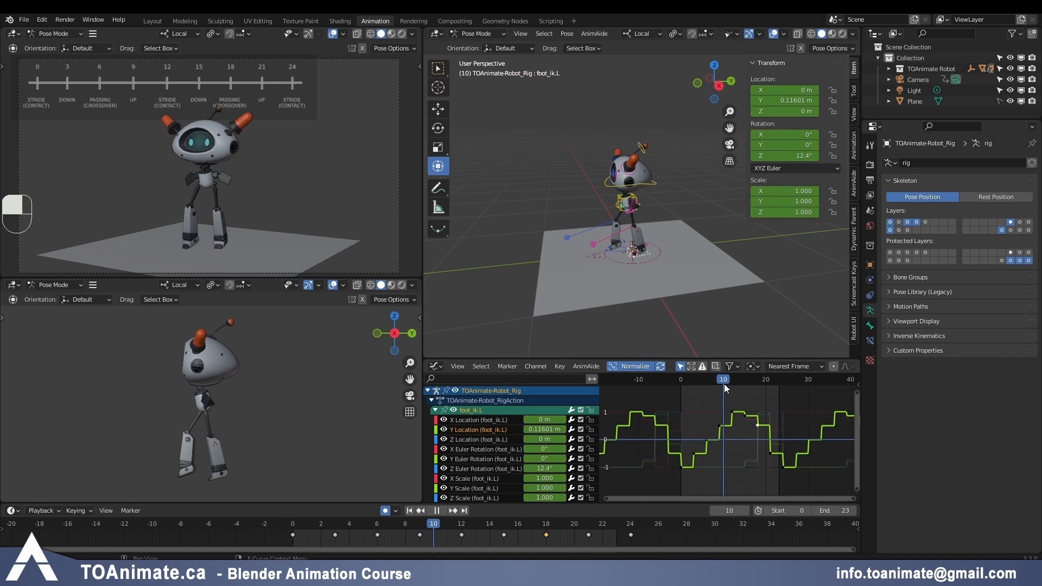
mouse_move(743, 383)
mouse_down()
mouse_move(745, 397)
mouse_move(732, 382)
mouse_up()
key(space)
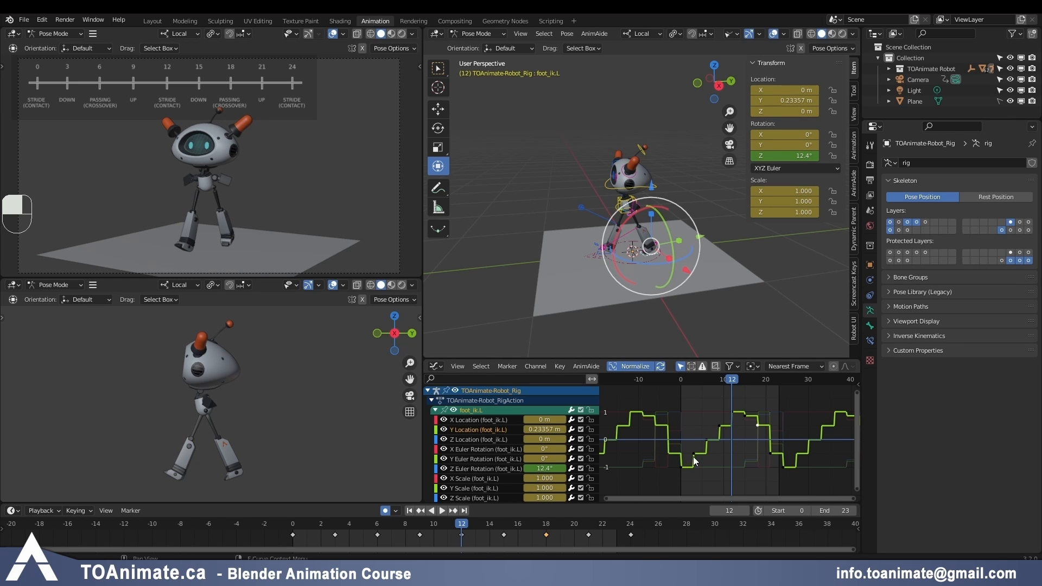
drag(736, 383, 708, 378)
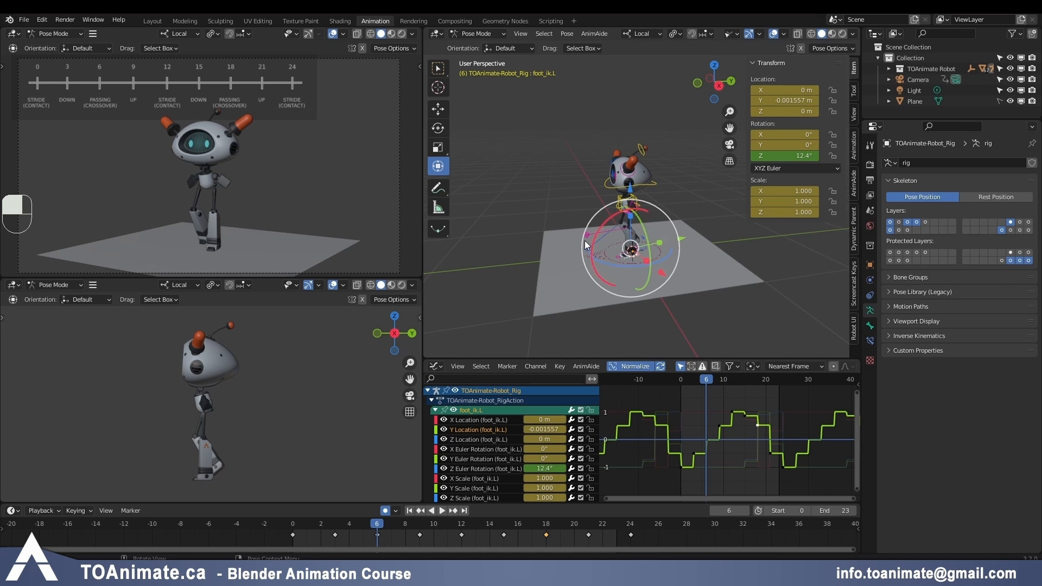
Step: Try a breakdown pose of about 49% on the left foot control at frame 6
key(shift+e)
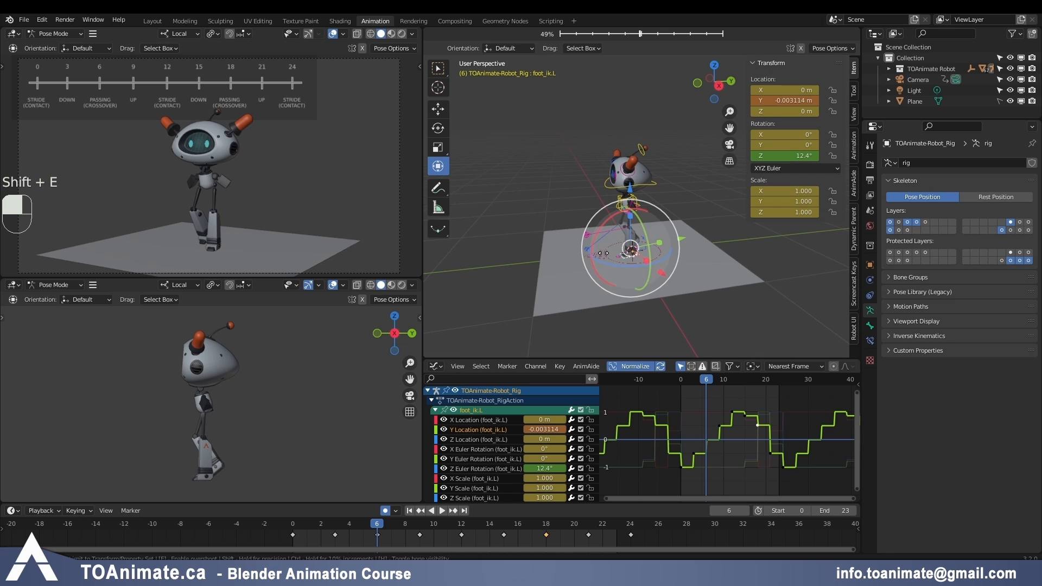
click(572, 191)
middle_drag(571, 191, 640, 189)
scroll(691, 209, up, 3)
mouse_move(640, 189)
middle_down()
mouse_move(650, 196)
mouse_move(621, 195)
middle_up()
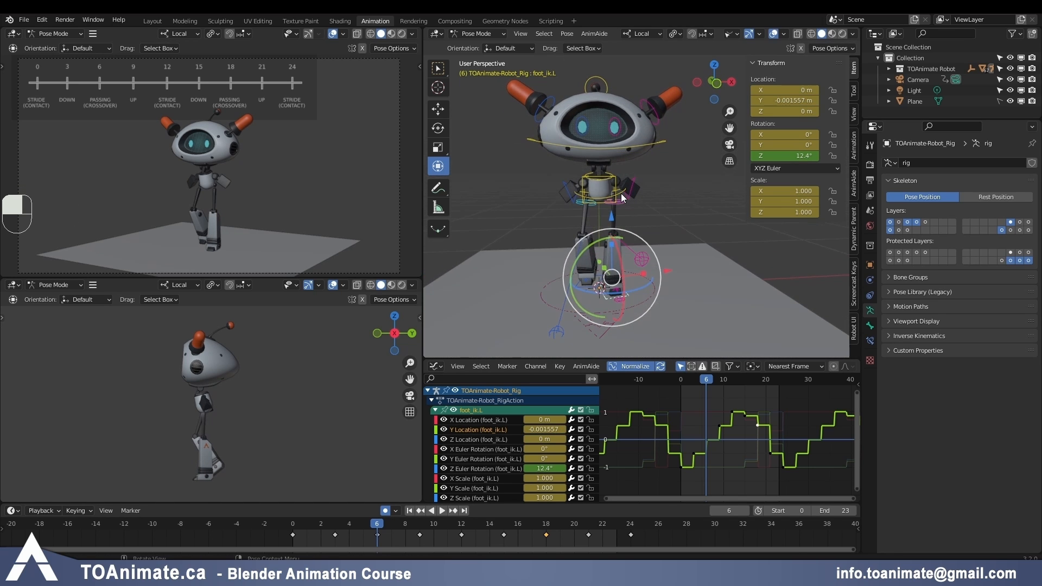
Step: Select the hips control and try rotating it at frame 6
click(621, 194)
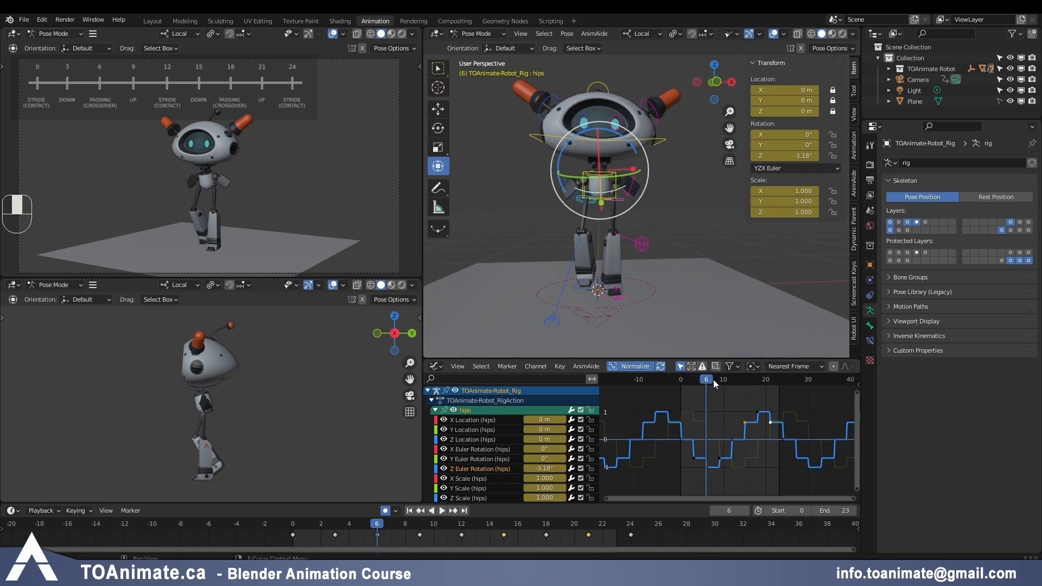
drag(619, 191, 617, 132)
right_click(618, 132)
Step: Go to frame 0 and try rotating the hips control about its Y axis
middle_drag(658, 164, 636, 415)
click(681, 379)
middle_drag(652, 347, 684, 225)
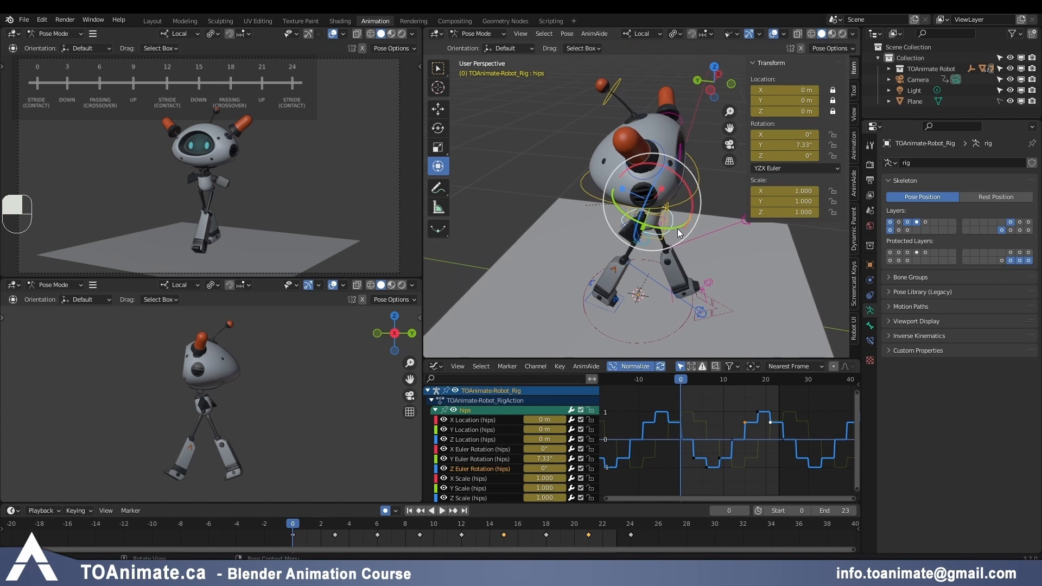
key(r)
key(y)
drag(667, 226, 663, 228)
middle_drag(692, 255, 680, 380)
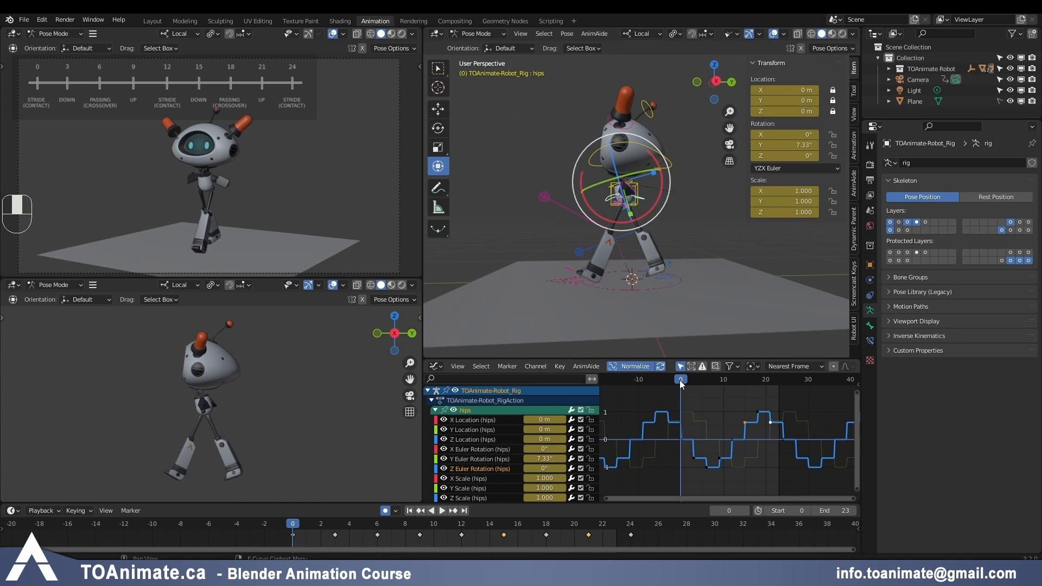
Step: Advance to frame 4, select the left heel control and try rotating it
mouse_move(683, 380)
mouse_down()
mouse_move(708, 380)
mouse_move(698, 383)
mouse_up()
click(620, 270)
drag(586, 306, 572, 303)
right_click(572, 303)
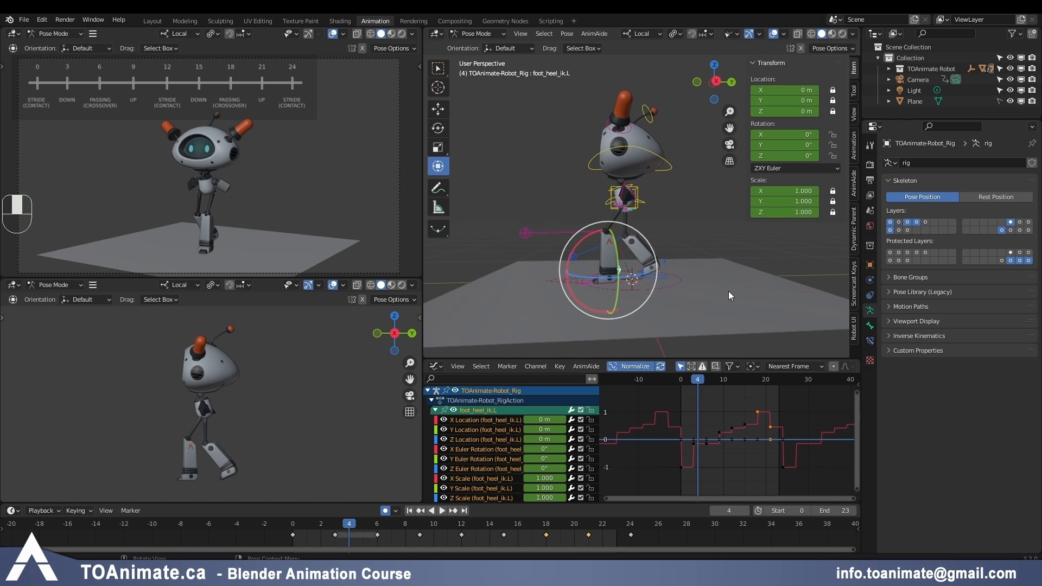
middle_drag(728, 292, 847, 298)
middle_drag(758, 289, 628, 284)
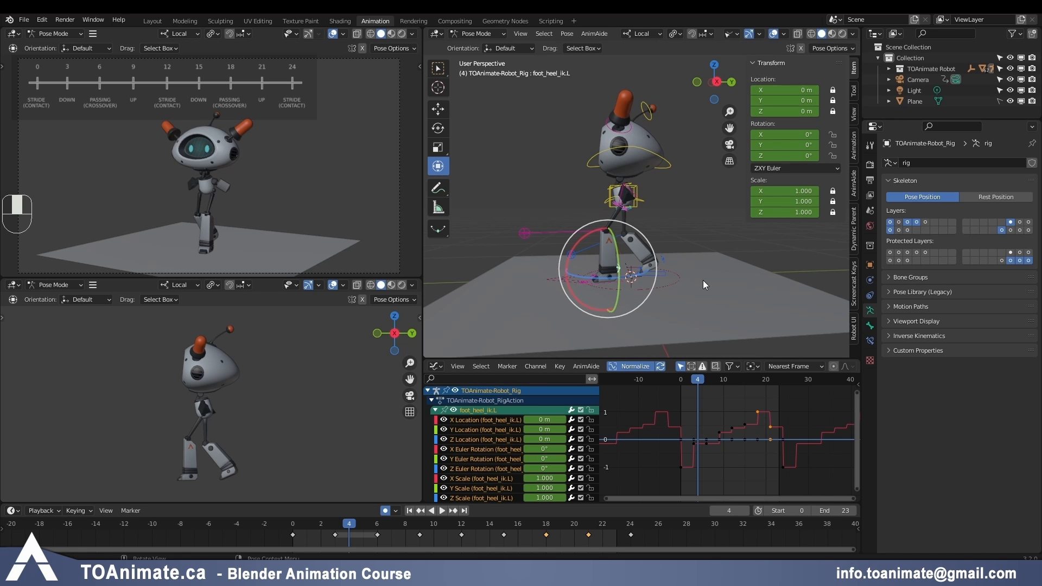
Step: Select the torso control and examine its X location curve at frames 6 and 3
click(634, 206)
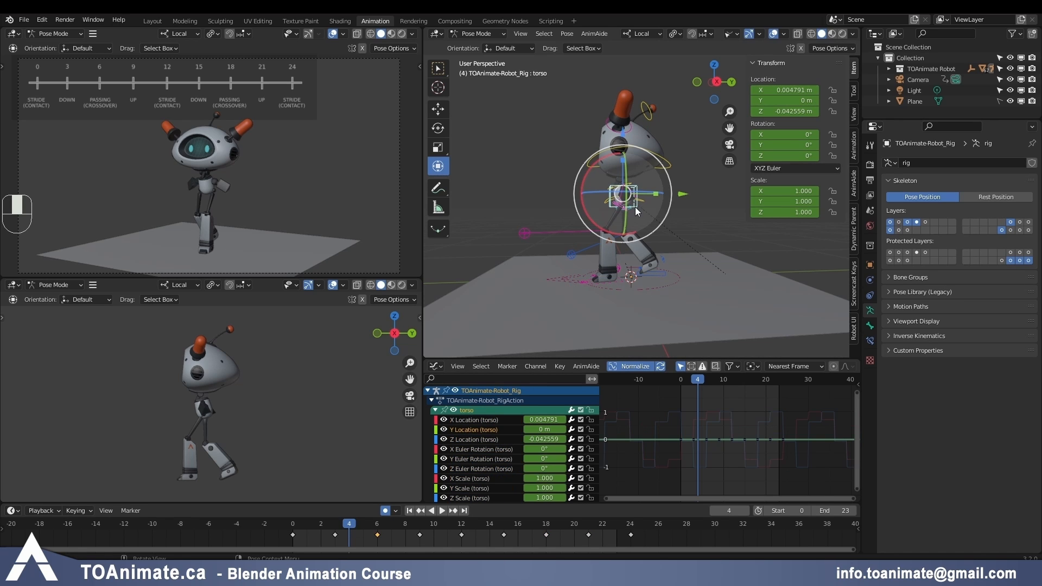
click(472, 420)
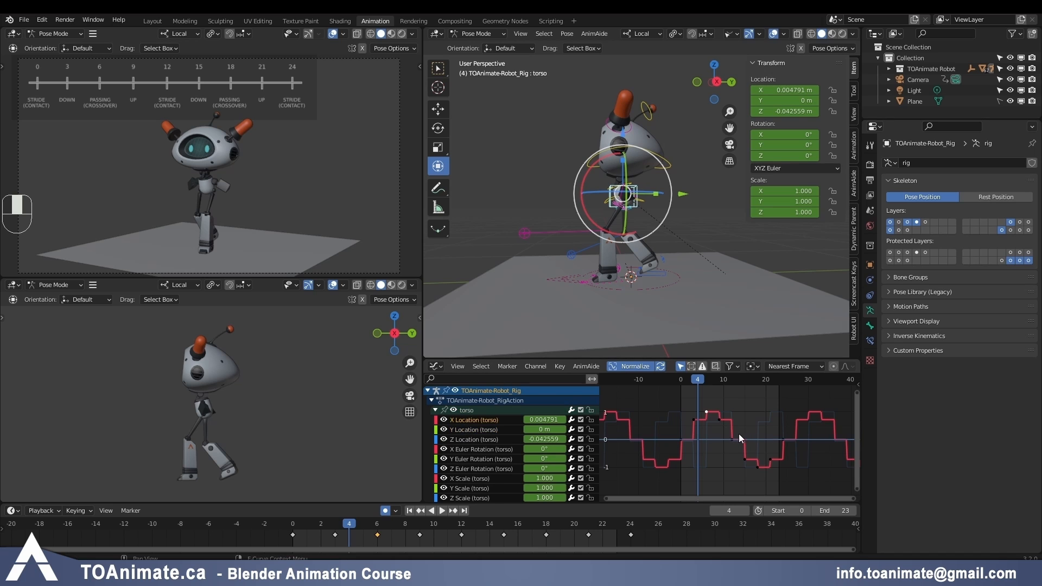
middle_drag(641, 275, 761, 283)
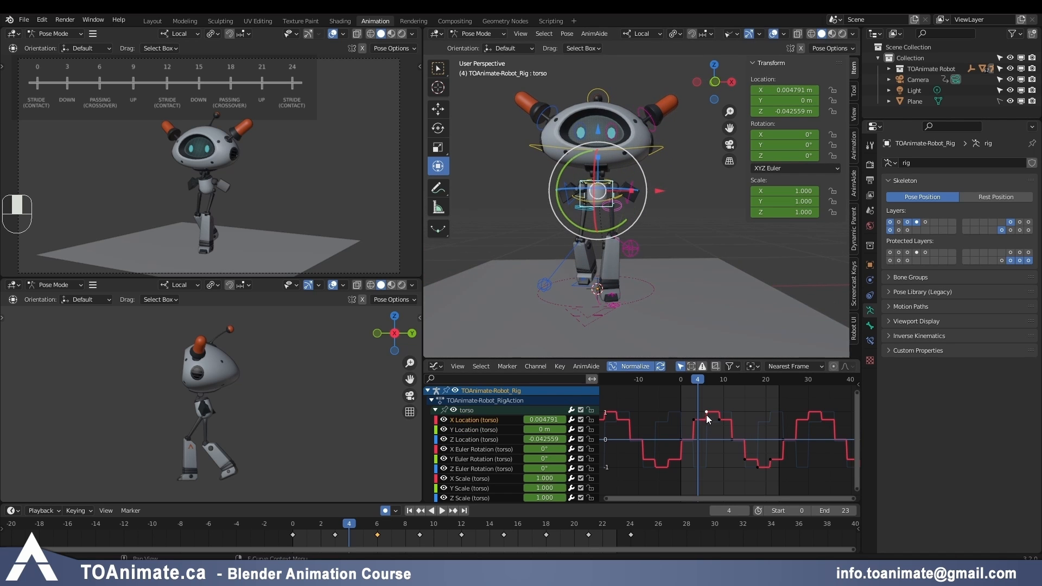
click(706, 381)
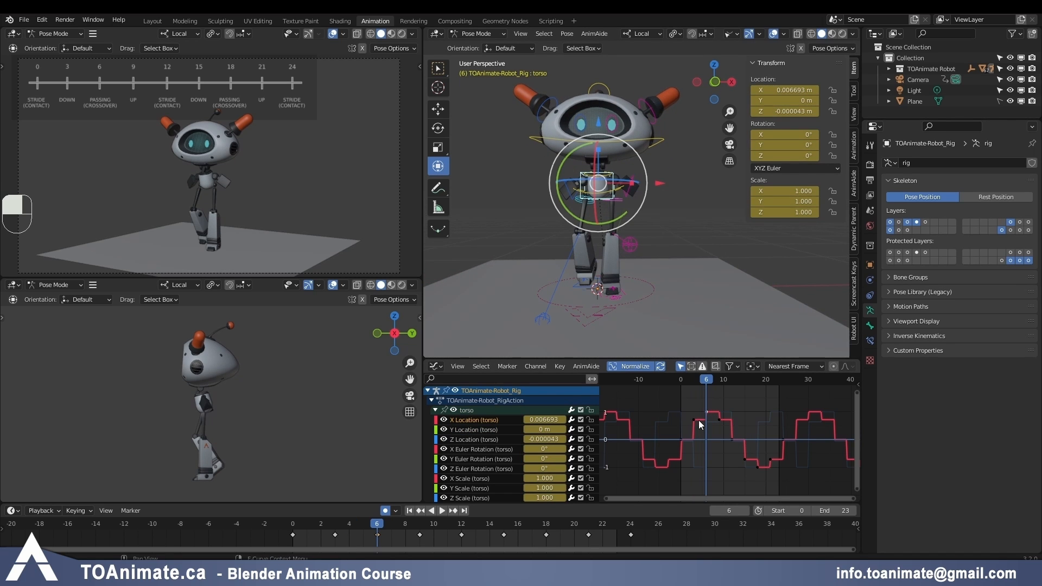
click(693, 379)
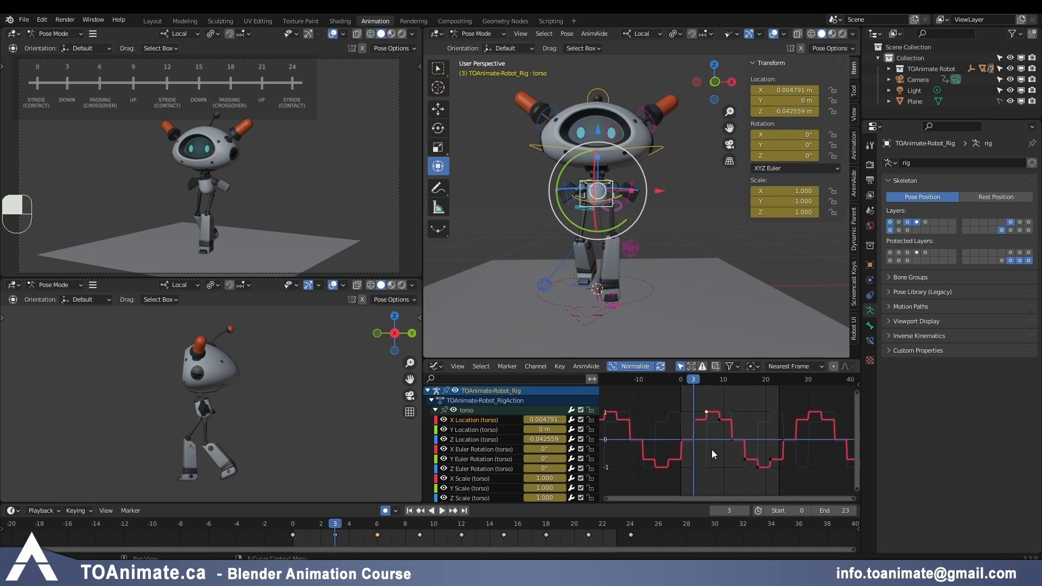
Step: Select the right foot control, hide the viewport overlays and review the foot's motion up to frame 9
click(577, 280)
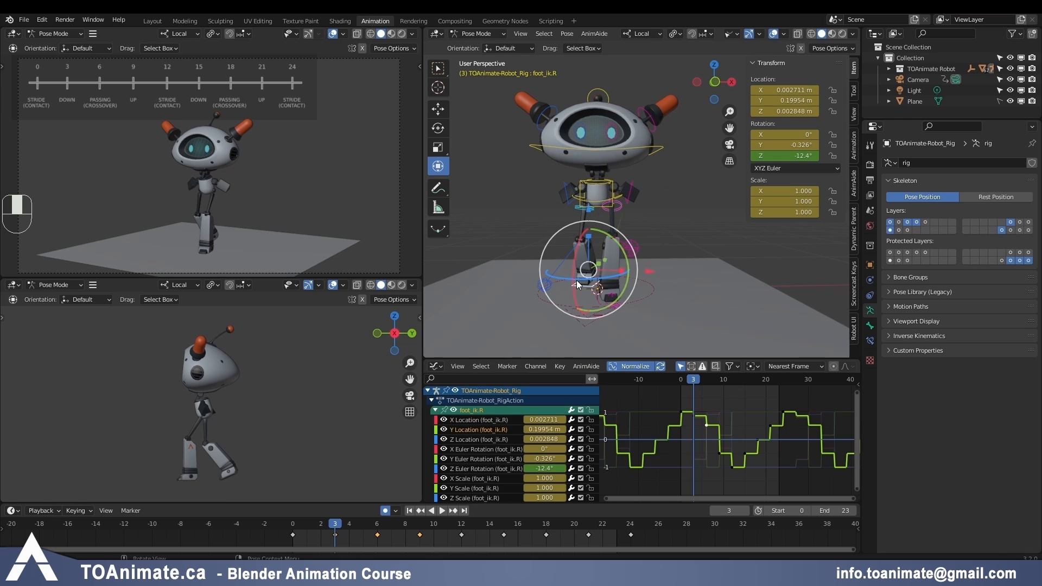
key(shift+alt+z)
key(space)
drag(724, 380, 719, 380)
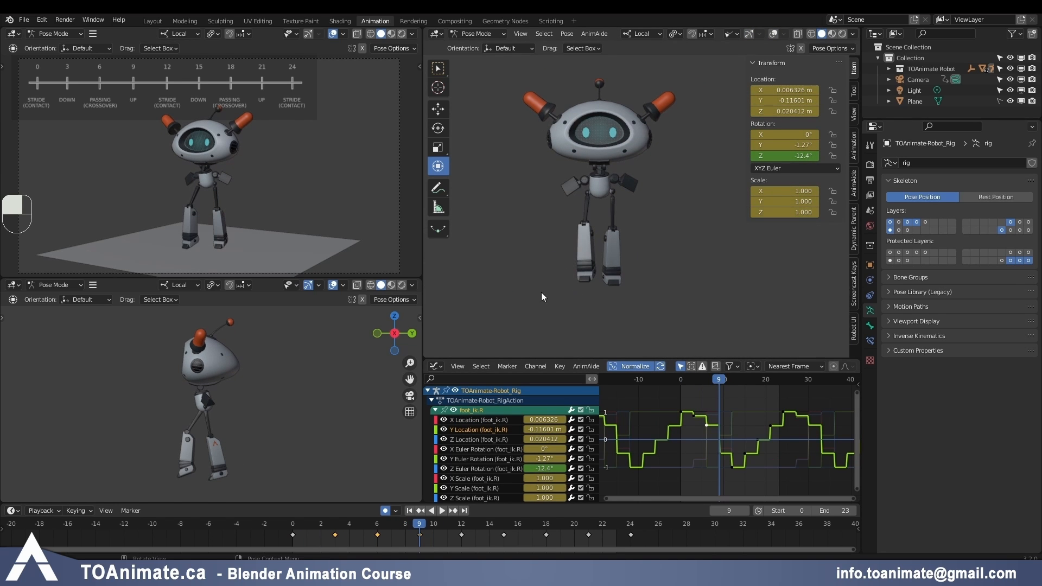
Step: Play and stop the walk cycle, and check the right foot's Y location curve from frame 0 to frame 18
key(space)
key(space)
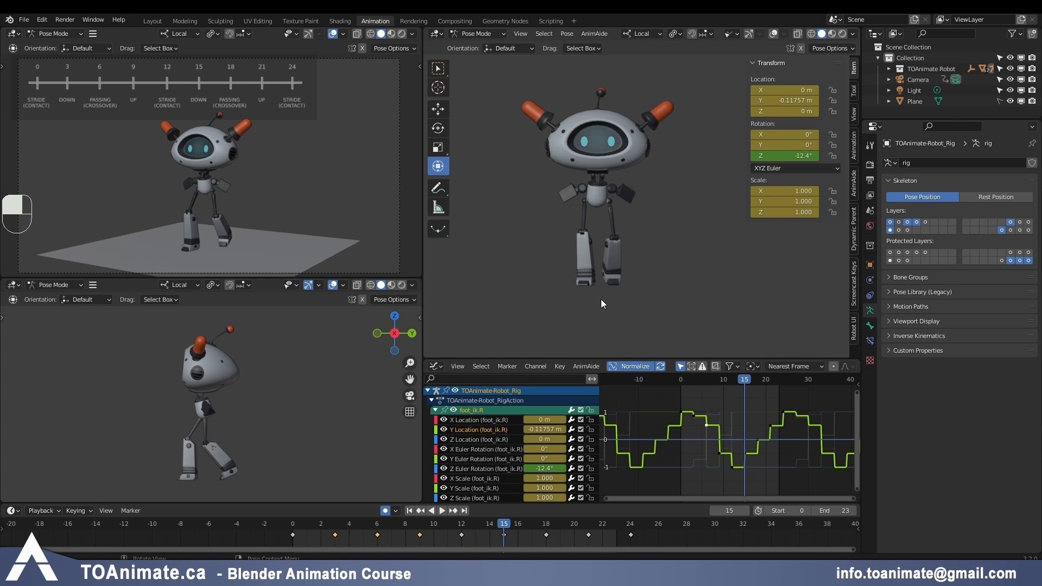
click(680, 379)
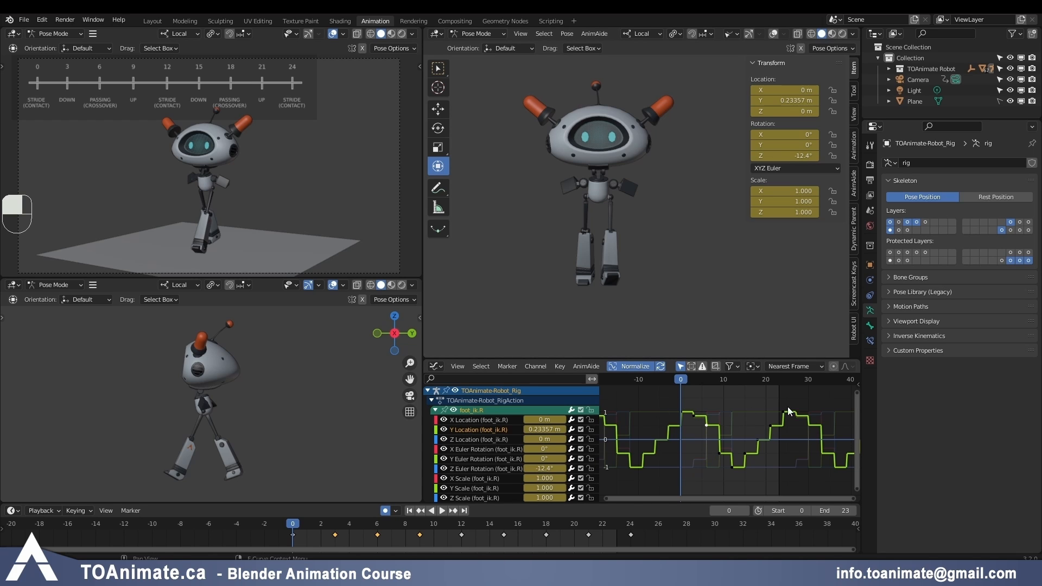
drag(682, 380, 760, 385)
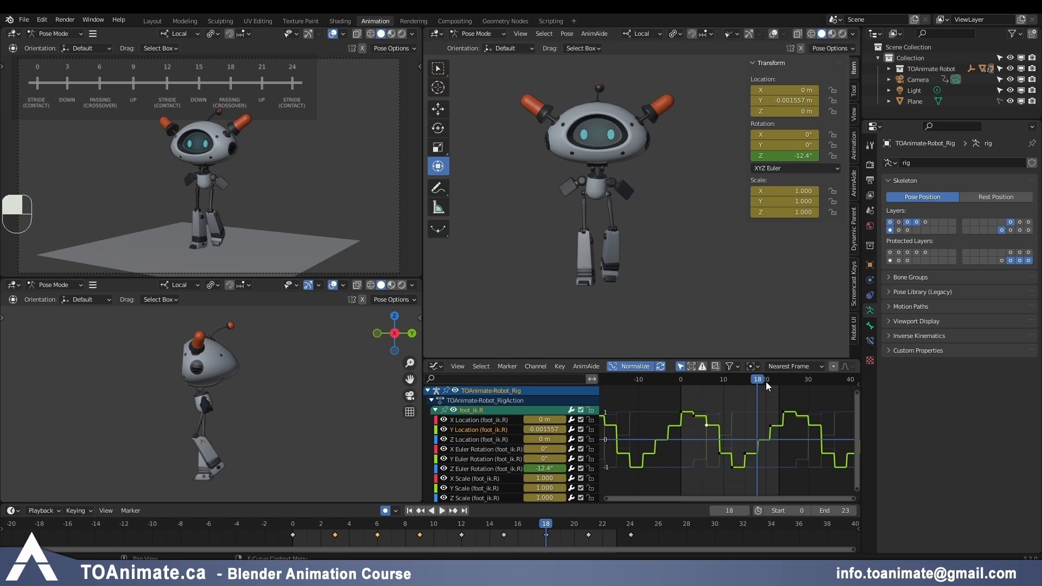